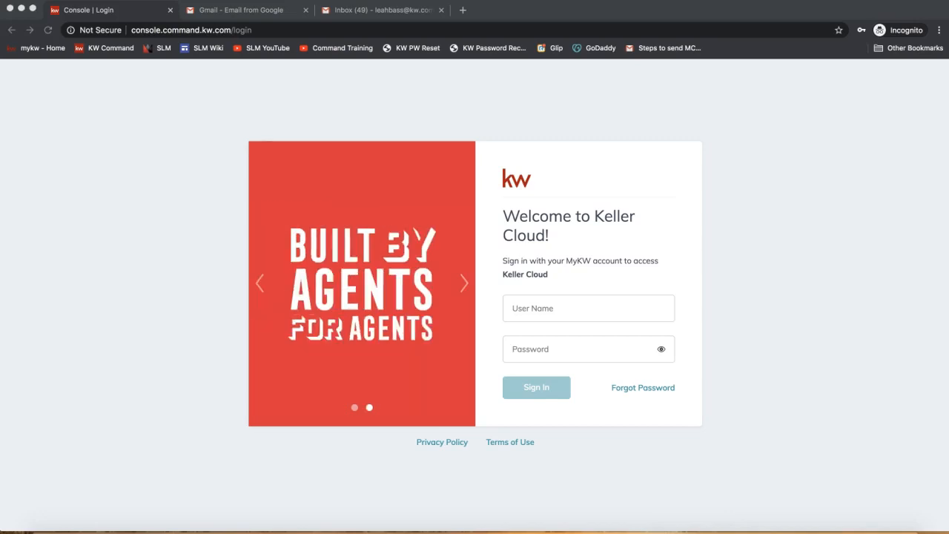
Switch to join.me, send the copied Google Drive link to everyone in the meeting chat, and put the meeting windows away
{"action": "left_click", "coordinate": [792, 195]}
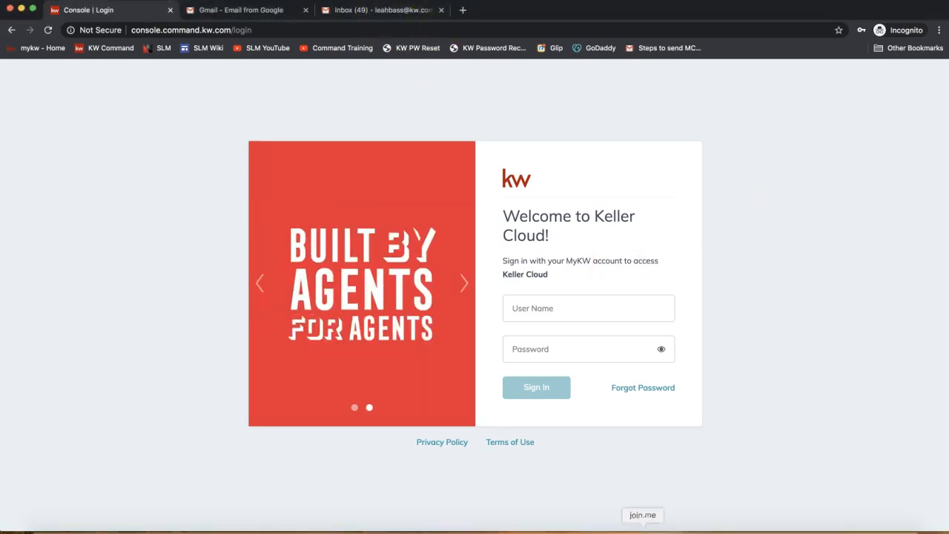
{"action": "left_click", "coordinate": [643, 532]}
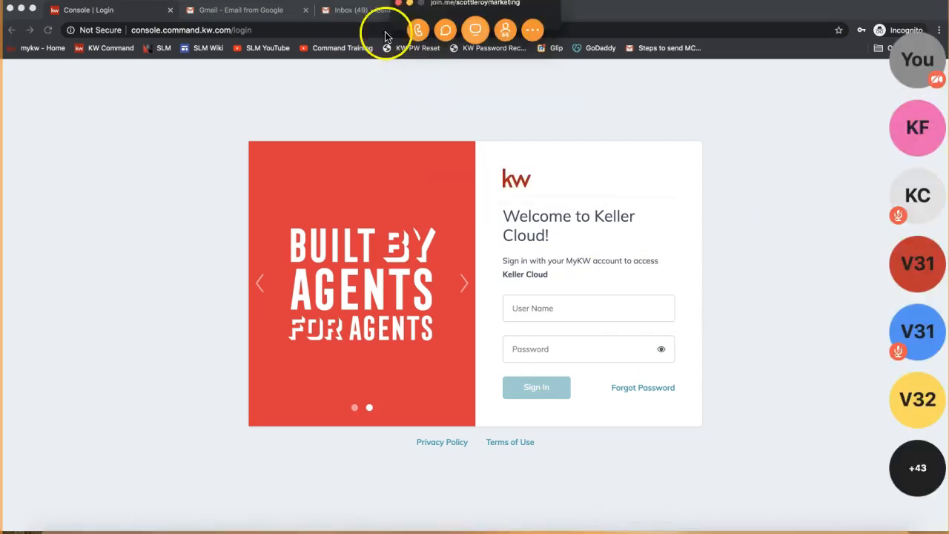
{"action": "left_click", "coordinate": [445, 30]}
{"action": "left_click", "coordinate": [474, 319]}
{"action": "key", "text": "Return"}
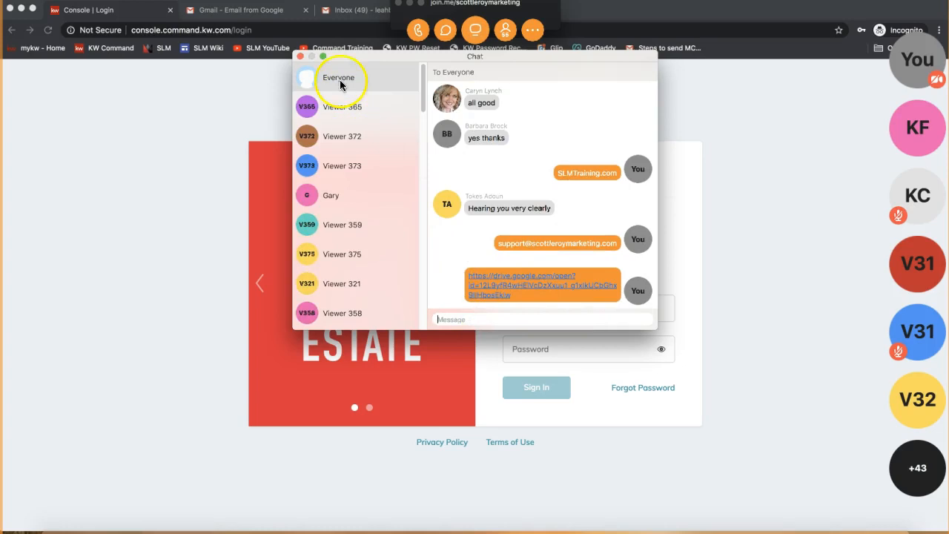
{"action": "left_click", "coordinate": [300, 56]}
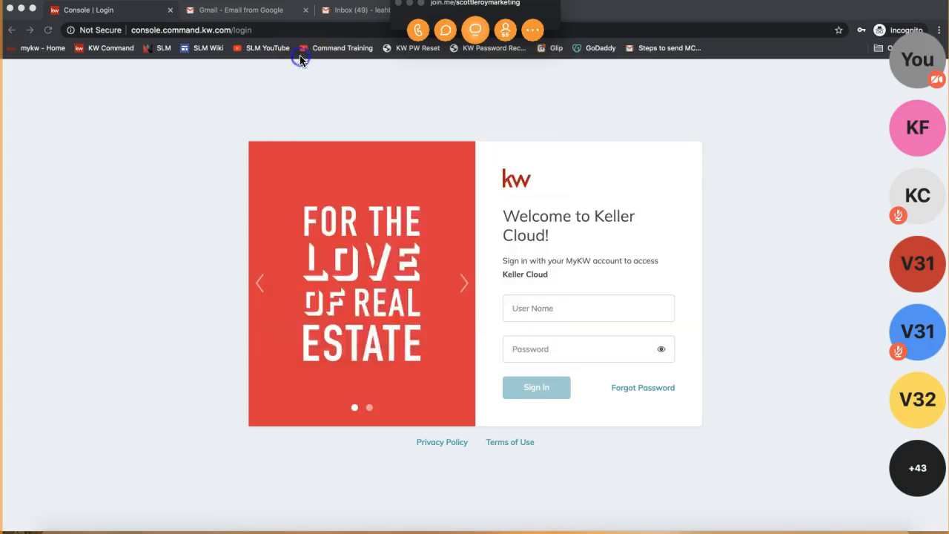
{"action": "left_click", "coordinate": [409, 3]}
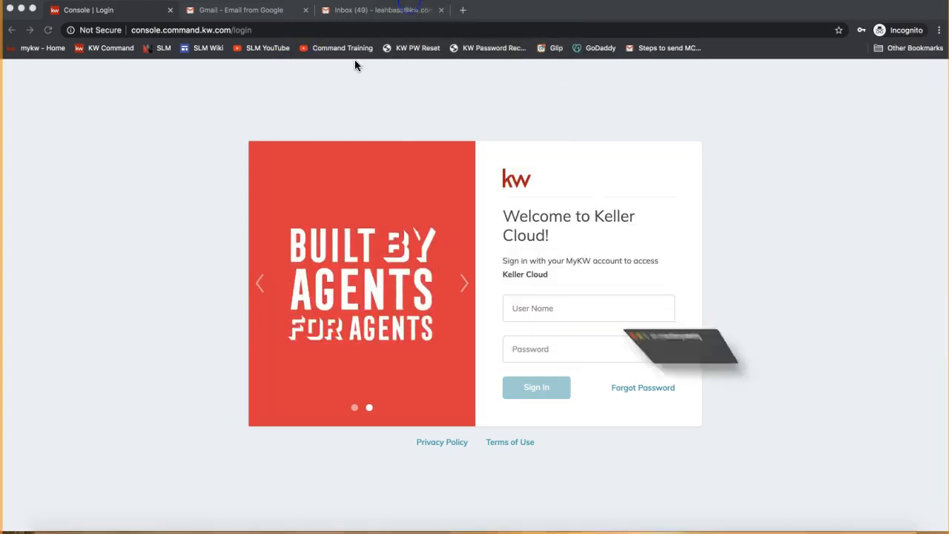
{"action": "left_click", "coordinate": [249, 110]}
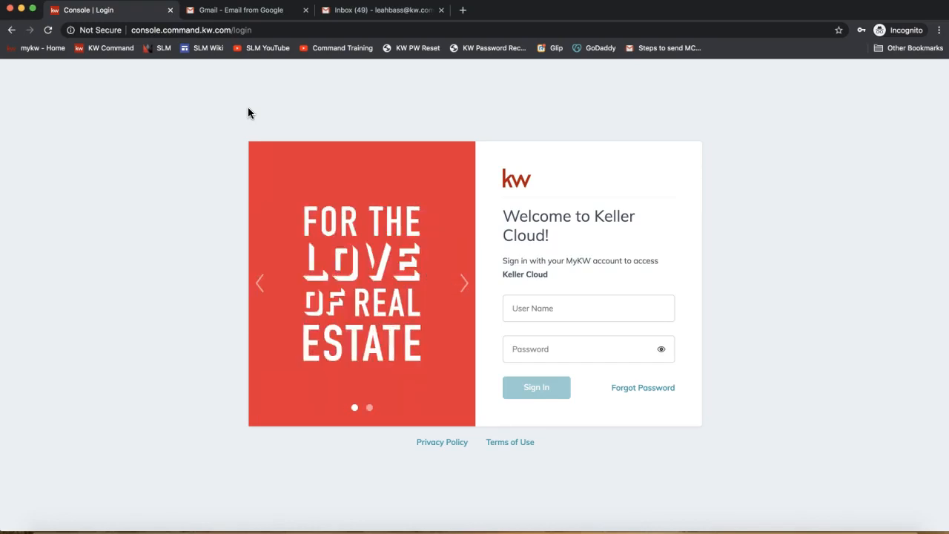
Enter agent.kw.com as the web address in place of the current login page address
{"action": "left_click", "coordinate": [185, 30]}
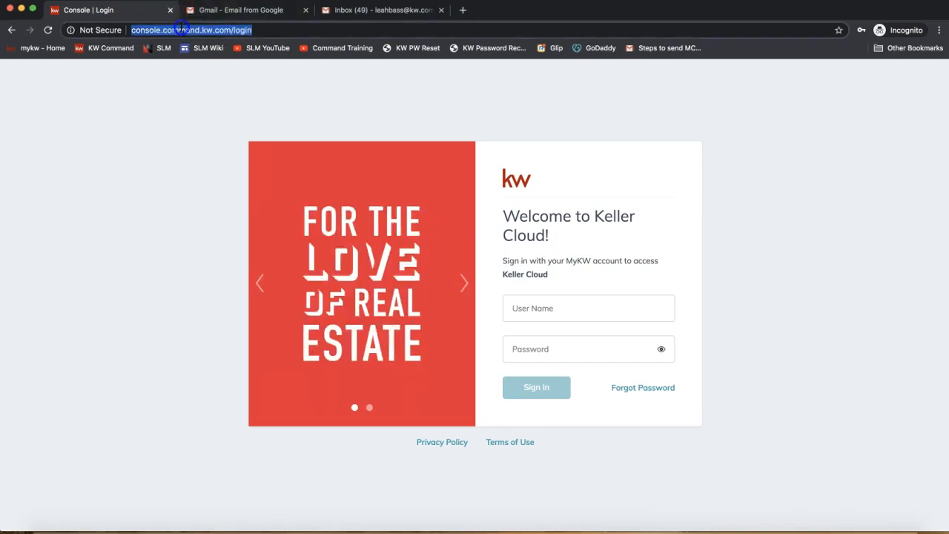
{"action": "type", "text": "agent.kw.com"}
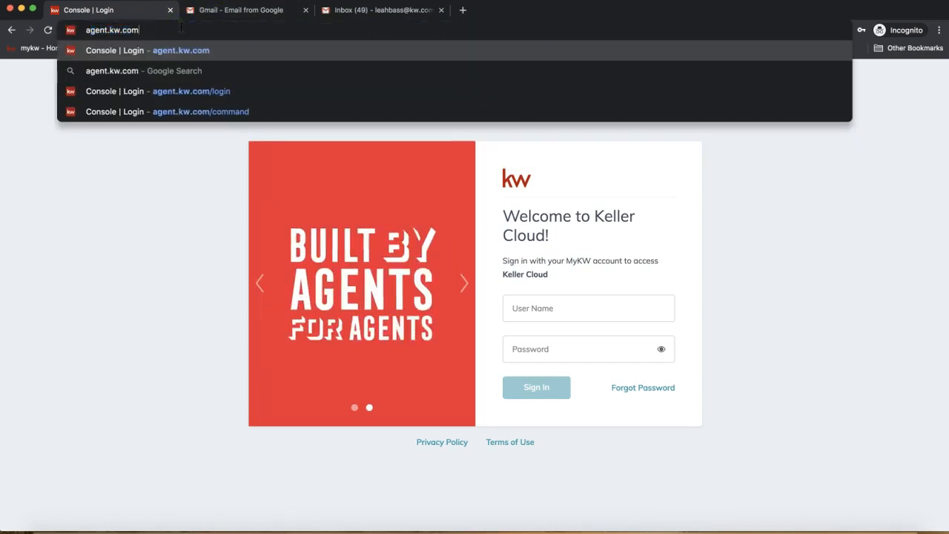
{"action": "left_click", "coordinate": [99, 30]}
{"action": "triple_click", "coordinate": [99, 30]}
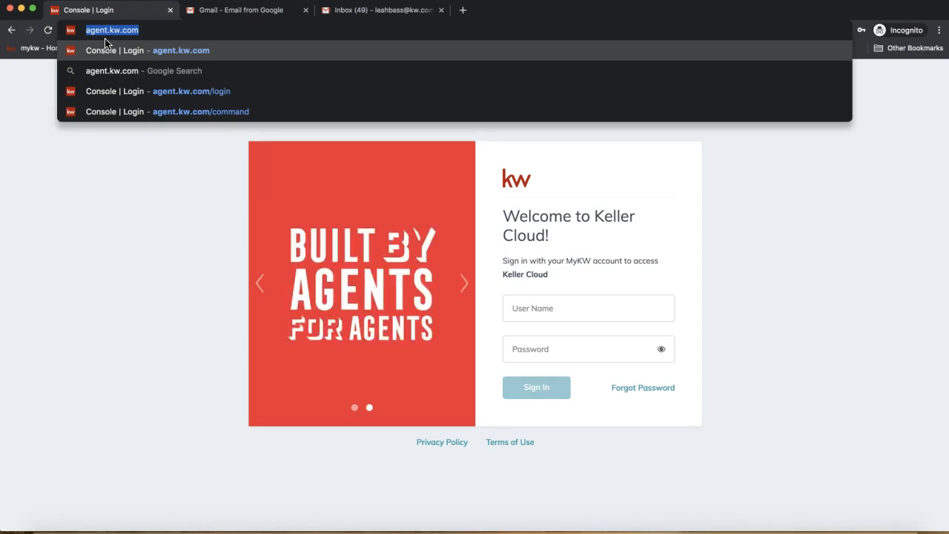
{"action": "left_click", "coordinate": [118, 175]}
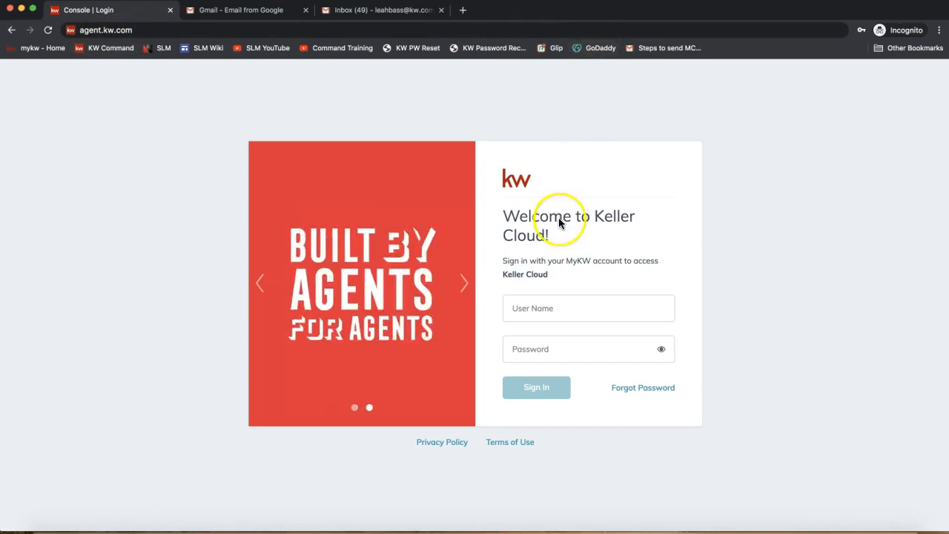
Sign in to Keller Cloud with the saved user name and account password
{"action": "left_click", "coordinate": [527, 297]}
{"action": "type", "text": "l"}
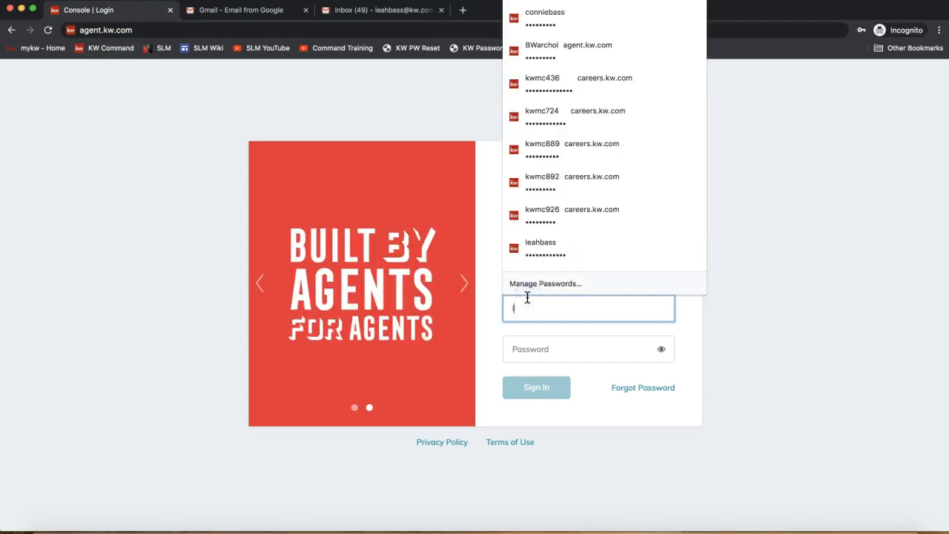
{"action": "left_click", "coordinate": [536, 336]}
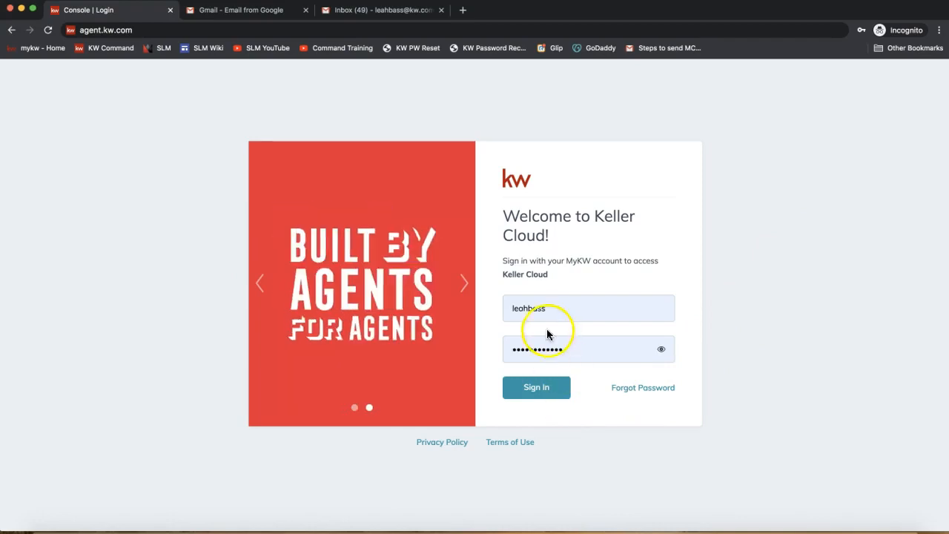
{"action": "left_click", "coordinate": [522, 308]}
{"action": "left_click", "coordinate": [534, 356]}
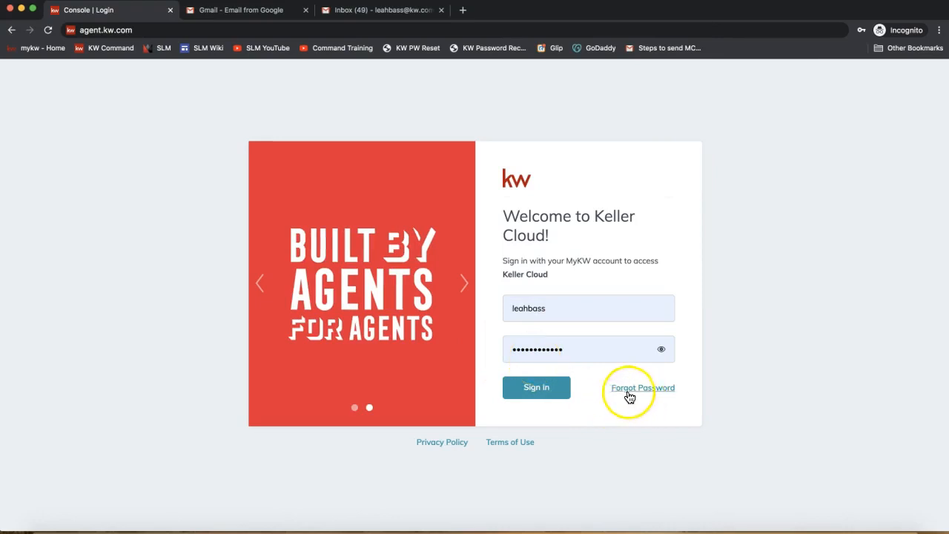
{"action": "left_click", "coordinate": [534, 395]}
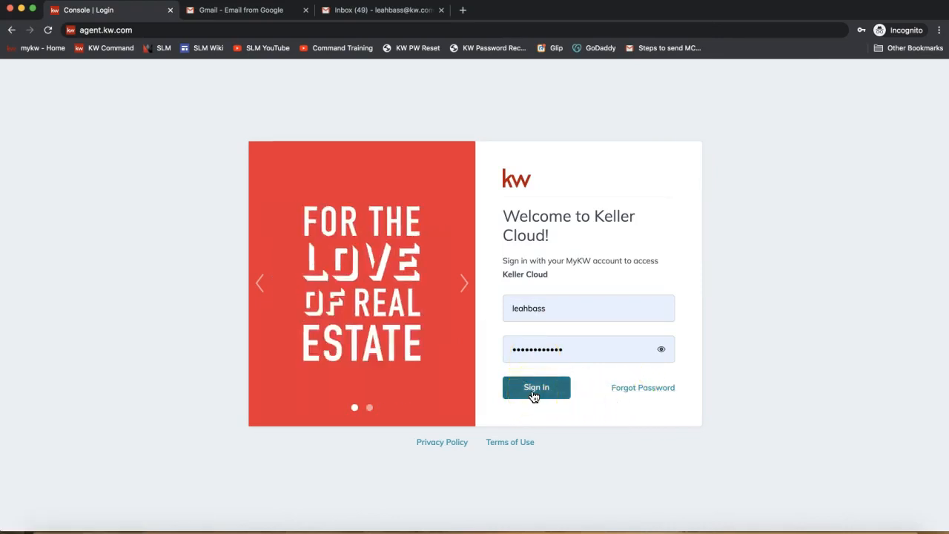
{"action": "left_click", "coordinate": [534, 395]}
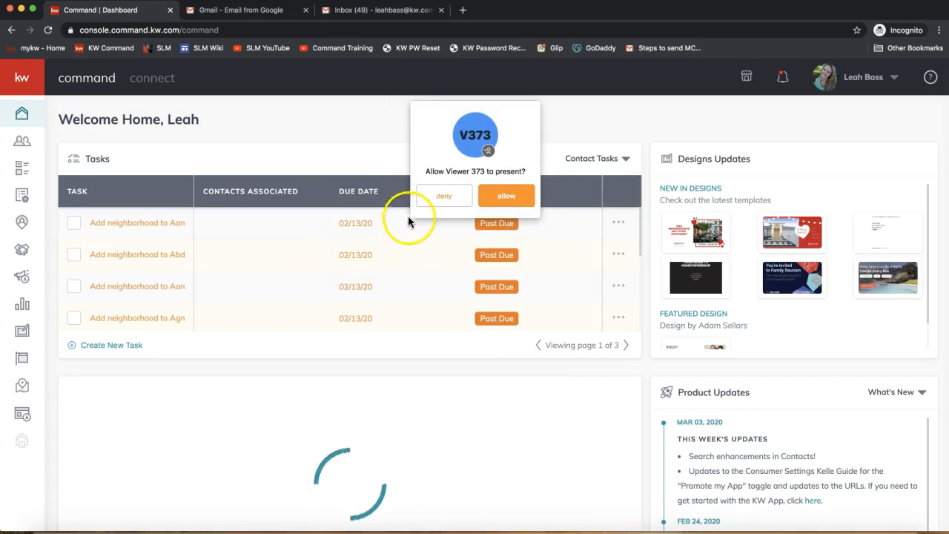
Deny the meeting viewer's repeated requests to present and open the account menu
{"action": "left_click", "coordinate": [430, 196]}
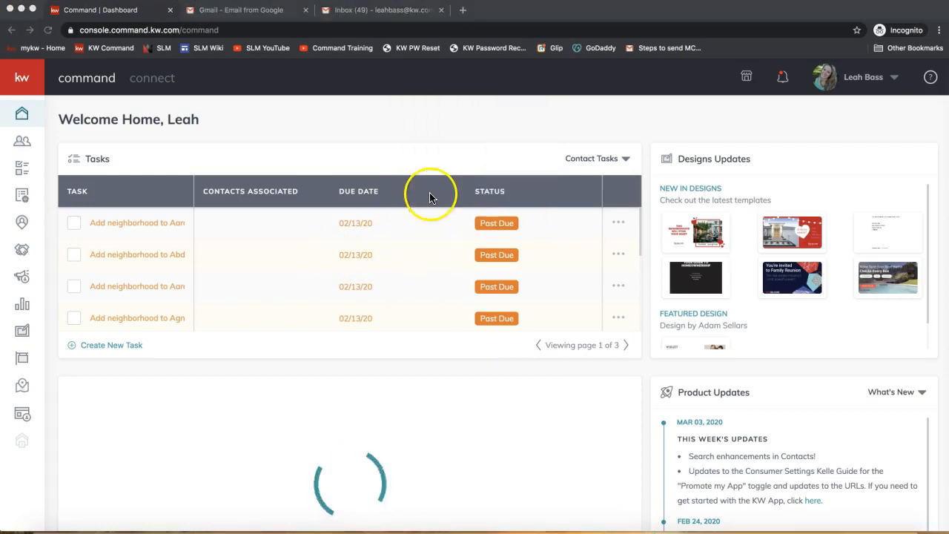
{"action": "left_click", "coordinate": [531, 129]}
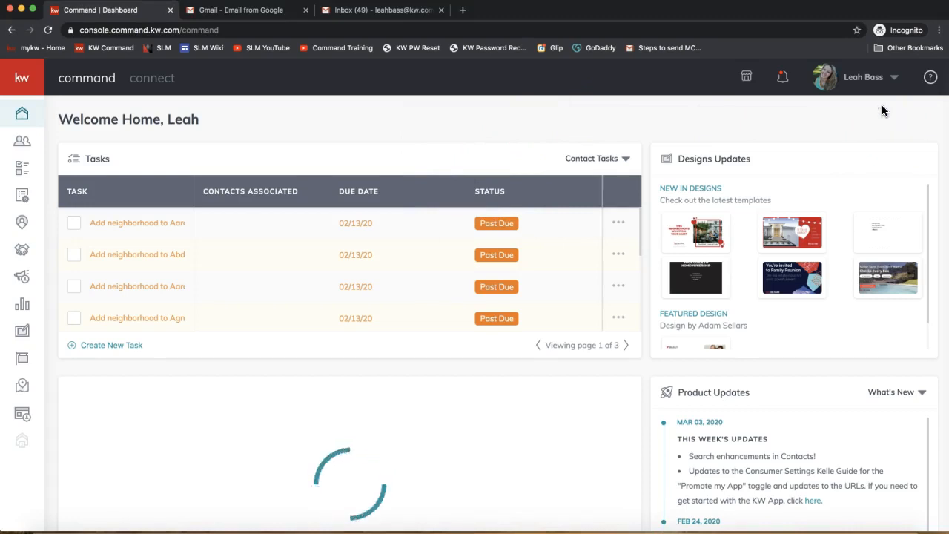
{"action": "left_click", "coordinate": [864, 77]}
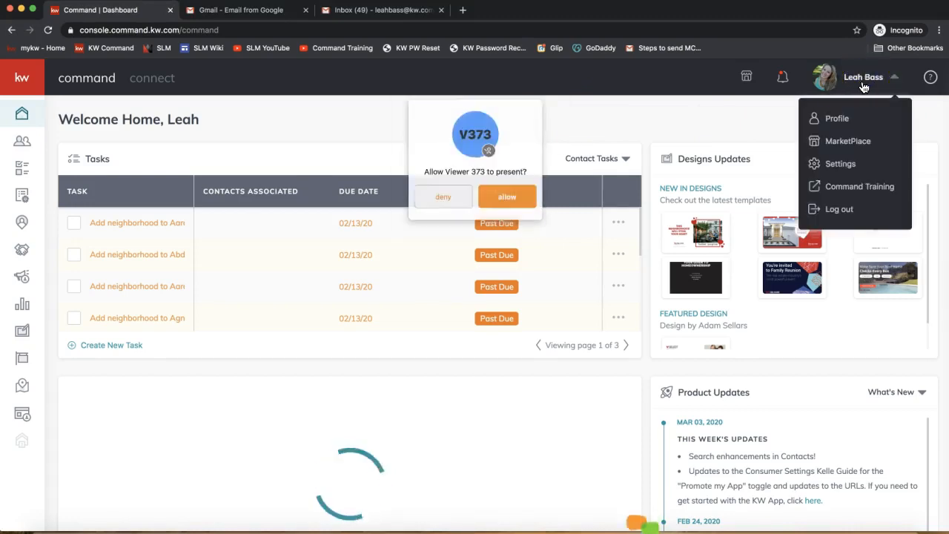
{"action": "left_click", "coordinate": [443, 198]}
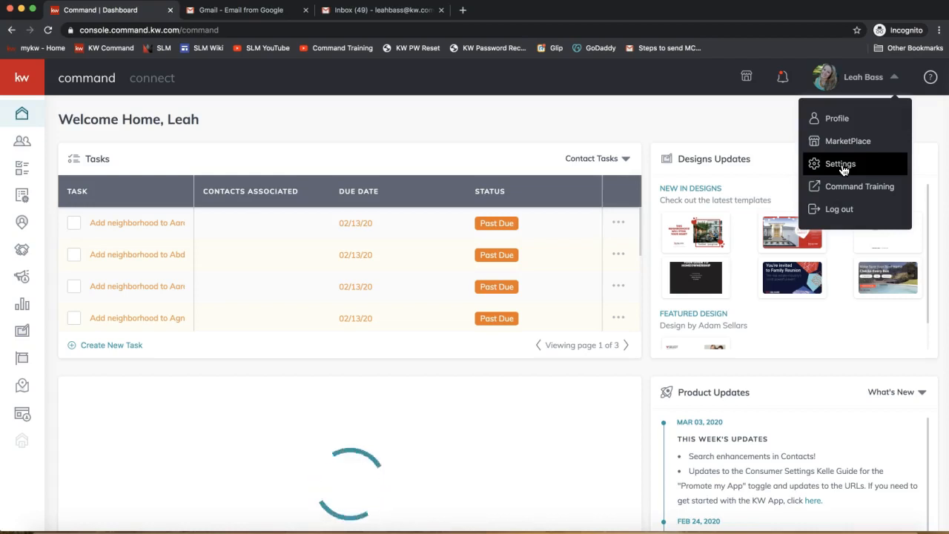
Open the account's Settings page
{"action": "left_click", "coordinate": [866, 83]}
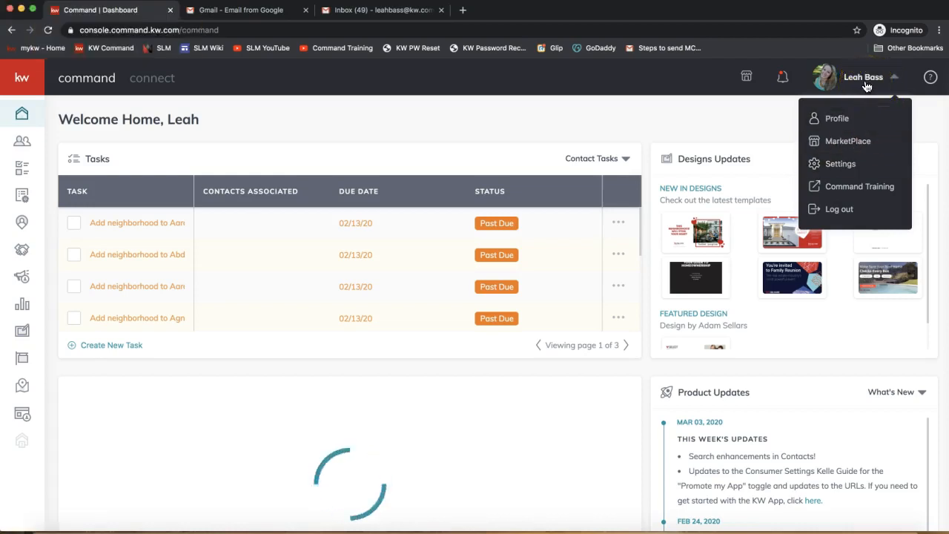
{"action": "left_click", "coordinate": [816, 163]}
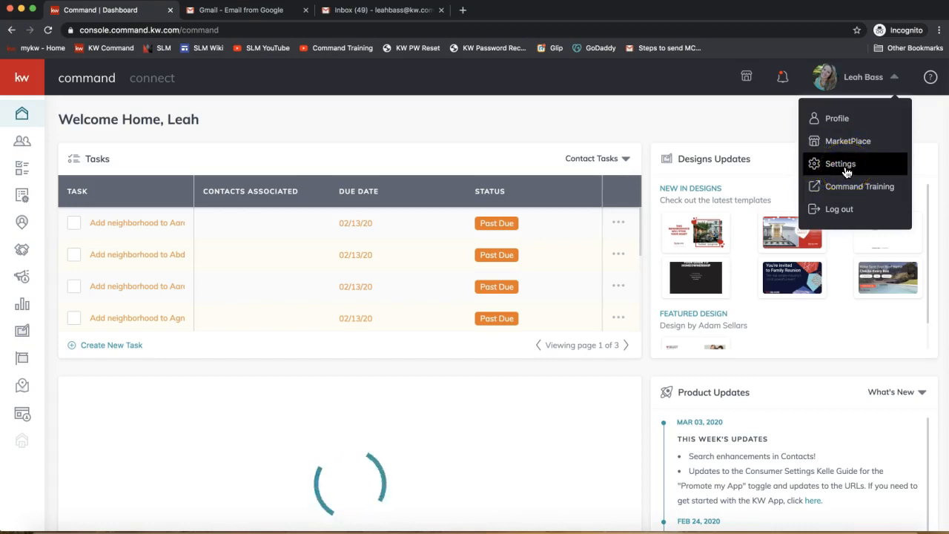
{"action": "left_click", "coordinate": [845, 170]}
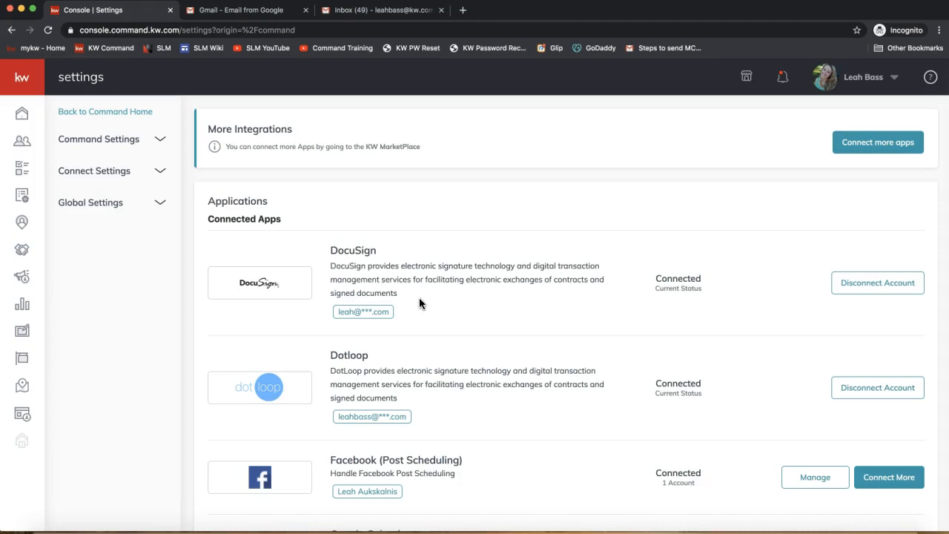
Examine the application integrations in Settings, including DocuSign's connection status and the Productivity and Marketing Automation apps
{"action": "scroll", "coordinate": [419, 302], "scroll_direction": "down", "scroll_amount": 3}
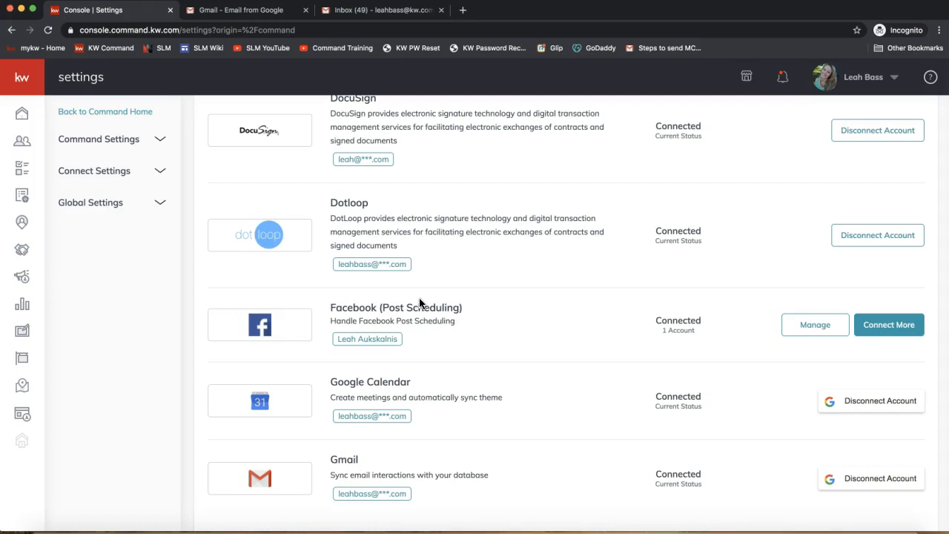
{"action": "scroll", "coordinate": [419, 302], "scroll_direction": "down", "scroll_amount": 2}
{"action": "scroll", "coordinate": [419, 303], "scroll_direction": "down", "scroll_amount": 5}
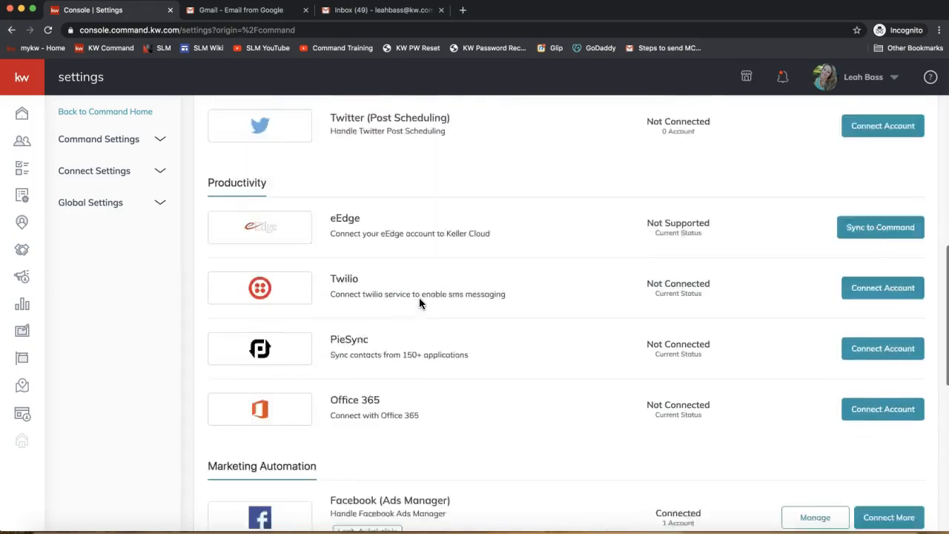
{"action": "scroll", "coordinate": [419, 302], "scroll_direction": "up", "scroll_amount": 10}
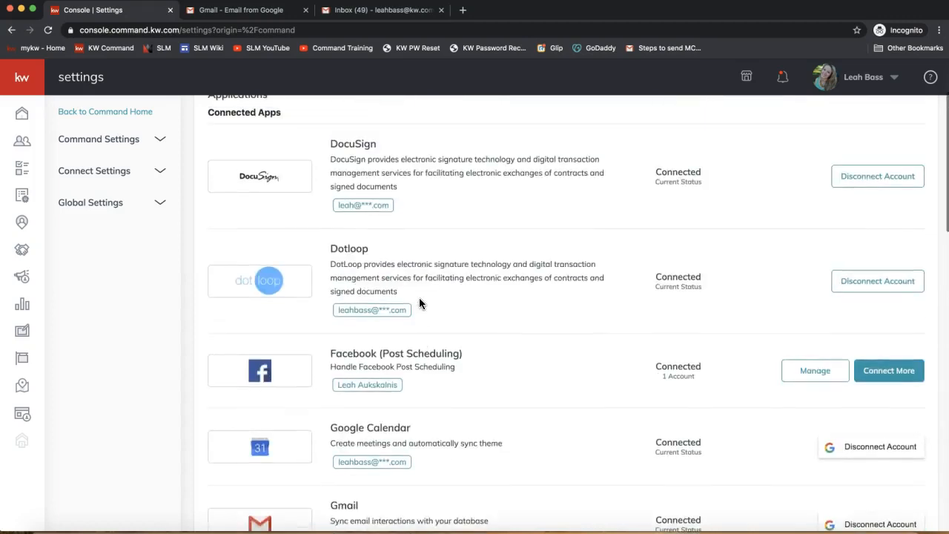
{"action": "scroll", "coordinate": [419, 303], "scroll_direction": "up", "scroll_amount": 1}
{"action": "left_click_drag", "start_coordinate": [330, 221], "coordinate": [384, 229]}
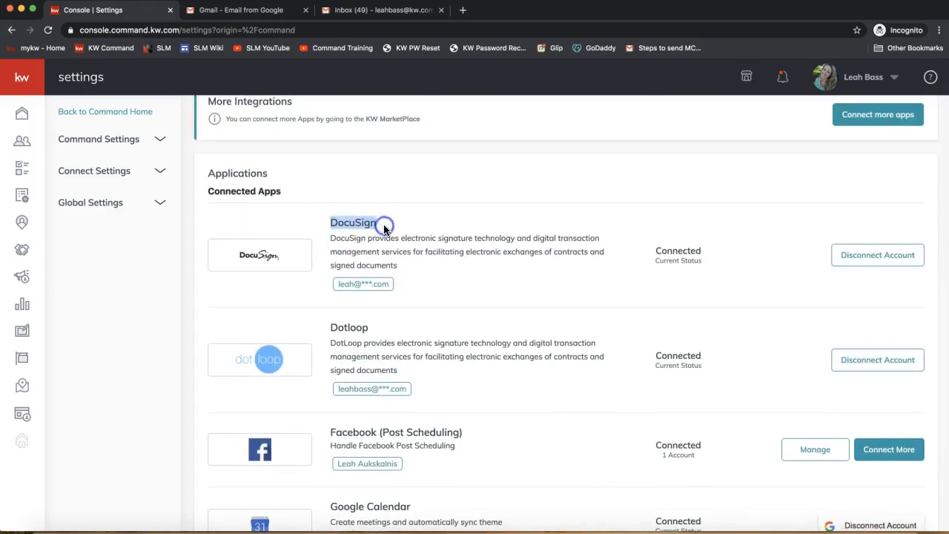
{"action": "triple_click", "coordinate": [239, 194]}
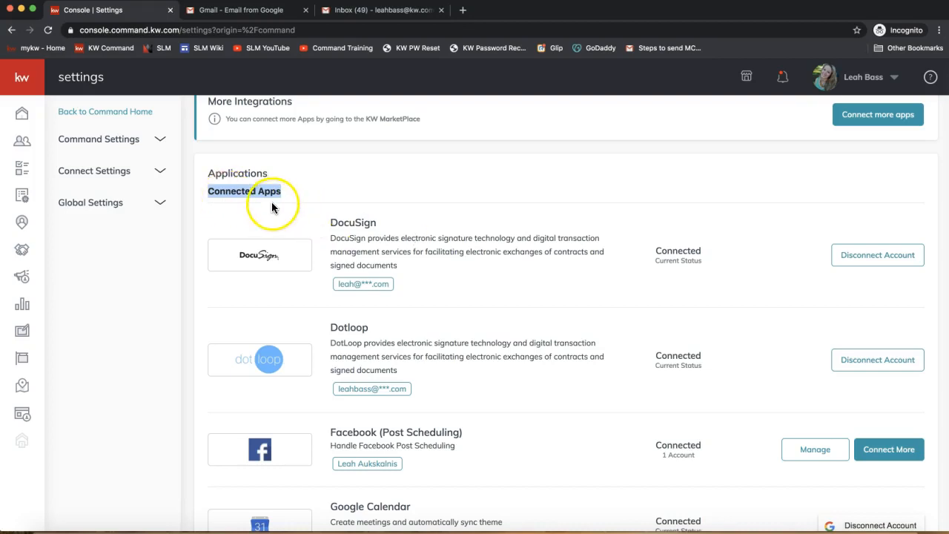
{"action": "double_click", "coordinate": [347, 224]}
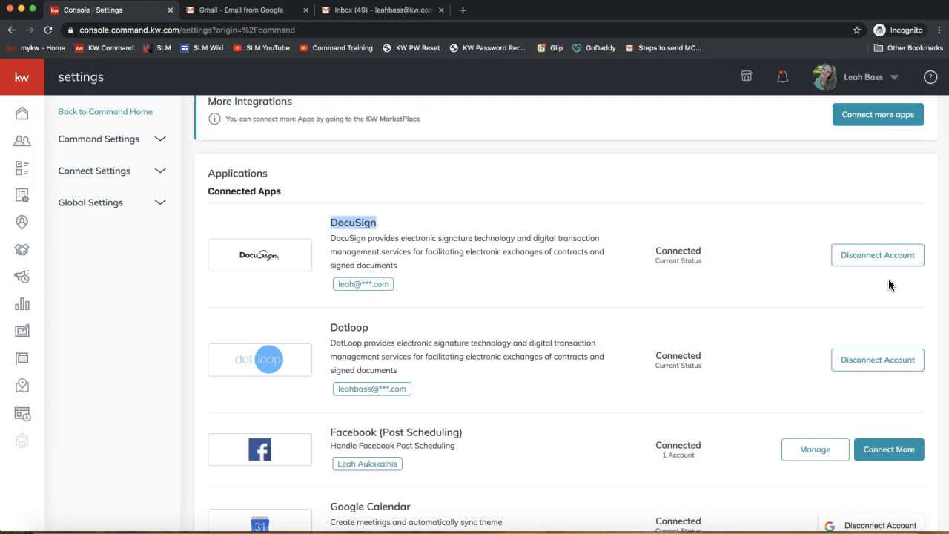
{"action": "left_click_drag", "start_coordinate": [656, 251], "coordinate": [704, 254]}
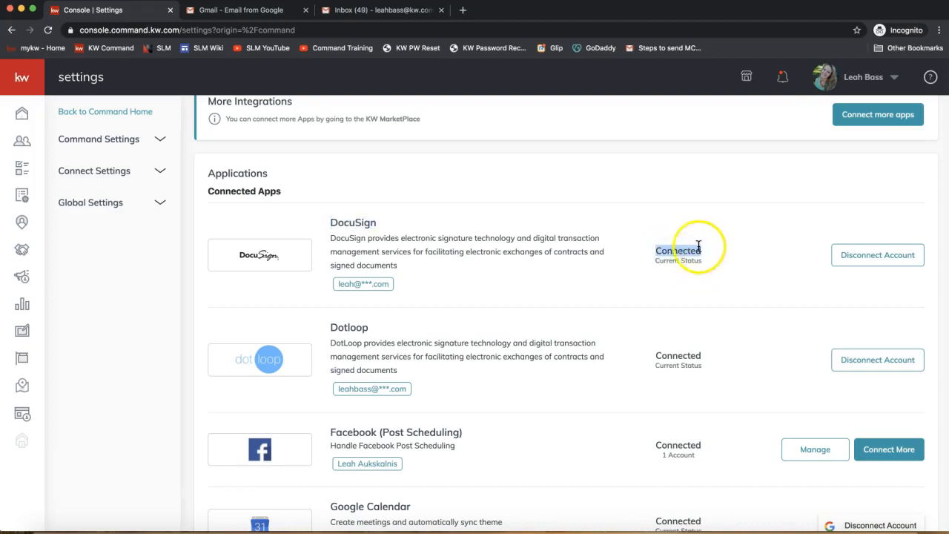
{"action": "scroll", "coordinate": [658, 278], "scroll_direction": "down", "scroll_amount": 10}
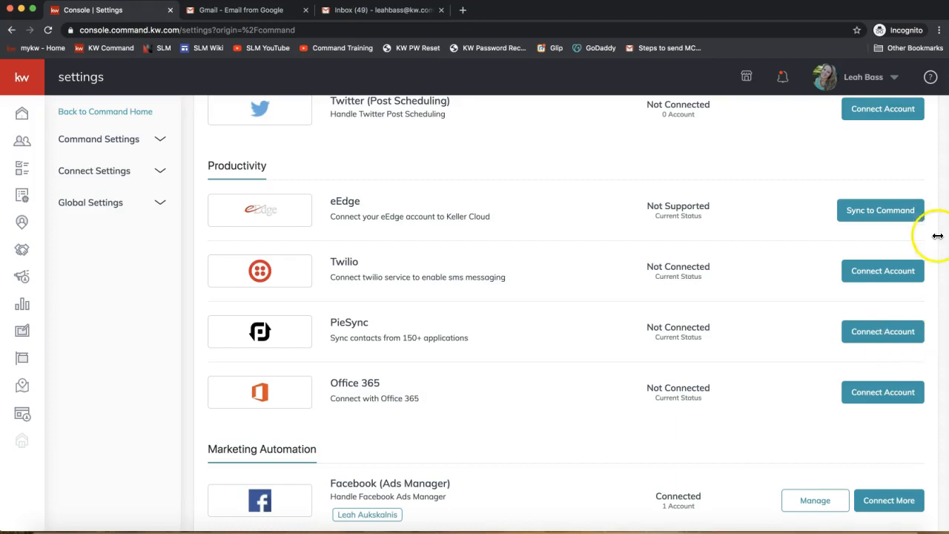
{"action": "scroll", "coordinate": [931, 228], "scroll_direction": "up", "scroll_amount": 10}
{"action": "scroll", "coordinate": [928, 227], "scroll_direction": "up", "scroll_amount": 3}
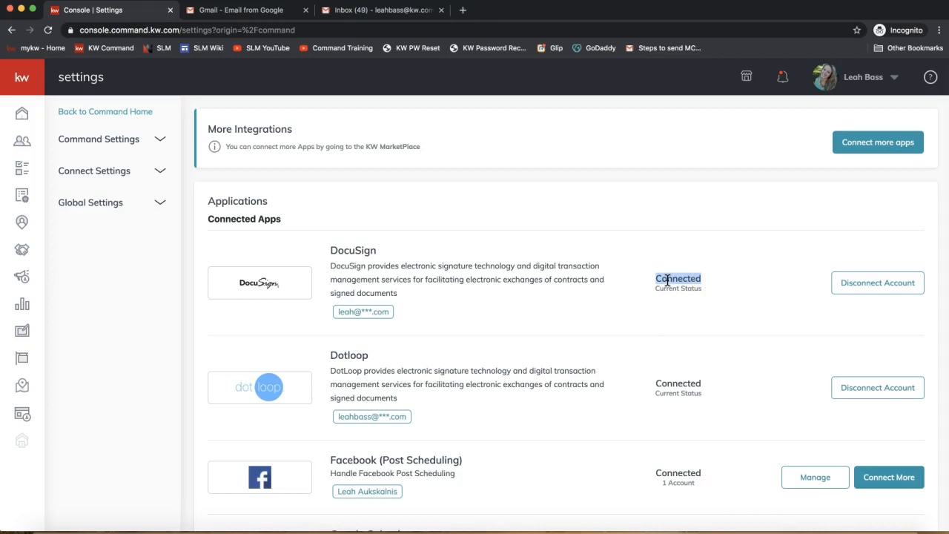
Leave Settings and open the Contacts list in Command
{"action": "left_click", "coordinate": [23, 142]}
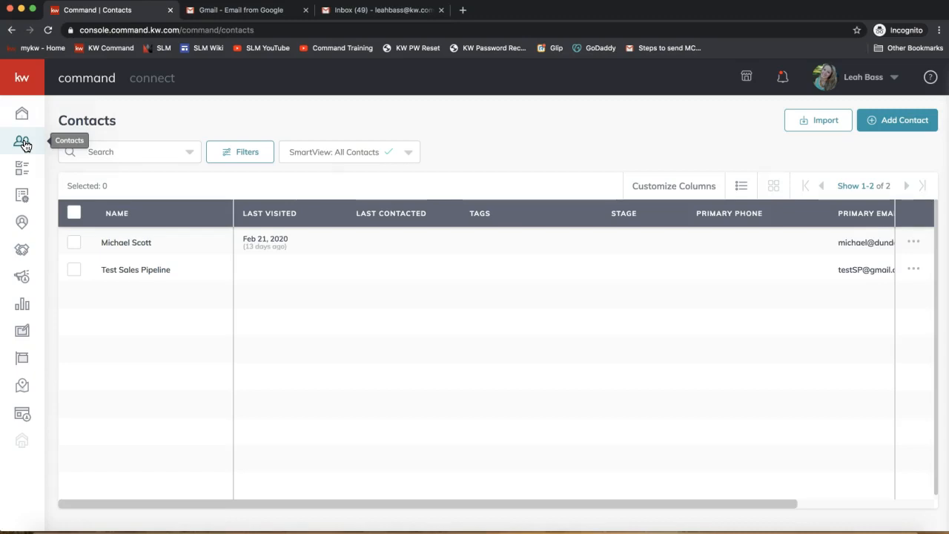
{"action": "left_click", "coordinate": [22, 146]}
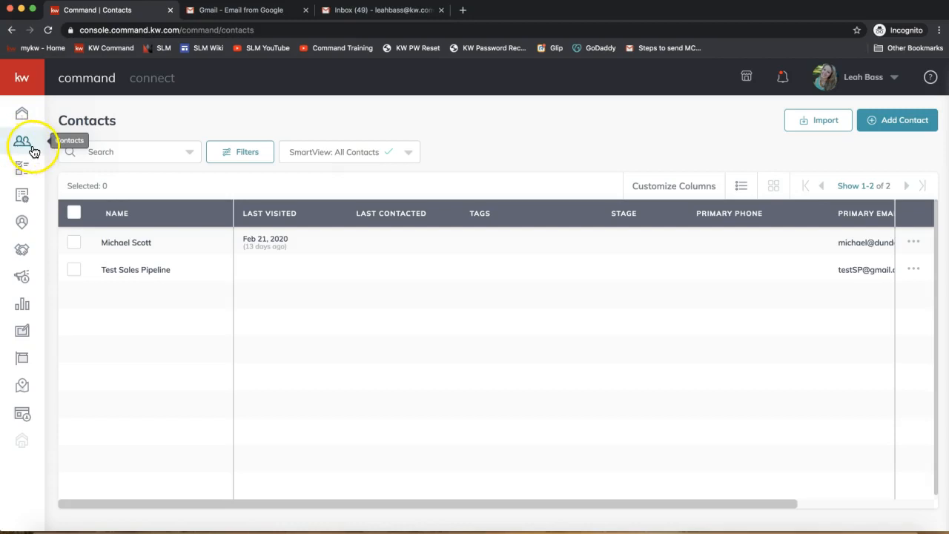
{"action": "left_click", "coordinate": [23, 152]}
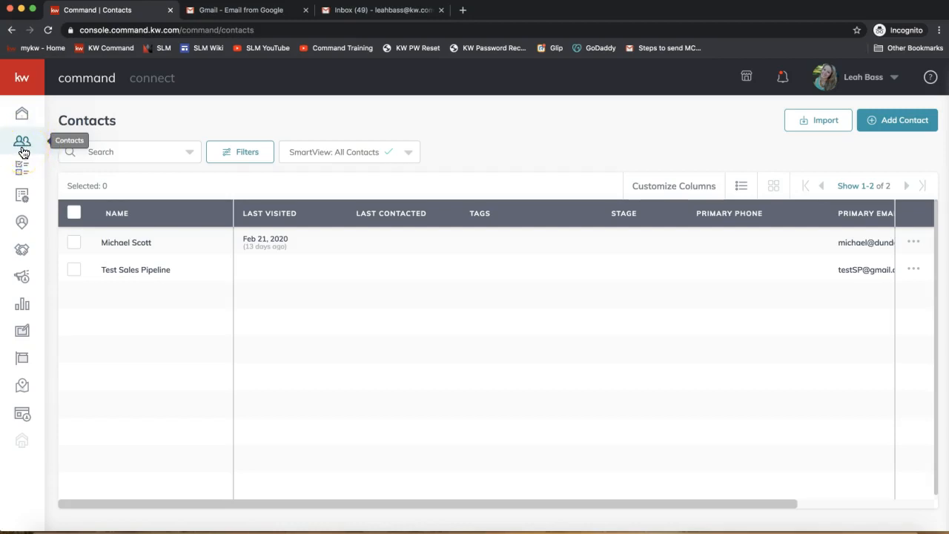
{"action": "left_click", "coordinate": [22, 166]}
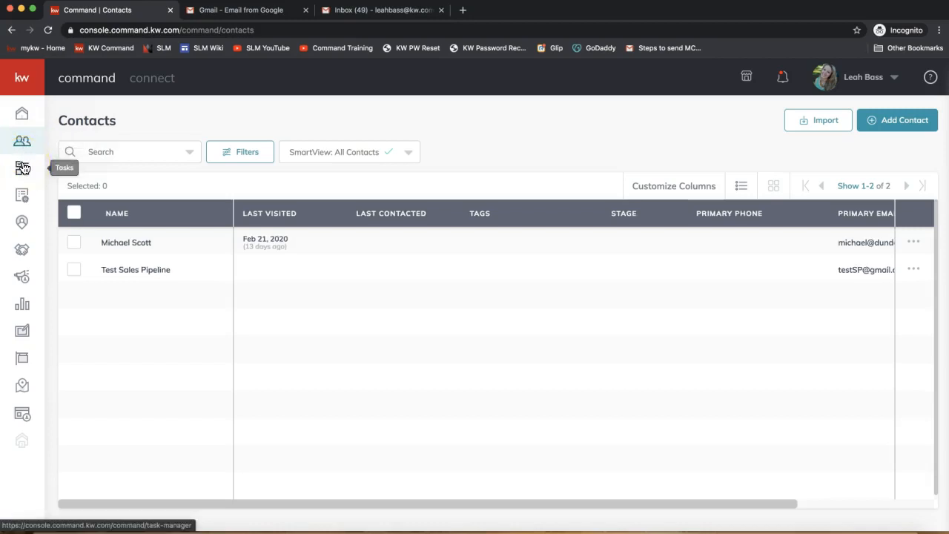
{"action": "left_click", "coordinate": [23, 191]}
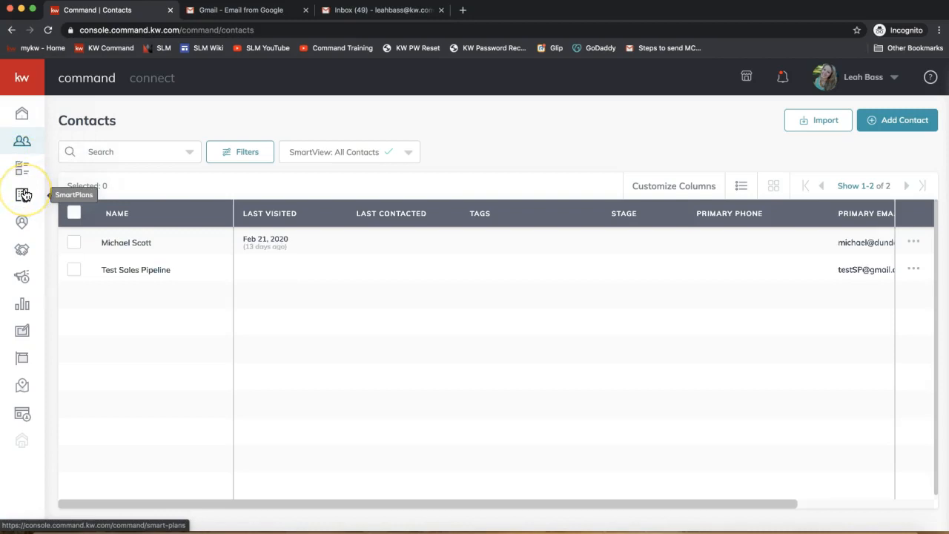
{"action": "left_click", "coordinate": [23, 222]}
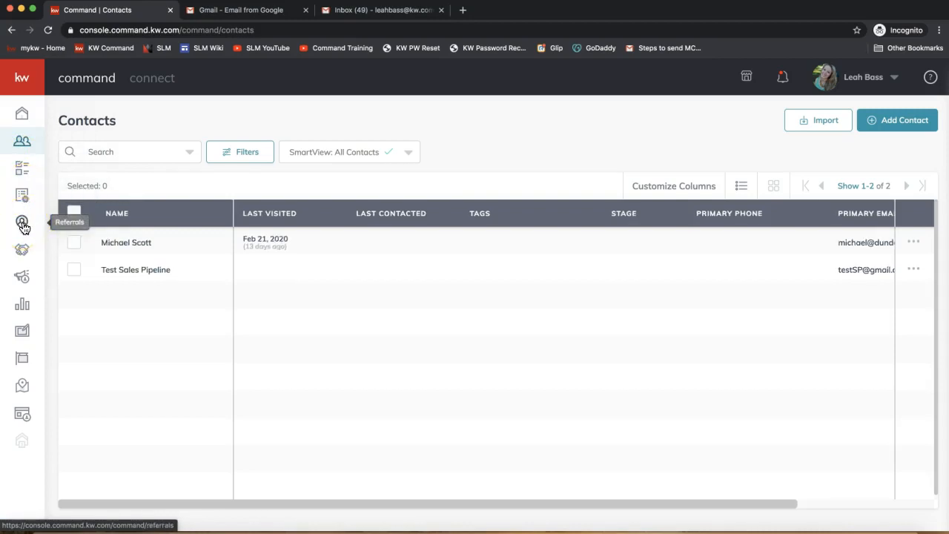
{"action": "left_click", "coordinate": [25, 146]}
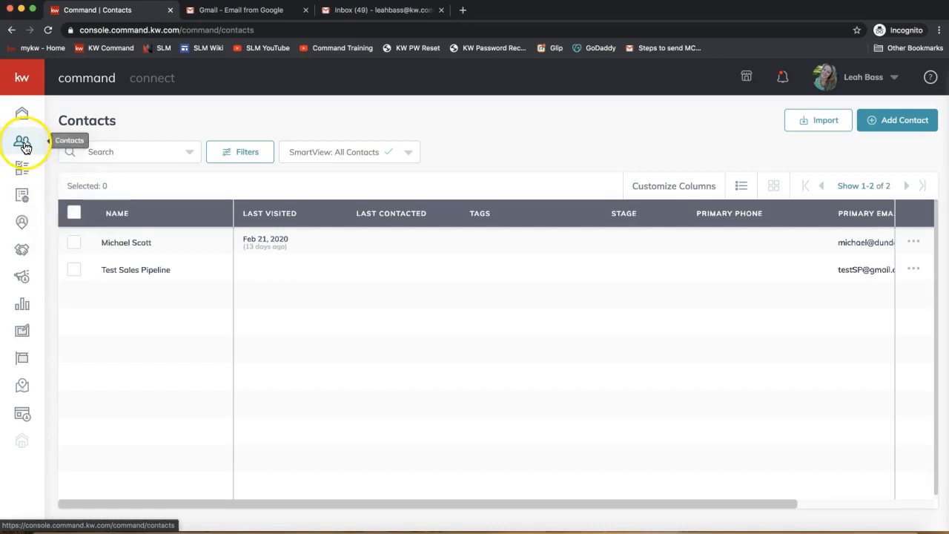
{"action": "left_click", "coordinate": [24, 84]}
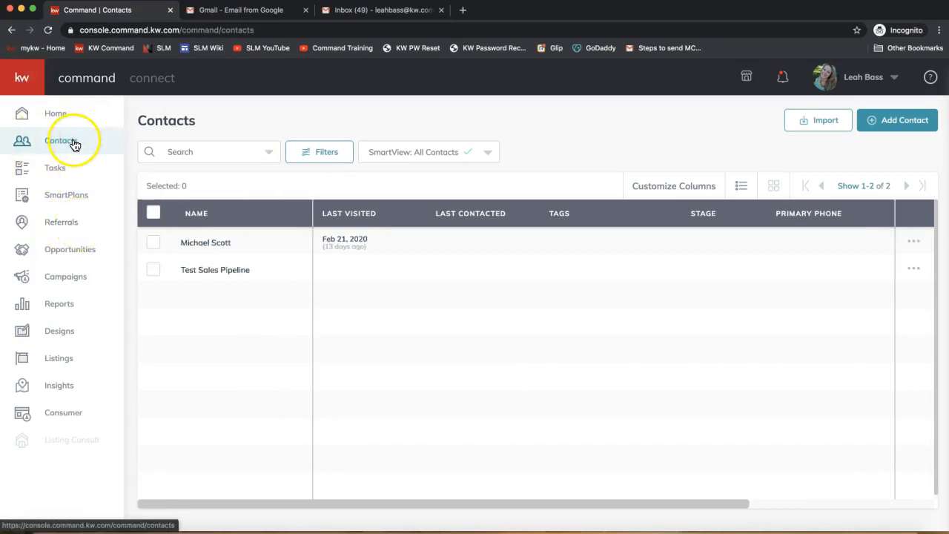
{"action": "left_click", "coordinate": [49, 141]}
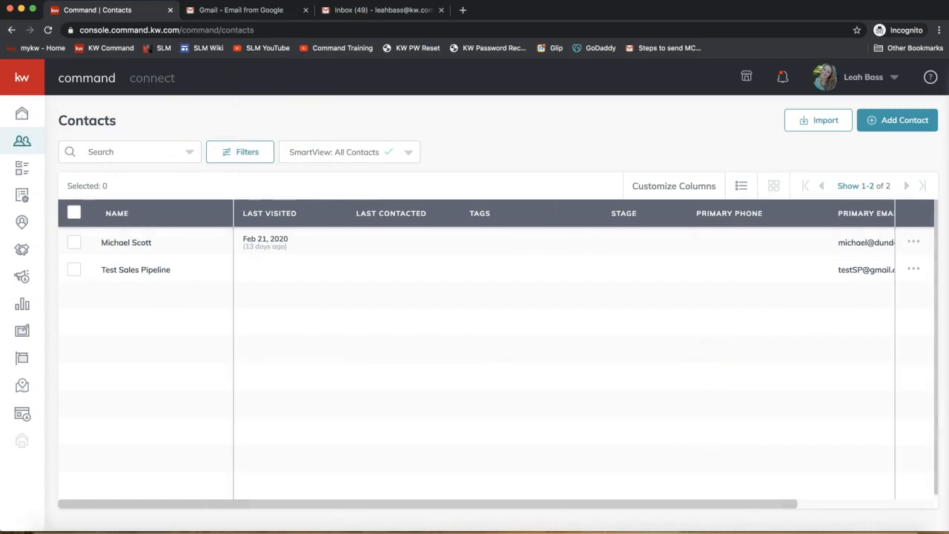
Start a new contact and fill in the contact's full name and personal primary email
{"action": "left_click", "coordinate": [906, 127]}
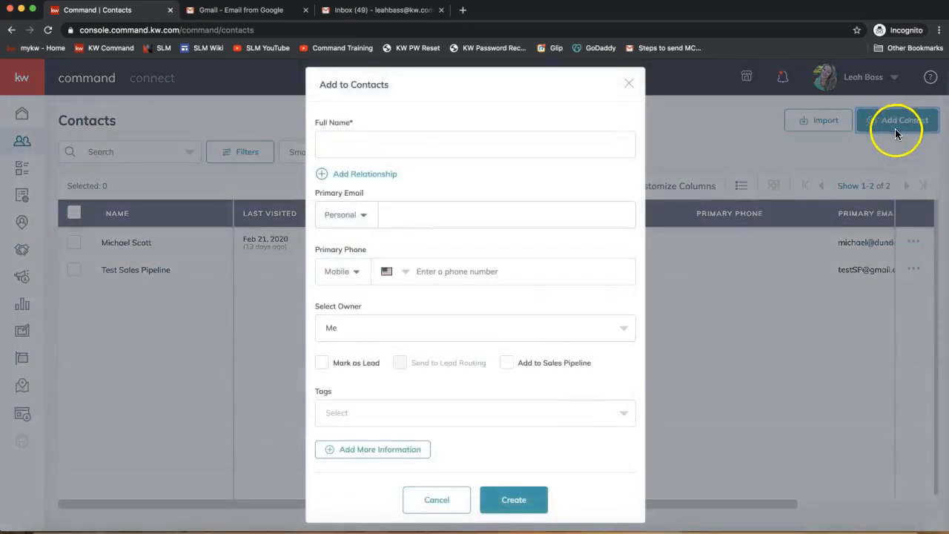
{"action": "left_click", "coordinate": [344, 149]}
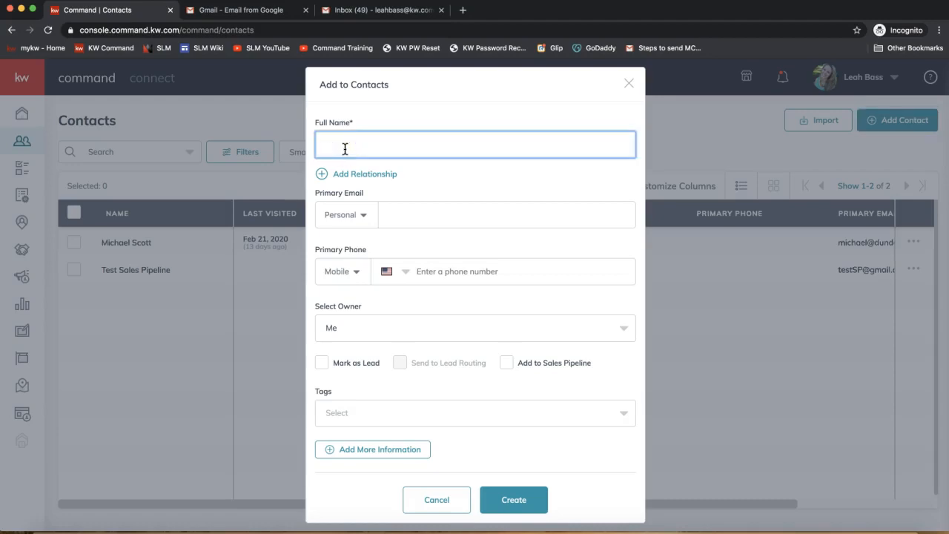
{"action": "type", "text": "Monica Geller"}
{"action": "left_click", "coordinate": [445, 213]}
{"action": "type", "text": "monica"}
{"action": "type", "text": "@"}
{"action": "key", "text": "BackSpace"}
{"action": "type", "text": "@friends.com"}
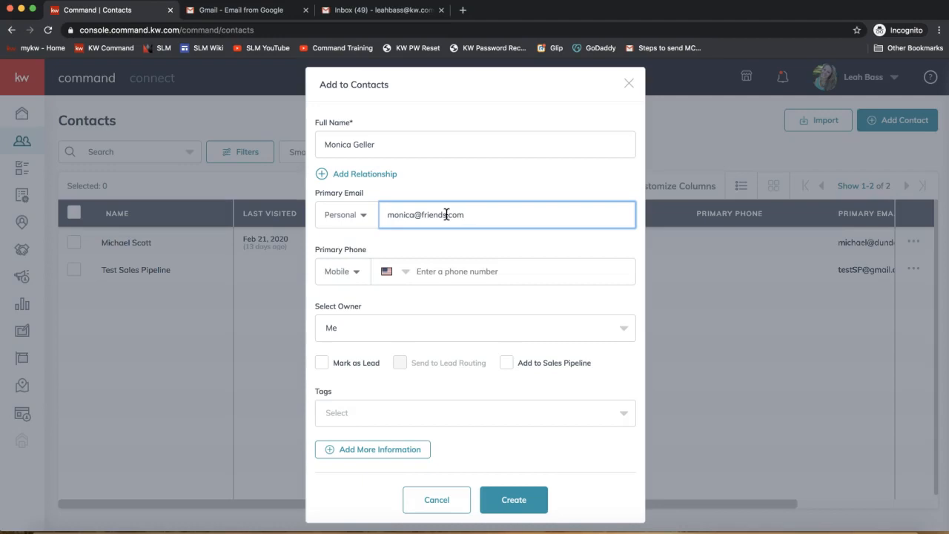
{"action": "triple_click", "coordinate": [343, 146]}
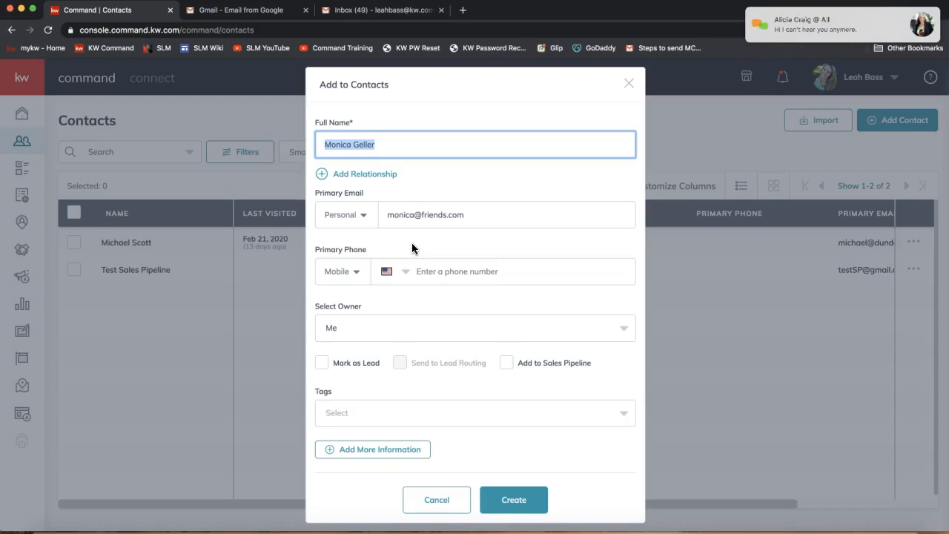
Switch to the meeting chat and send everyone a "Try calling back in" message with the dial-in phone number from the earlier message
{"action": "left_click", "coordinate": [803, 31]}
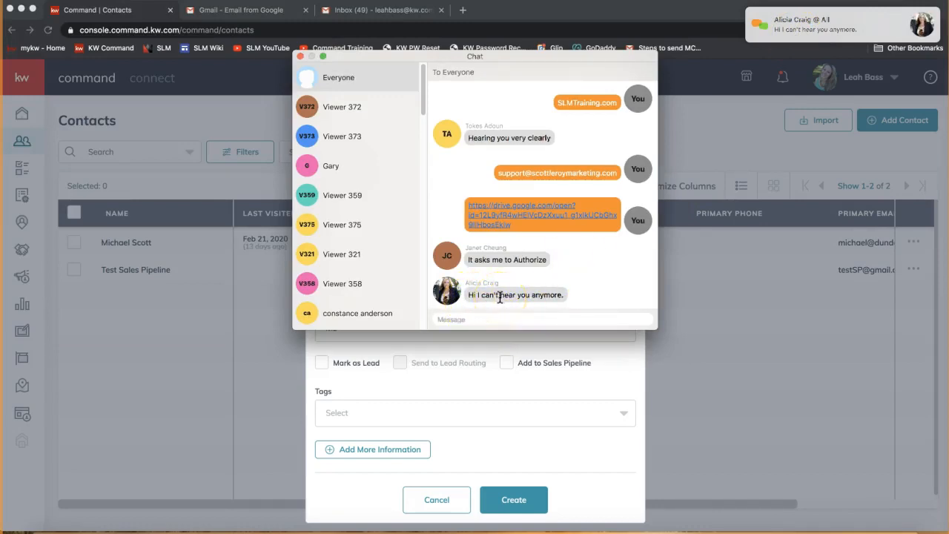
{"action": "left_click", "coordinate": [447, 322]}
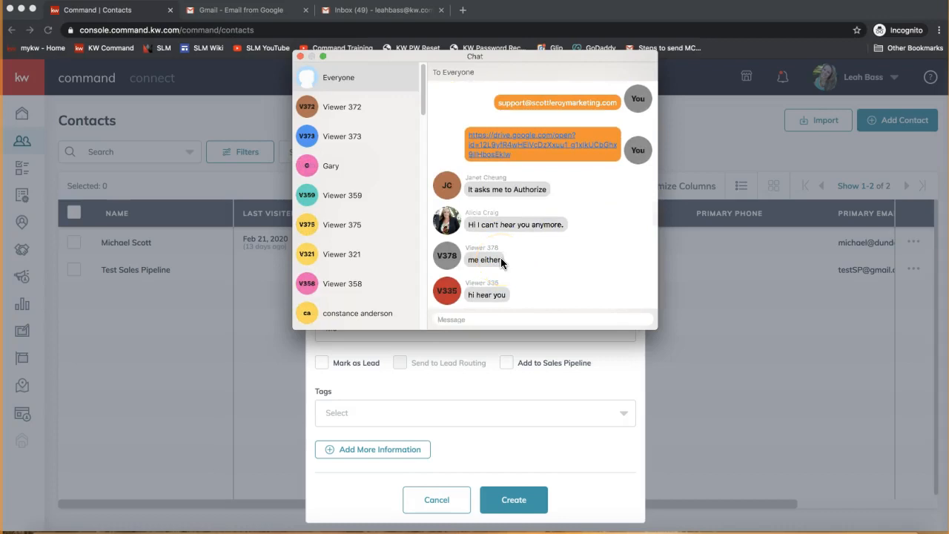
{"action": "type", "text": "Try calling back in"}
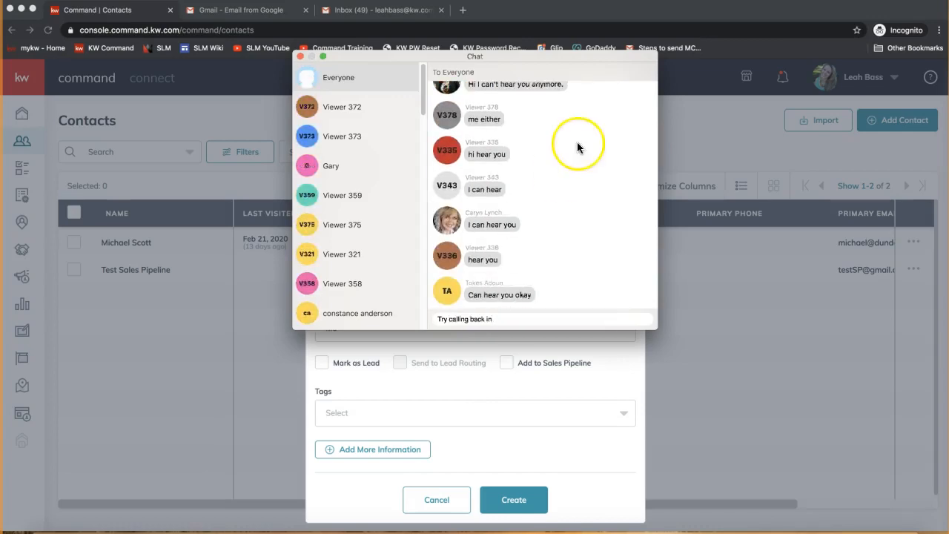
{"action": "scroll", "coordinate": [505, 219], "scroll_direction": "up", "scroll_amount": 5}
{"action": "scroll", "coordinate": [505, 219], "scroll_direction": "up", "scroll_amount": 4}
{"action": "left_click_drag", "start_coordinate": [567, 107], "coordinate": [494, 97]}
{"action": "key", "text": "super+c"}
{"action": "left_click", "coordinate": [517, 321]}
{"action": "key", "text": "super+v"}
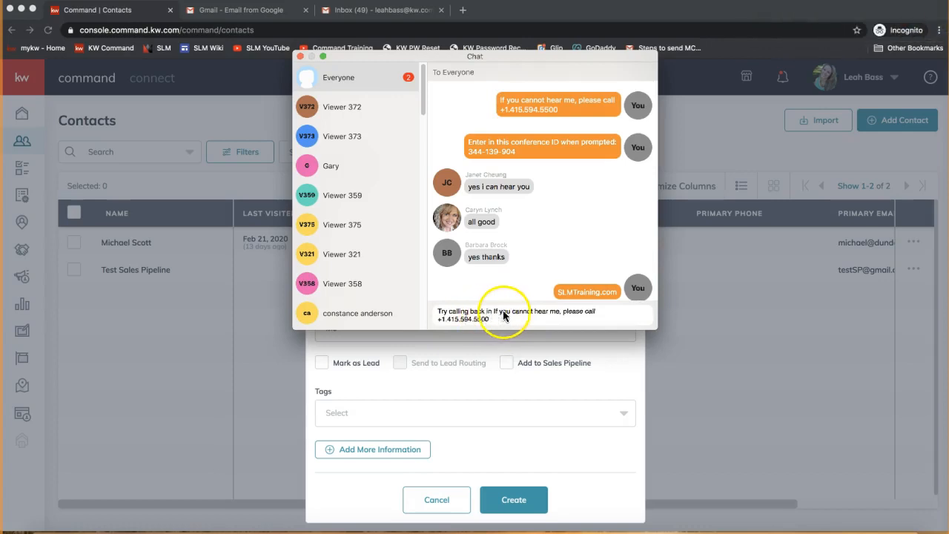
{"action": "key", "text": "Return"}
Resend the earlier conference ID message to everyone in the meeting chat and close the chat window
{"action": "scroll", "coordinate": [544, 180], "scroll_direction": "up", "scroll_amount": 10}
{"action": "triple_click", "coordinate": [501, 148]}
{"action": "scroll", "coordinate": [501, 148], "scroll_direction": "down", "scroll_amount": 10}
{"action": "left_click", "coordinate": [469, 320]}
{"action": "type", "text": "Enter in this conference ID when prompted: 344-139-904"}
{"action": "key", "text": "Return"}
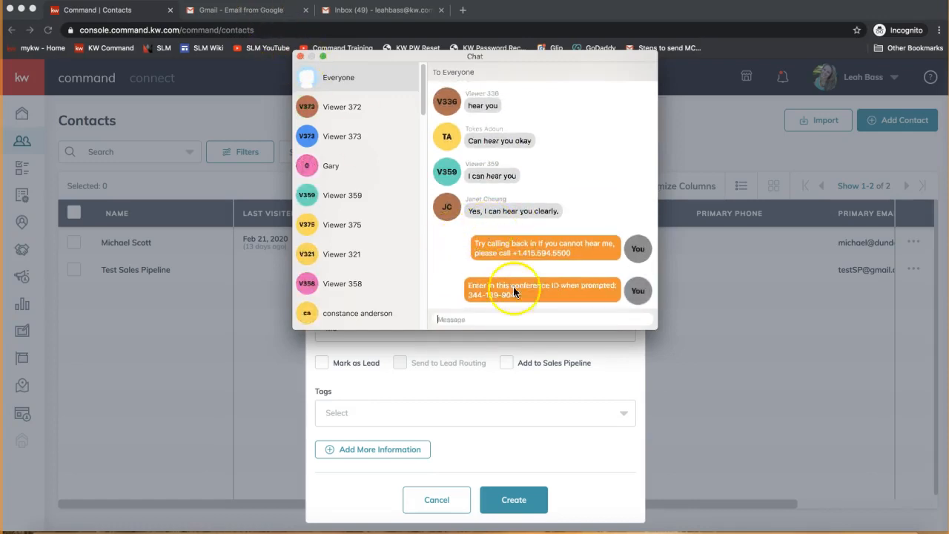
{"action": "left_click", "coordinate": [299, 57]}
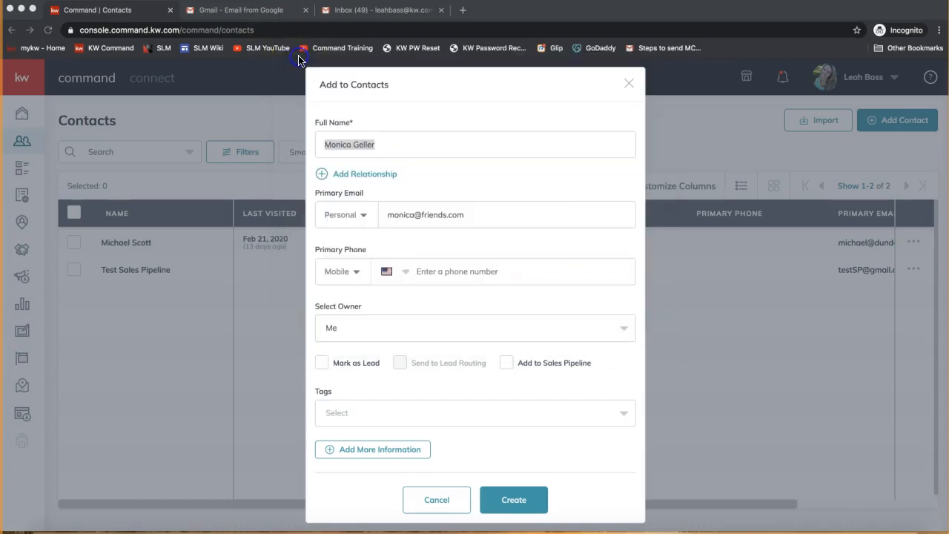
Create the new contact from the completed name and email details
{"action": "left_click", "coordinate": [431, 224]}
{"action": "left_click_drag", "start_coordinate": [391, 217], "coordinate": [566, 216]}
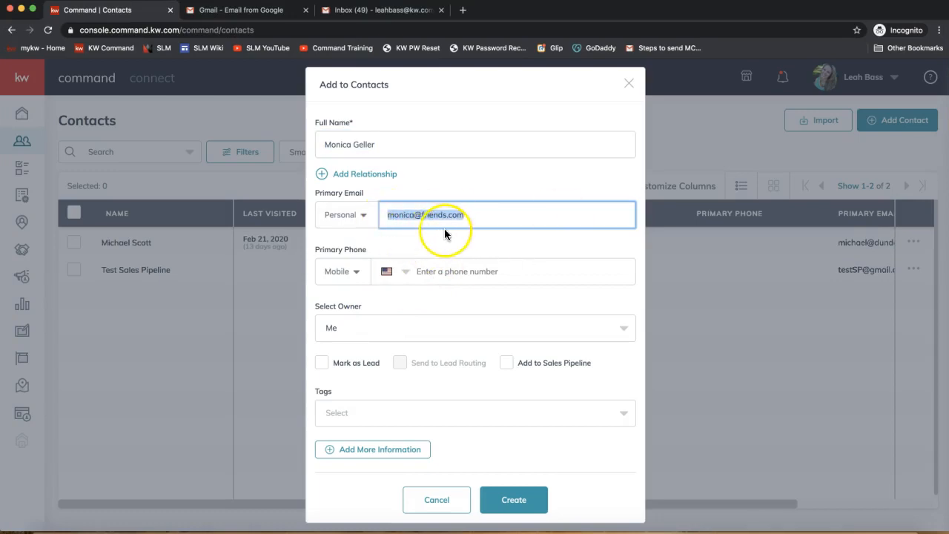
{"action": "left_click", "coordinate": [513, 504]}
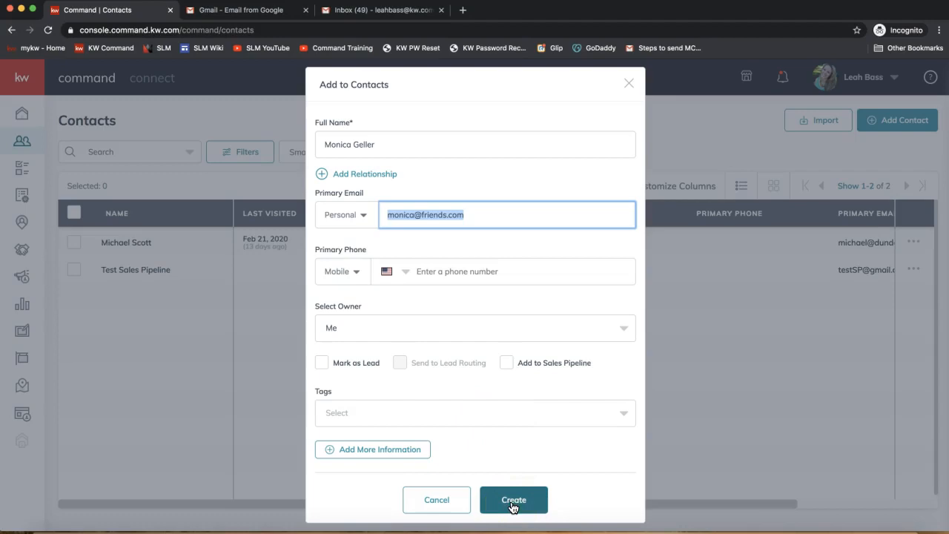
{"action": "left_click", "coordinate": [512, 506]}
{"action": "left_click", "coordinate": [511, 507]}
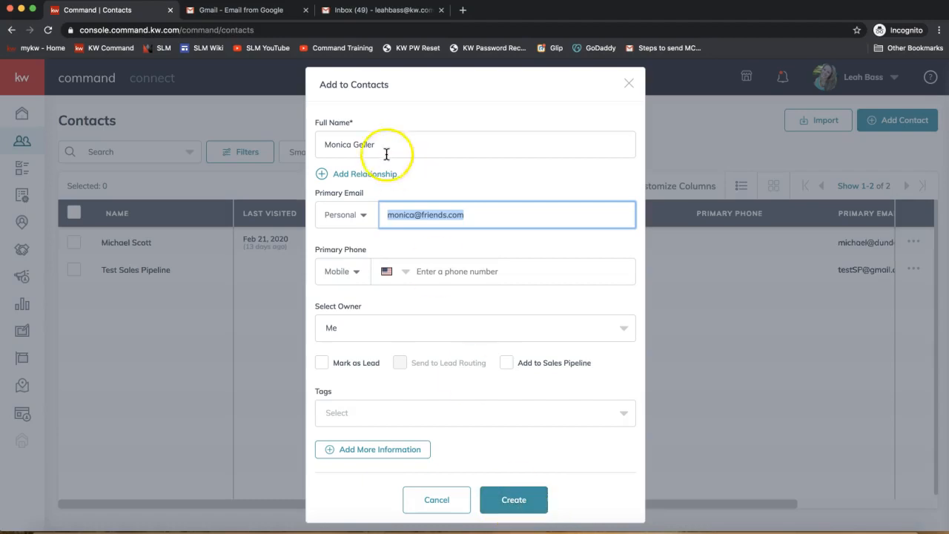
{"action": "left_click_drag", "start_coordinate": [331, 146], "coordinate": [424, 150]}
{"action": "left_click_drag", "start_coordinate": [380, 215], "coordinate": [504, 215]}
{"action": "left_click", "coordinate": [514, 500]}
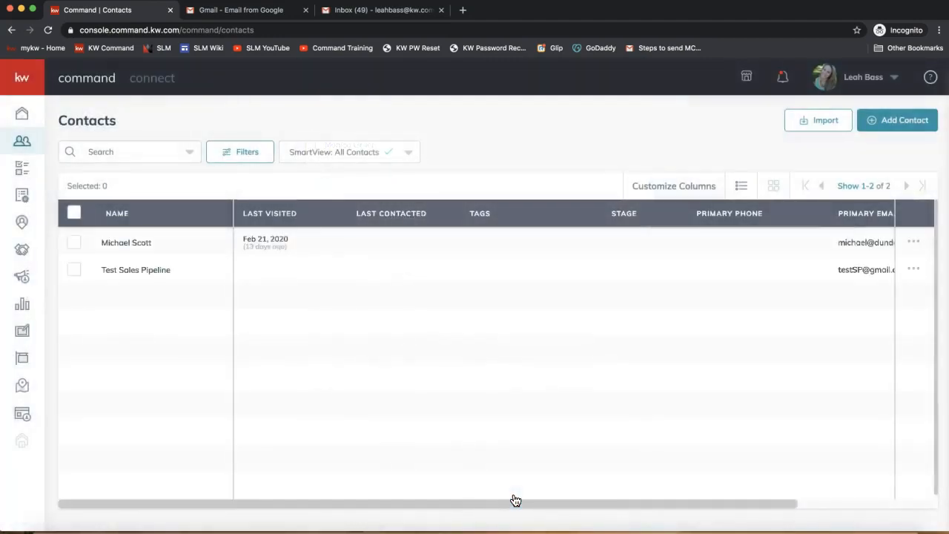
{"action": "double_click", "coordinate": [490, 131]}
{"action": "left_click", "coordinate": [510, 131]}
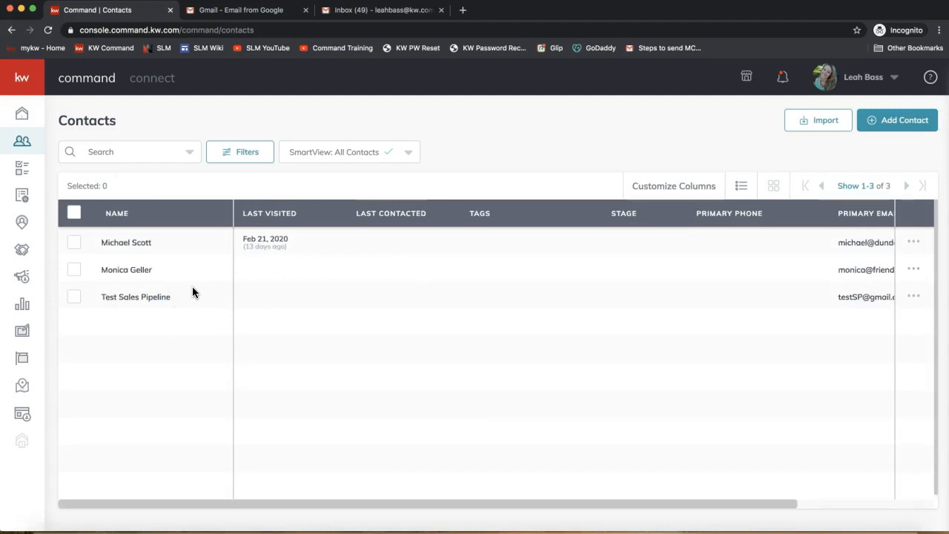
{"action": "left_click", "coordinate": [120, 277]}
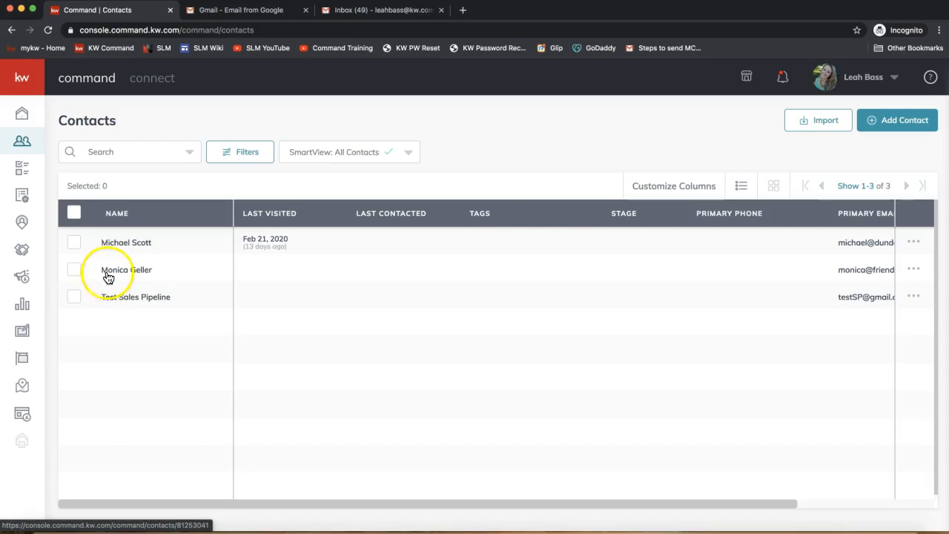
Open the Opportunities area of Command
{"action": "left_click", "coordinate": [22, 256]}
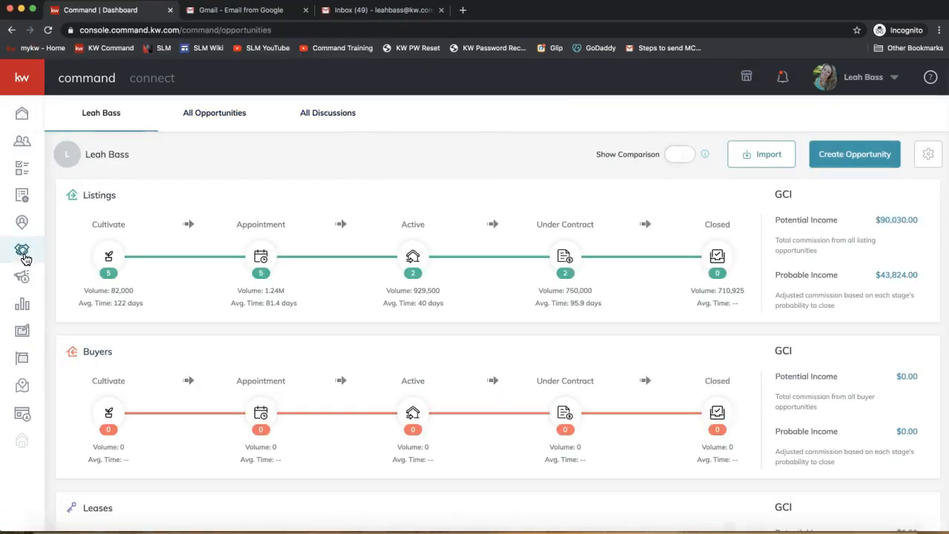
{"action": "left_click", "coordinate": [31, 257]}
{"action": "left_click", "coordinate": [26, 255]}
Examine the Cultivate and Appointment stages of the Listings pipeline, including their opportunity counts and volumes
{"action": "left_click", "coordinate": [132, 287]}
{"action": "left_click", "coordinate": [112, 286]}
{"action": "left_click", "coordinate": [212, 291]}
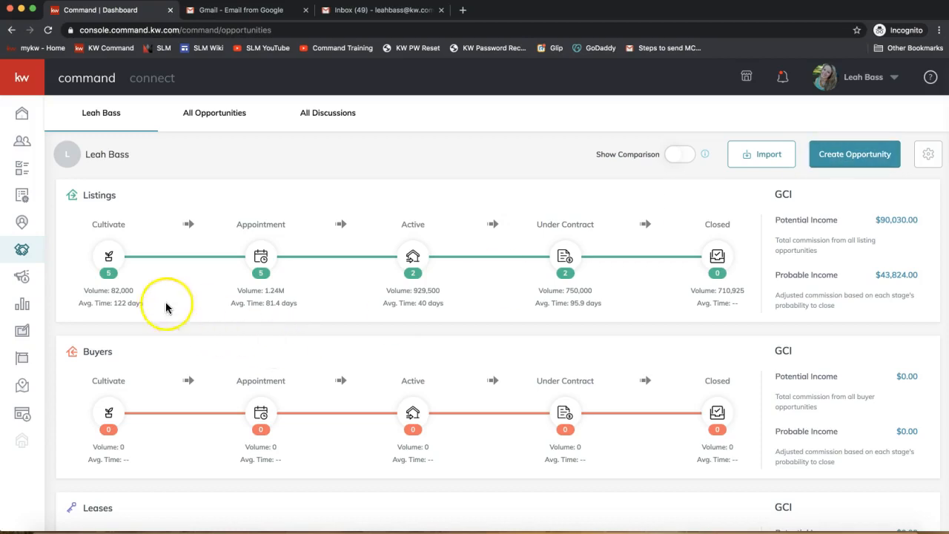
{"action": "left_click", "coordinate": [109, 260]}
{"action": "left_click", "coordinate": [102, 243]}
{"action": "left_click", "coordinate": [106, 252]}
{"action": "left_click", "coordinate": [108, 231]}
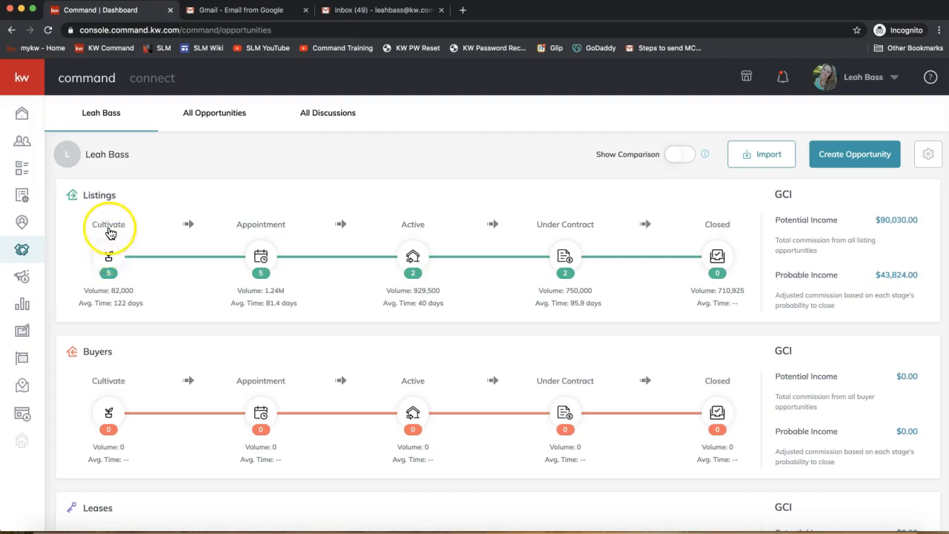
{"action": "left_click", "coordinate": [106, 252]}
{"action": "left_click", "coordinate": [127, 223]}
{"action": "left_click", "coordinate": [259, 259]}
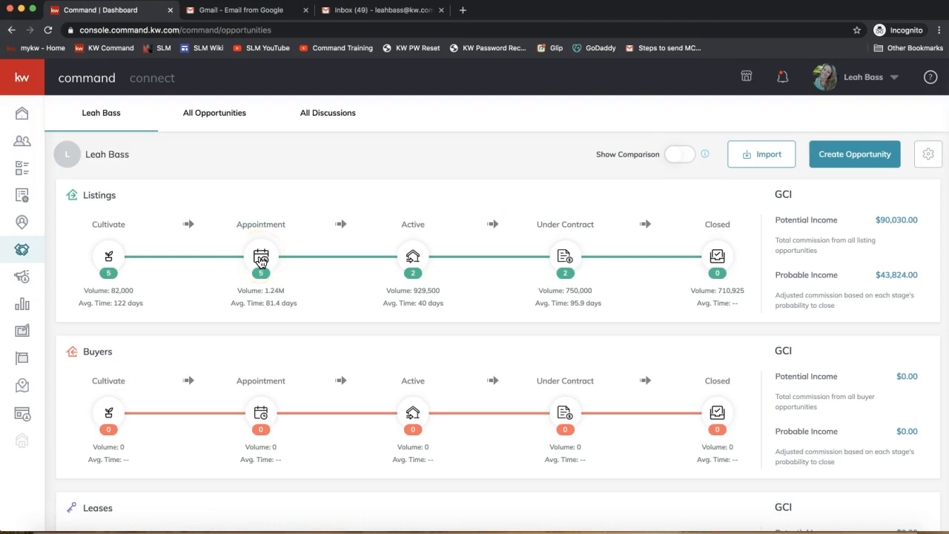
Start a new opportunity in the Ballantyne Area market center with the opportunity type Listing
{"action": "left_click", "coordinate": [851, 165]}
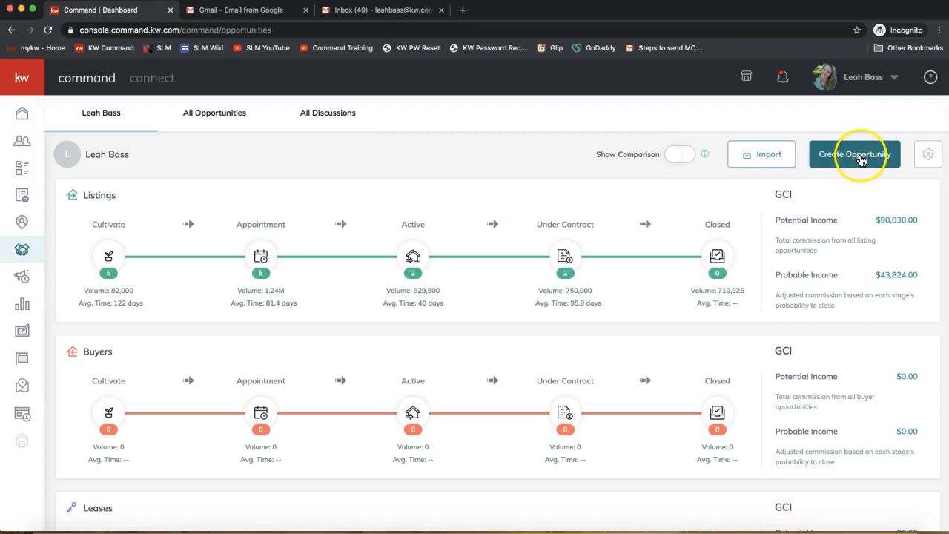
{"action": "left_click", "coordinate": [855, 161]}
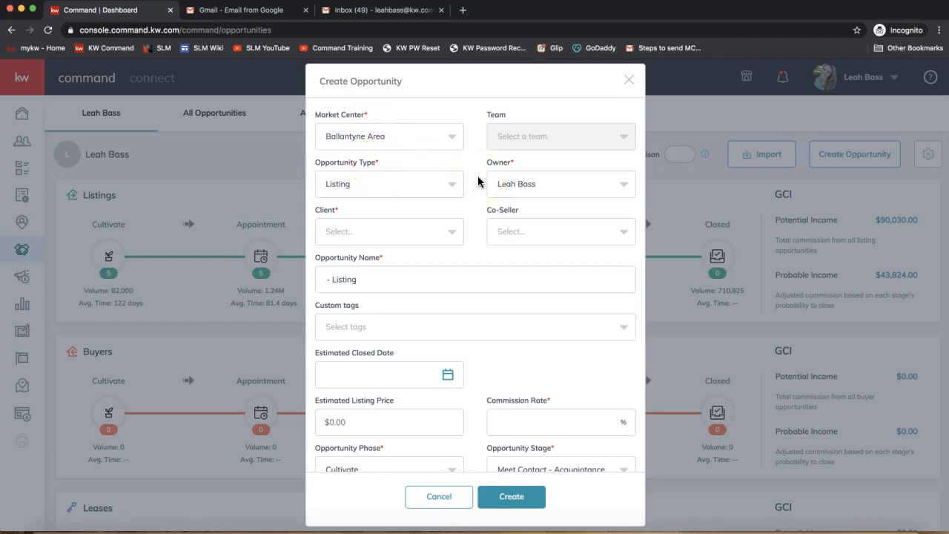
{"action": "left_click", "coordinate": [361, 135]}
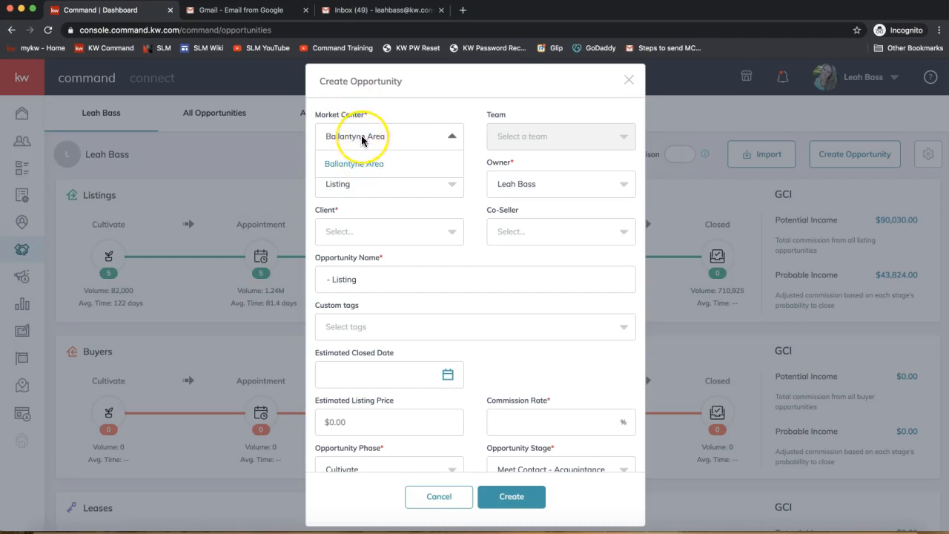
{"action": "left_click", "coordinate": [361, 136]}
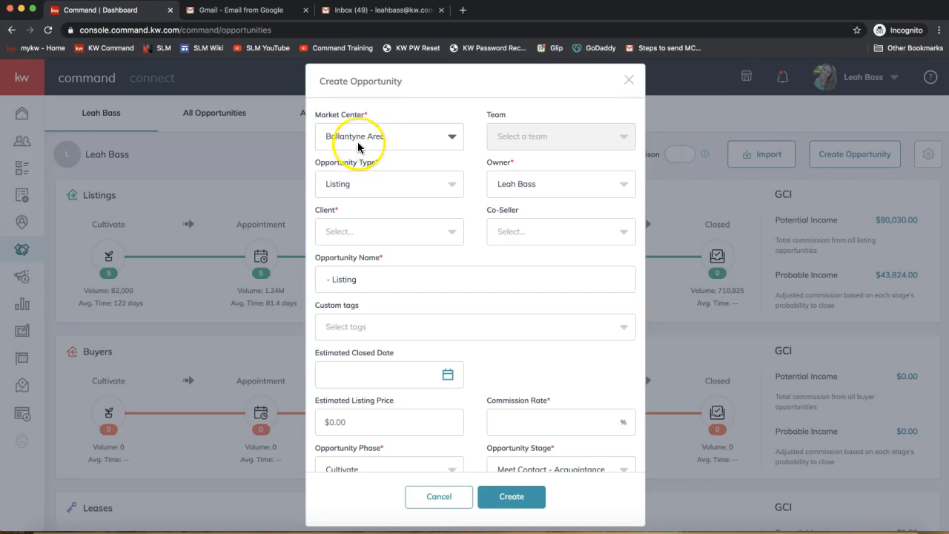
{"action": "left_click", "coordinate": [517, 144]}
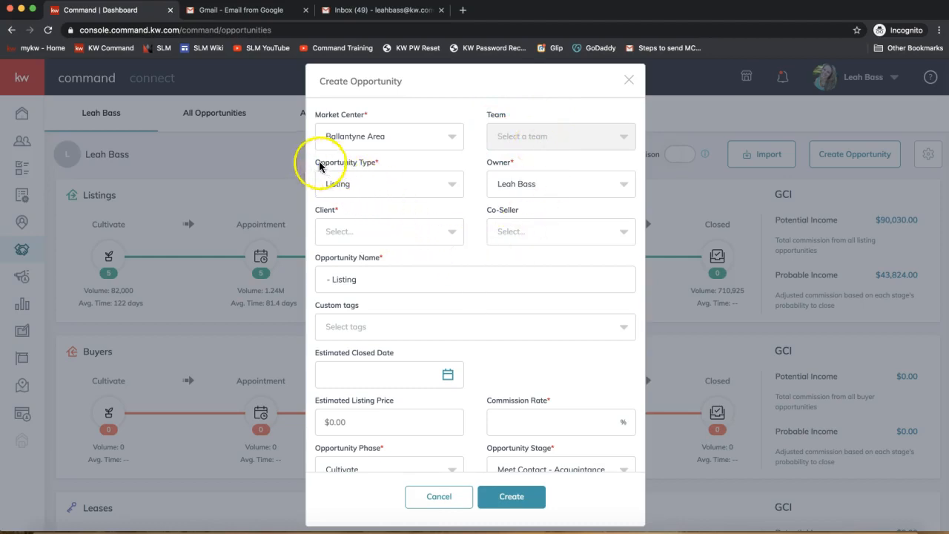
{"action": "left_click", "coordinate": [362, 182]}
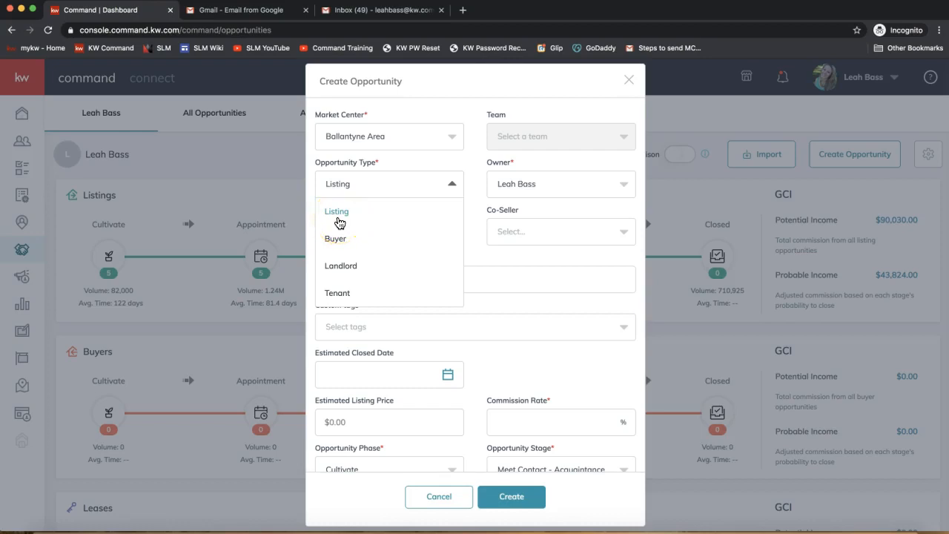
{"action": "left_click", "coordinate": [337, 213]}
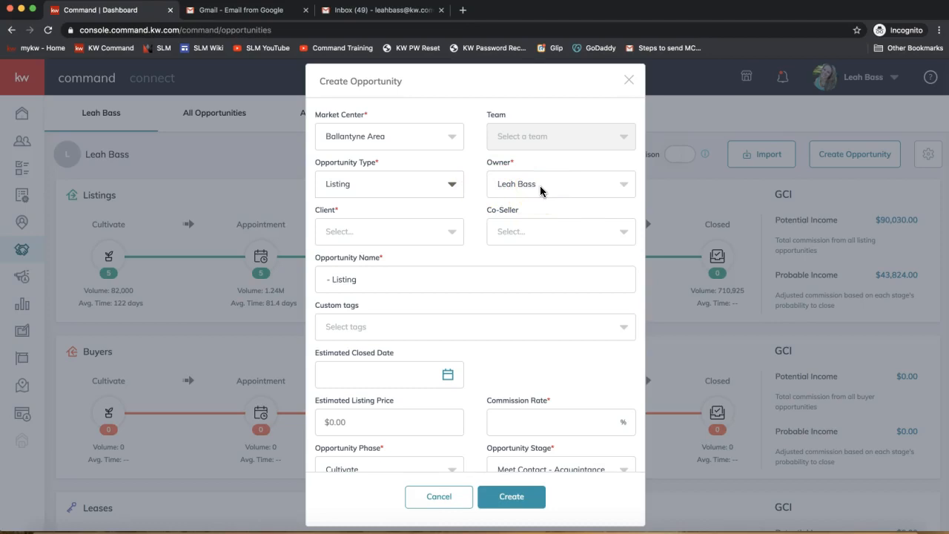
Search the opportunity's client options for the newly added contact and select that contact as the client
{"action": "left_click", "coordinate": [336, 233]}
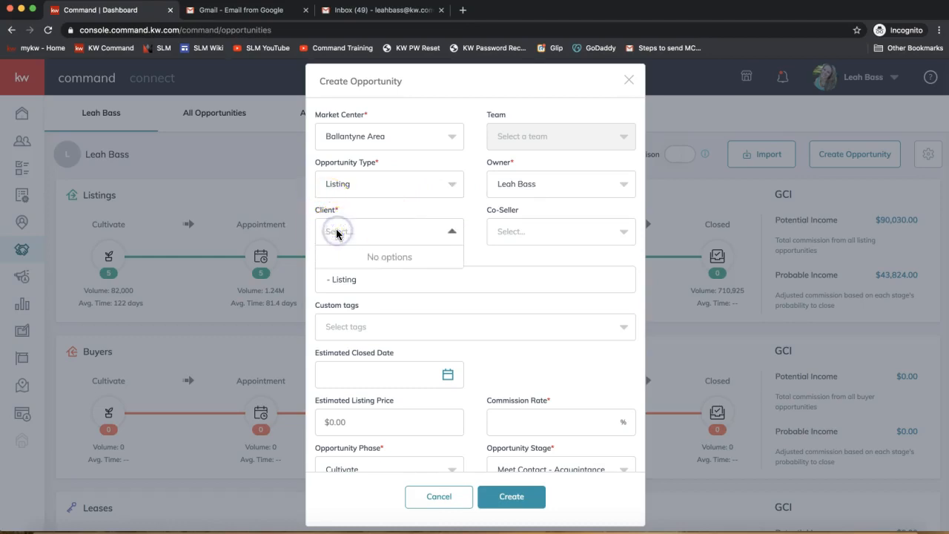
{"action": "type", "text": "monica"}
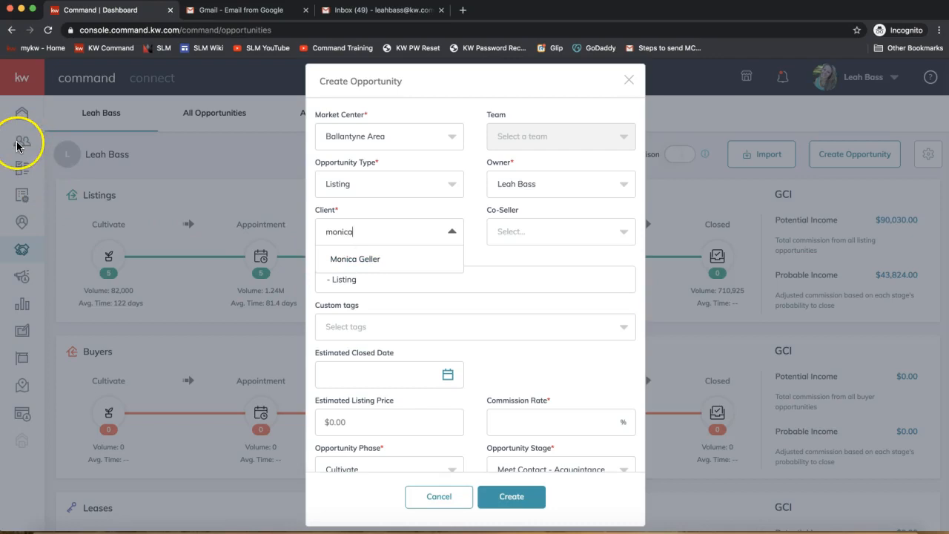
{"action": "left_click", "coordinate": [347, 260]}
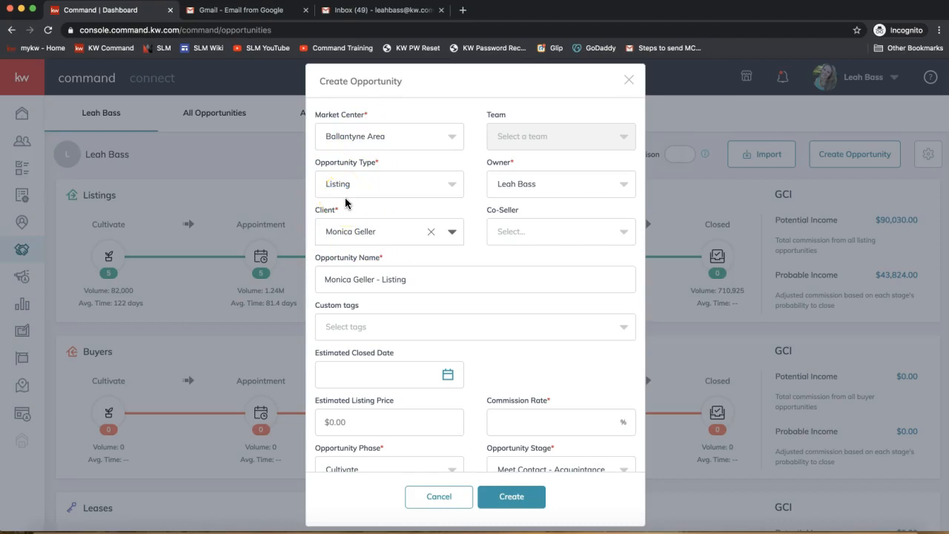
Put the property's street address and a hyphen before the client's name in the opportunity name, correcting the misspelled street word
{"action": "left_click", "coordinate": [517, 231]}
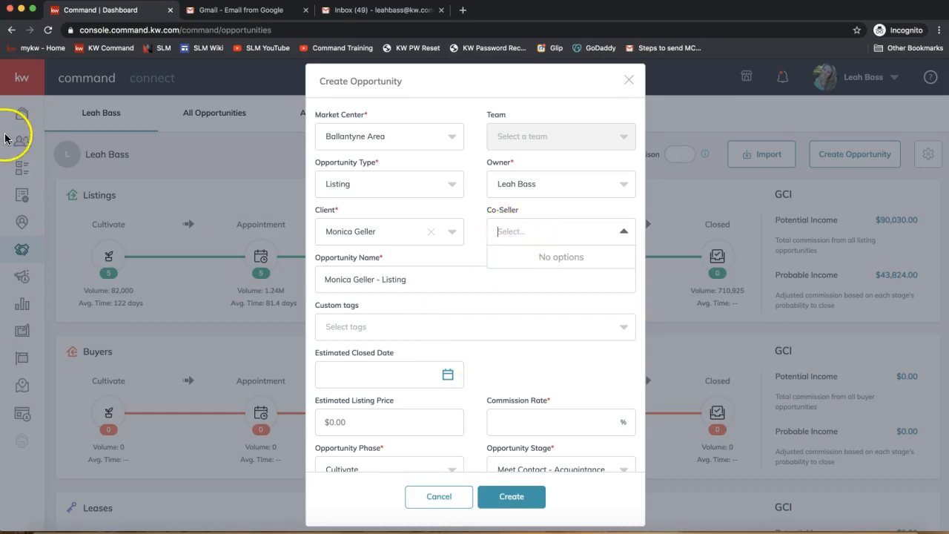
{"action": "left_click", "coordinate": [373, 279]}
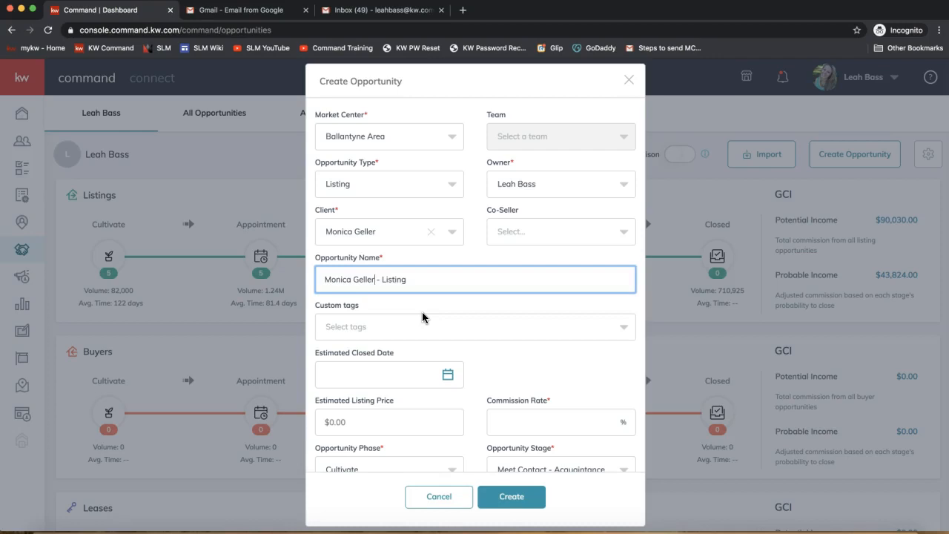
{"action": "key", "text": "super+Left"}
{"action": "type", "text": "123"}
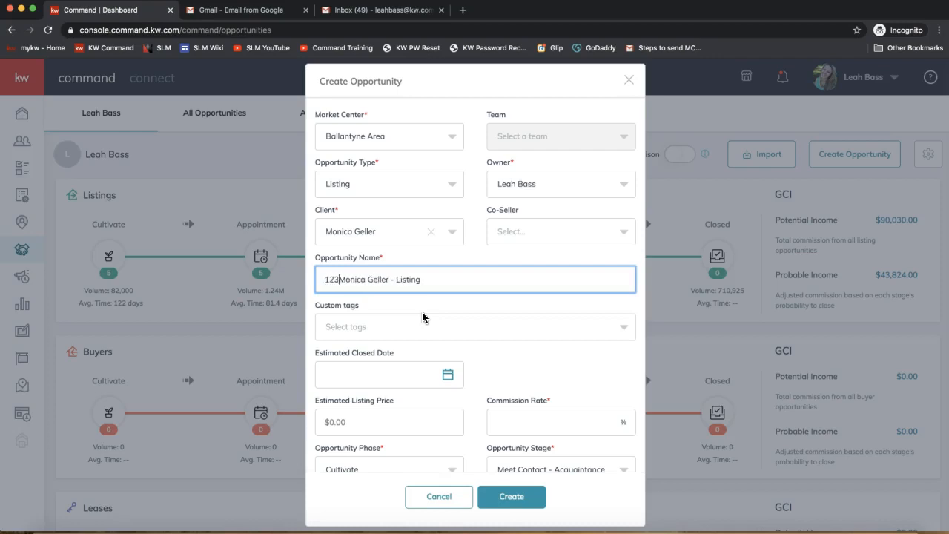
{"action": "type", "text": " DocuSign R"}
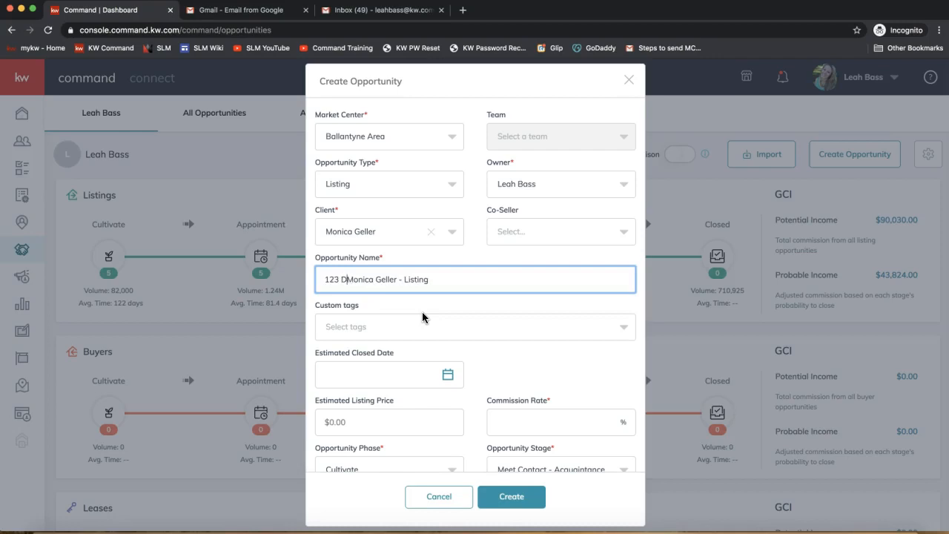
{"action": "type", "text": "coks Dr"}
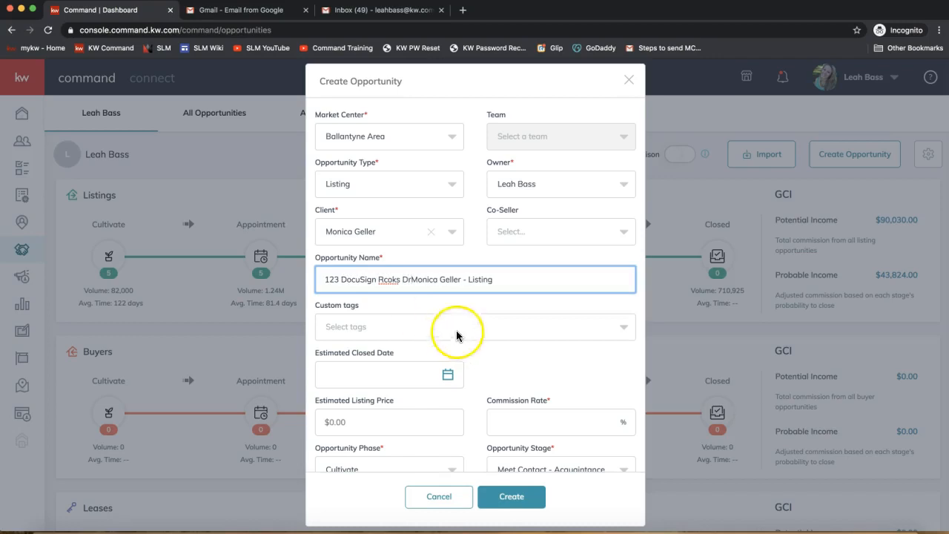
{"action": "right_click", "coordinate": [388, 280]}
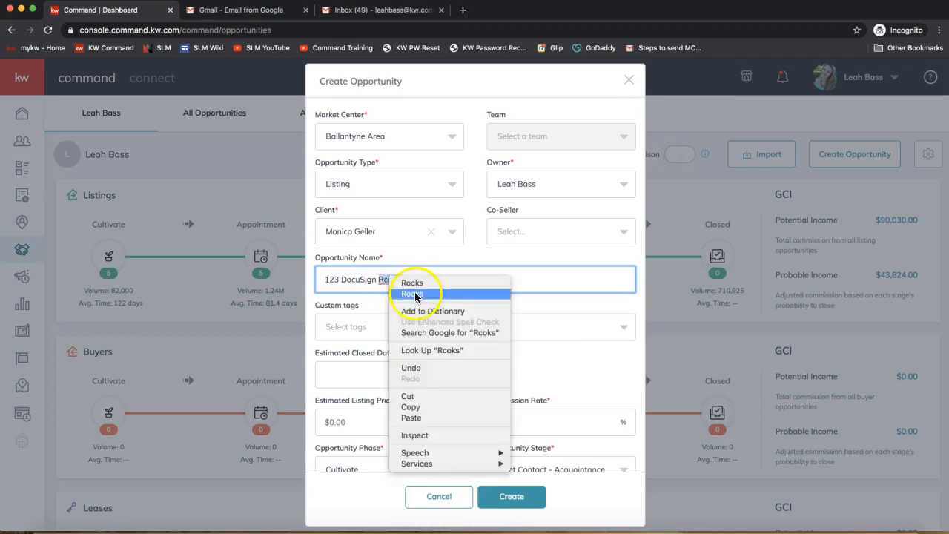
{"action": "left_click", "coordinate": [412, 284]}
{"action": "left_click", "coordinate": [337, 278]}
{"action": "type", "text": "45"}
{"action": "left_click", "coordinate": [461, 279]}
{"action": "left_click", "coordinate": [421, 279]}
{"action": "type", "text": "- Monica Geller - Listing"}
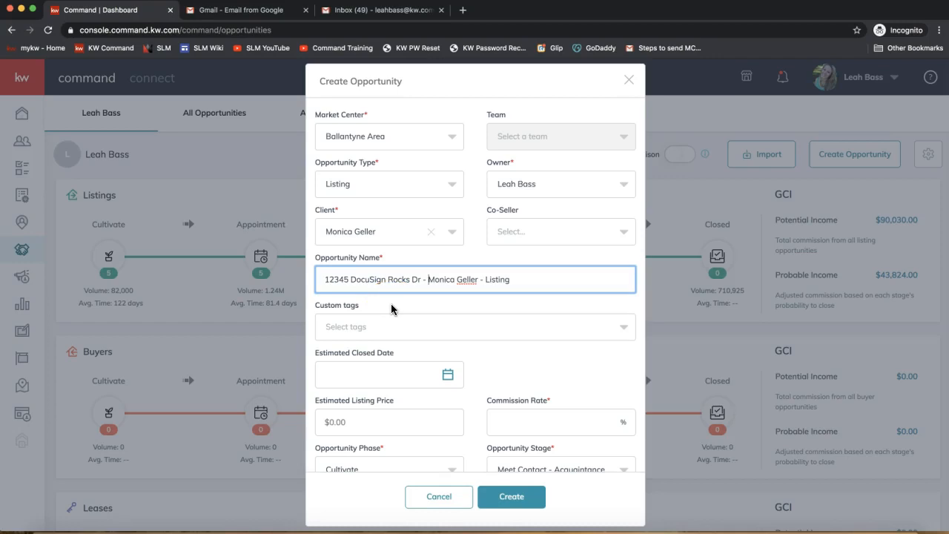
{"action": "triple_click", "coordinate": [354, 278]}
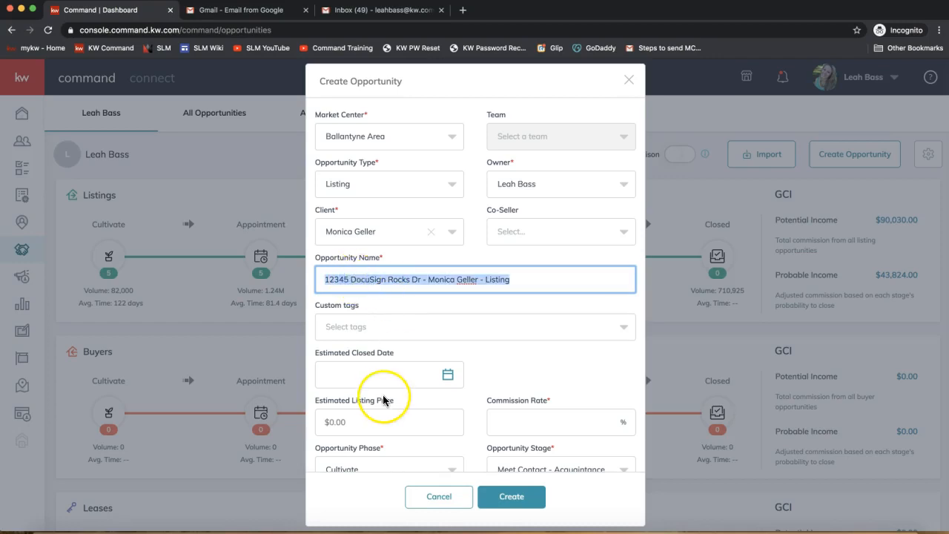
Set the opportunity's commission rate to 3%
{"action": "scroll", "coordinate": [382, 315], "scroll_direction": "down", "scroll_amount": 1}
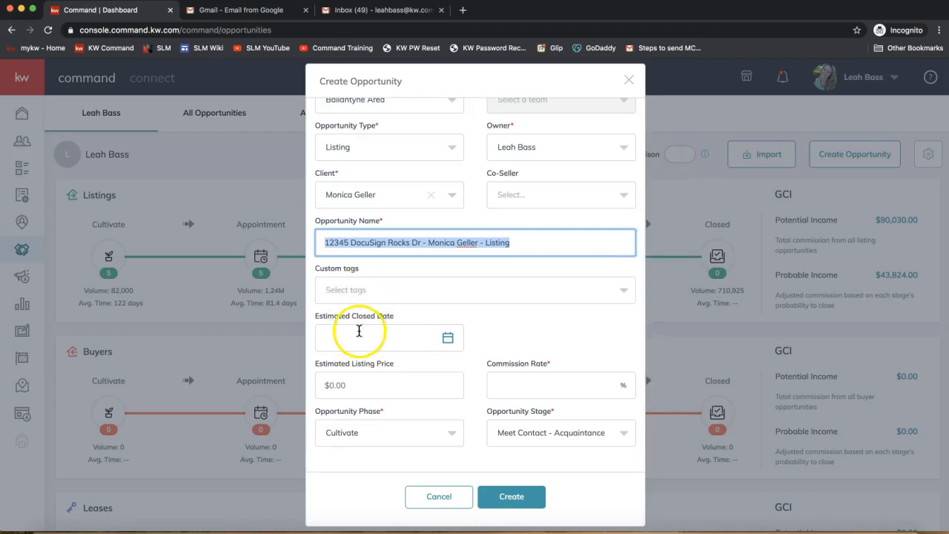
{"action": "left_click", "coordinate": [547, 364]}
{"action": "left_click", "coordinate": [525, 382]}
{"action": "type", "text": "3"}
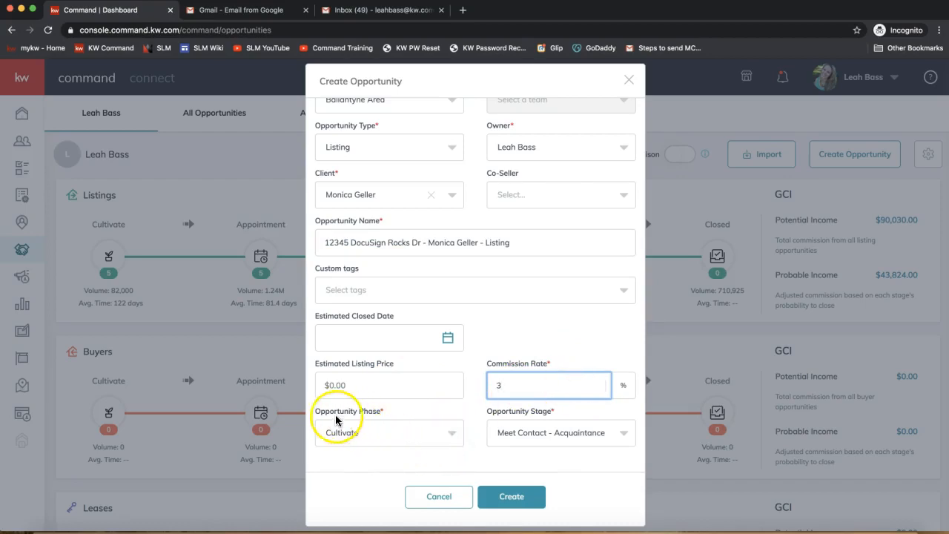
{"action": "scroll", "coordinate": [539, 393], "scroll_direction": "up", "scroll_amount": 2}
{"action": "scroll", "coordinate": [538, 394], "scroll_direction": "down", "scroll_amount": 2}
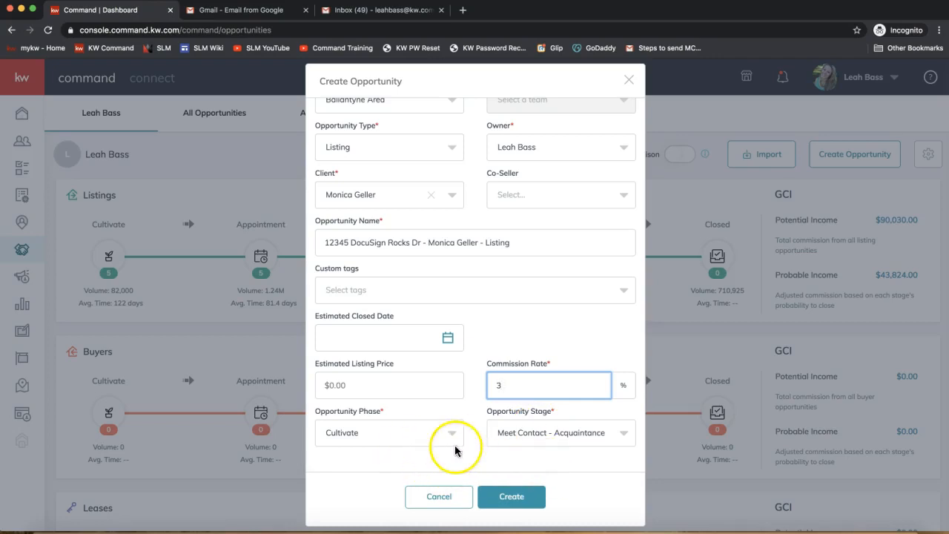
Choose Cultivate as the opportunity phase and create the opportunity
{"action": "left_click", "coordinate": [398, 438]}
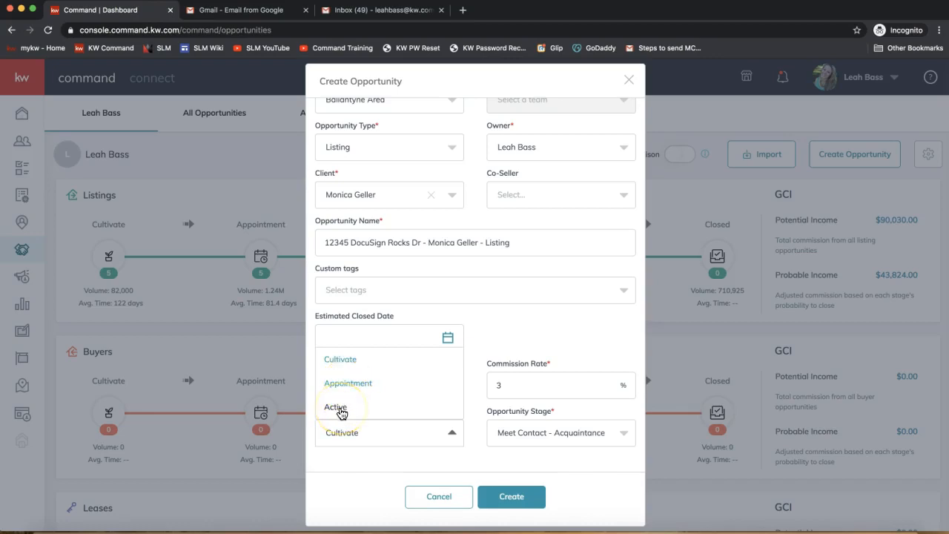
{"action": "left_click", "coordinate": [345, 362]}
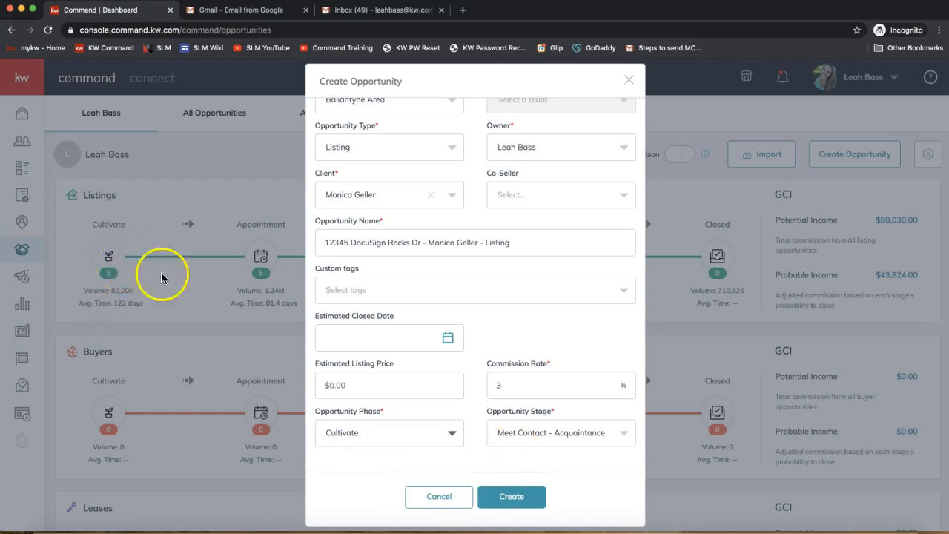
{"action": "left_click", "coordinate": [523, 504]}
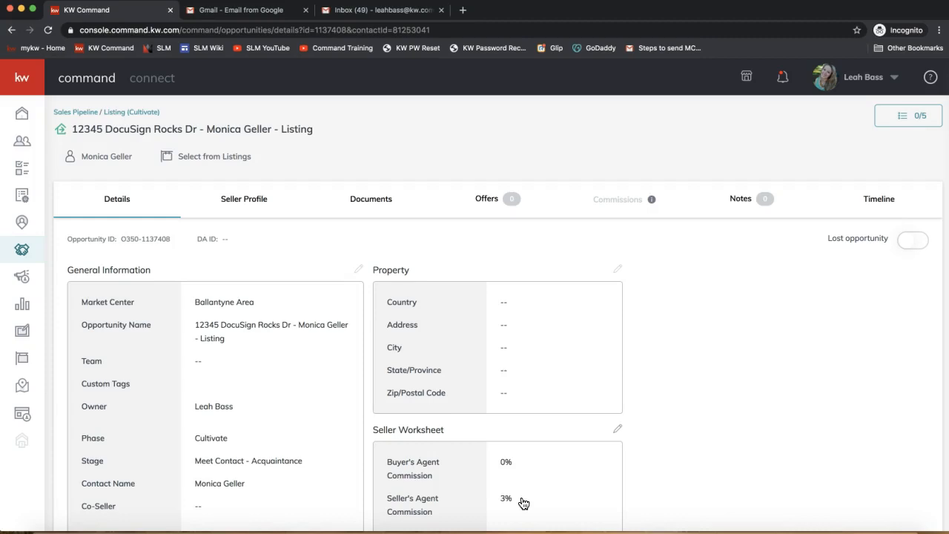
Show all listings instead of only own listings and link the $179,500 Tucson, AZ listing to the new opportunity
{"action": "left_click", "coordinate": [241, 365]}
{"action": "scroll", "coordinate": [241, 362], "scroll_direction": "down", "scroll_amount": 1}
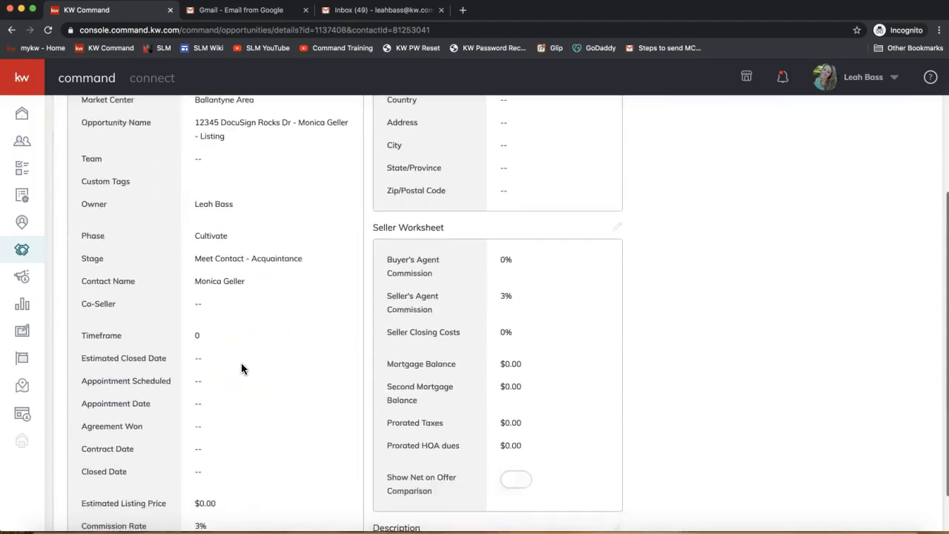
{"action": "scroll", "coordinate": [240, 363], "scroll_direction": "up", "scroll_amount": 5}
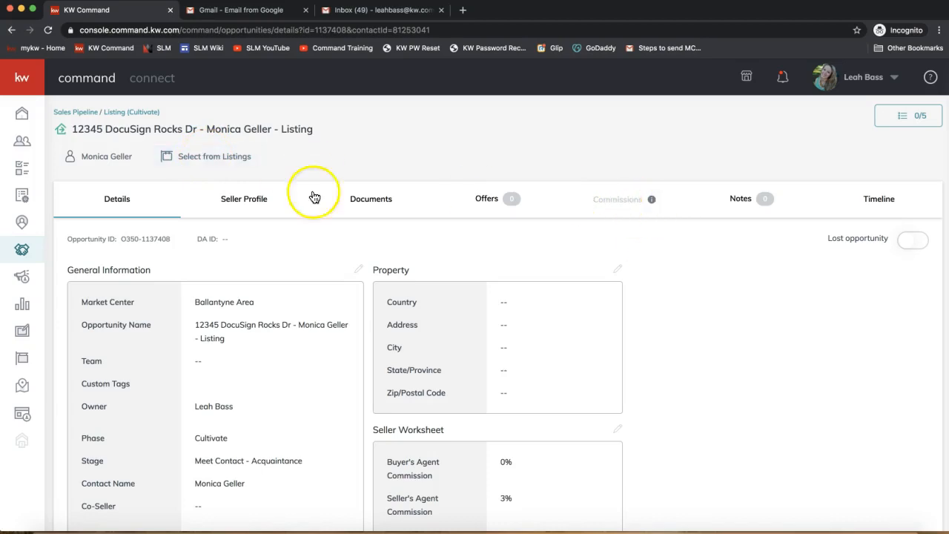
{"action": "left_click", "coordinate": [186, 162]}
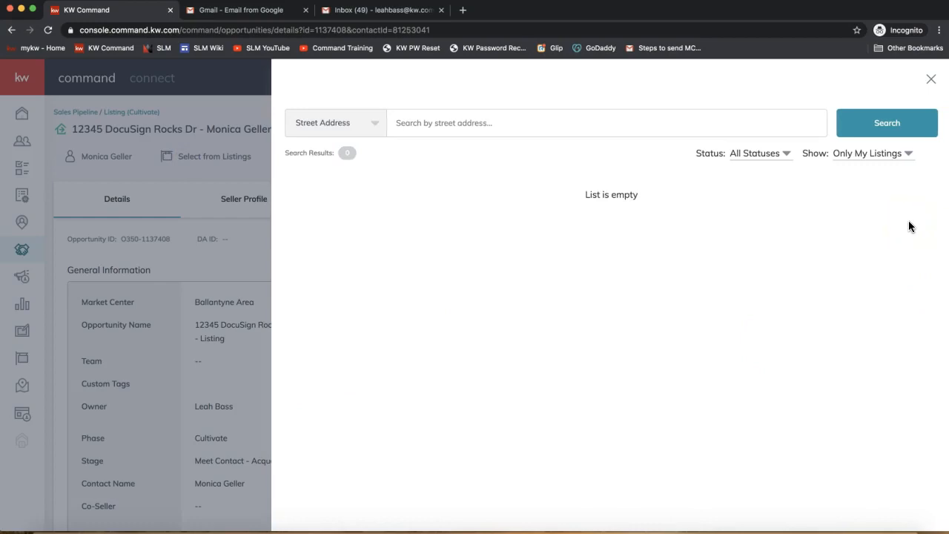
{"action": "left_click", "coordinate": [858, 155]}
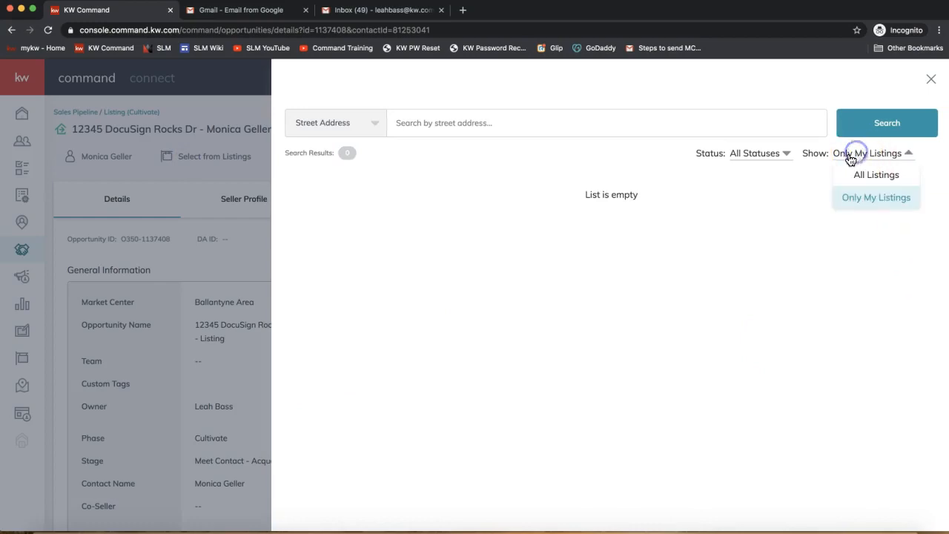
{"action": "left_click", "coordinate": [882, 176]}
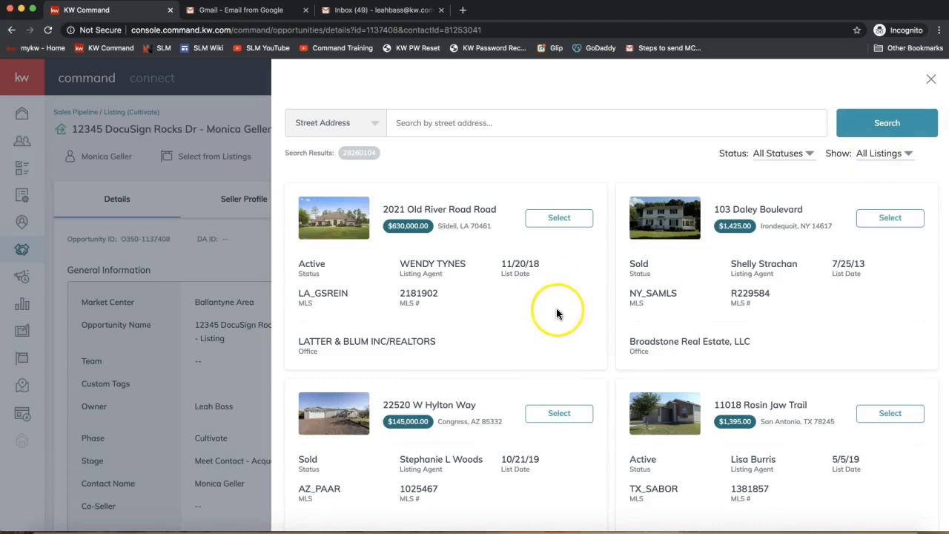
{"action": "scroll", "coordinate": [557, 314], "scroll_direction": "down", "scroll_amount": 5}
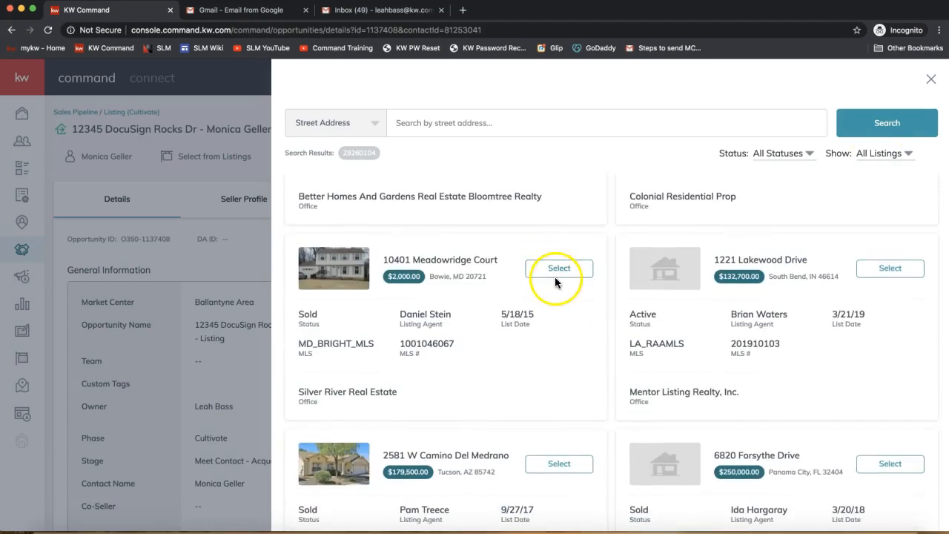
{"action": "left_click", "coordinate": [544, 464]}
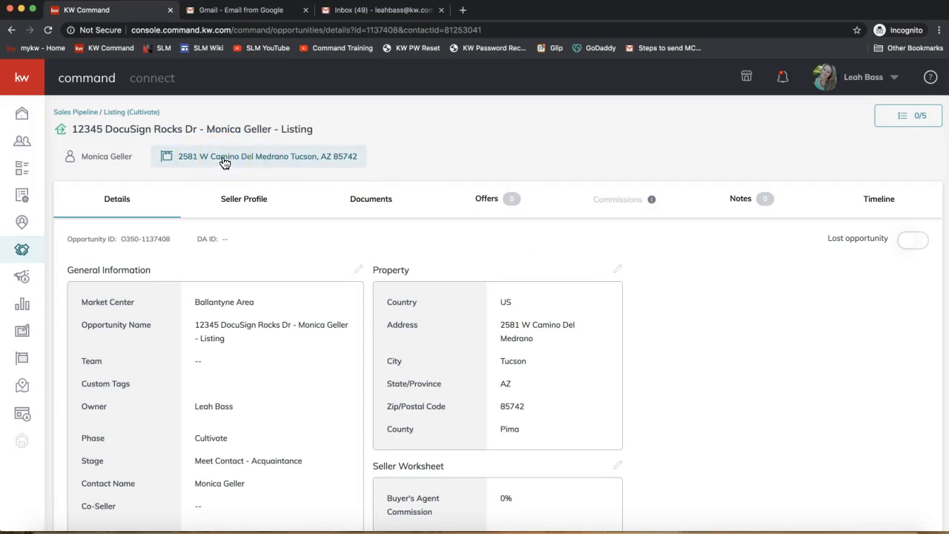
Open the opportunity's documents and start a transaction with DocuSign
{"action": "left_click", "coordinate": [189, 164]}
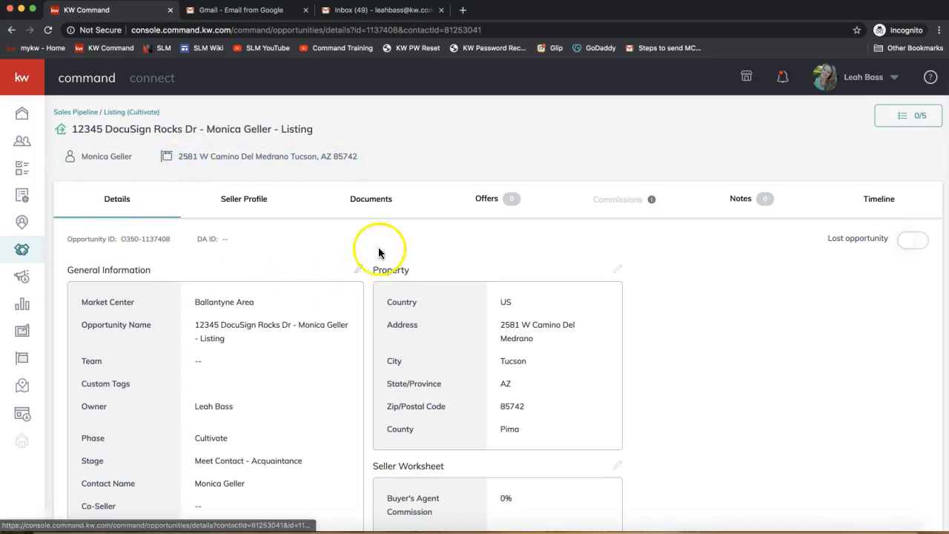
{"action": "left_click", "coordinate": [373, 209]}
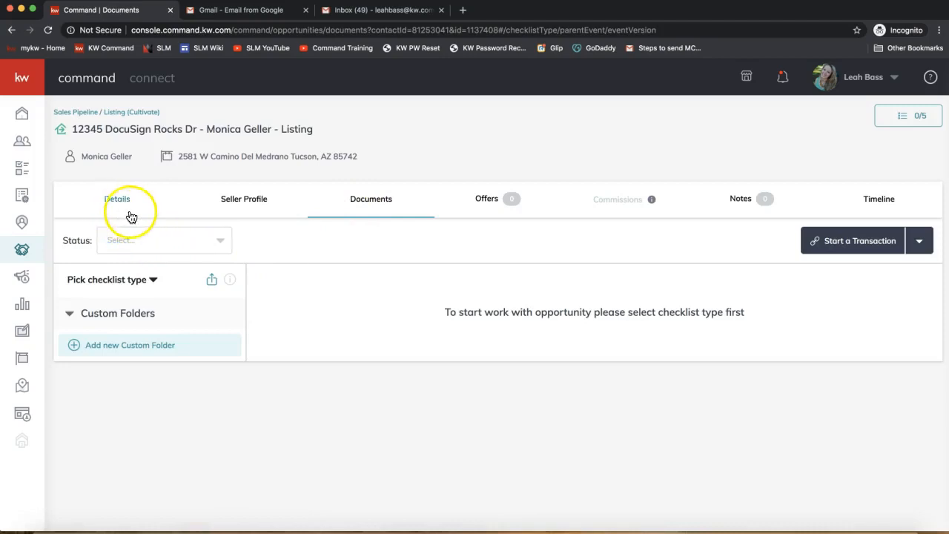
{"action": "left_click", "coordinate": [363, 206]}
{"action": "left_click", "coordinate": [859, 245]}
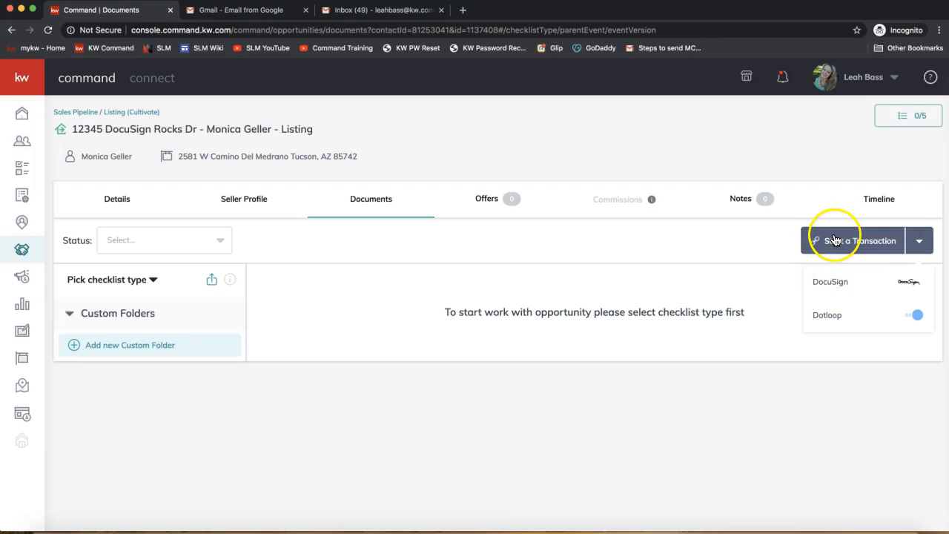
{"action": "left_click", "coordinate": [835, 283]}
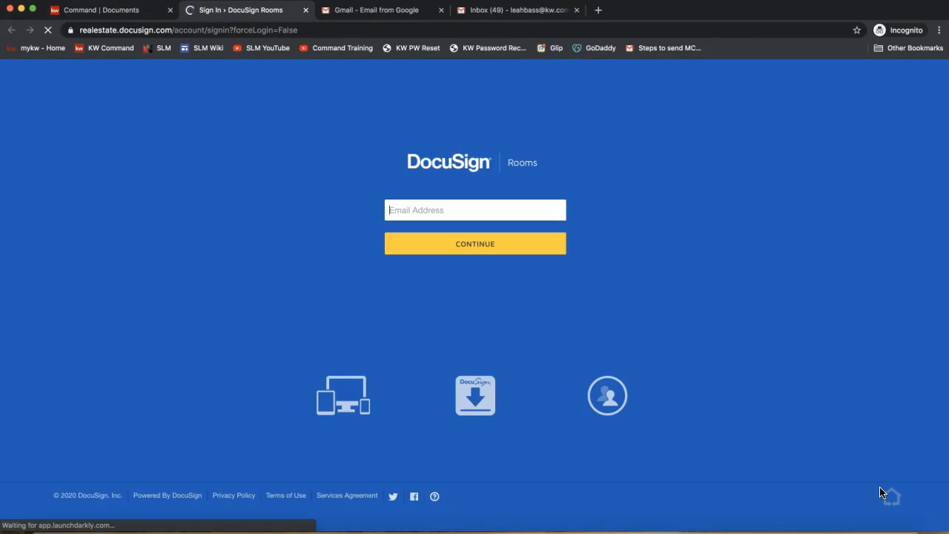
Sign in to DocuSign Rooms with the account's saved e-mail address and password
{"action": "left_click", "coordinate": [553, 293]}
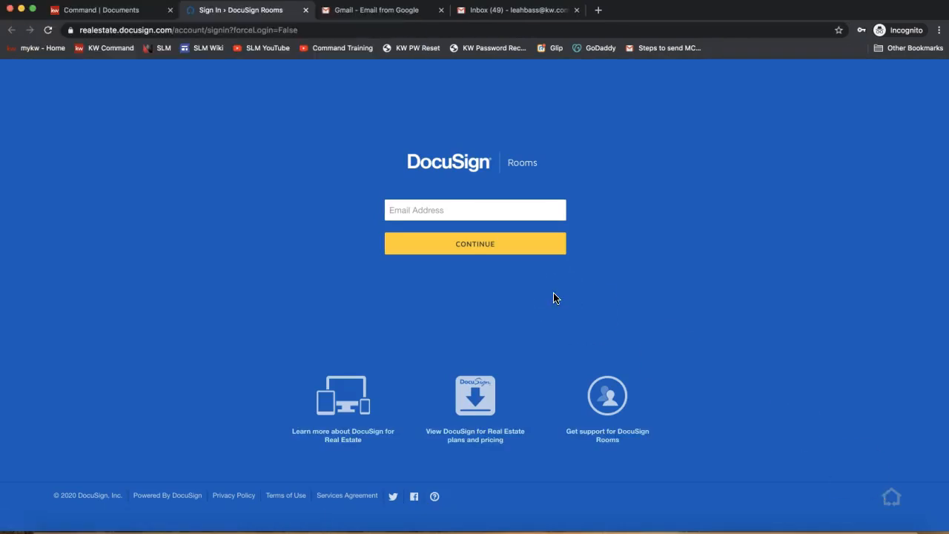
{"action": "type", "text": "leah"}
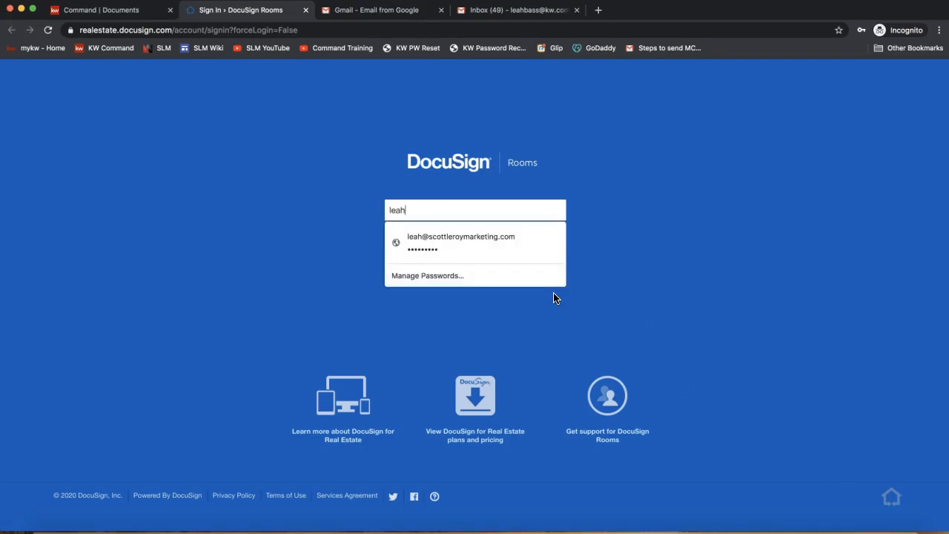
{"action": "left_click", "coordinate": [526, 234]}
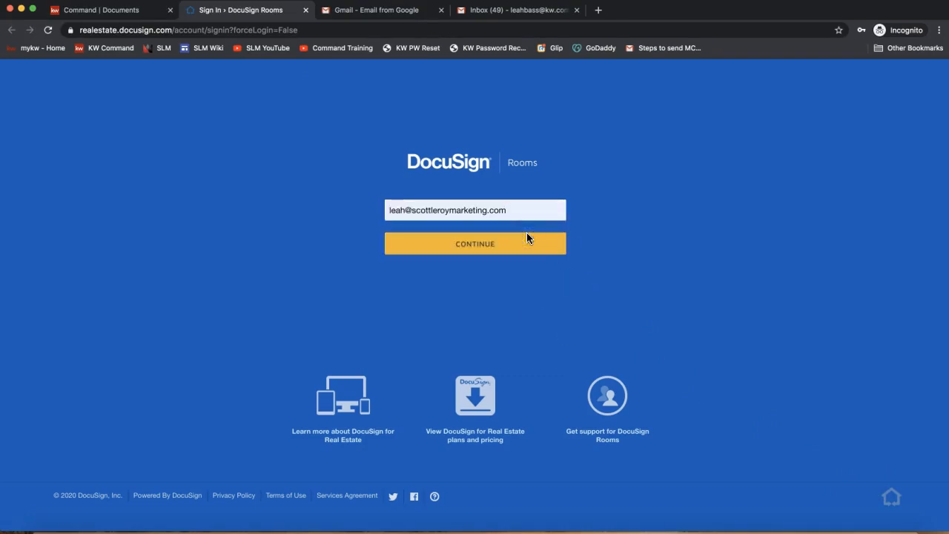
{"action": "left_click", "coordinate": [481, 246]}
{"action": "left_click", "coordinate": [482, 248]}
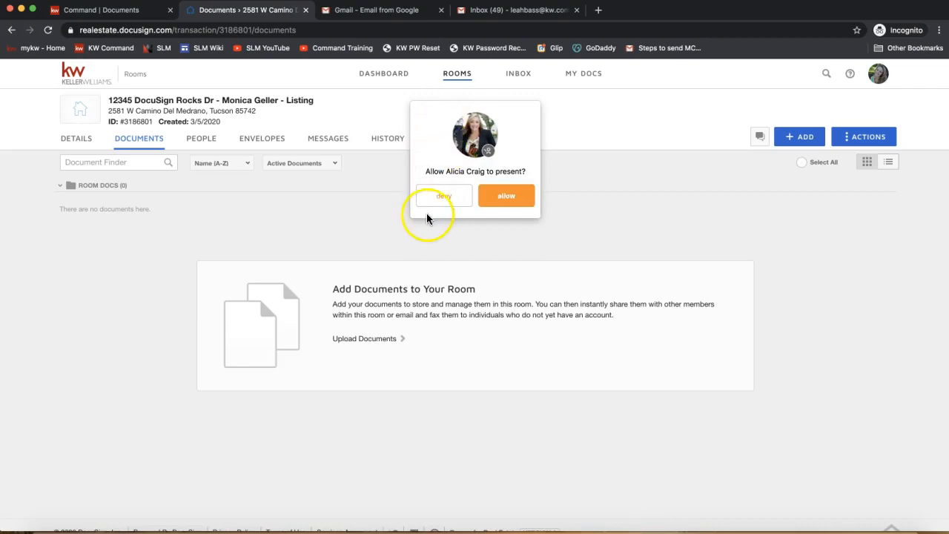
Deny the participant's request to present and return to the opportunity's documents in Command to review the transaction options
{"action": "left_click", "coordinate": [437, 199]}
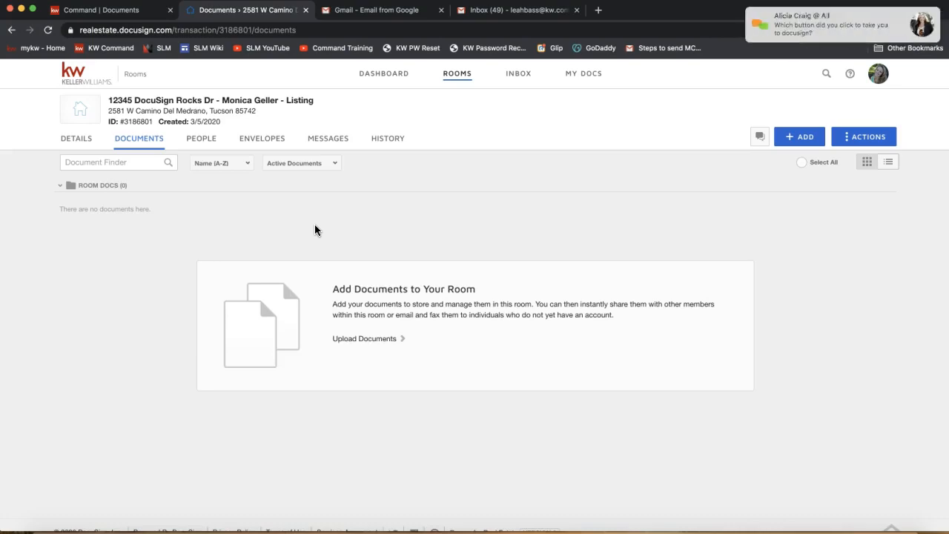
{"action": "left_click", "coordinate": [98, 13]}
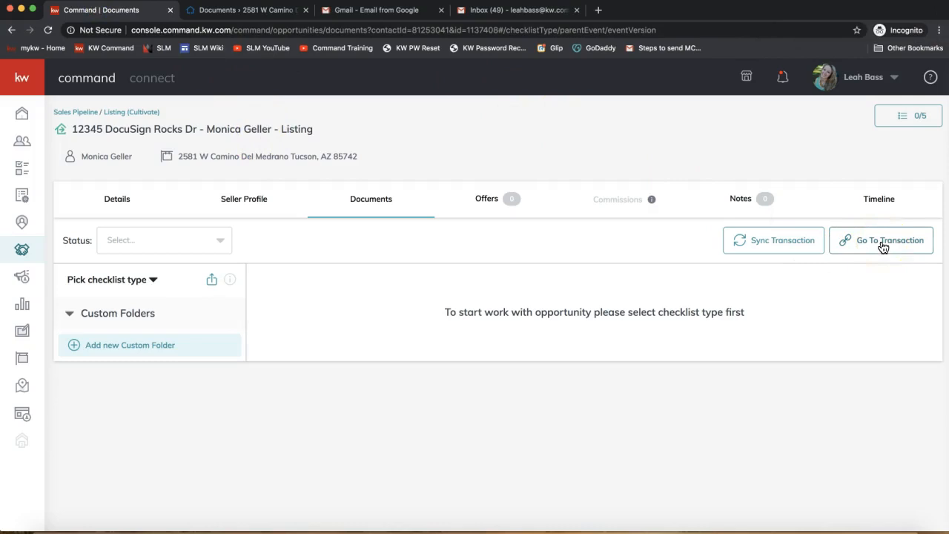
{"action": "left_click", "coordinate": [372, 207]}
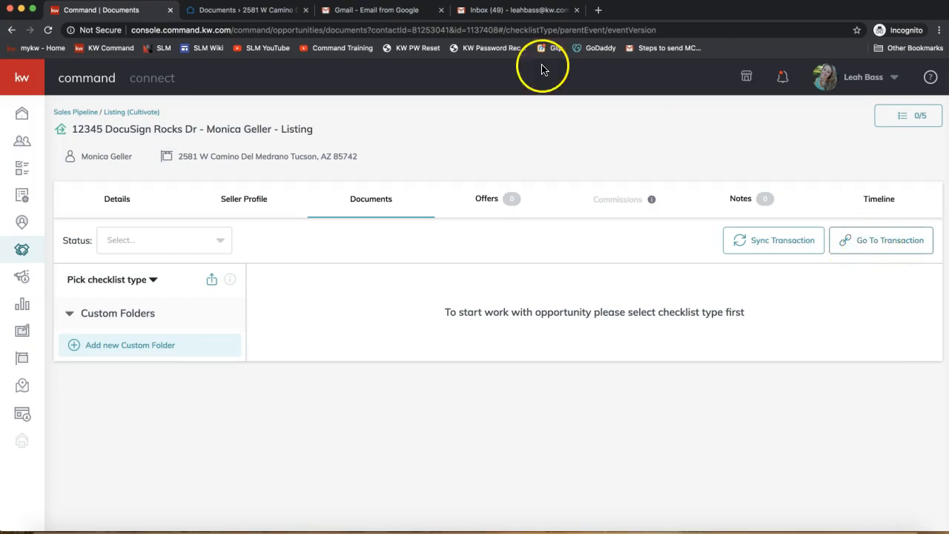
Switch to the DocuSign Rooms page and send its address realestate.docusign.com to everyone in the join.me meeting chat
{"action": "left_click", "coordinate": [264, 10]}
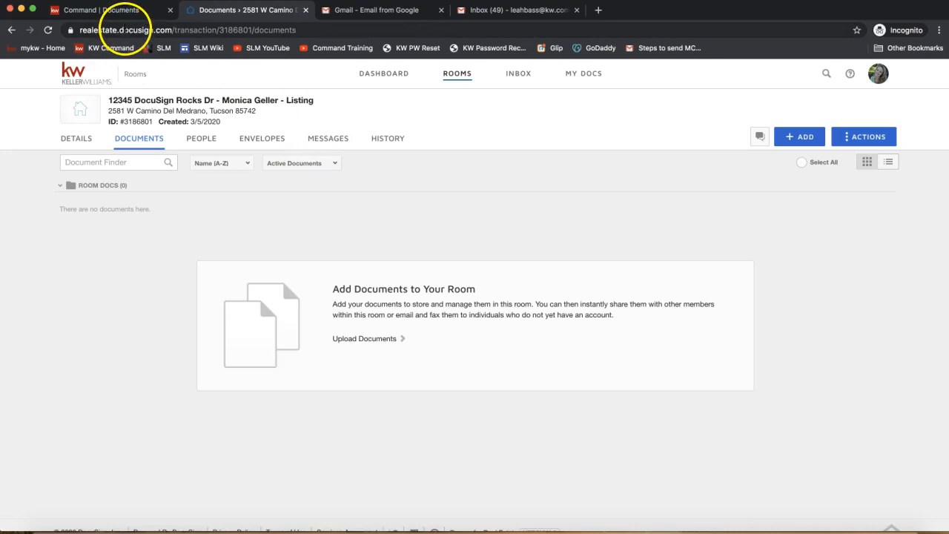
{"action": "left_click", "coordinate": [124, 30]}
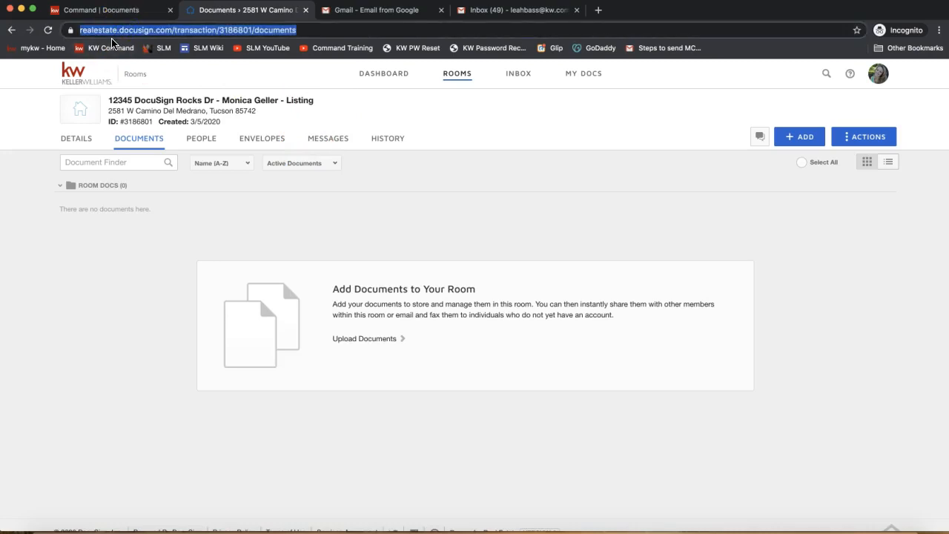
{"action": "left_click", "coordinate": [643, 530]}
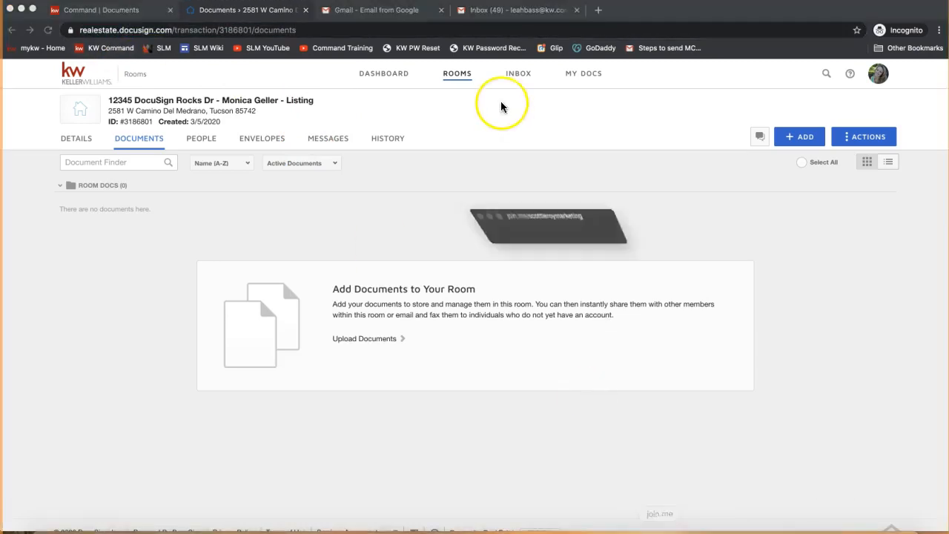
{"action": "left_click", "coordinate": [446, 29]}
{"action": "type", "text": "reale"}
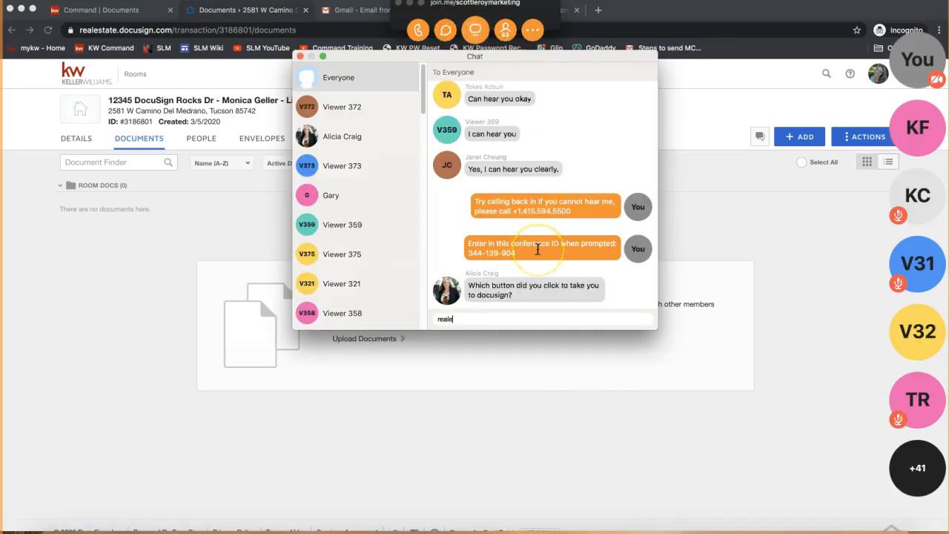
{"action": "type", "text": "state.docusign.com"}
{"action": "key", "text": "Return"}
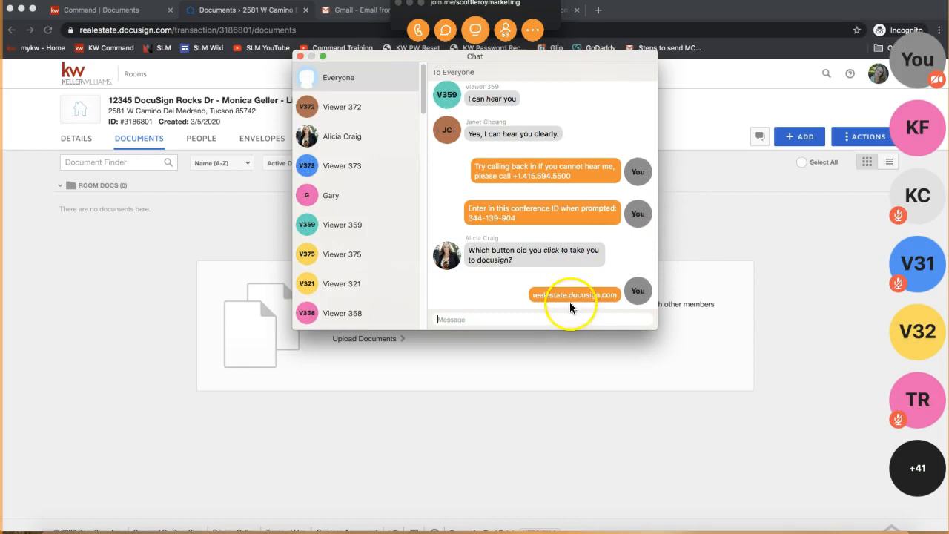
{"action": "left_click", "coordinate": [301, 56]}
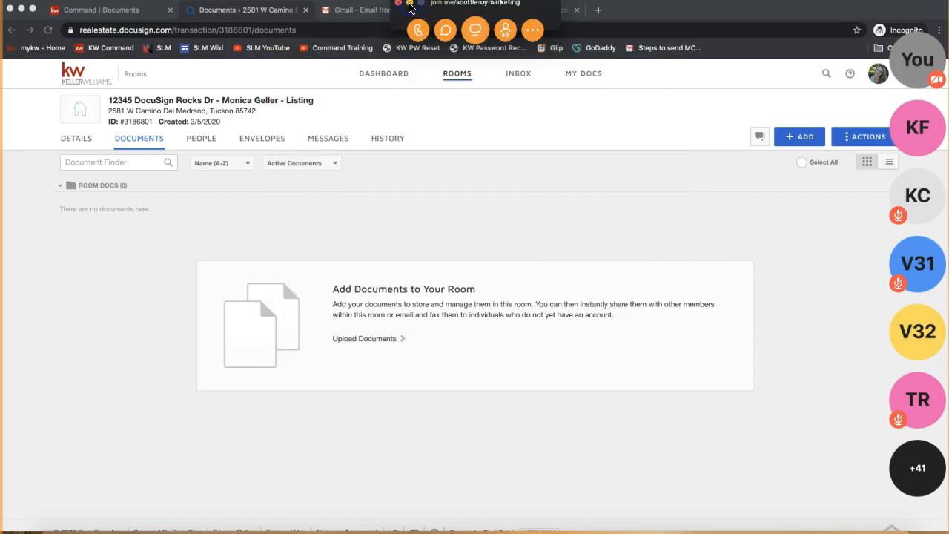
{"action": "left_click", "coordinate": [408, 5]}
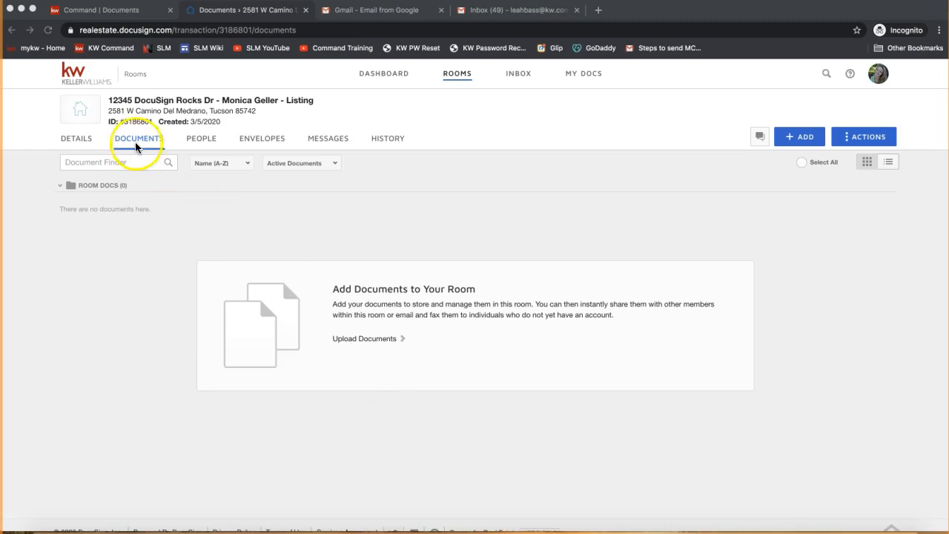
Open the room's details for editing and check the participant's question in the meeting chat
{"action": "left_click", "coordinate": [75, 143]}
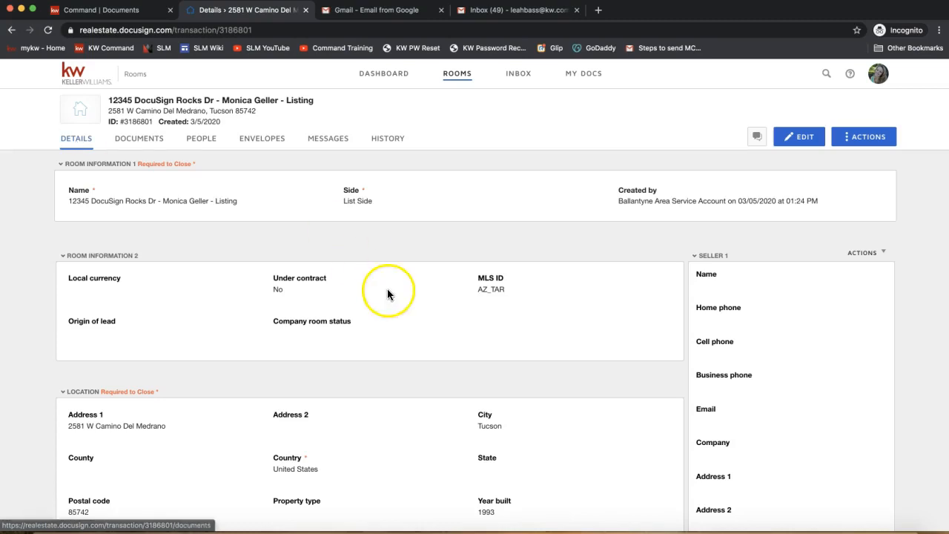
{"action": "left_click", "coordinate": [803, 145]}
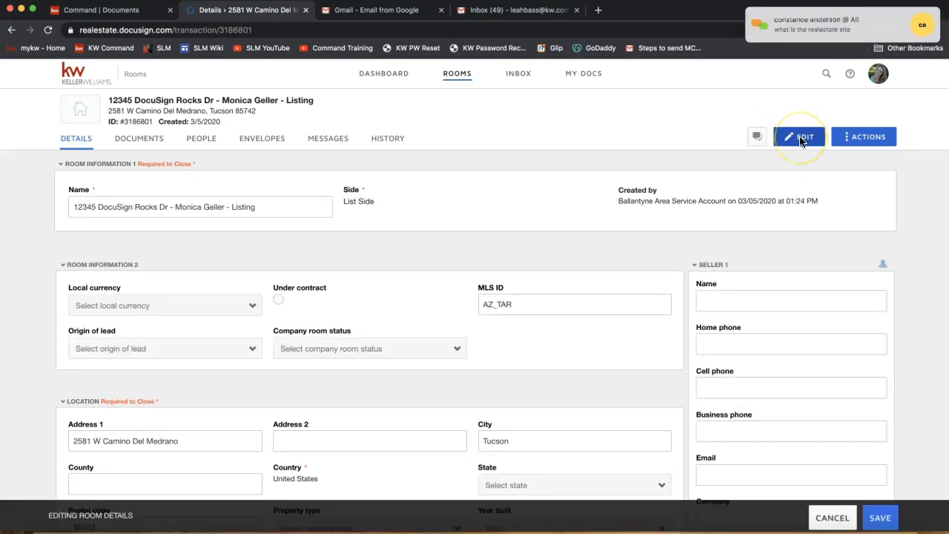
{"action": "left_click", "coordinate": [811, 37]}
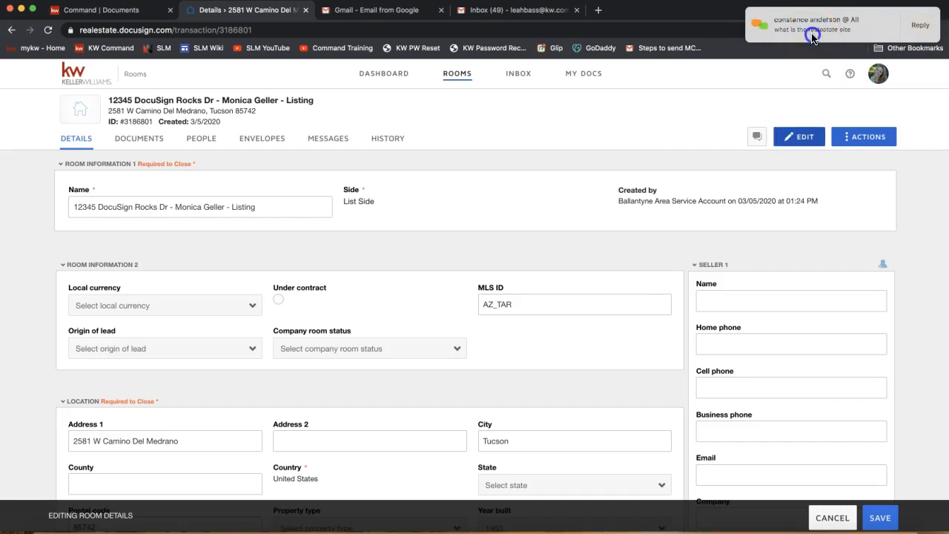
{"action": "left_click", "coordinate": [580, 273]}
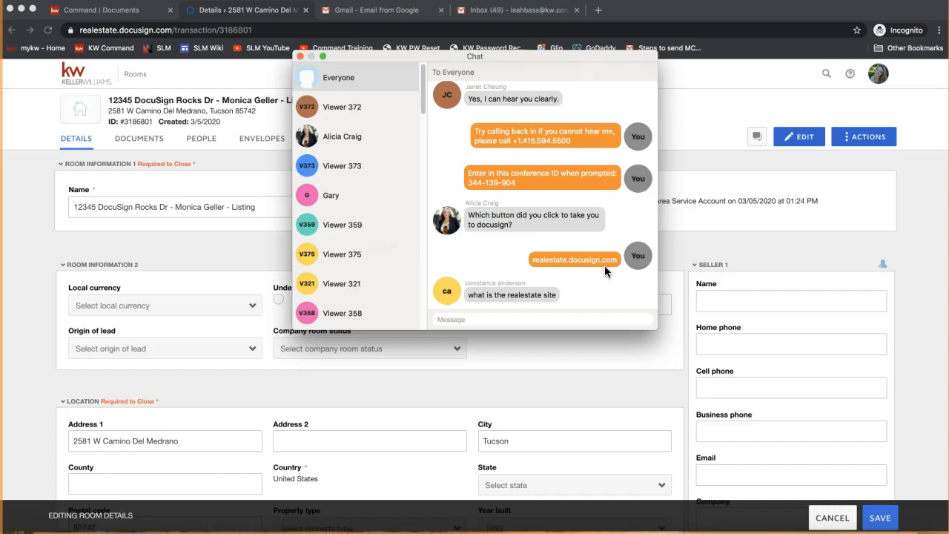
{"action": "left_click", "coordinate": [300, 57]}
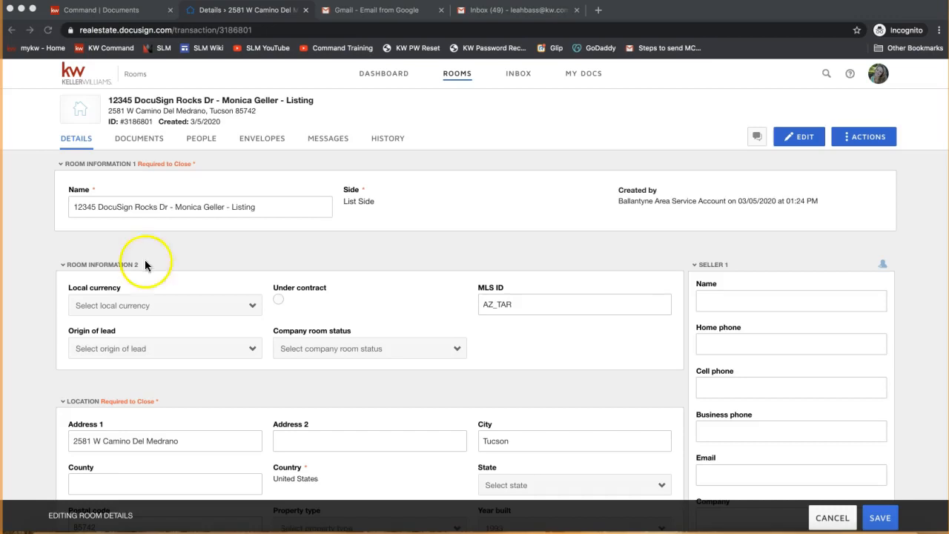
Review the room's location and listing details and set the offer date to 3/6/2020
{"action": "scroll", "coordinate": [448, 400], "scroll_direction": "down", "scroll_amount": 3}
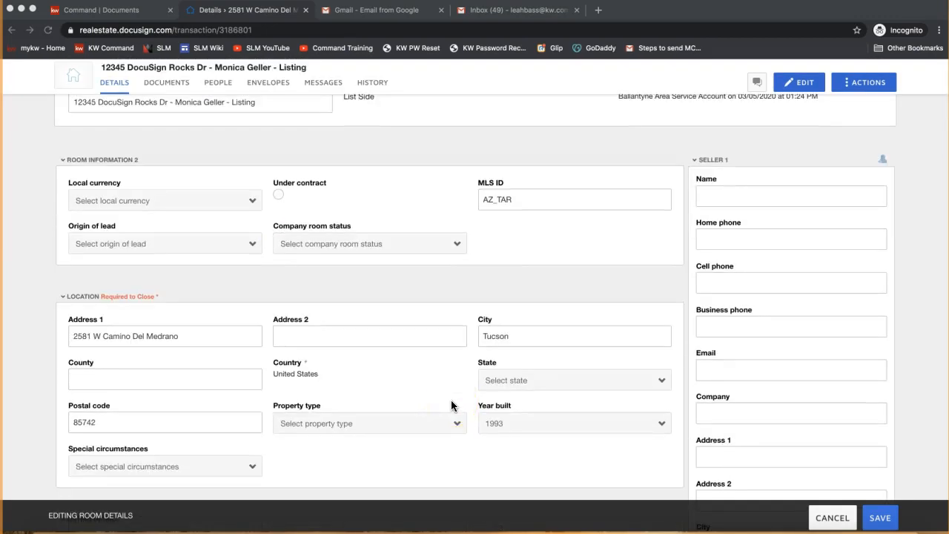
{"action": "left_click", "coordinate": [434, 363]}
{"action": "scroll", "coordinate": [238, 375], "scroll_direction": "down", "scroll_amount": 5}
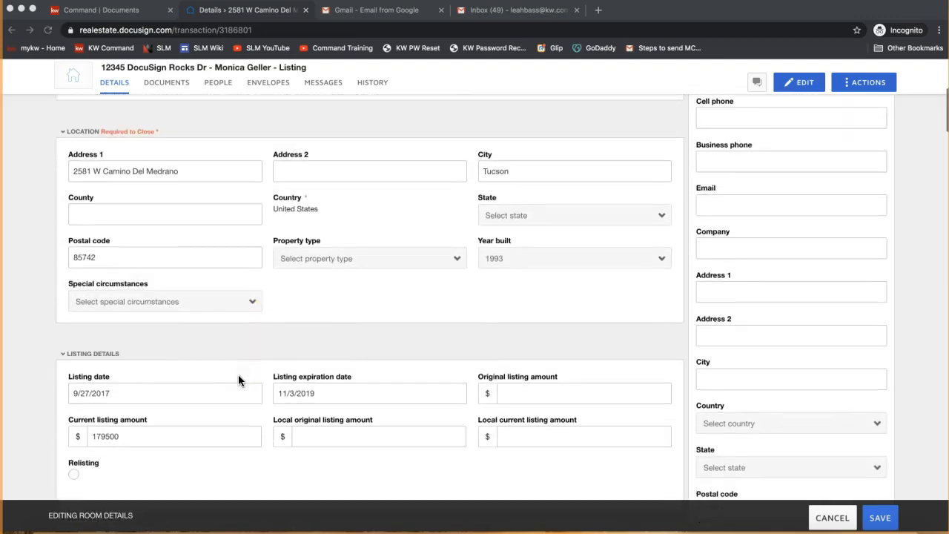
{"action": "scroll", "coordinate": [289, 412], "scroll_direction": "down", "scroll_amount": 2}
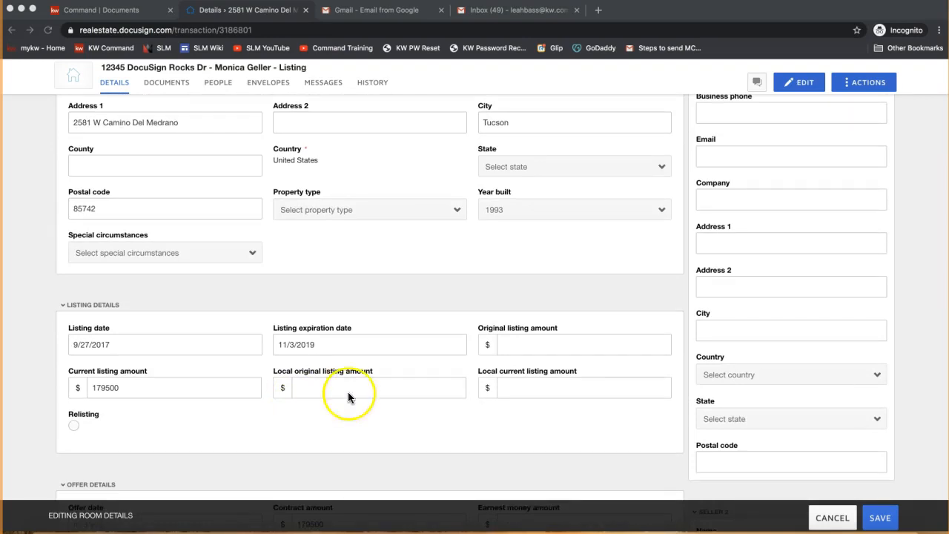
{"action": "scroll", "coordinate": [378, 394], "scroll_direction": "down", "scroll_amount": 4}
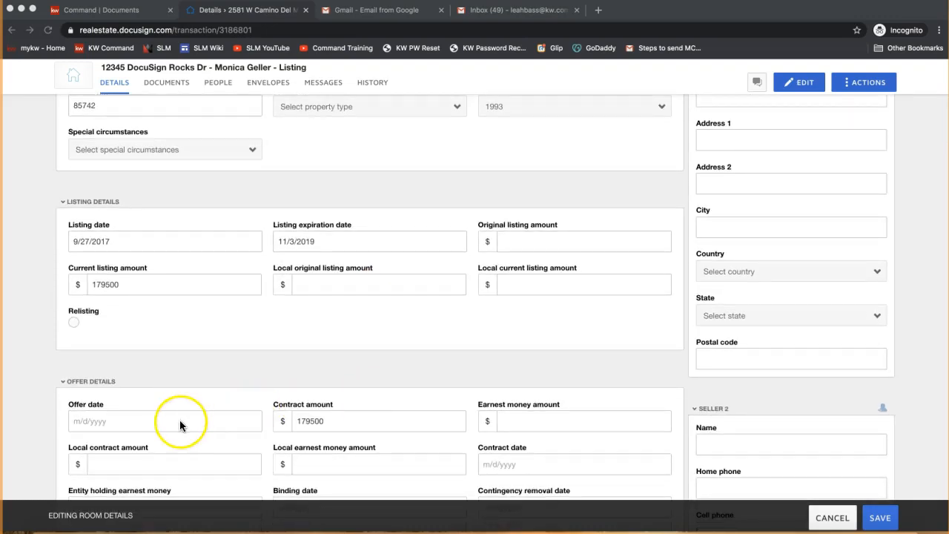
{"action": "scroll", "coordinate": [183, 426], "scroll_direction": "down", "scroll_amount": 2}
{"action": "left_click", "coordinate": [90, 361]}
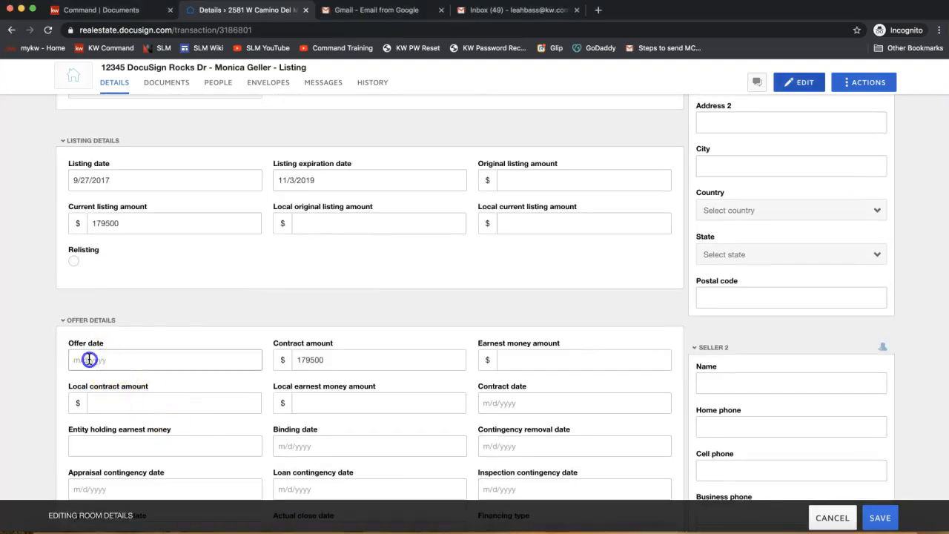
{"action": "left_click", "coordinate": [160, 273]}
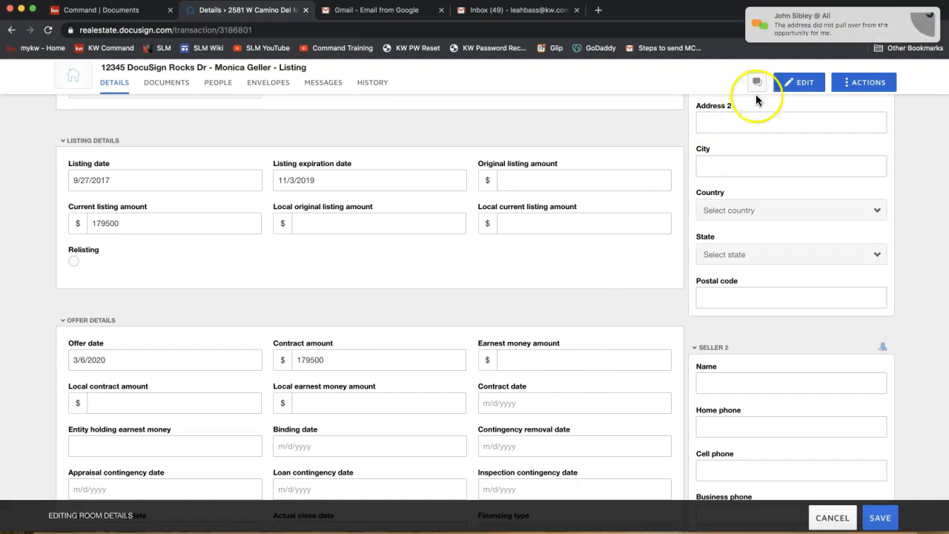
Check the property address linked to the opportunity in Command and return to the DocuSign room details
{"action": "mouse_move", "coordinate": [797, 39]}
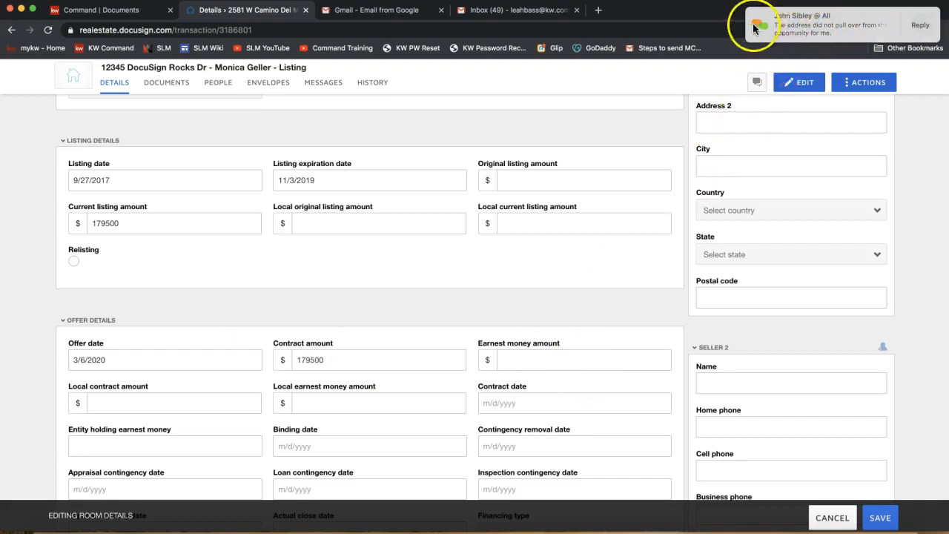
{"action": "scroll", "coordinate": [170, 278], "scroll_direction": "up", "scroll_amount": 3}
{"action": "scroll", "coordinate": [170, 279], "scroll_direction": "up", "scroll_amount": 6}
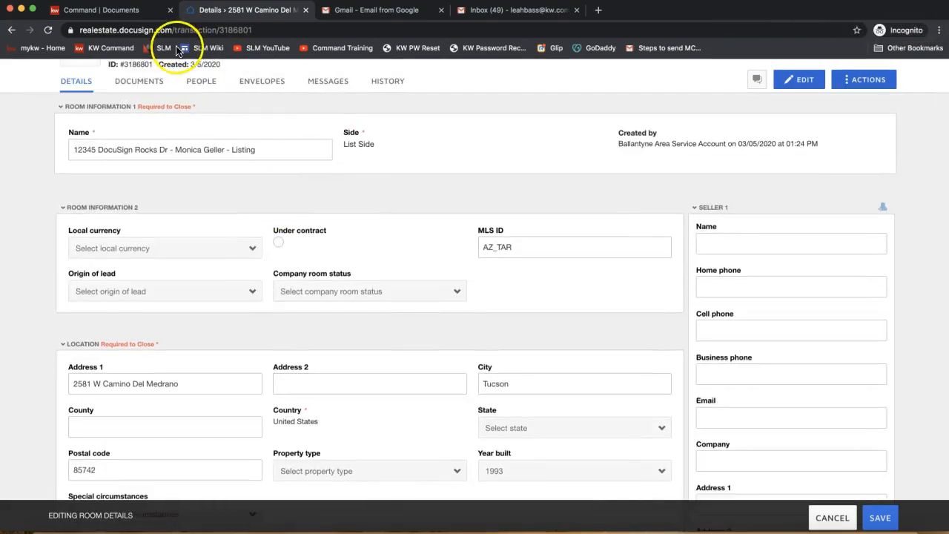
{"action": "left_click", "coordinate": [102, 12]}
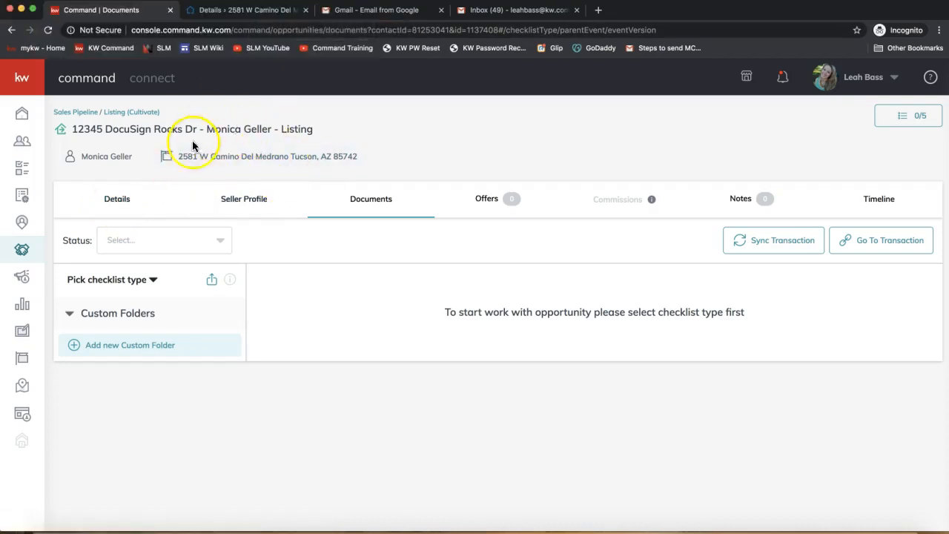
{"action": "left_click", "coordinate": [226, 9]}
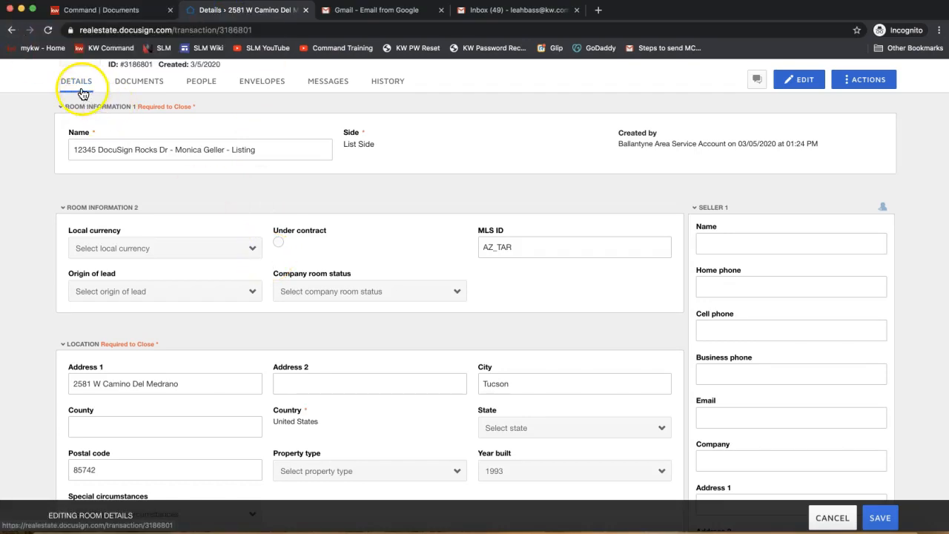
Enter the seller's full name and e-mail address in the Seller 1 section of the room details
{"action": "scroll", "coordinate": [527, 227], "scroll_direction": "up", "scroll_amount": 2}
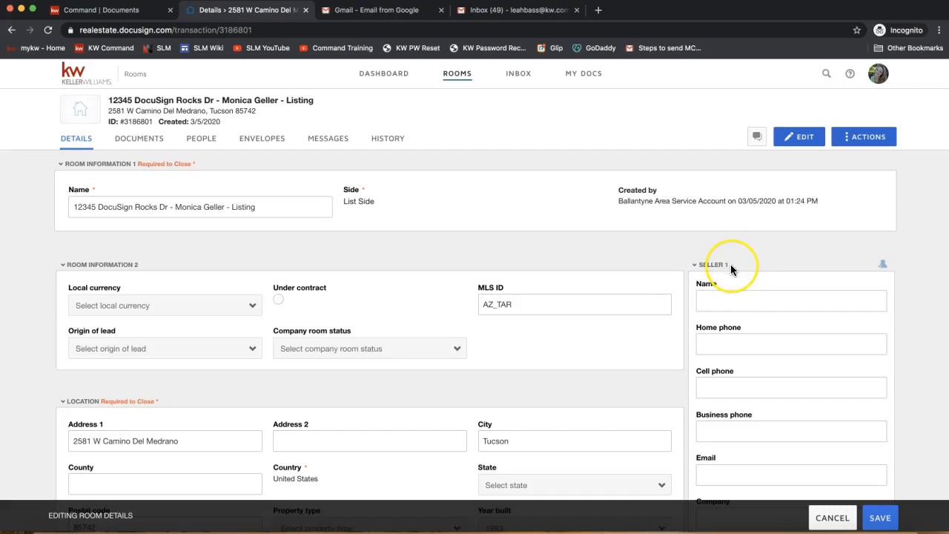
{"action": "scroll", "coordinate": [730, 264], "scroll_direction": "down", "scroll_amount": 3}
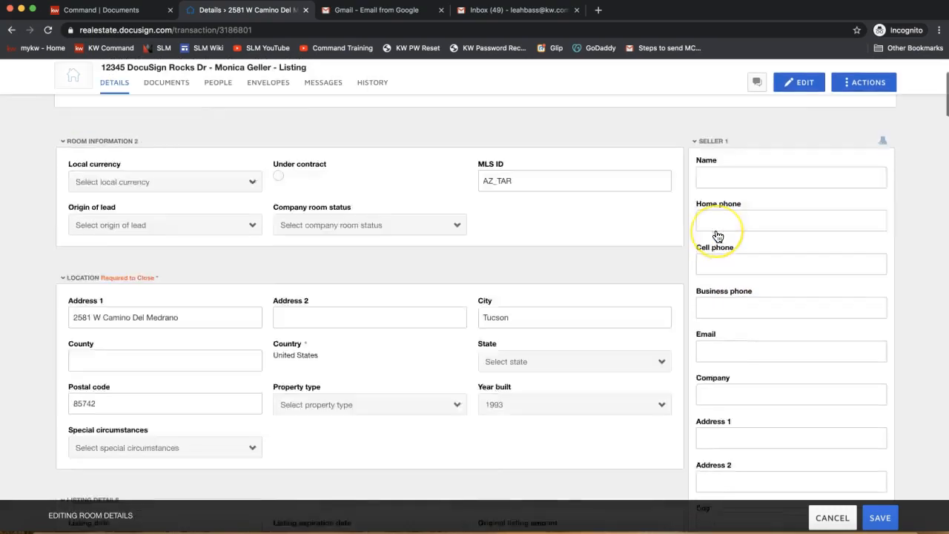
{"action": "scroll", "coordinate": [717, 236], "scroll_direction": "down", "scroll_amount": 5}
{"action": "scroll", "coordinate": [718, 236], "scroll_direction": "up", "scroll_amount": 3}
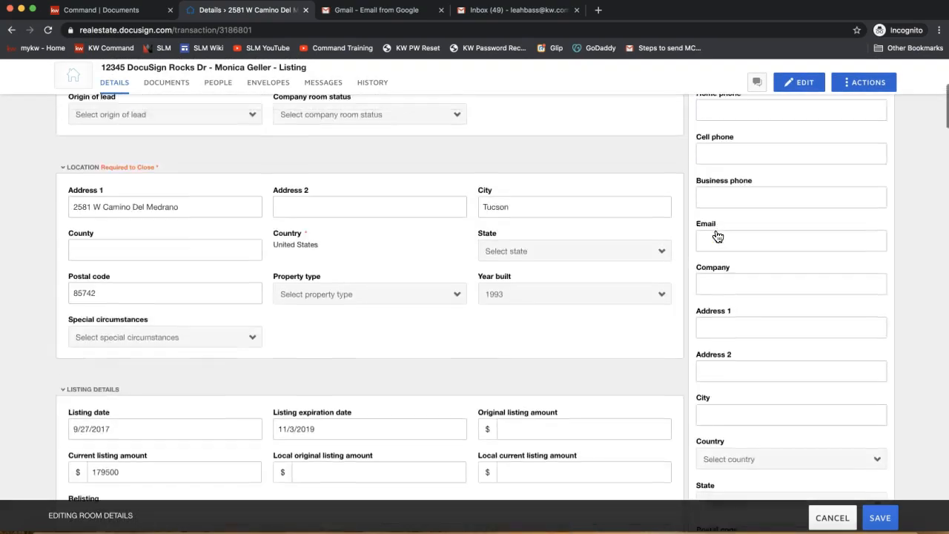
{"action": "scroll", "coordinate": [718, 236], "scroll_direction": "up", "scroll_amount": 3}
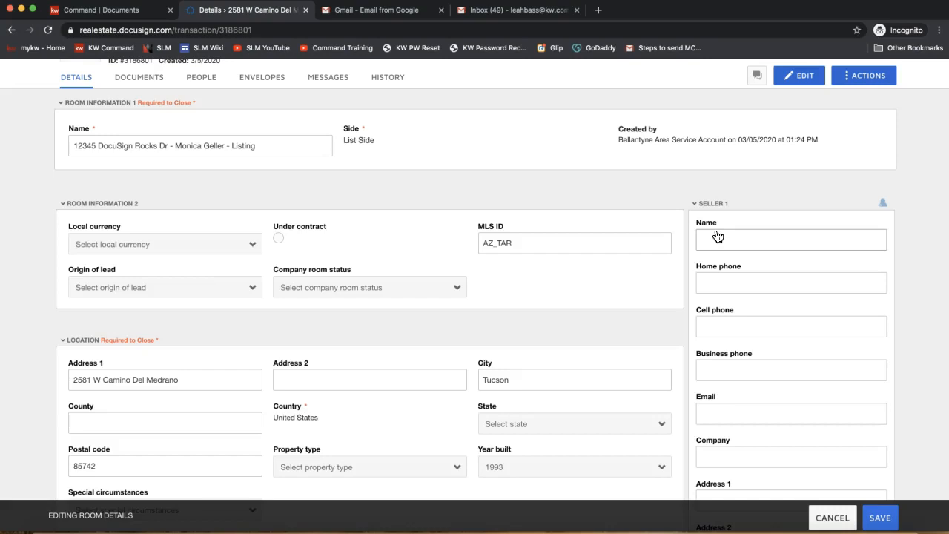
{"action": "scroll", "coordinate": [739, 242], "scroll_direction": "up", "scroll_amount": 1}
{"action": "left_click", "coordinate": [710, 284]}
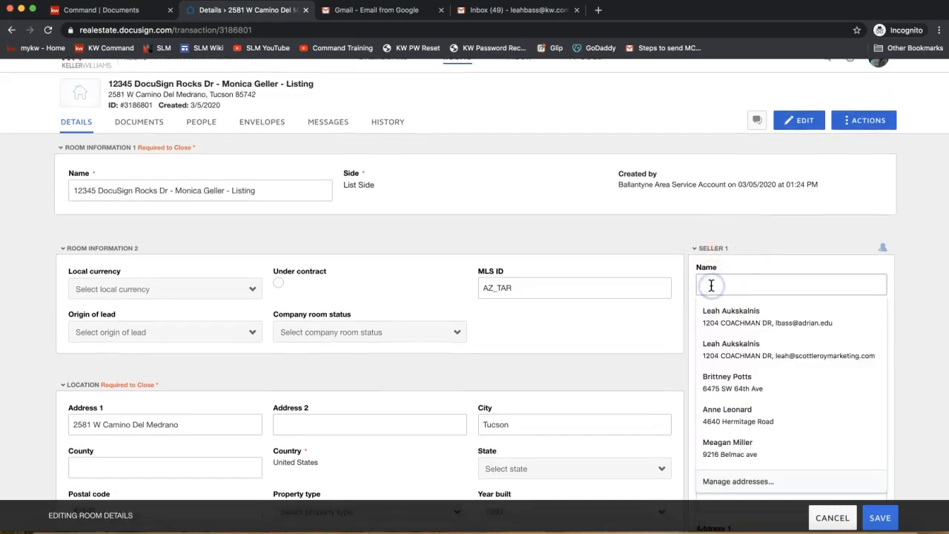
{"action": "type", "text": "Monica Geller"}
{"action": "scroll", "coordinate": [826, 322], "scroll_direction": "down", "scroll_amount": 1}
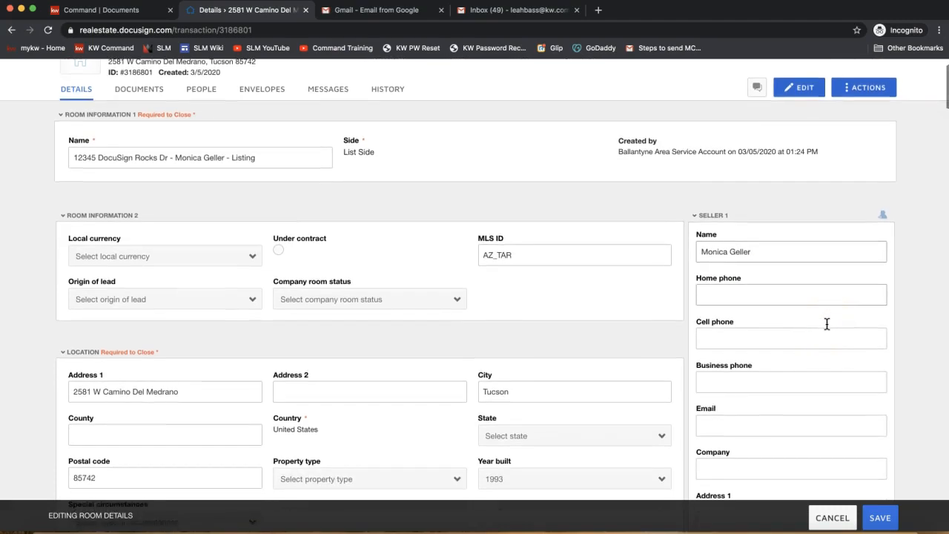
{"action": "left_click", "coordinate": [707, 424]}
{"action": "type", "text": "monica"}
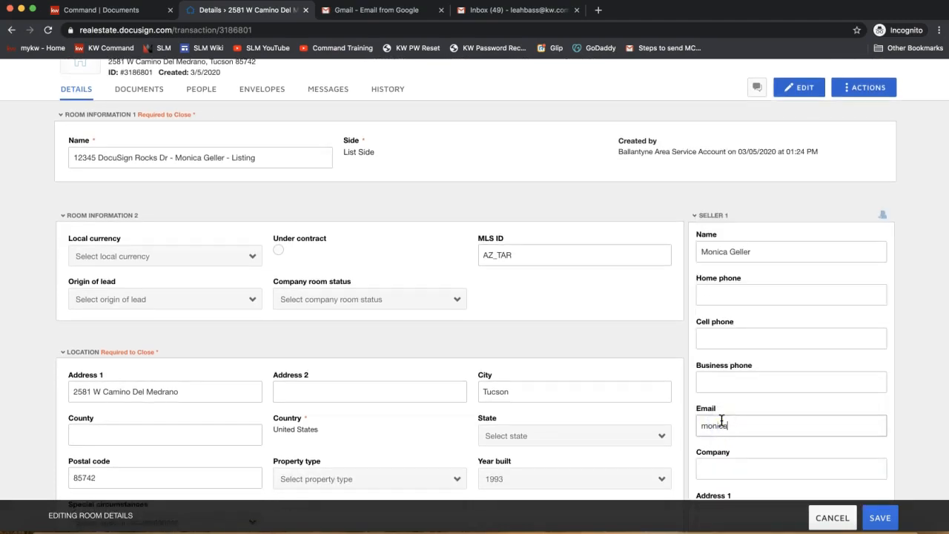
{"action": "type", "text": "@friends.com"}
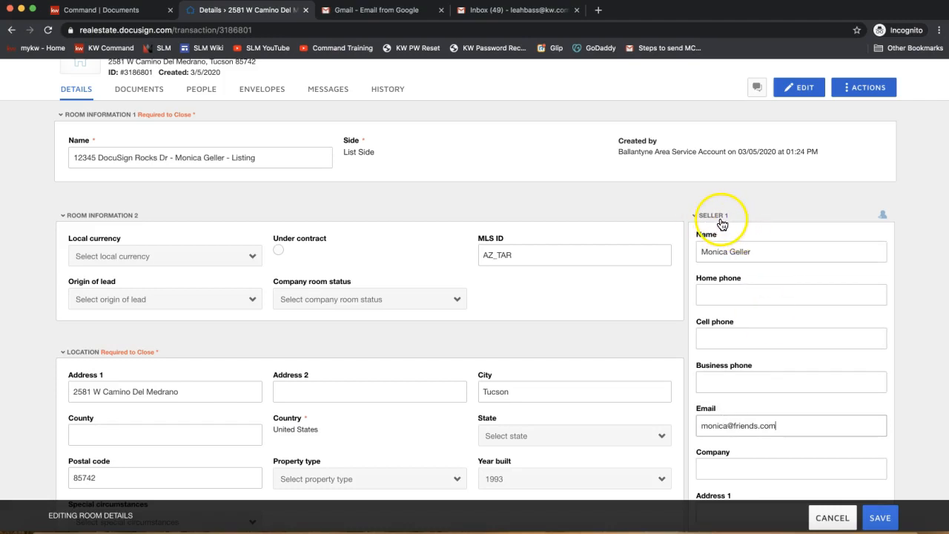
{"action": "triple_click", "coordinate": [716, 251]}
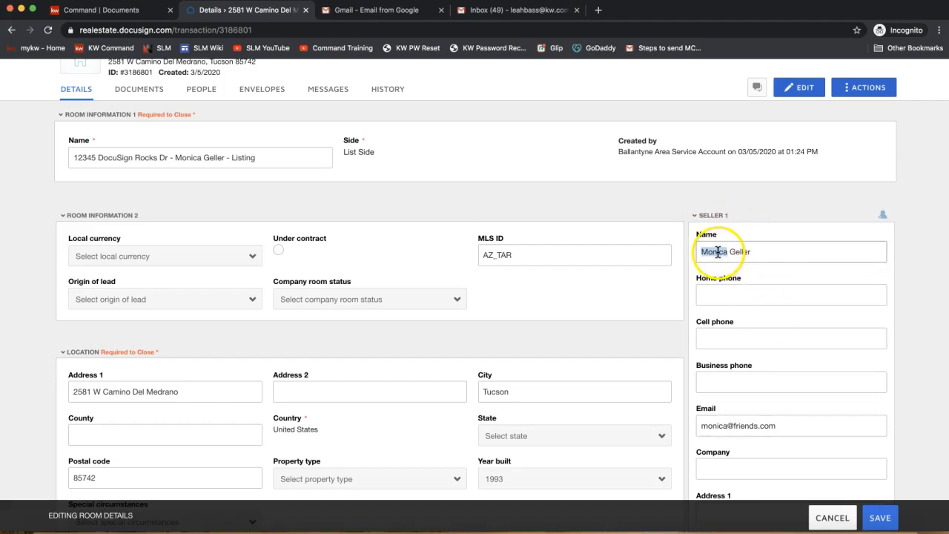
{"action": "triple_click", "coordinate": [710, 427]}
Enter the second seller's full name and e-mail address in the Seller 2 section of the room details
{"action": "scroll", "coordinate": [766, 428], "scroll_direction": "down", "scroll_amount": 1}
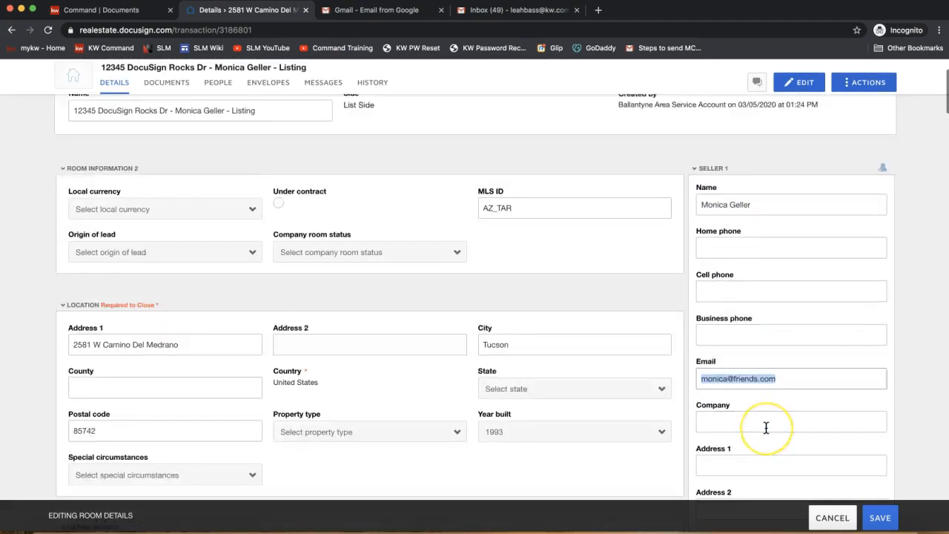
{"action": "scroll", "coordinate": [766, 428], "scroll_direction": "down", "scroll_amount": 6}
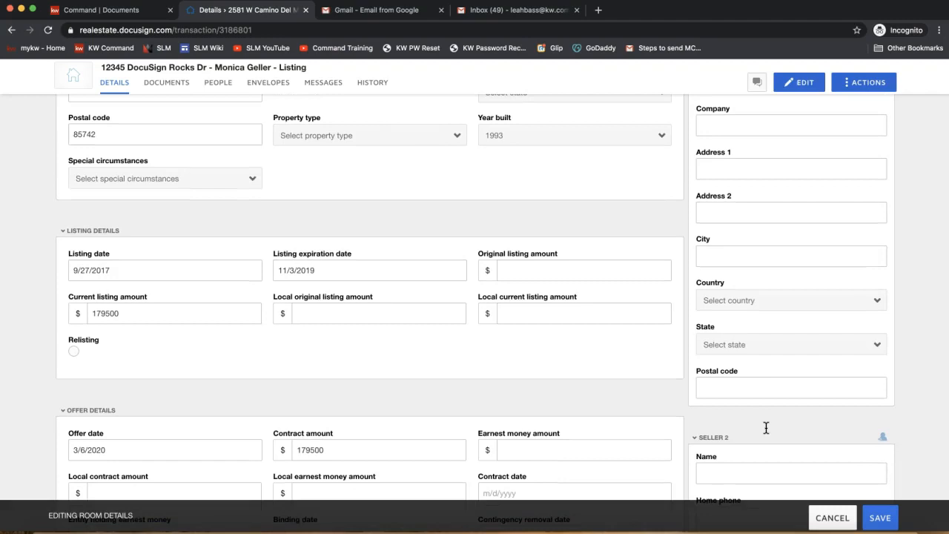
{"action": "scroll", "coordinate": [774, 276], "scroll_direction": "down", "scroll_amount": 3}
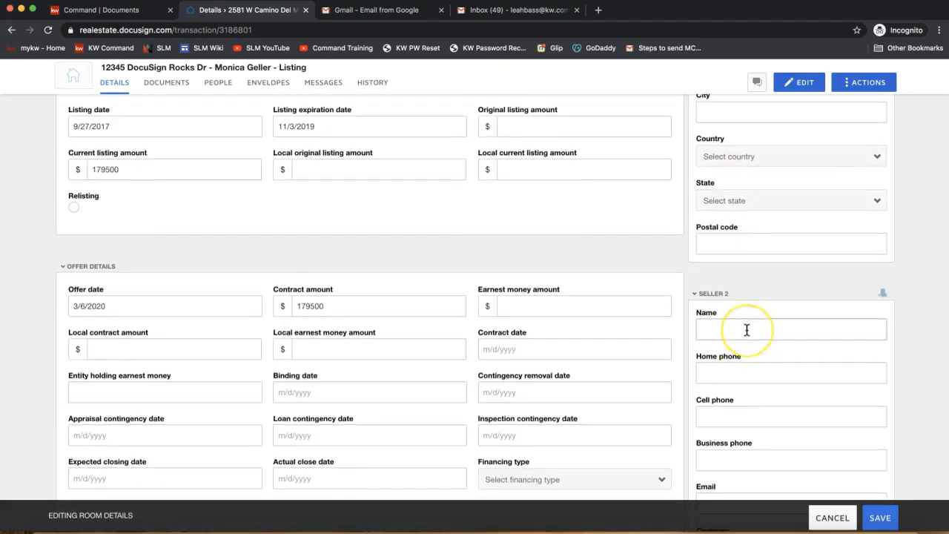
{"action": "scroll", "coordinate": [746, 329], "scroll_direction": "down", "scroll_amount": 3}
{"action": "left_click", "coordinate": [731, 195]}
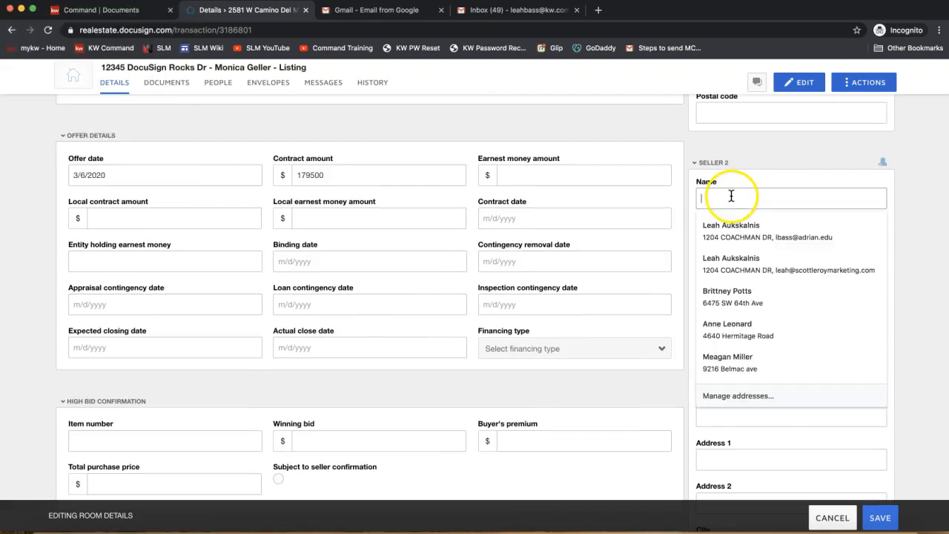
{"action": "left_click", "coordinate": [917, 155]}
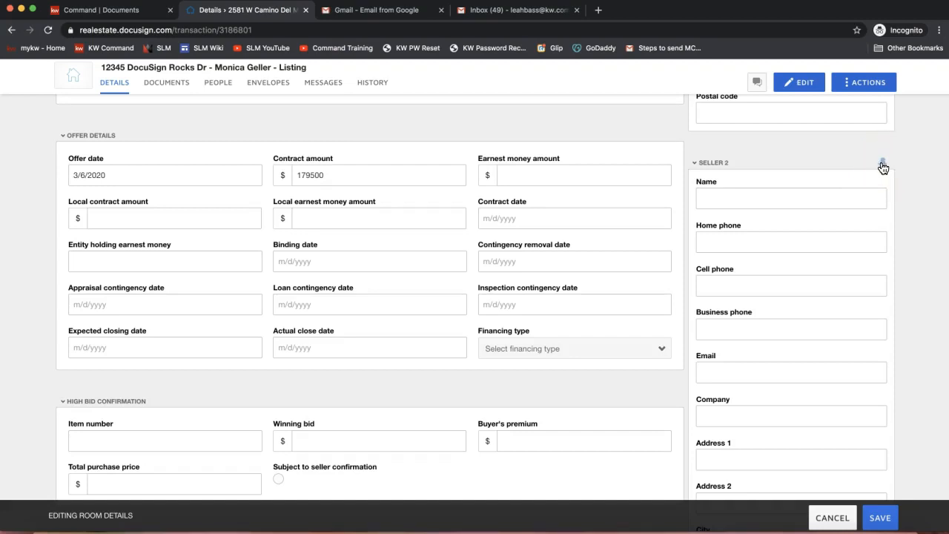
{"action": "left_click", "coordinate": [748, 202]}
{"action": "left_click", "coordinate": [737, 197]}
{"action": "type", "text": "Chandler Bing"}
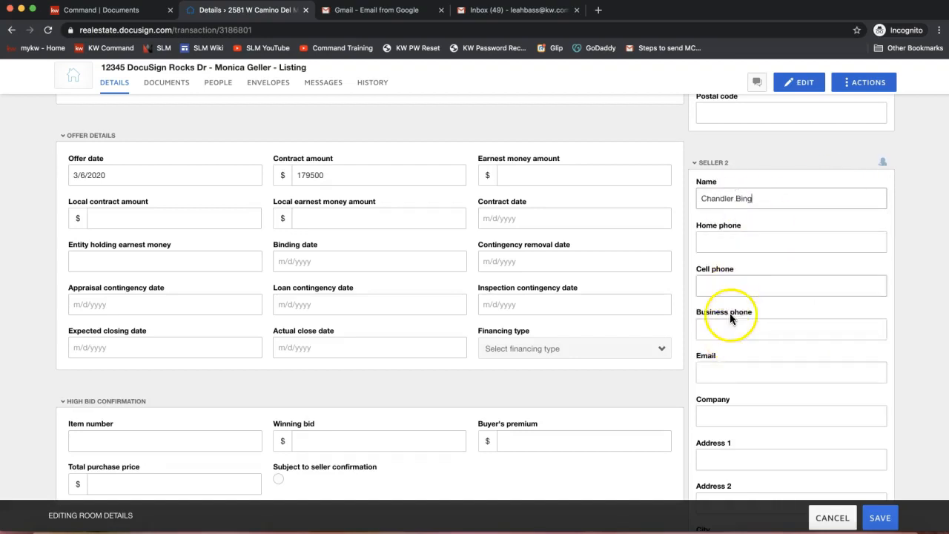
{"action": "left_click", "coordinate": [709, 376]}
{"action": "type", "text": "chandler@friends.com"}
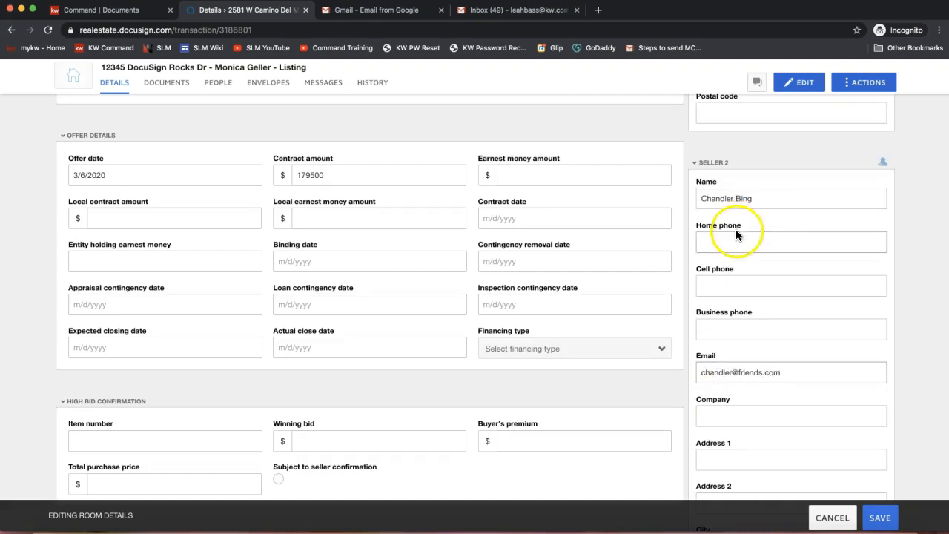
{"action": "left_click", "coordinate": [737, 192]}
Replace the Listing Agent 1 name with the current agent's full name and clear the business phone
{"action": "scroll", "coordinate": [824, 223], "scroll_direction": "down", "scroll_amount": 4}
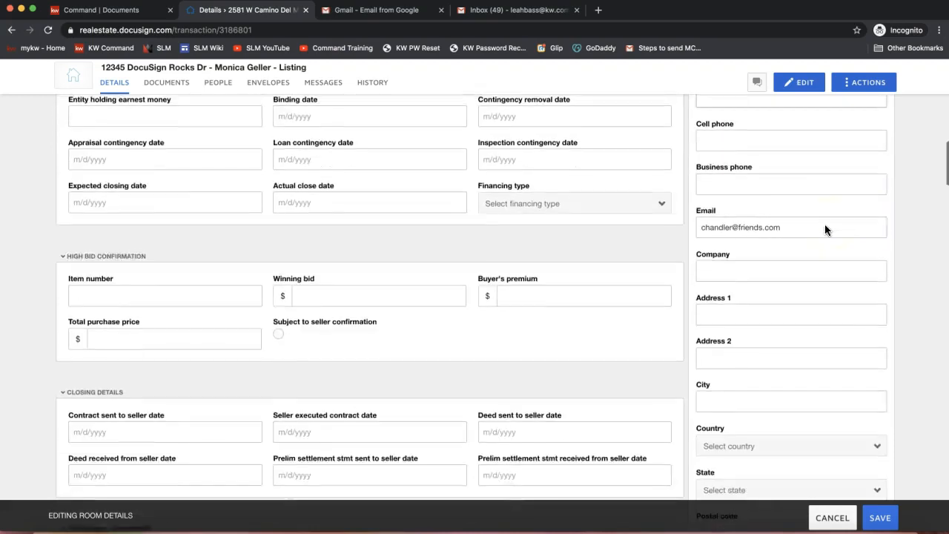
{"action": "scroll", "coordinate": [824, 224], "scroll_direction": "down", "scroll_amount": 5}
{"action": "left_click", "coordinate": [736, 185]}
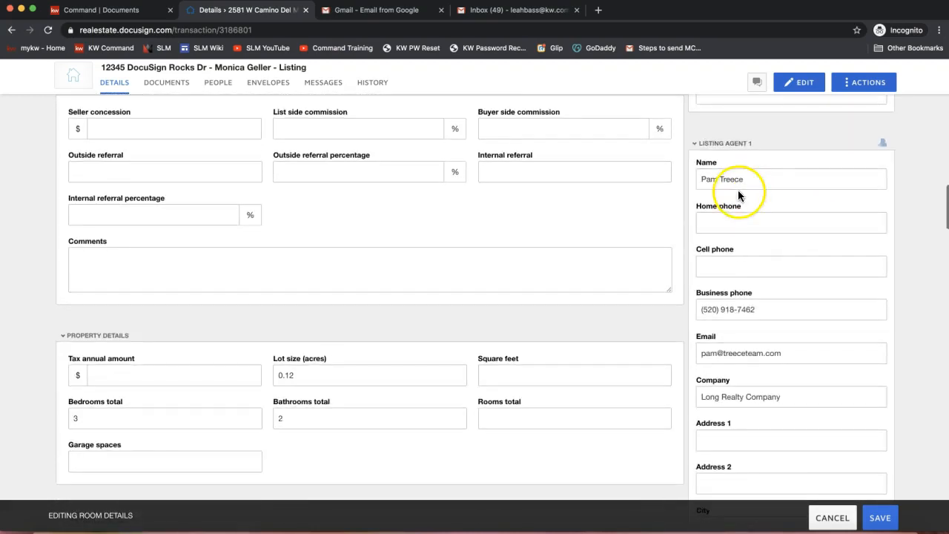
{"action": "triple_click", "coordinate": [736, 185]}
{"action": "type", "text": "Leah "}
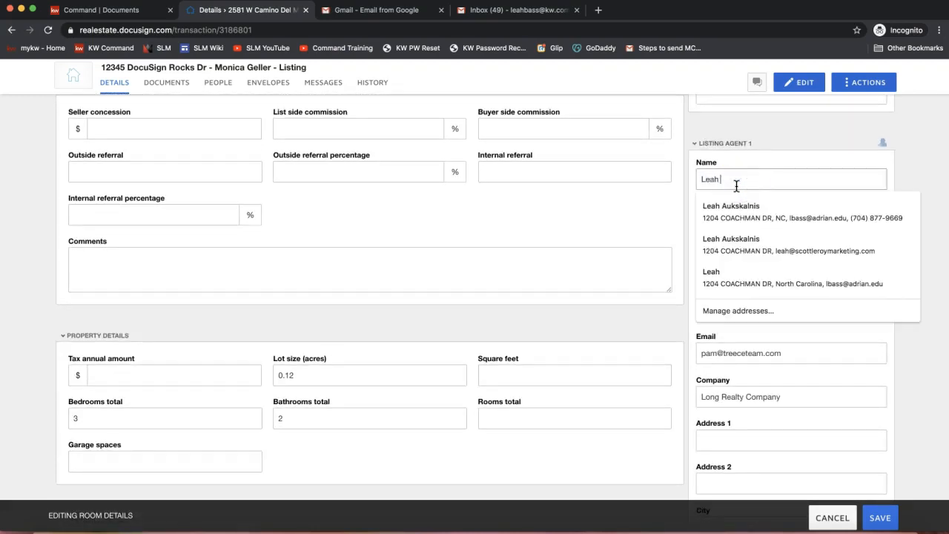
{"action": "type", "text": "Uukskalnis"}
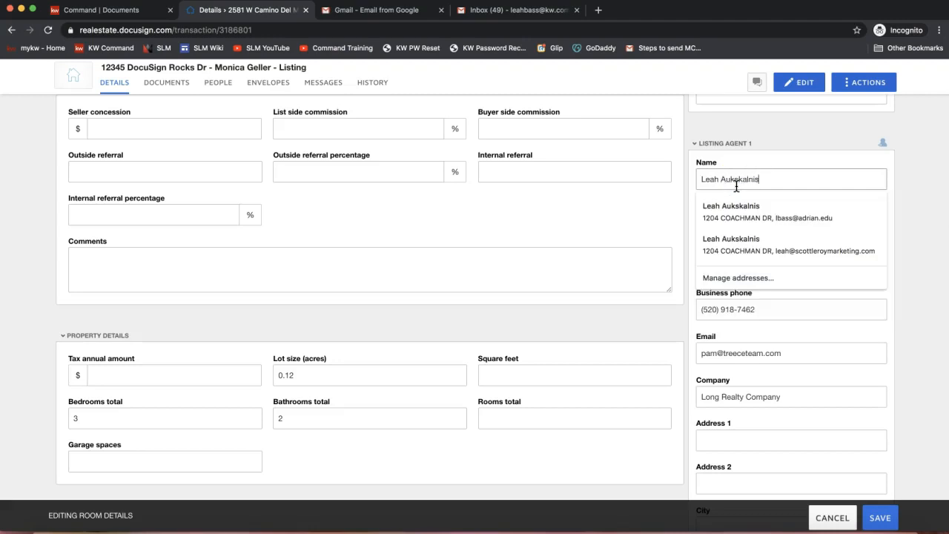
{"action": "triple_click", "coordinate": [726, 309]}
{"action": "key", "text": "BackSpace"}
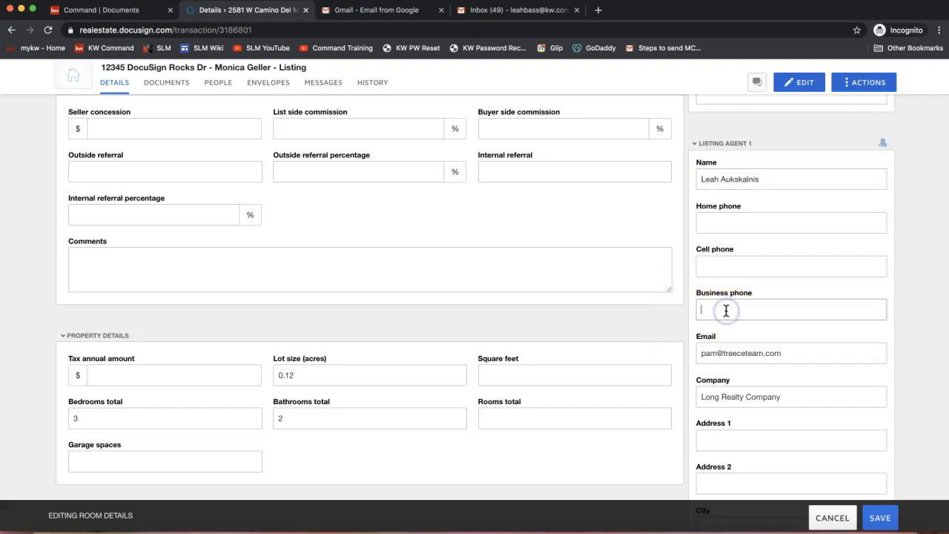
Replace the Listing Agent 1 e-mail with the current agent's address and clear the company name
{"action": "triple_click", "coordinate": [773, 360]}
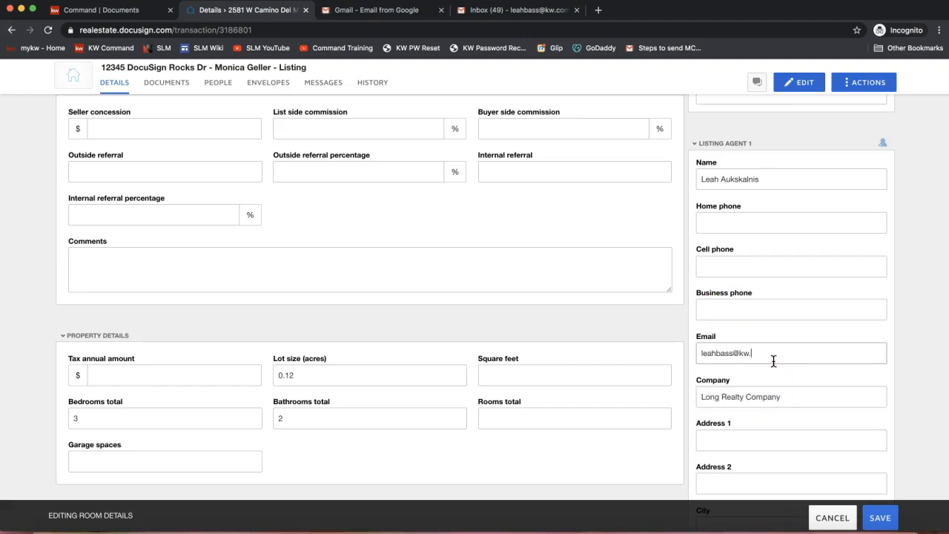
{"action": "triple_click", "coordinate": [746, 395]}
{"action": "key", "text": "BackSpace"}
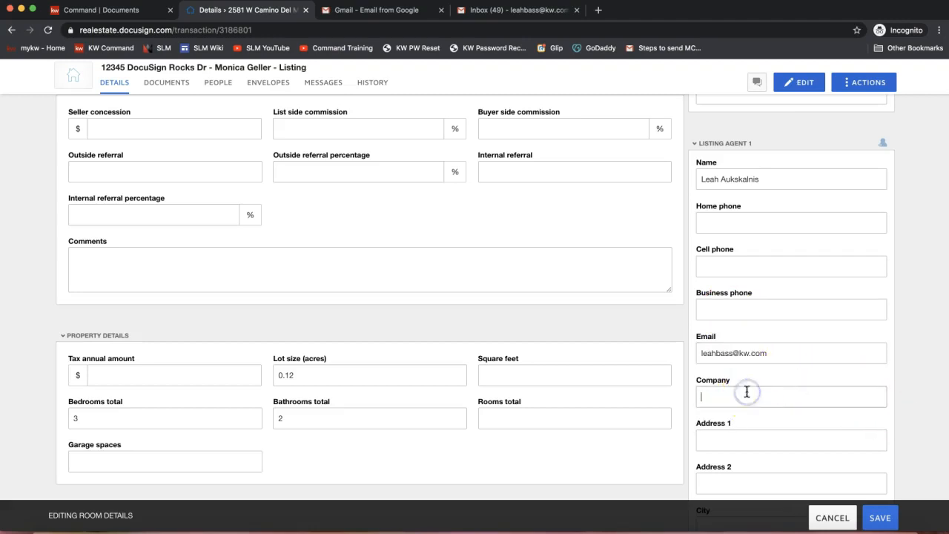
Review the listing agent, seller and property information throughout the room details form
{"action": "scroll", "coordinate": [755, 421], "scroll_direction": "down", "scroll_amount": 3}
{"action": "scroll", "coordinate": [756, 419], "scroll_direction": "down", "scroll_amount": 3}
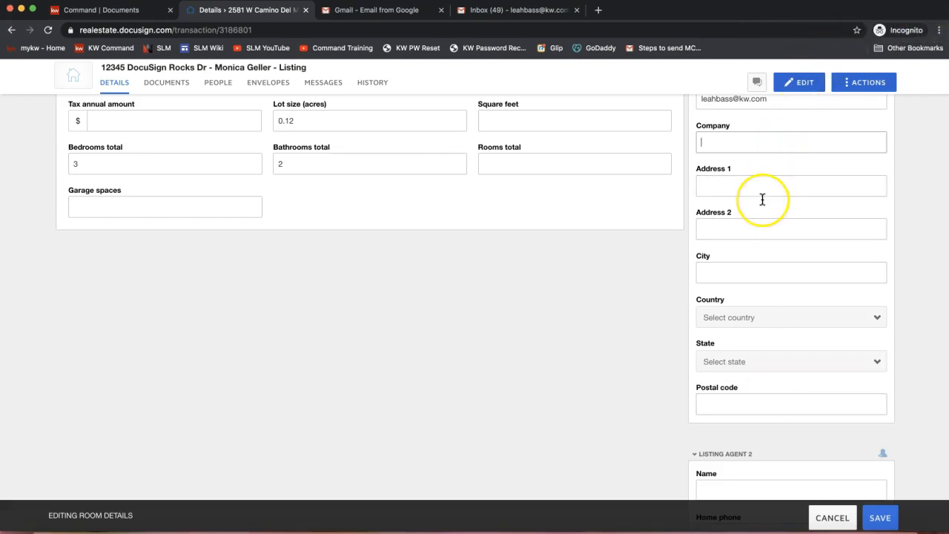
{"action": "scroll", "coordinate": [762, 199], "scroll_direction": "up", "scroll_amount": 15}
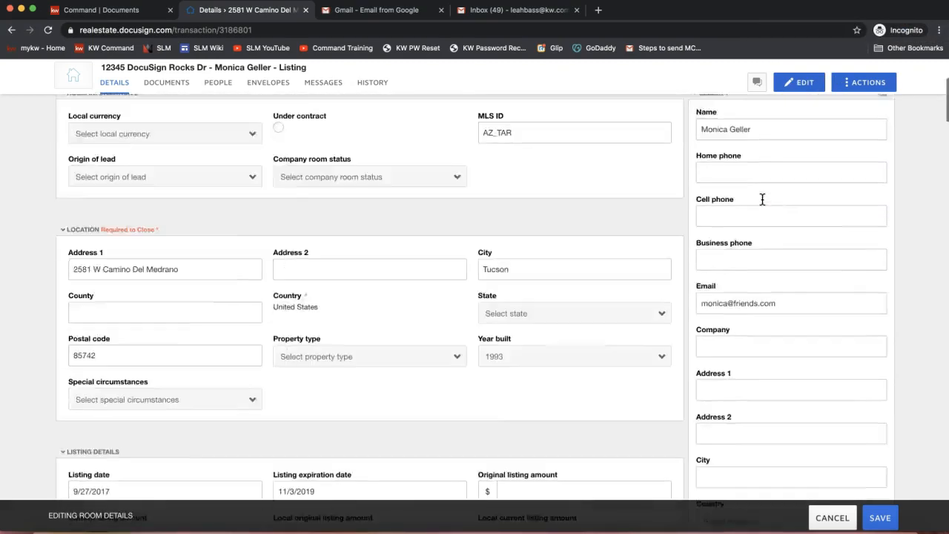
{"action": "scroll", "coordinate": [762, 198], "scroll_direction": "up", "scroll_amount": 1}
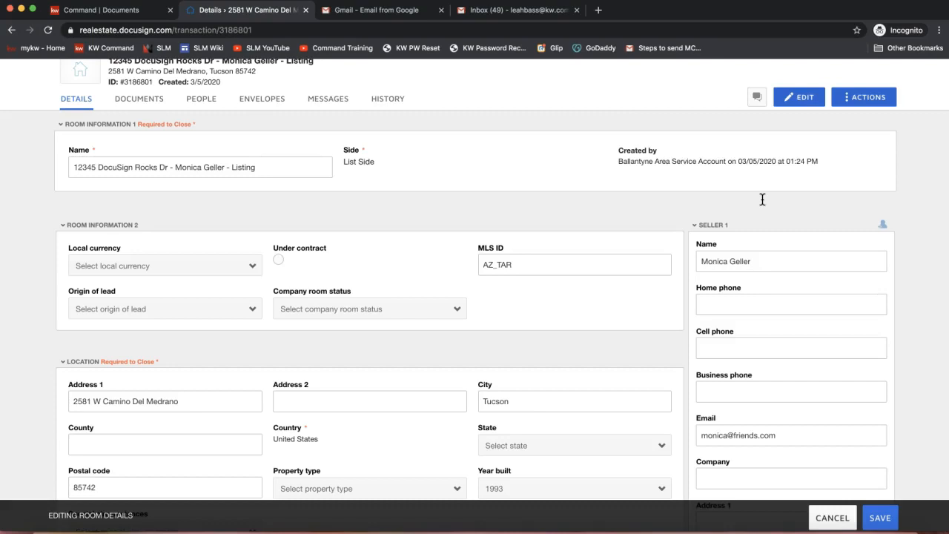
{"action": "scroll", "coordinate": [762, 199], "scroll_direction": "up", "scroll_amount": 2}
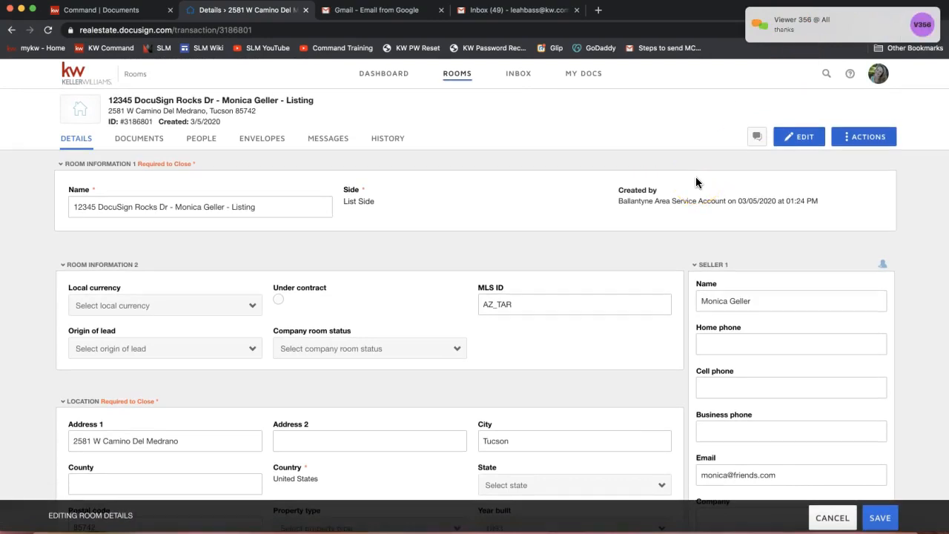
{"action": "left_click", "coordinate": [728, 302]}
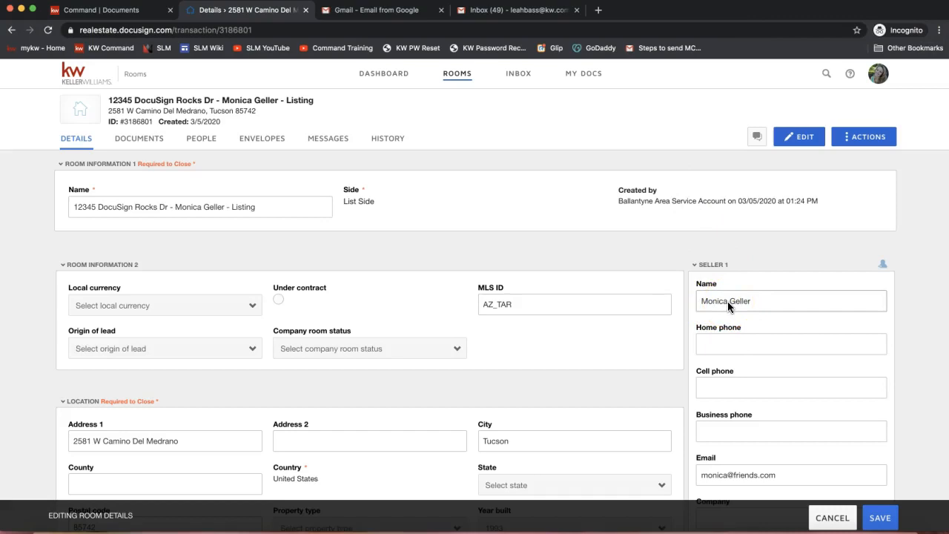
{"action": "left_click", "coordinate": [720, 303]}
{"action": "left_click", "coordinate": [719, 266]}
{"action": "left_click", "coordinate": [726, 304]}
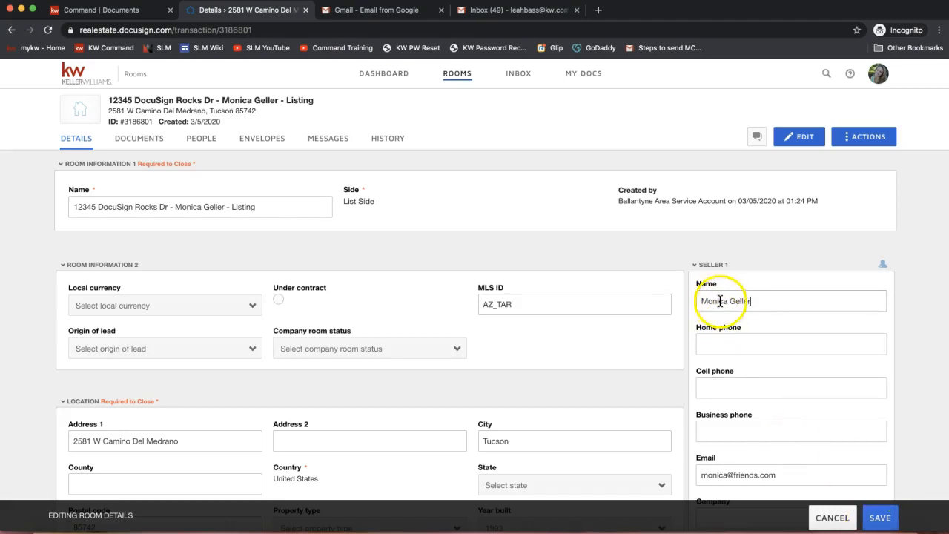
{"action": "left_click", "coordinate": [204, 147]}
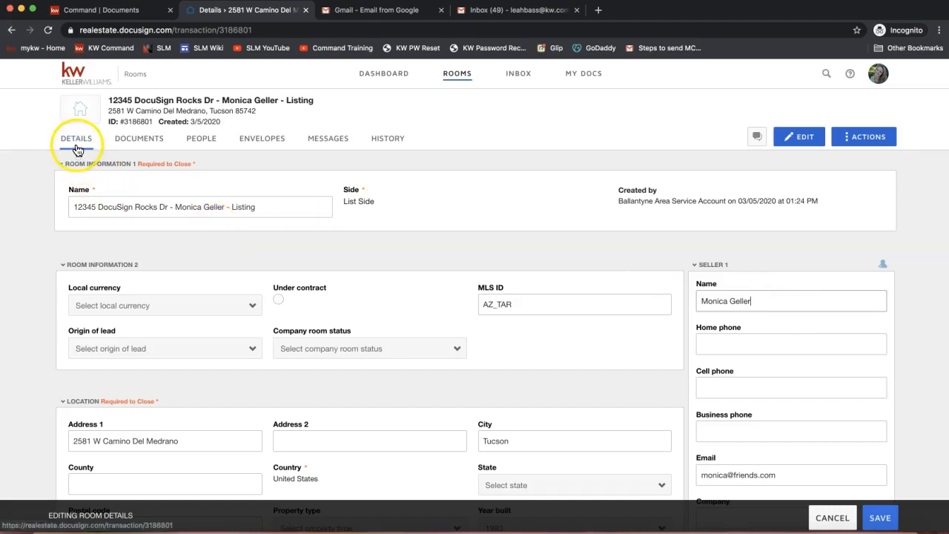
{"action": "scroll", "coordinate": [753, 300], "scroll_direction": "down", "scroll_amount": 2}
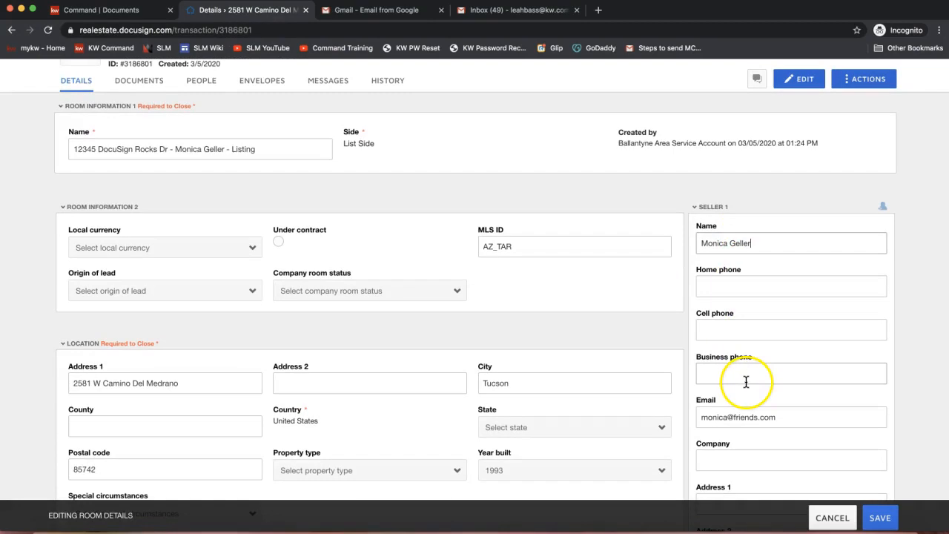
{"action": "scroll", "coordinate": [746, 380], "scroll_direction": "down", "scroll_amount": 2}
{"action": "scroll", "coordinate": [745, 381], "scroll_direction": "up", "scroll_amount": 4}
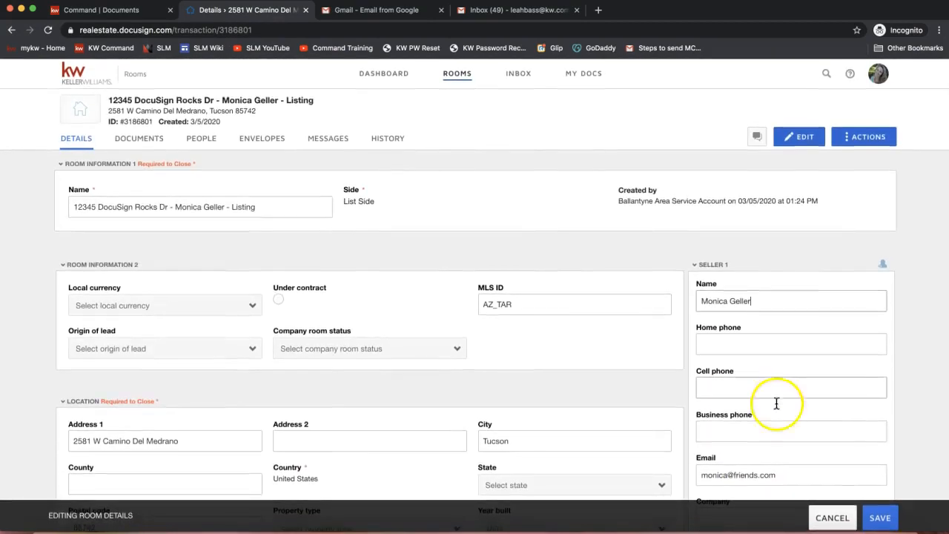
Save the room details and check the saved offer information and Seller 2 section
{"action": "left_click", "coordinate": [879, 519]}
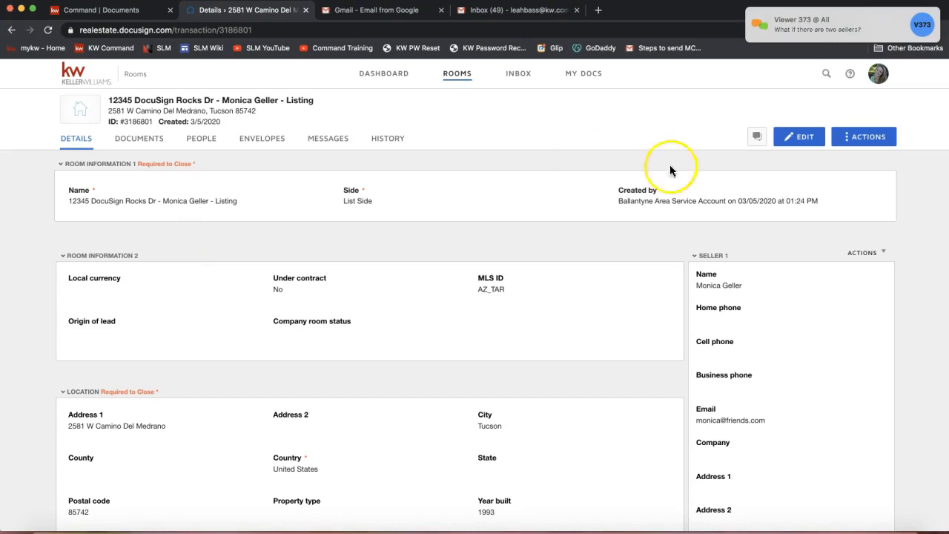
{"action": "scroll", "coordinate": [720, 254], "scroll_direction": "down", "scroll_amount": 4}
{"action": "scroll", "coordinate": [720, 255], "scroll_direction": "down", "scroll_amount": 2}
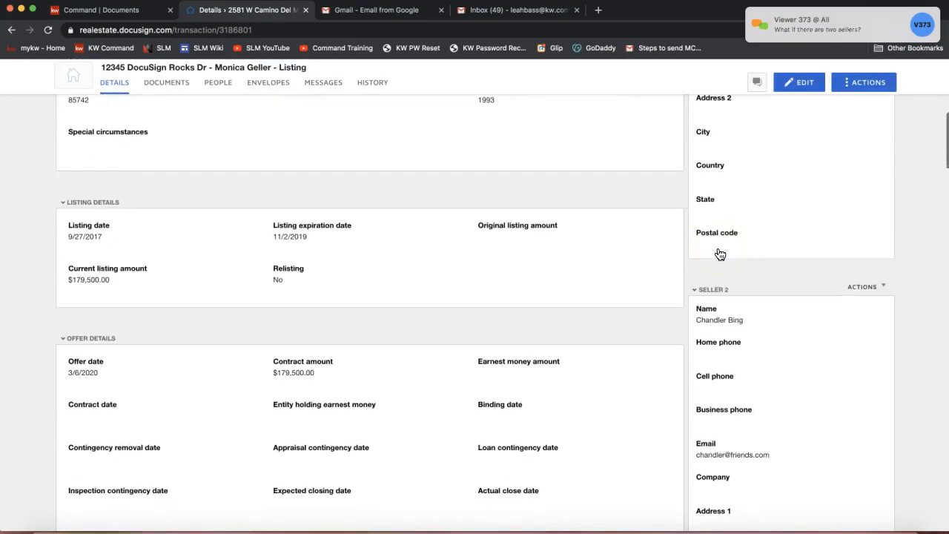
{"action": "scroll", "coordinate": [741, 295], "scroll_direction": "down", "scroll_amount": 1}
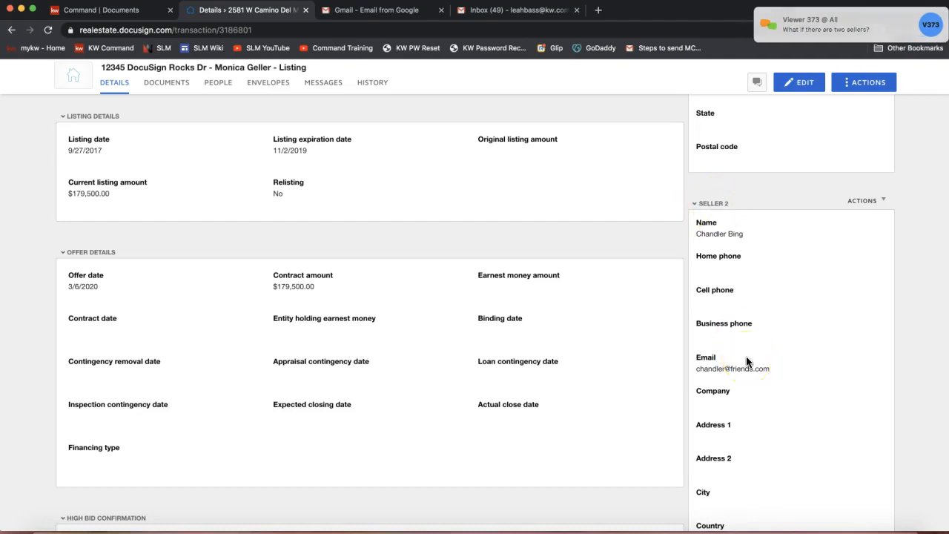
{"action": "scroll", "coordinate": [745, 358], "scroll_direction": "up", "scroll_amount": 8}
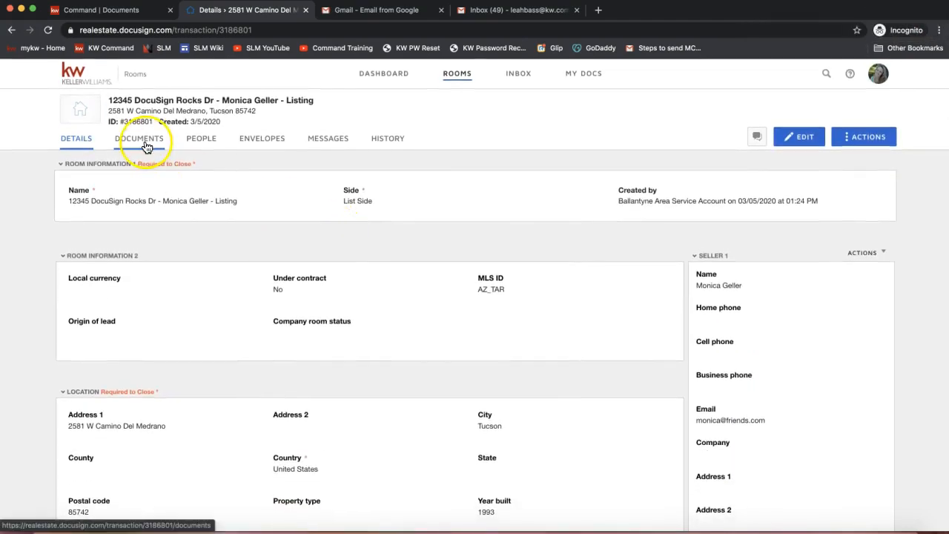
Open the room's documents, revisit the saved room details and return to the documents
{"action": "left_click", "coordinate": [146, 147]}
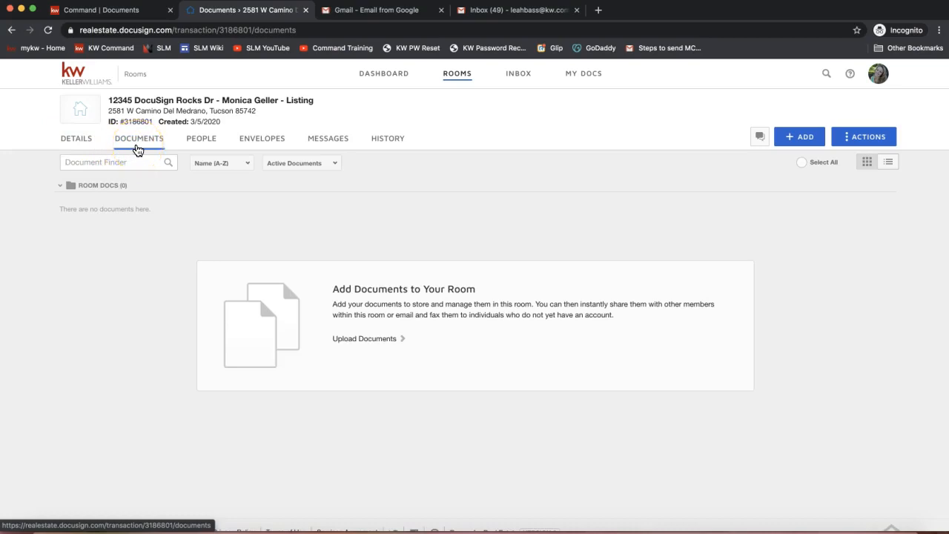
{"action": "left_click", "coordinate": [80, 145]}
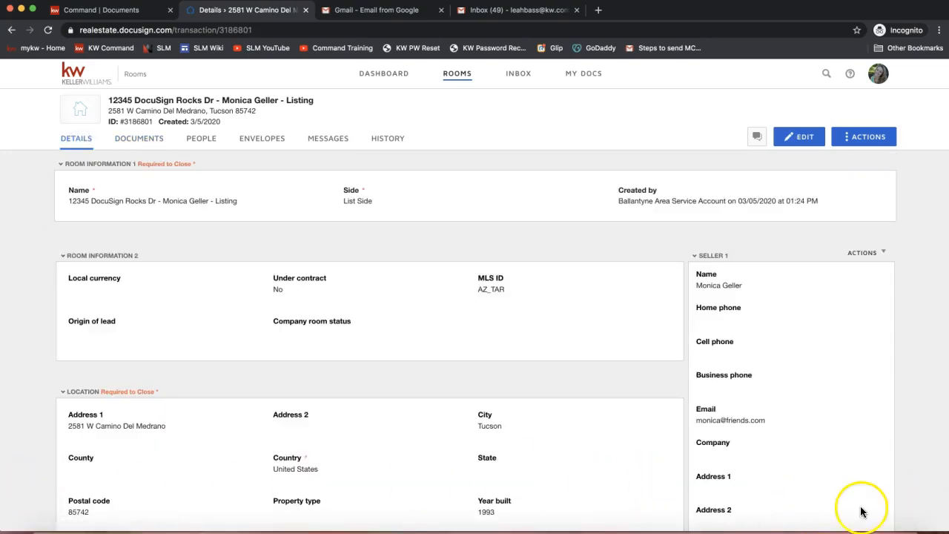
{"action": "left_click", "coordinate": [128, 143]}
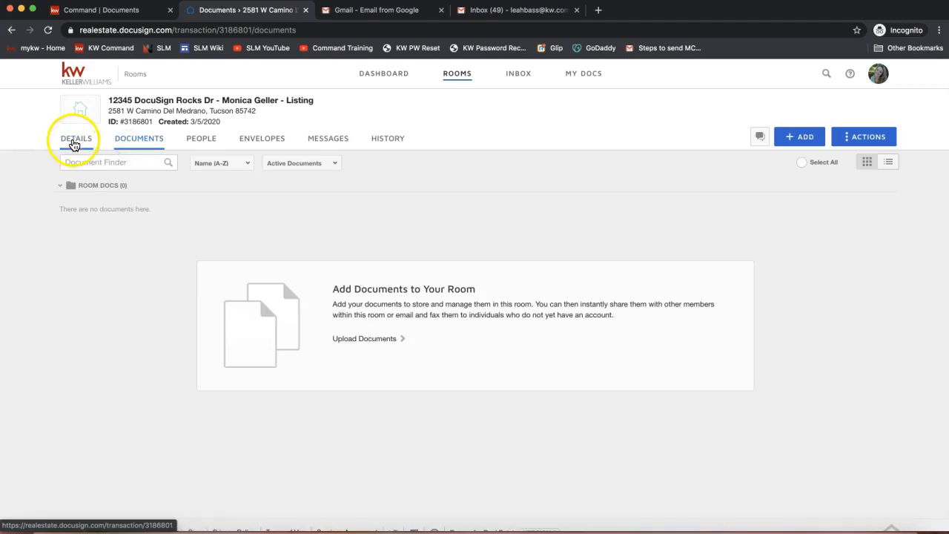
{"action": "left_click", "coordinate": [138, 144]}
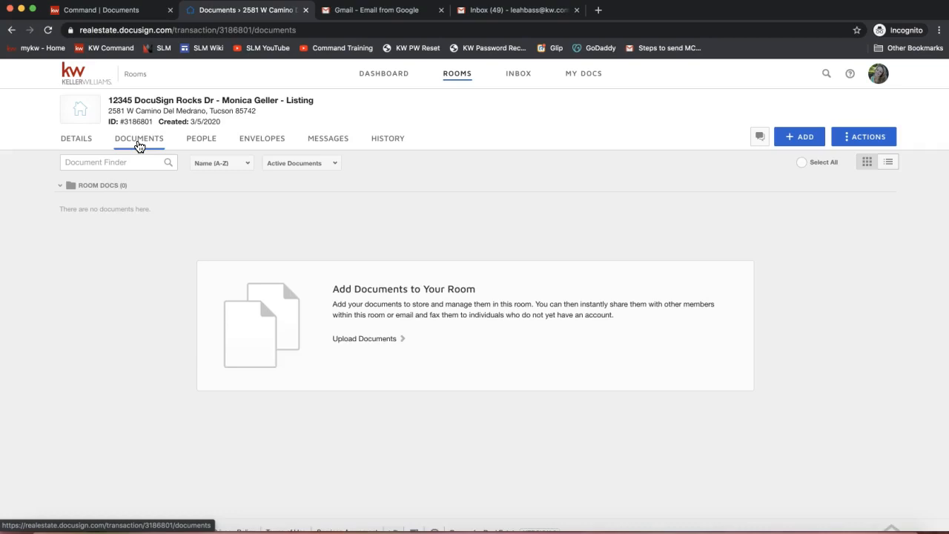
{"action": "left_click", "coordinate": [129, 148]}
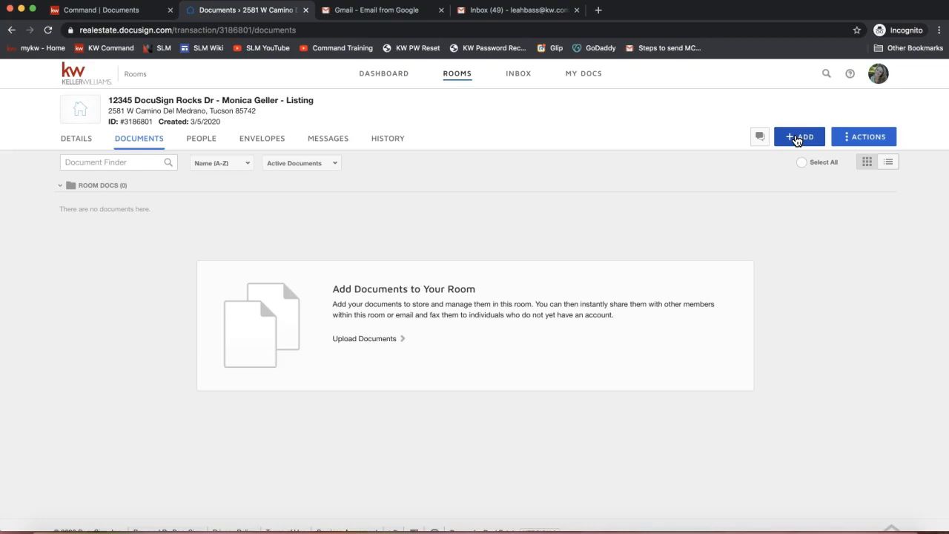
Start adding documents to the room from DocuSign Forms
{"action": "left_click", "coordinate": [797, 141]}
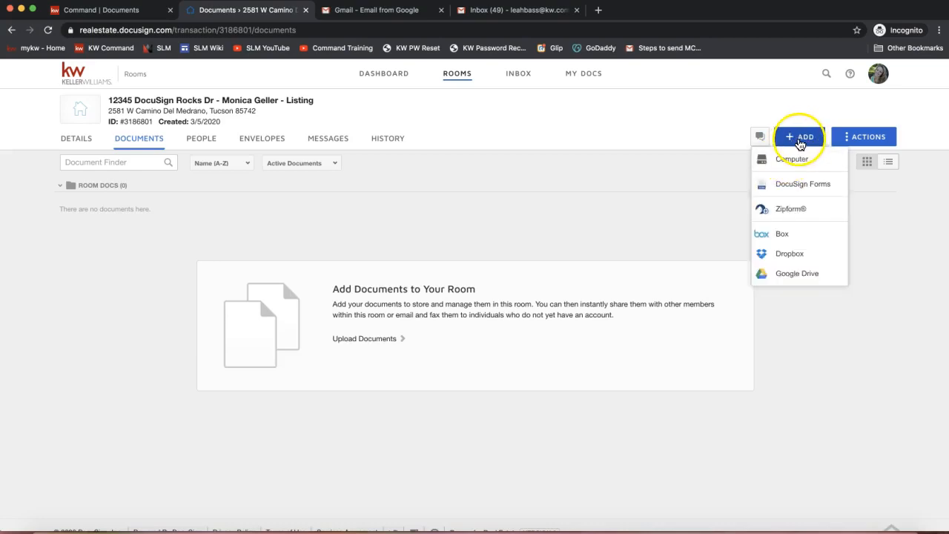
{"action": "left_click", "coordinate": [812, 185]}
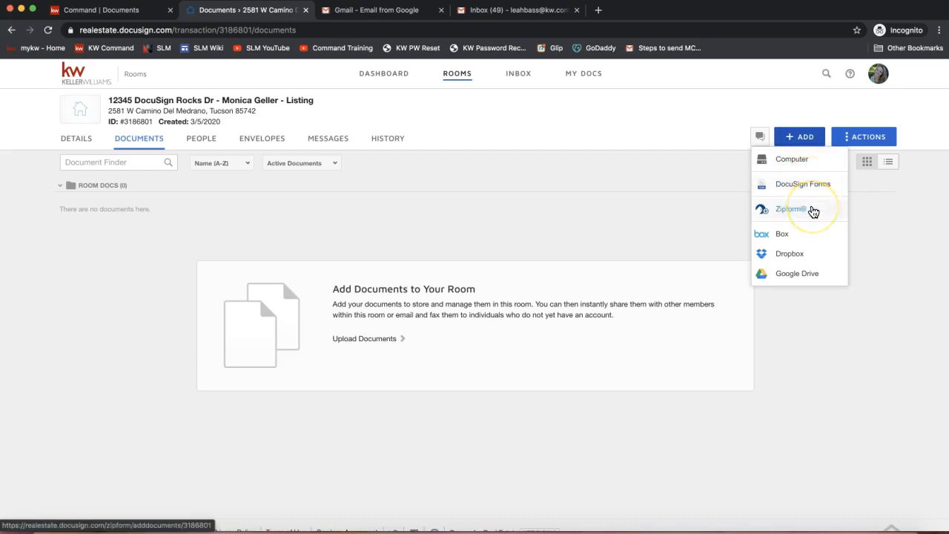
{"action": "left_click", "coordinate": [815, 186]}
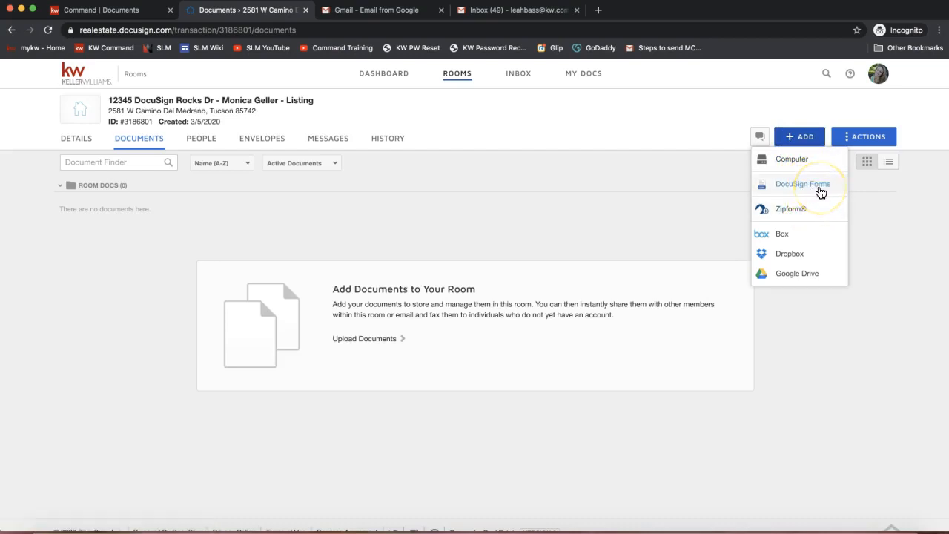
{"action": "left_click", "coordinate": [799, 192]}
{"action": "left_click", "coordinate": [798, 140]}
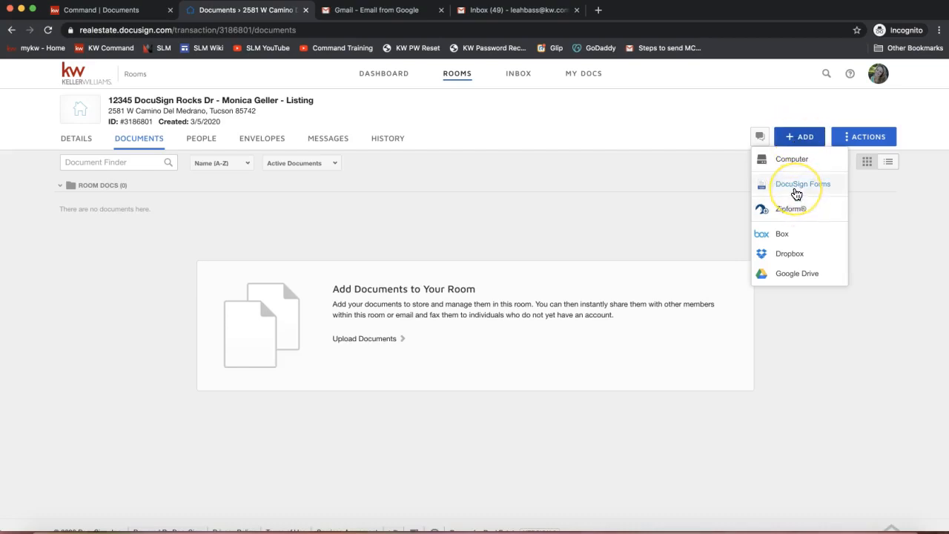
{"action": "left_click", "coordinate": [793, 188]}
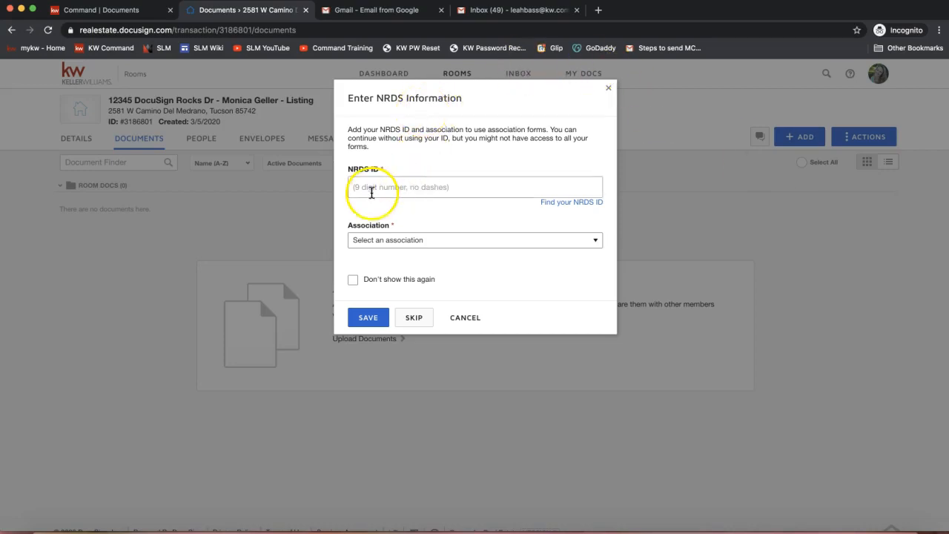
Look through the selectable Realtor associations and skip entering the NRDS information
{"action": "left_click", "coordinate": [370, 239]}
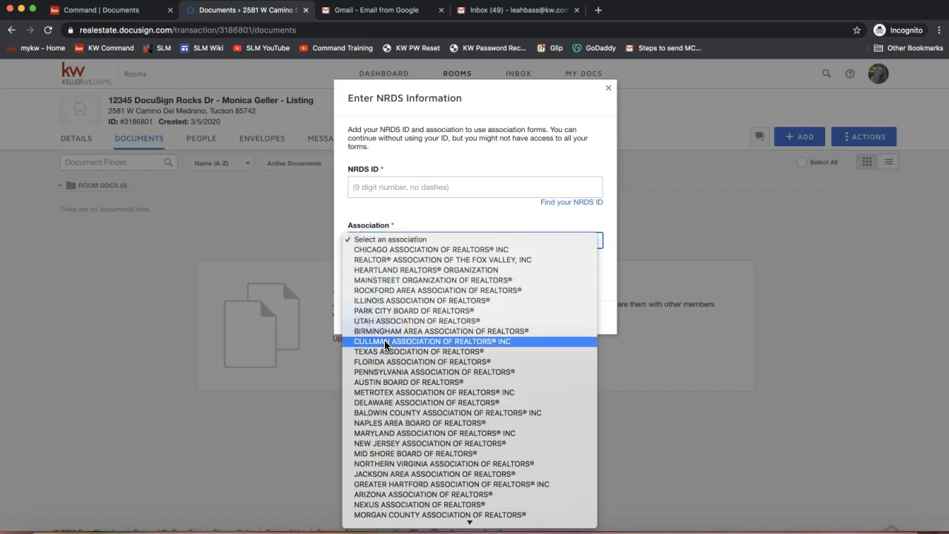
{"action": "scroll", "coordinate": [434, 297], "scroll_direction": "down", "scroll_amount": 5}
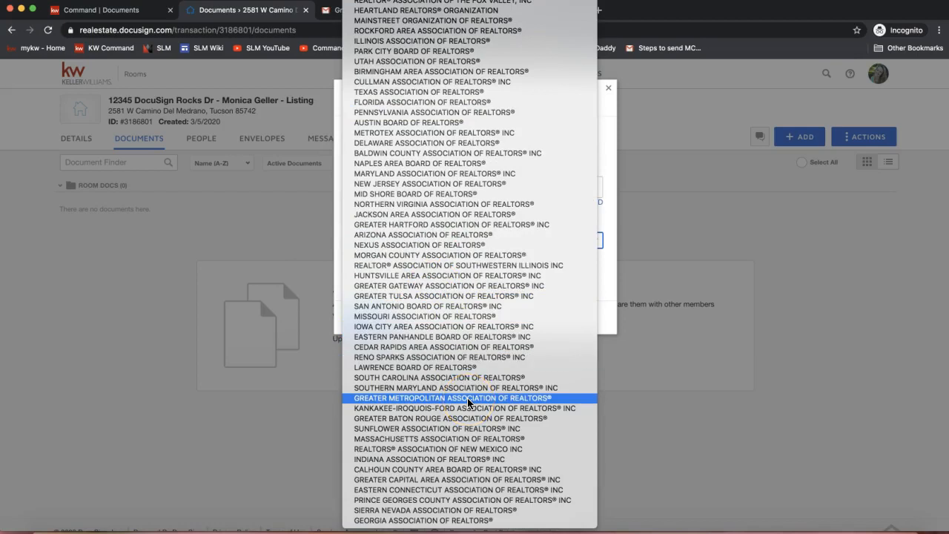
{"action": "scroll", "coordinate": [468, 403], "scroll_direction": "up", "scroll_amount": 1}
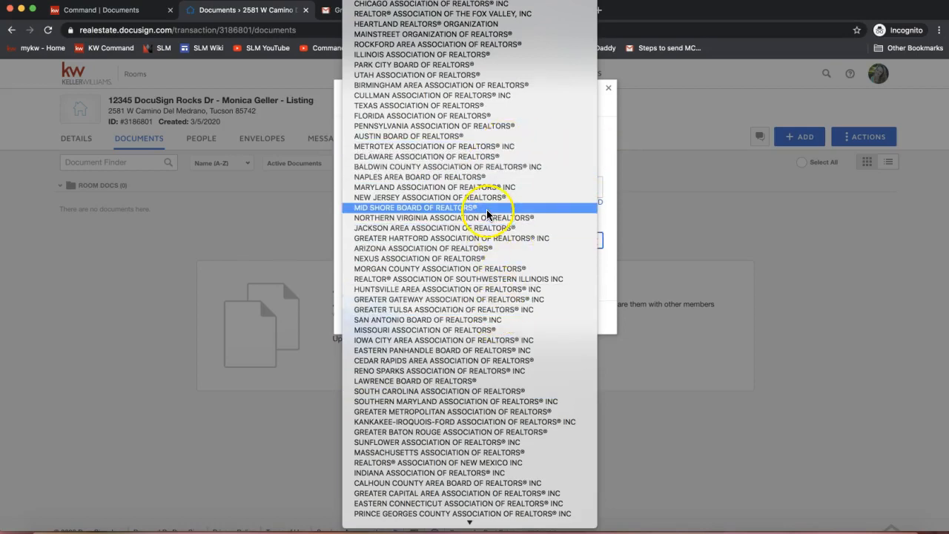
{"action": "left_click", "coordinate": [608, 135]}
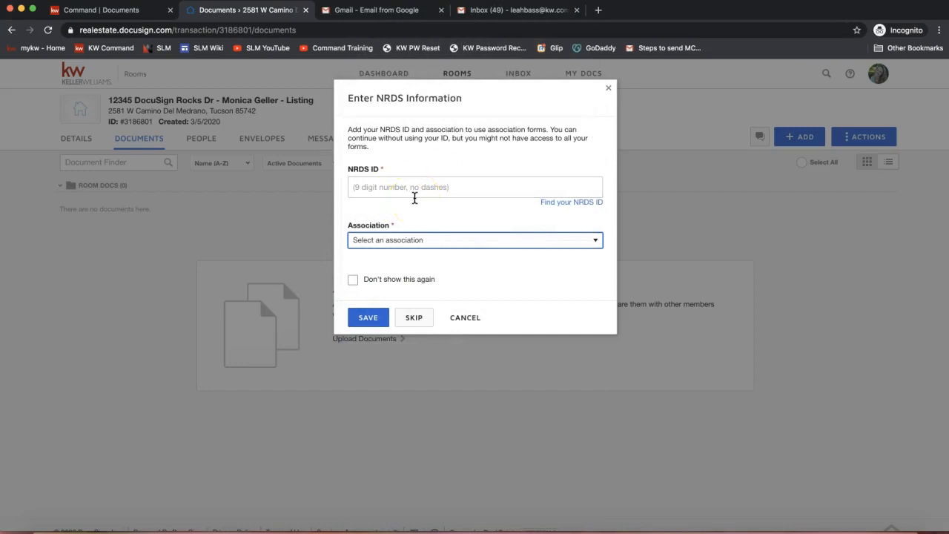
{"action": "left_click", "coordinate": [384, 187]}
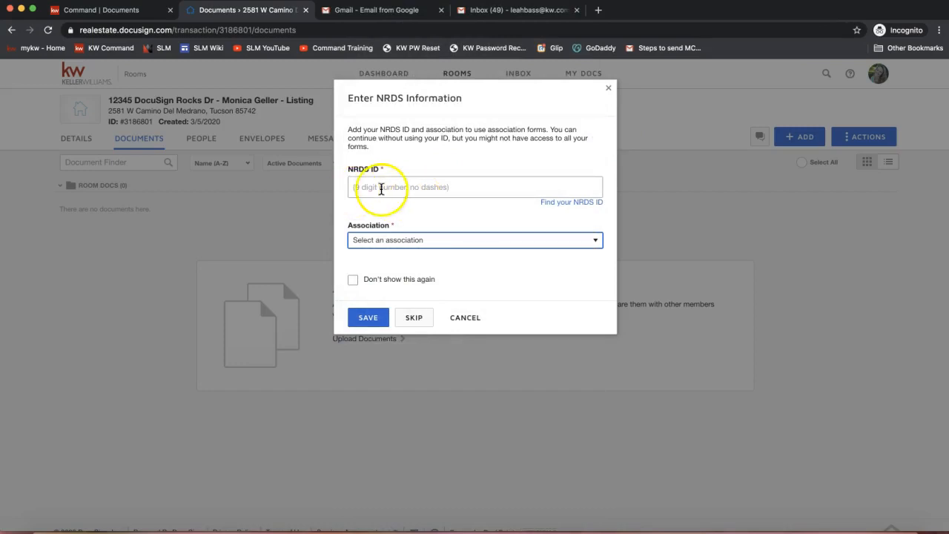
{"action": "left_click", "coordinate": [381, 237]}
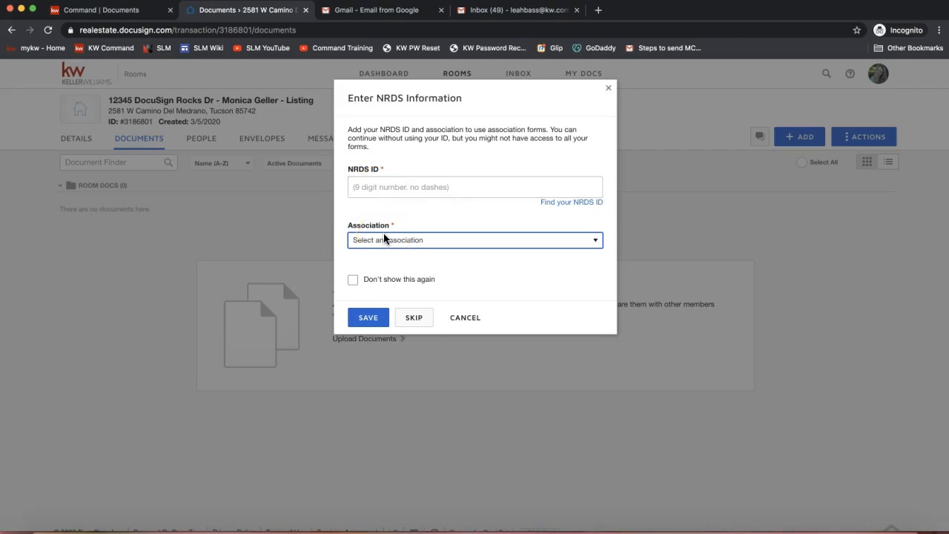
{"action": "left_click", "coordinate": [406, 317]}
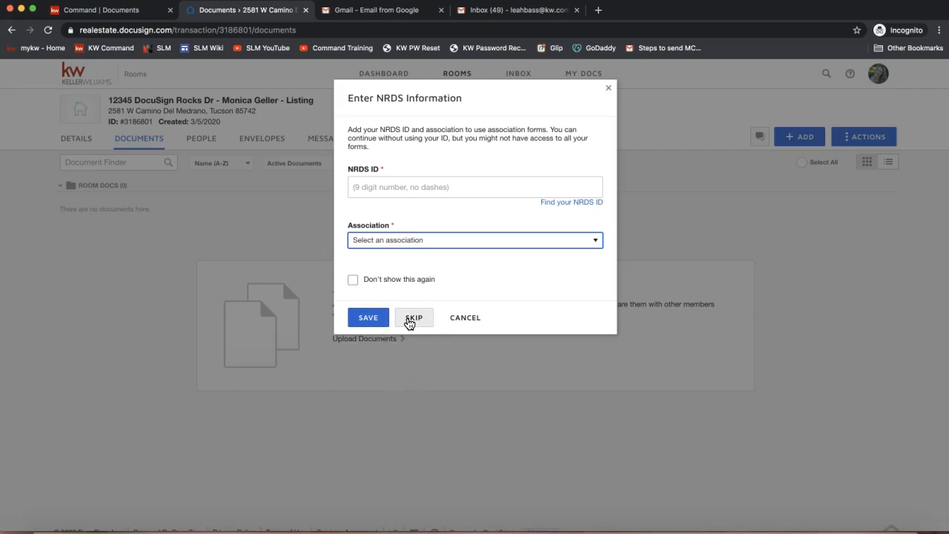
{"action": "left_click", "coordinate": [408, 321]}
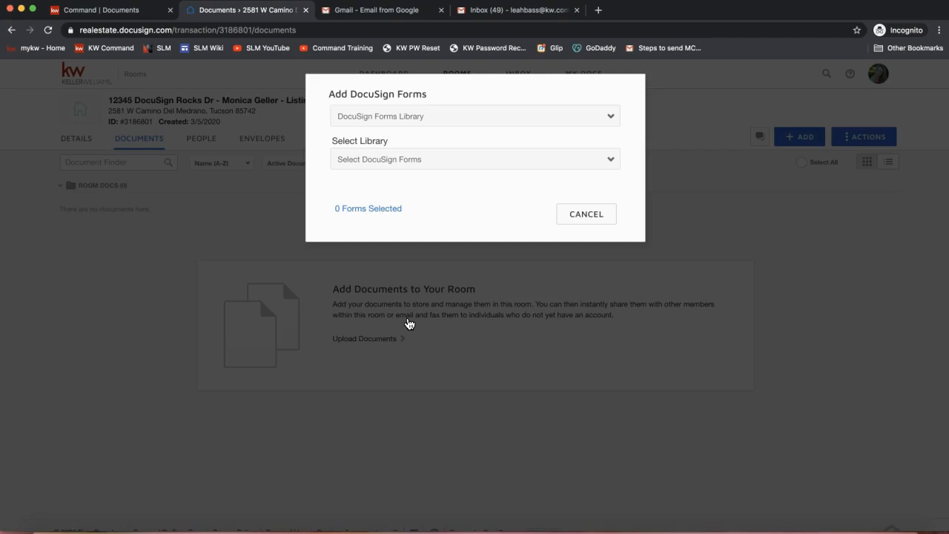
Examine the form source options and the libraries offered under DocuSign Forms Library
{"action": "triple_click", "coordinate": [332, 92]}
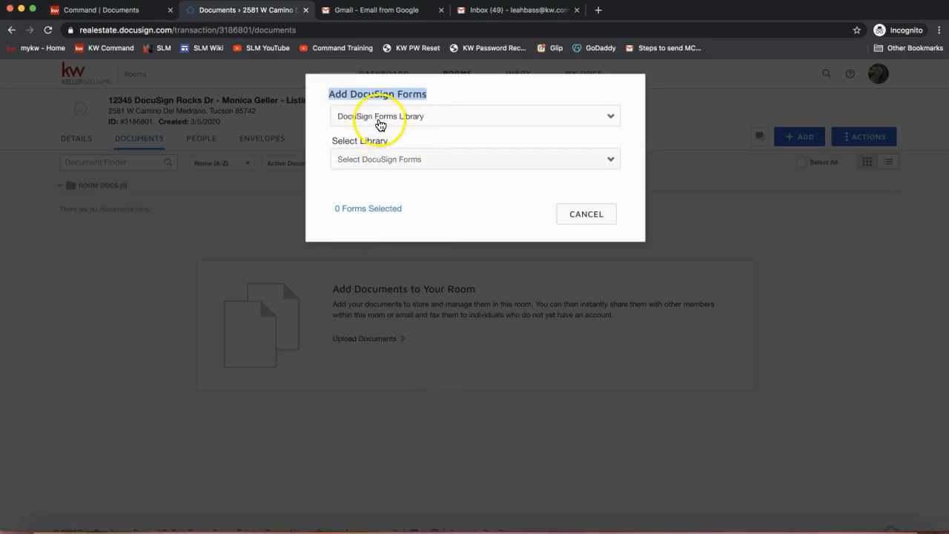
{"action": "left_click", "coordinate": [363, 121]}
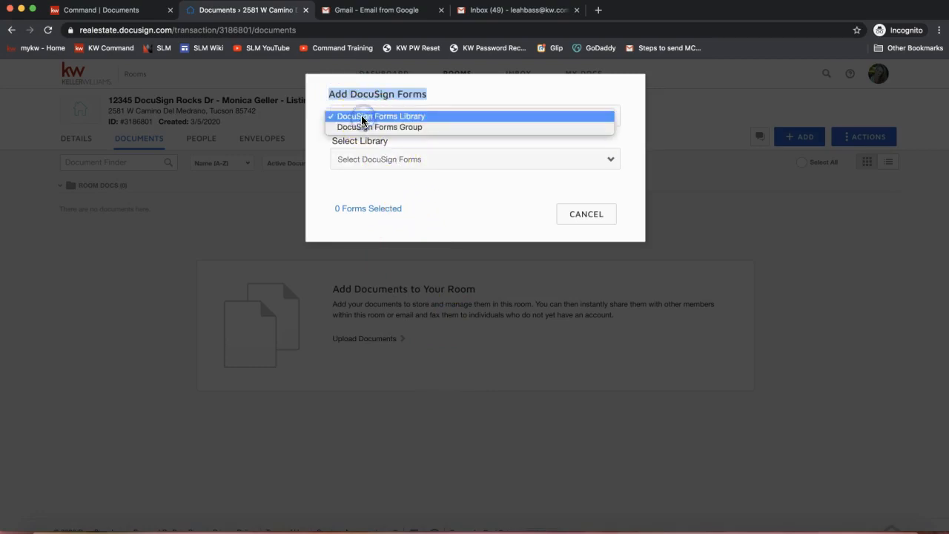
{"action": "left_click", "coordinate": [502, 94]}
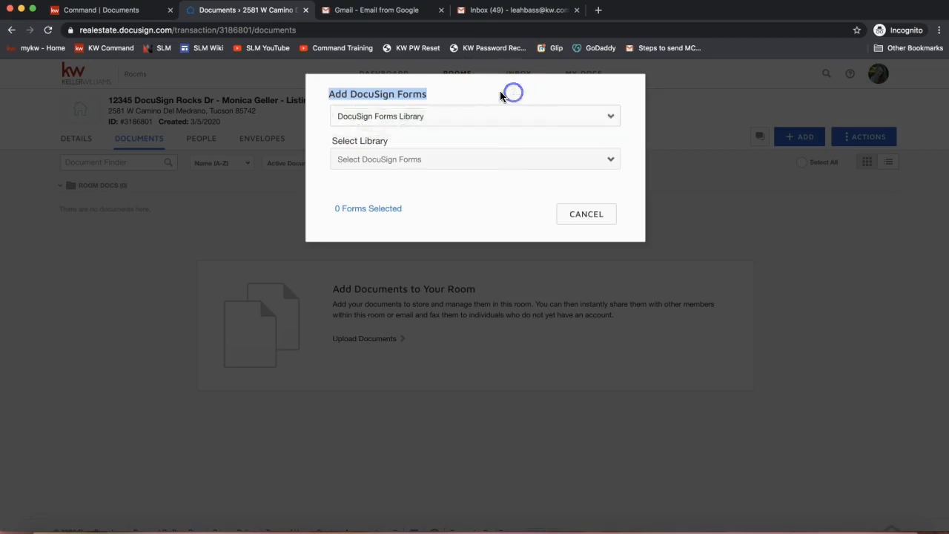
{"action": "left_click", "coordinate": [455, 119]}
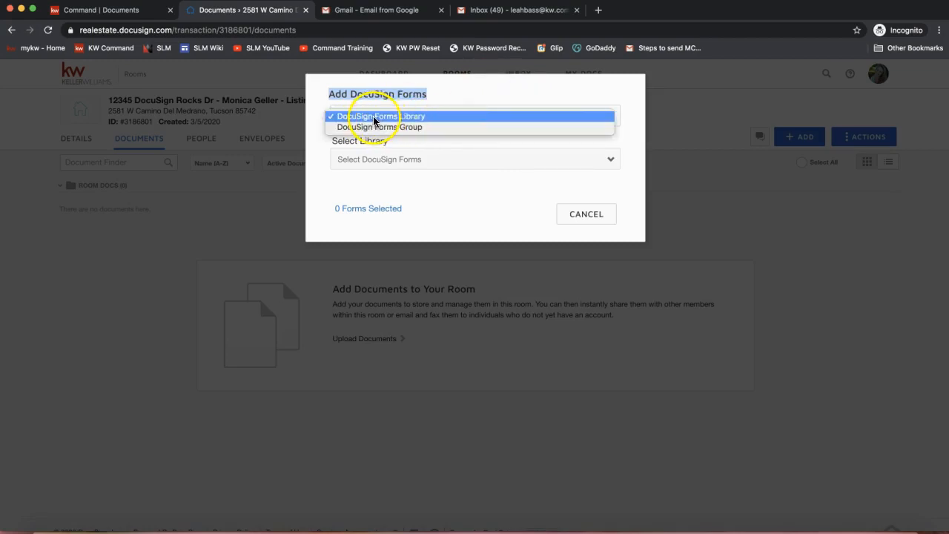
{"action": "left_click", "coordinate": [443, 116]}
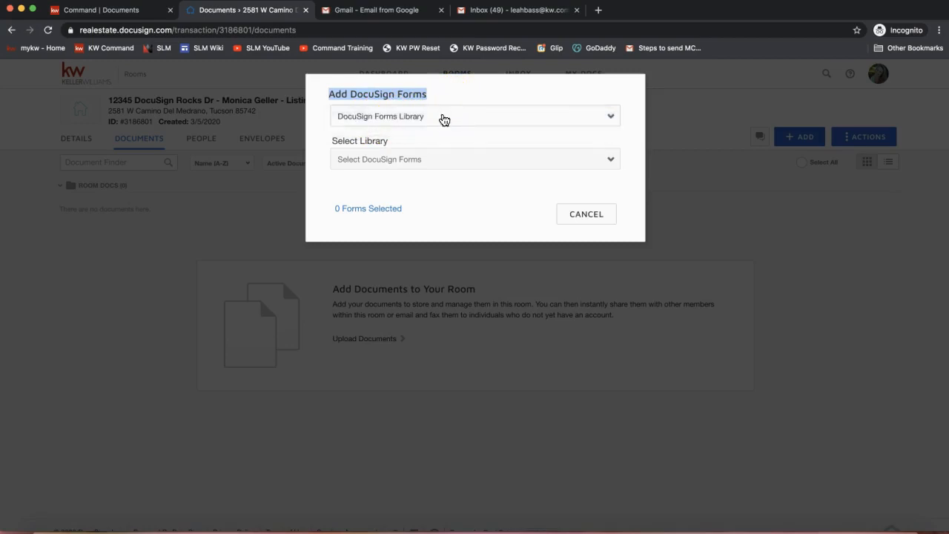
{"action": "left_click", "coordinate": [417, 162]}
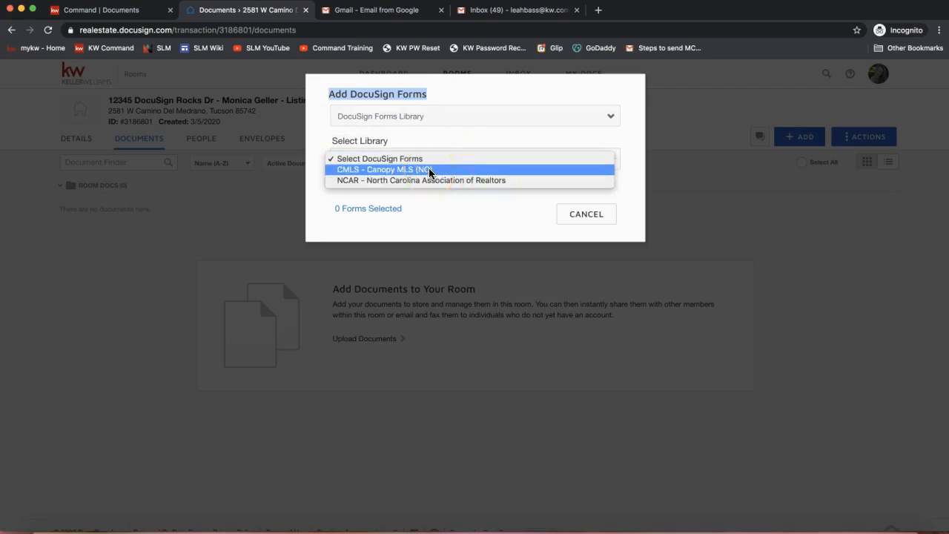
{"action": "left_click", "coordinate": [422, 119]}
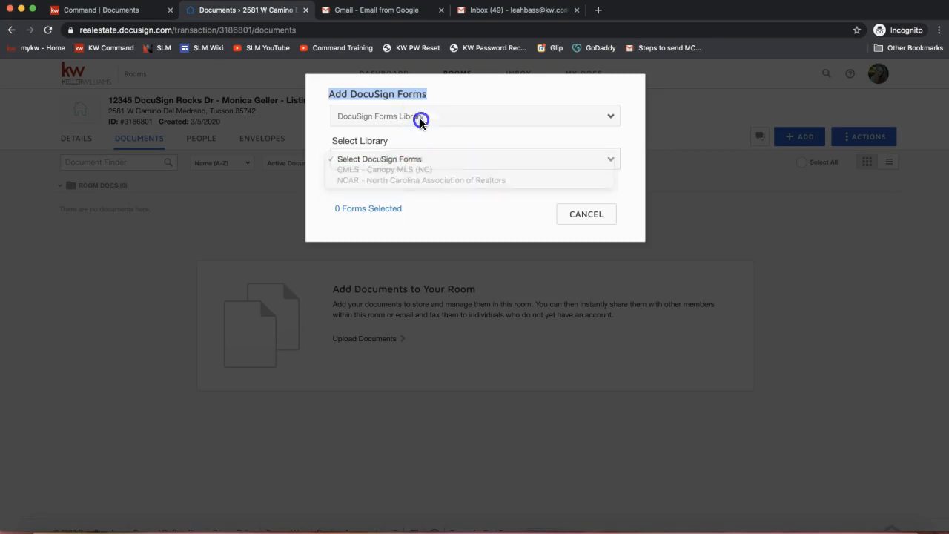
Set the form source to DocuSign Forms Group and choose the NC Listing File group
{"action": "left_click", "coordinate": [404, 116]}
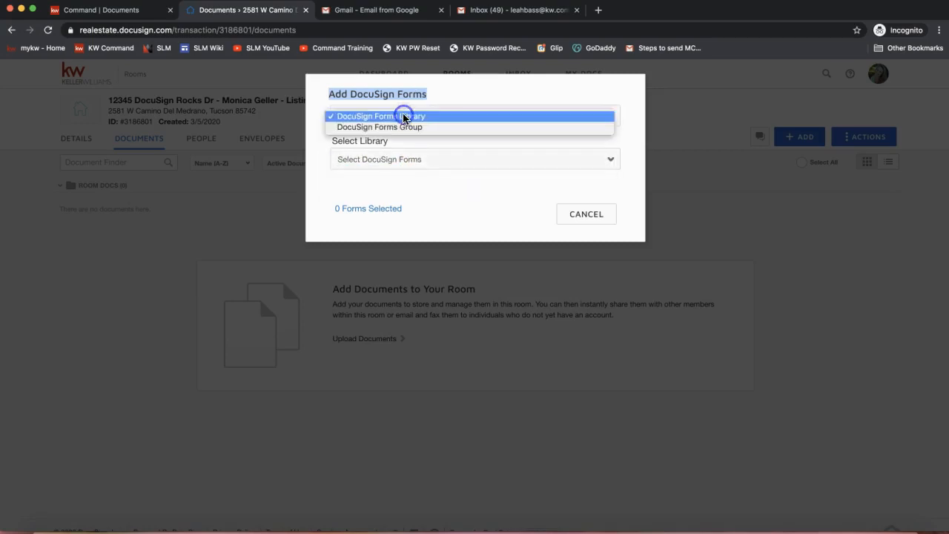
{"action": "left_click", "coordinate": [369, 127]}
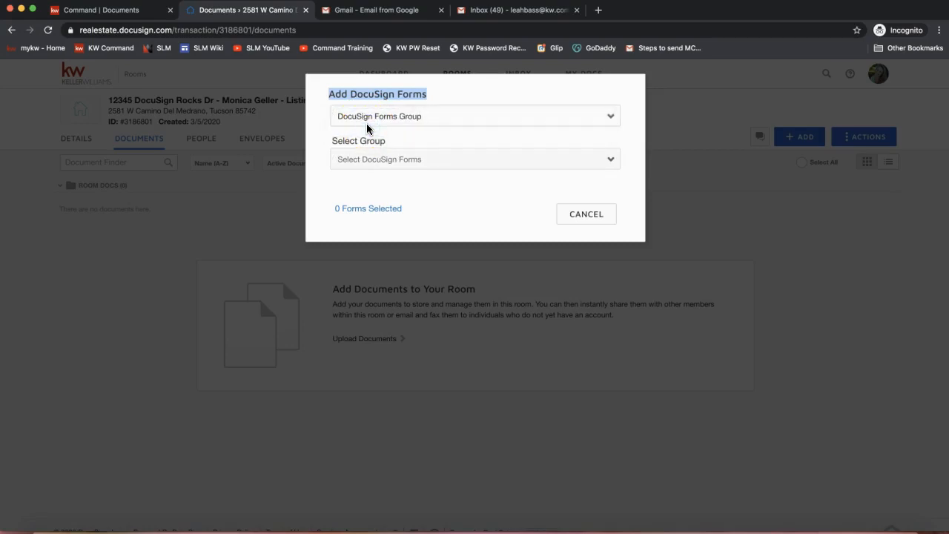
{"action": "left_click", "coordinate": [375, 161]}
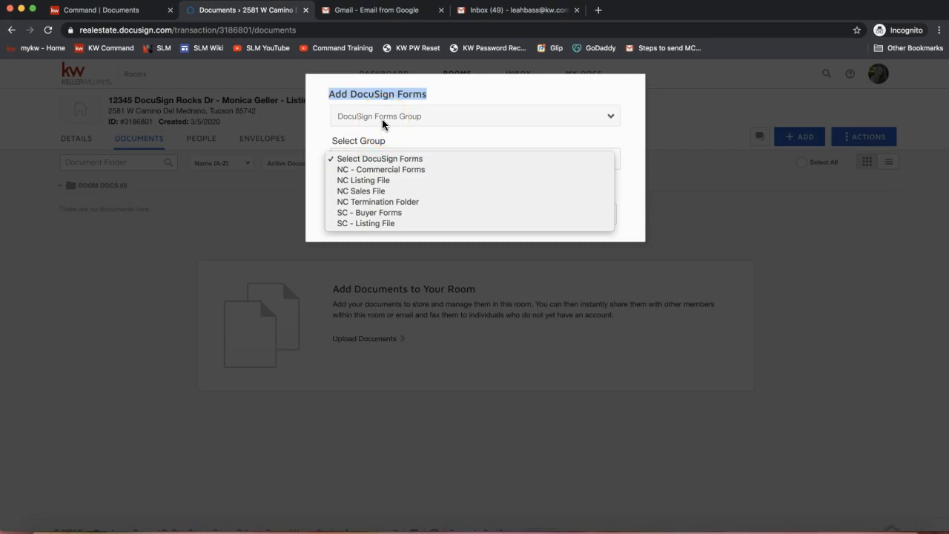
{"action": "left_click", "coordinate": [375, 183]}
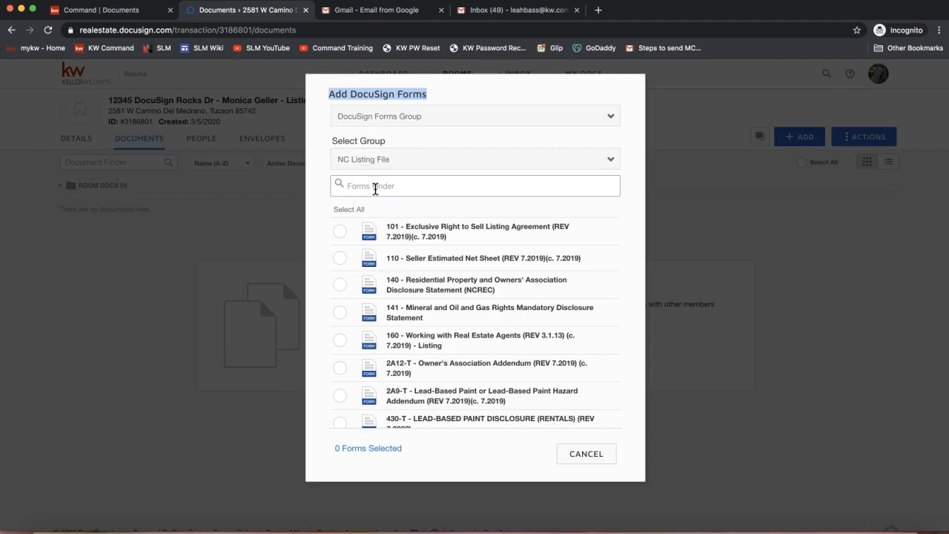
Filter the group's forms by "listi" and select the 101 - Exclusive Right to Sell Listing Agreement
{"action": "left_click", "coordinate": [375, 189]}
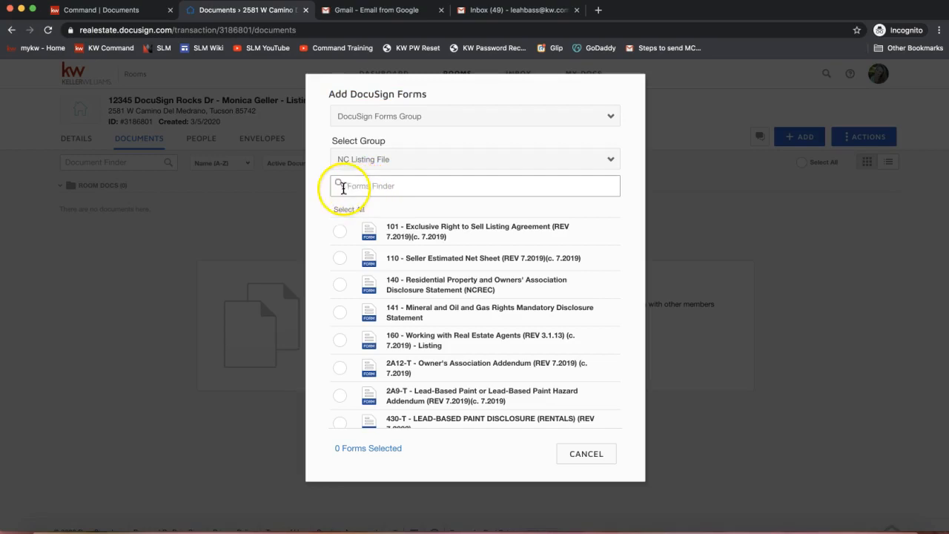
{"action": "left_click", "coordinate": [379, 193]}
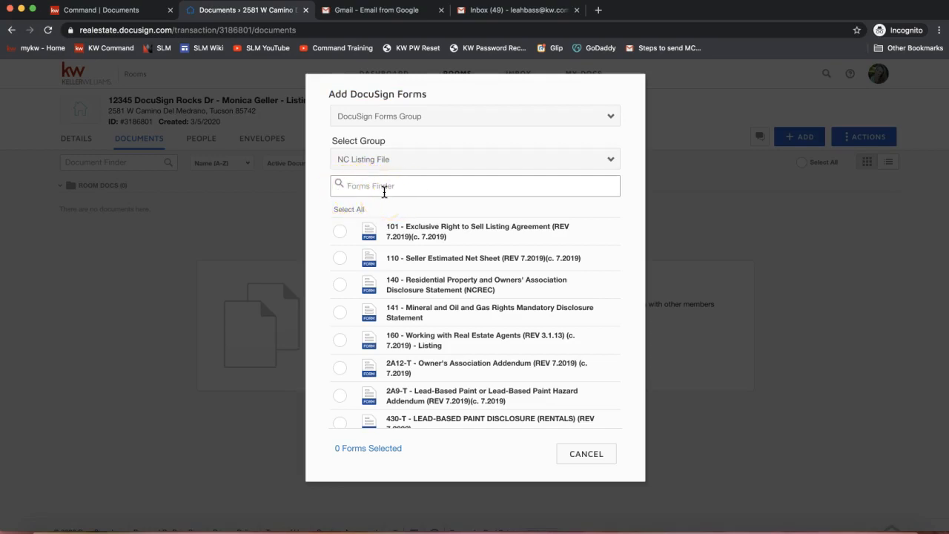
{"action": "type", "text": "listig"}
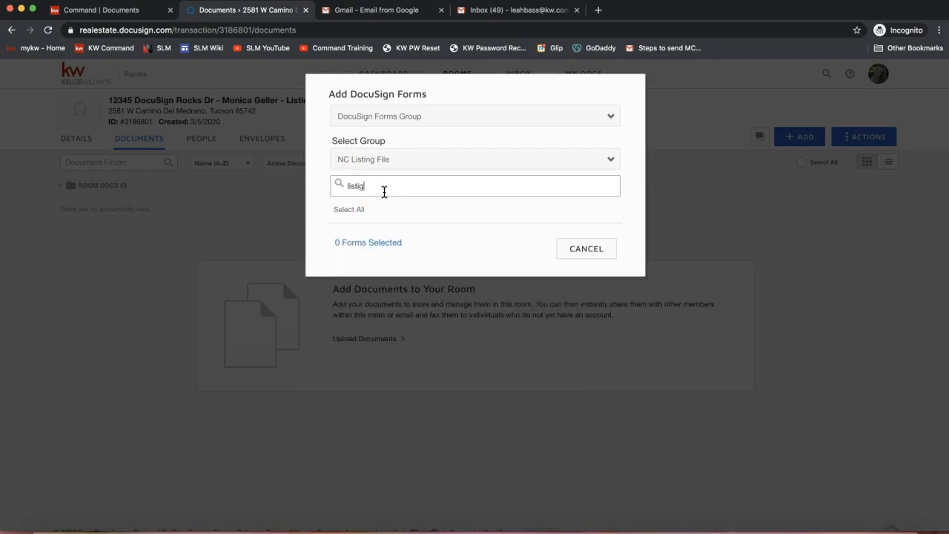
{"action": "key", "text": "BackSpace"}
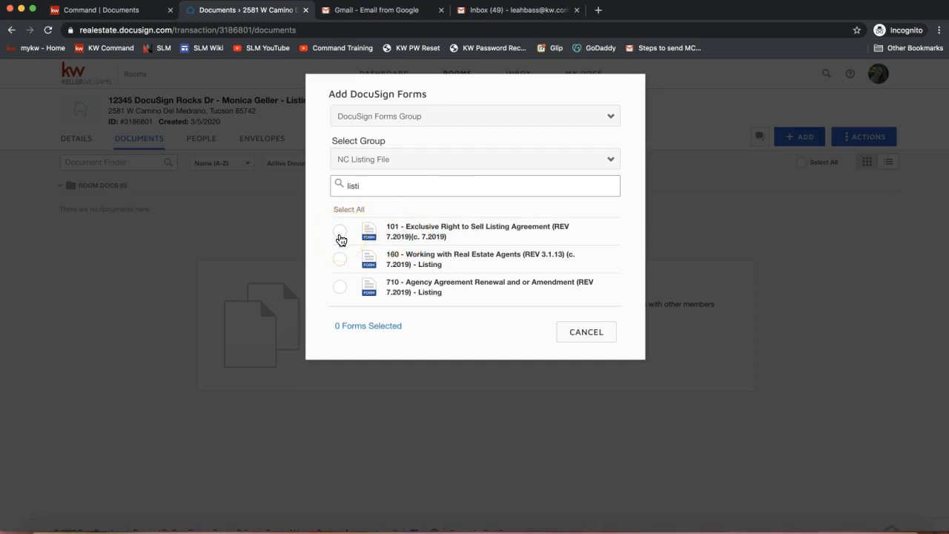
{"action": "left_click", "coordinate": [340, 232]}
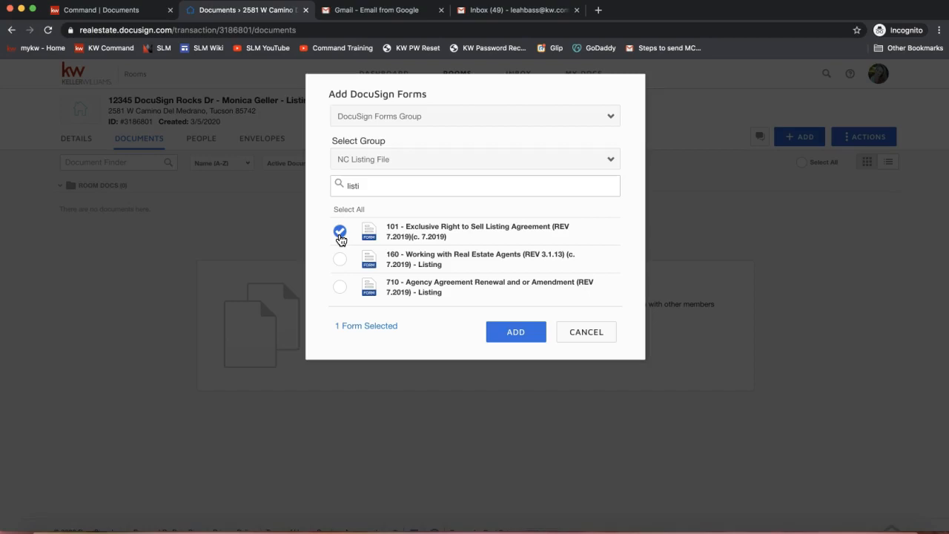
{"action": "left_click", "coordinate": [518, 340]}
Recheck the form source, group and search term, and add the selected listing agreement to the room
{"action": "left_click", "coordinate": [395, 117]}
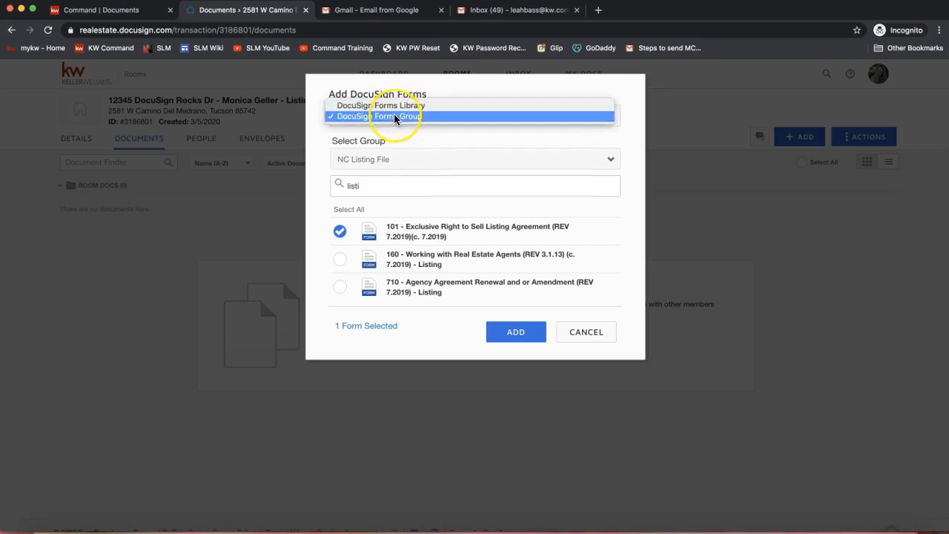
{"action": "left_click", "coordinate": [395, 117]}
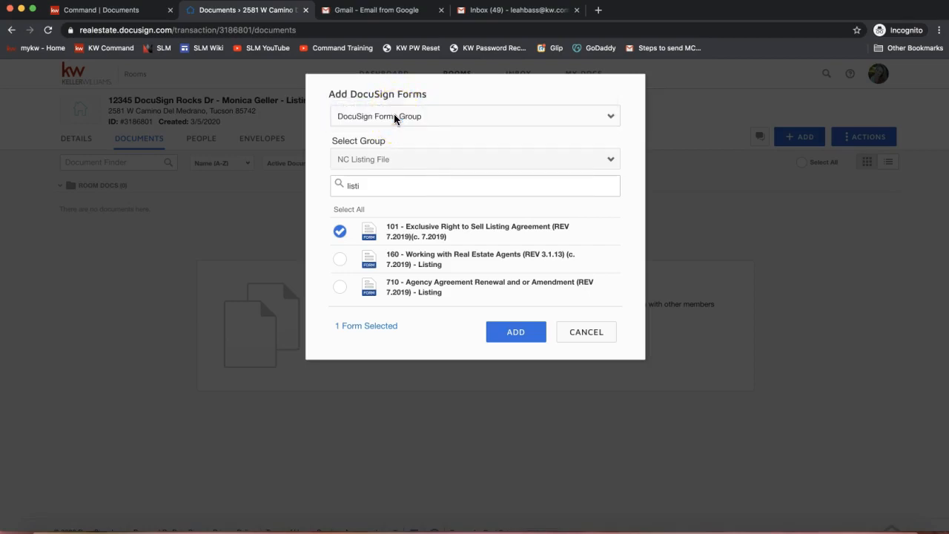
{"action": "left_click", "coordinate": [383, 165]}
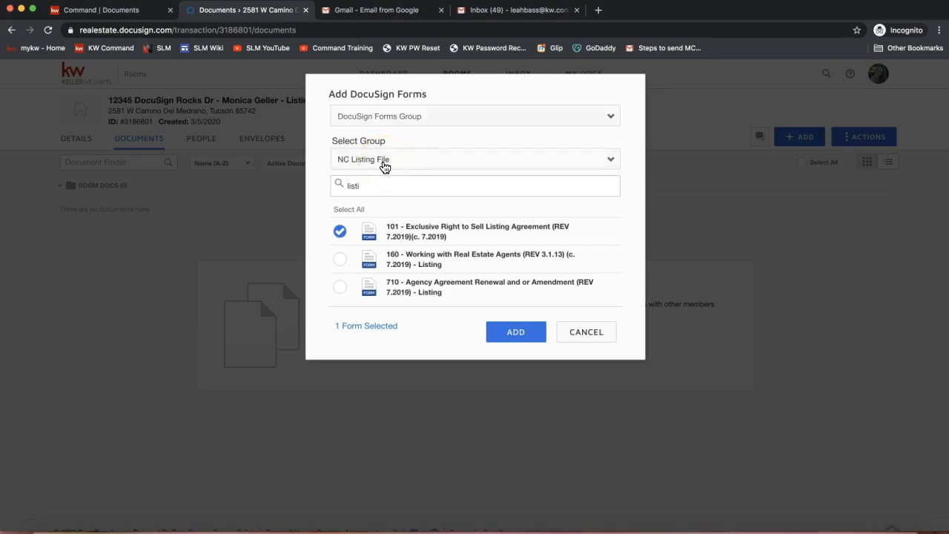
{"action": "left_click", "coordinate": [383, 164]}
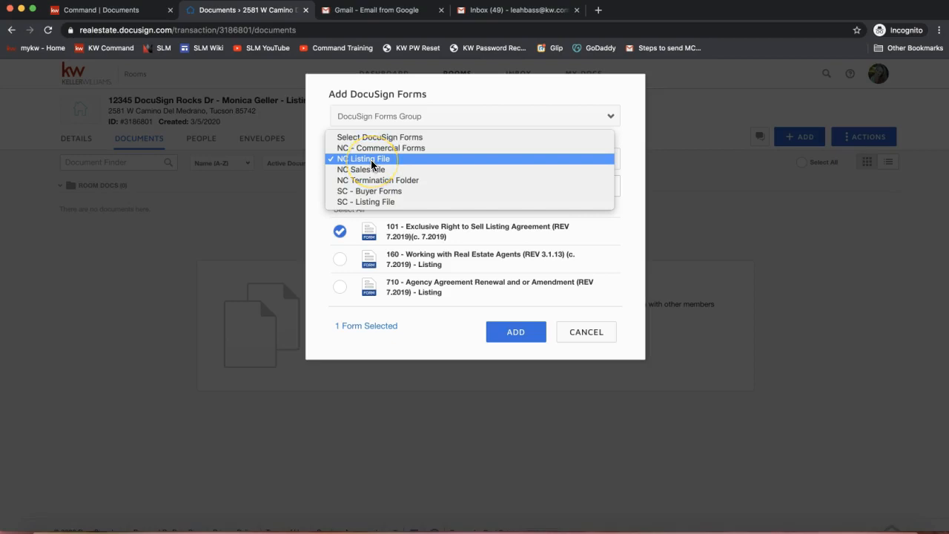
{"action": "left_click", "coordinate": [370, 160]}
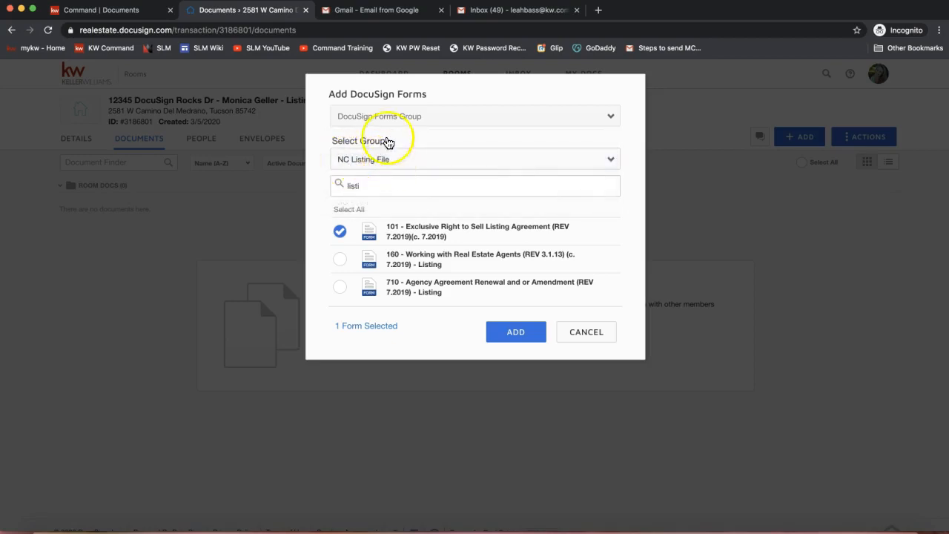
{"action": "double_click", "coordinate": [361, 186]}
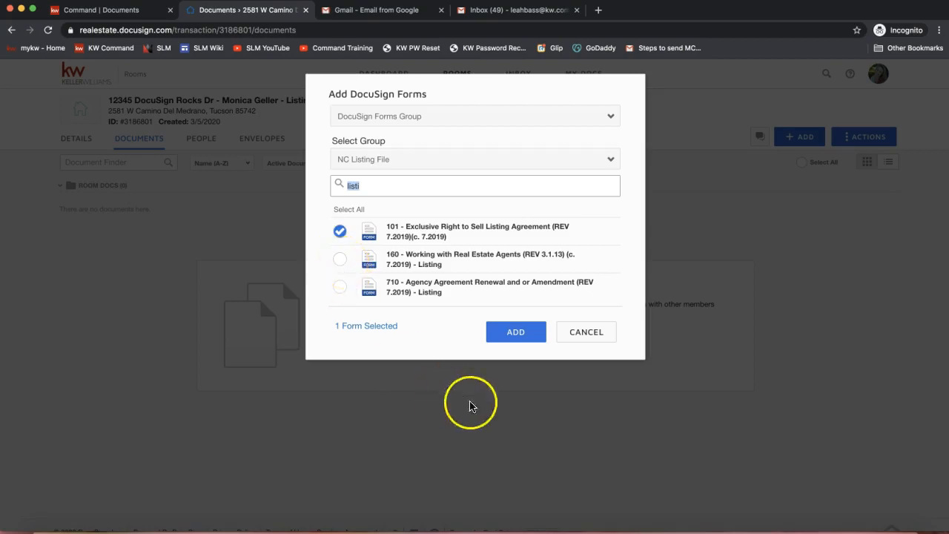
{"action": "left_click", "coordinate": [514, 337]}
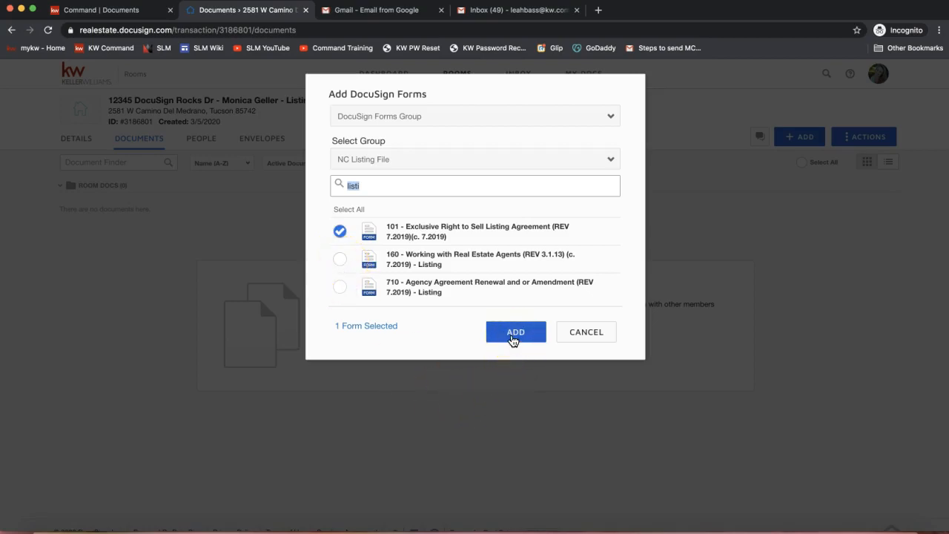
Add the selected 101 - Exclusive Right to Sell Listing Agreement to the room and open the form for editing
{"action": "left_click", "coordinate": [511, 335]}
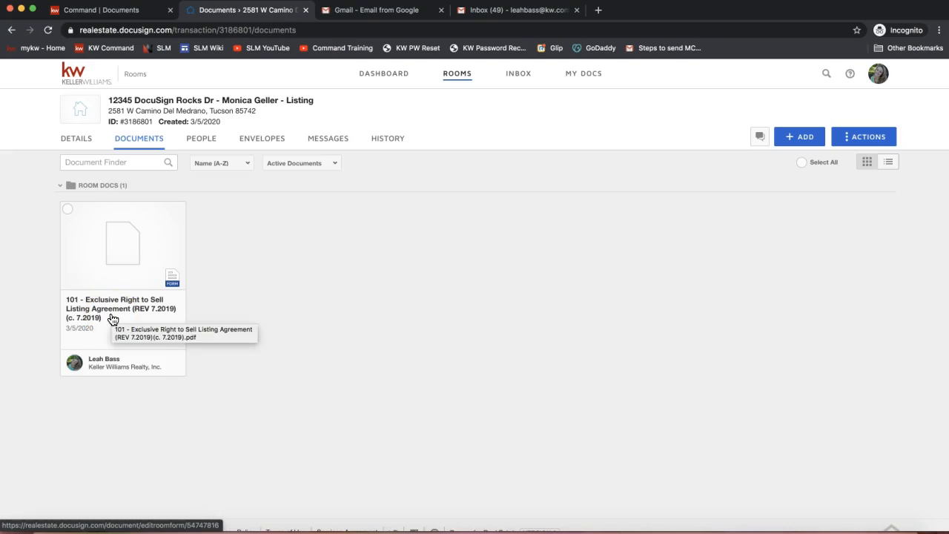
{"action": "left_click", "coordinate": [102, 278]}
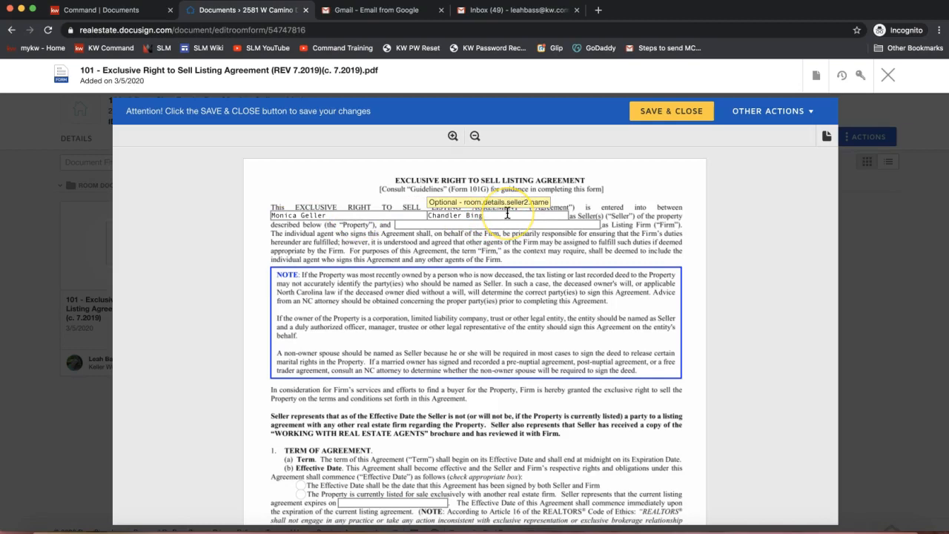
Enter Keller Williams Realty as the Listing Firm in the agreement's opening paragraph
{"action": "left_click", "coordinate": [444, 223]}
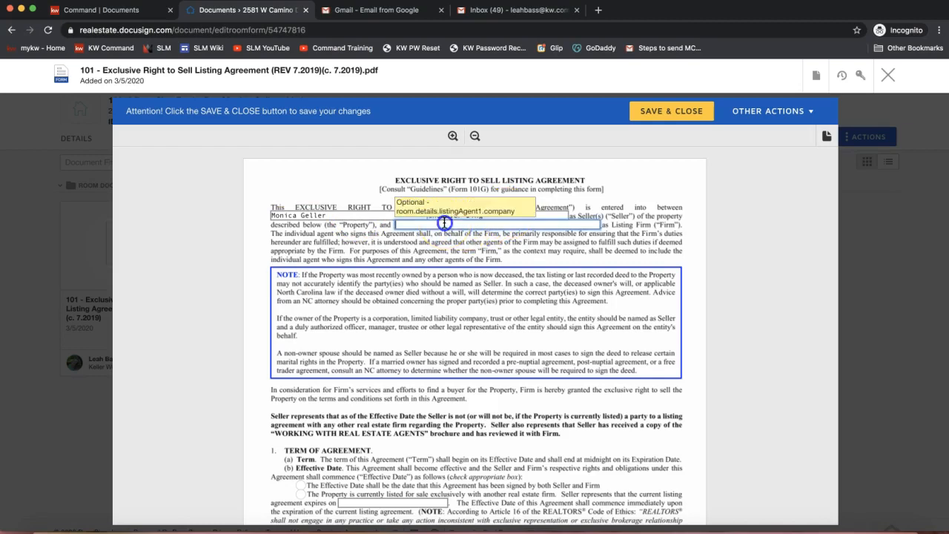
{"action": "type", "text": "Keller Williams Realty"}
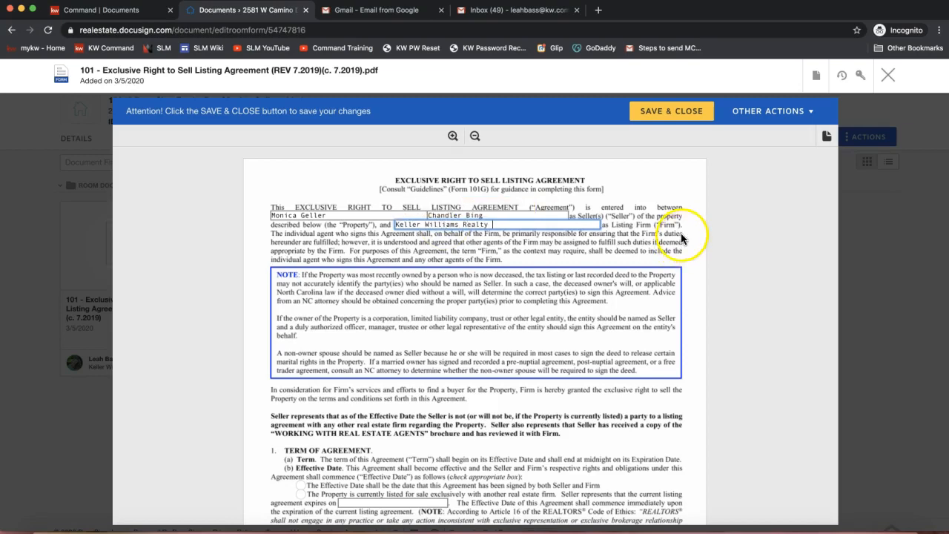
Under Effective Date, choose that the property is currently listed exclusively with another real estate firm, then open the Expiration Date for editing and review the property fields
{"action": "scroll", "coordinate": [455, 234], "scroll_direction": "down", "scroll_amount": 3}
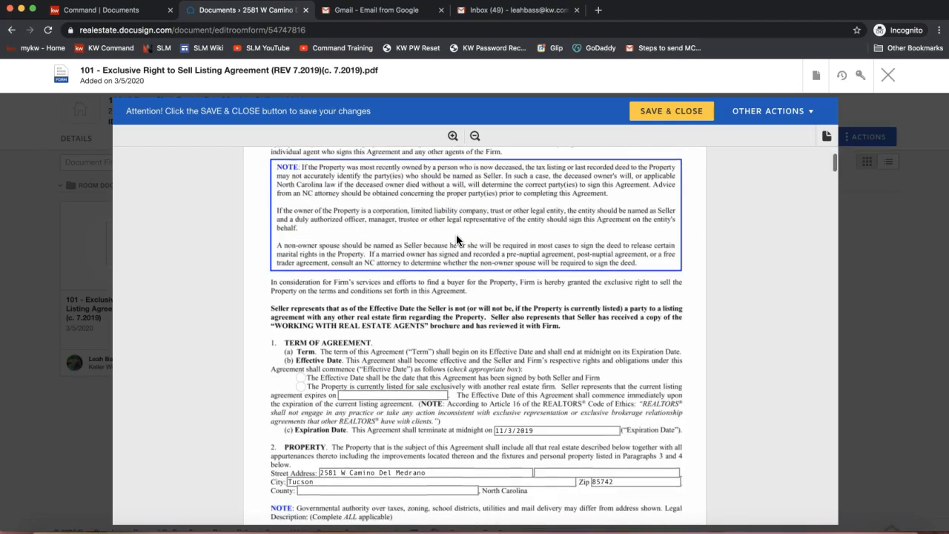
{"action": "scroll", "coordinate": [456, 235], "scroll_direction": "down", "scroll_amount": 2}
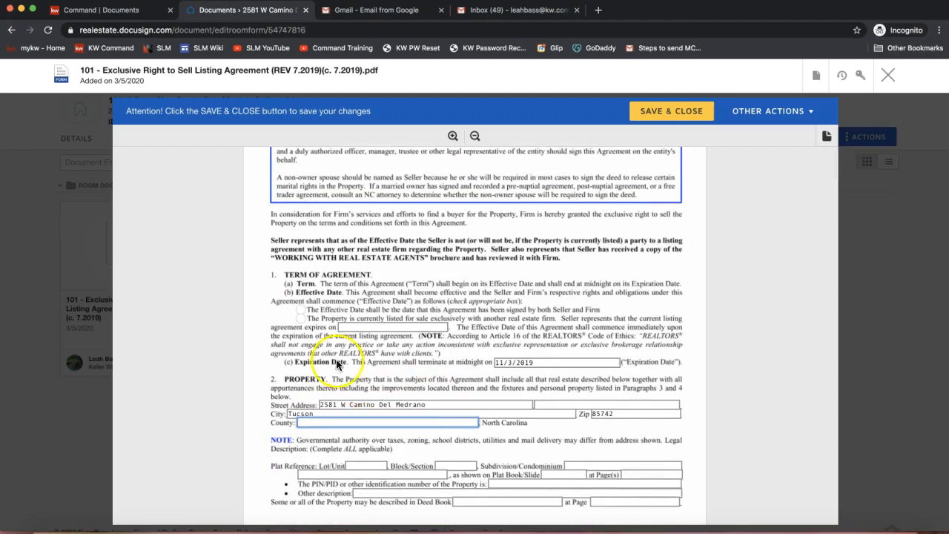
{"action": "left_click", "coordinate": [300, 319]}
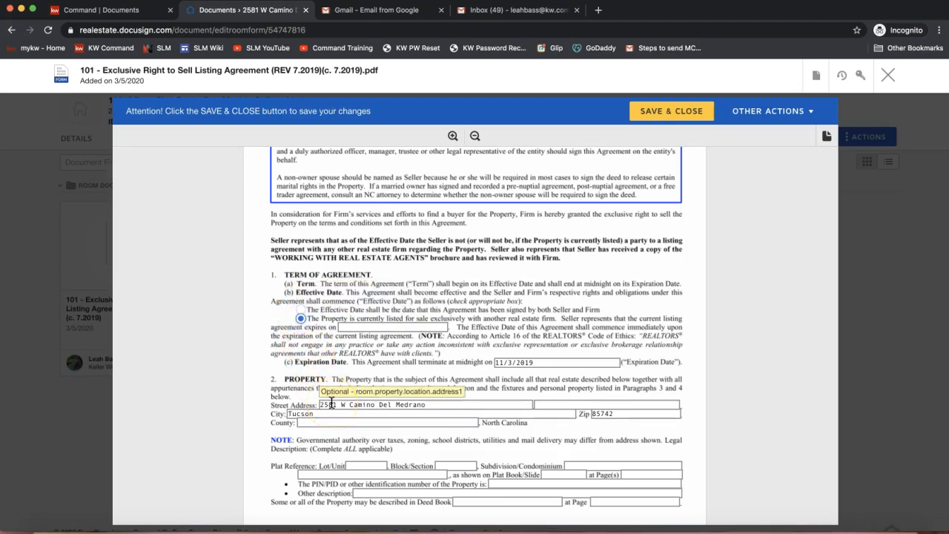
{"action": "left_click", "coordinate": [555, 362]}
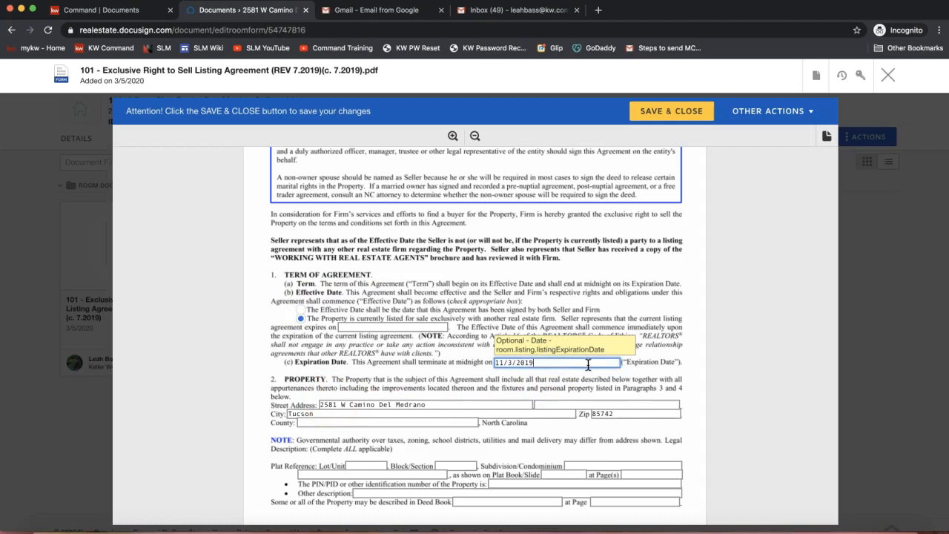
{"action": "scroll", "coordinate": [606, 376], "scroll_direction": "down", "scroll_amount": 1}
{"action": "scroll", "coordinate": [610, 377], "scroll_direction": "down", "scroll_amount": 2}
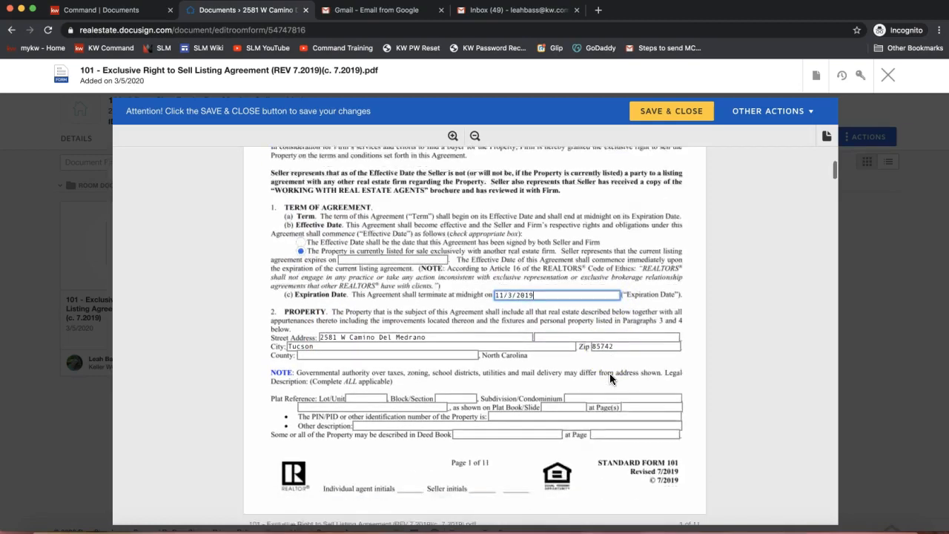
{"action": "scroll", "coordinate": [610, 377], "scroll_direction": "down", "scroll_amount": 2}
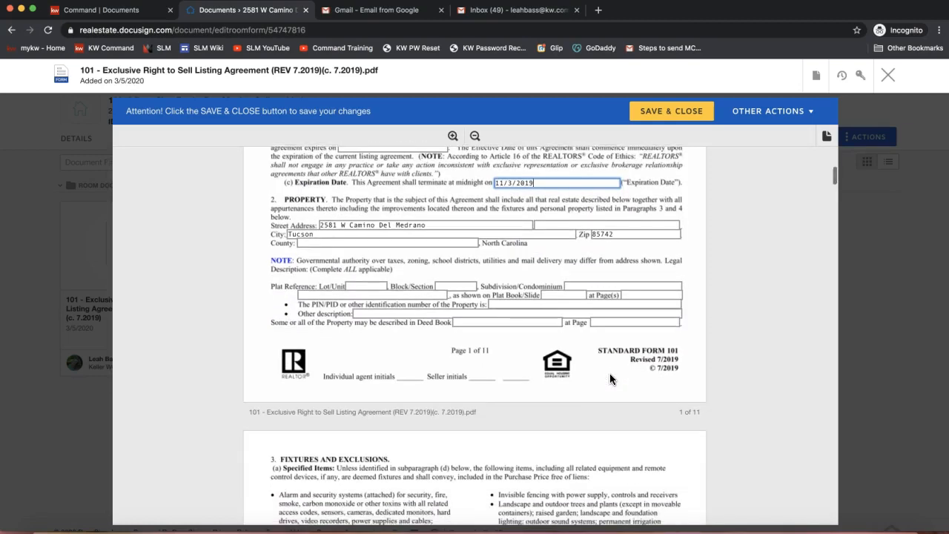
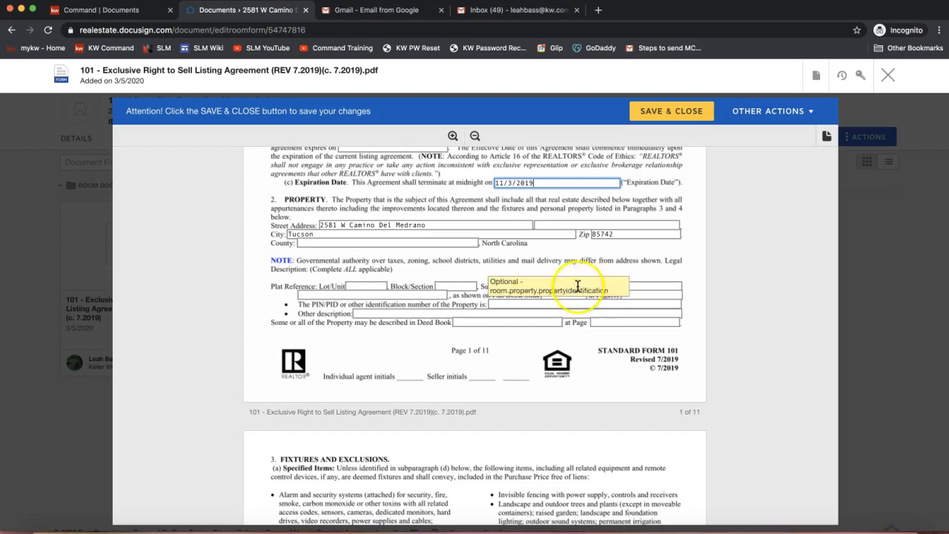
Save and close the Exclusive Right to Sell Listing Agreement form, and reopen it from the room's documents
{"action": "scroll", "coordinate": [562, 361], "scroll_direction": "up", "scroll_amount": 5}
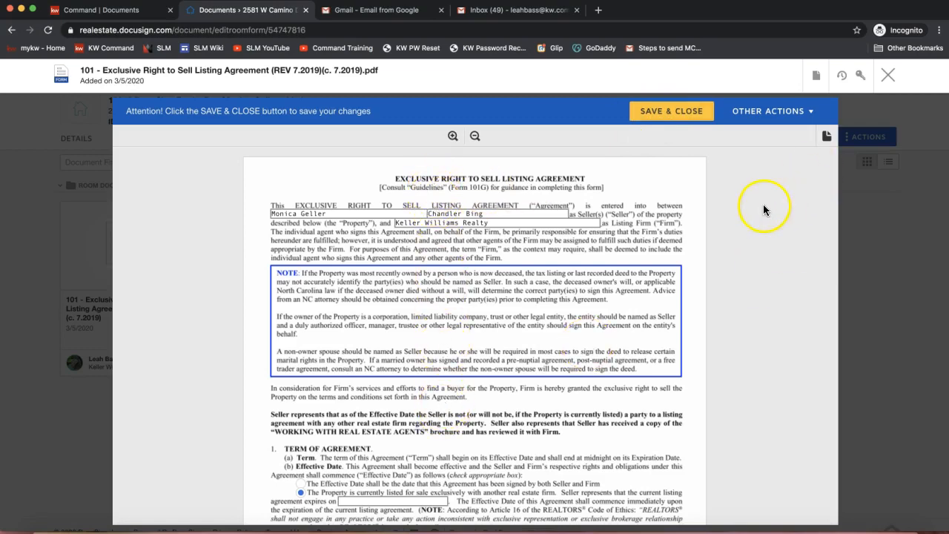
{"action": "left_click", "coordinate": [669, 113]}
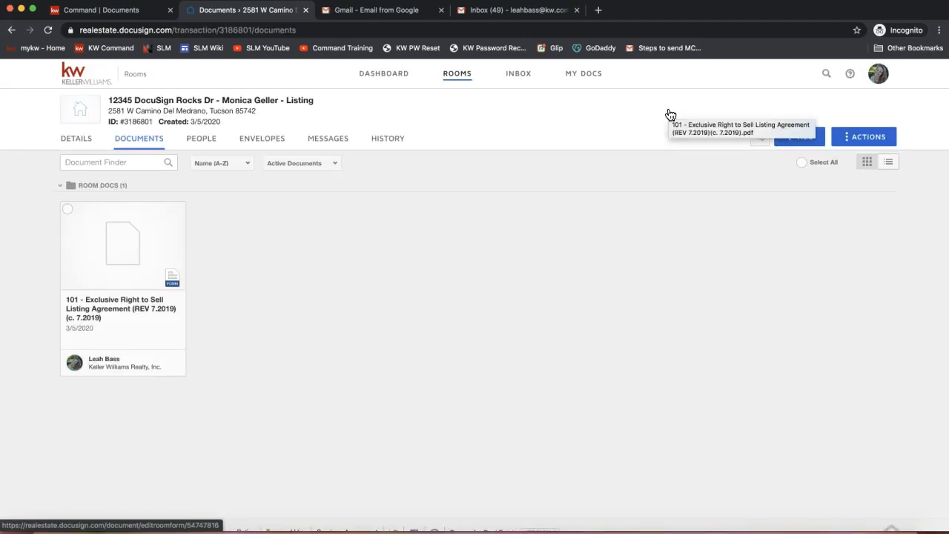
{"action": "left_click", "coordinate": [111, 244]}
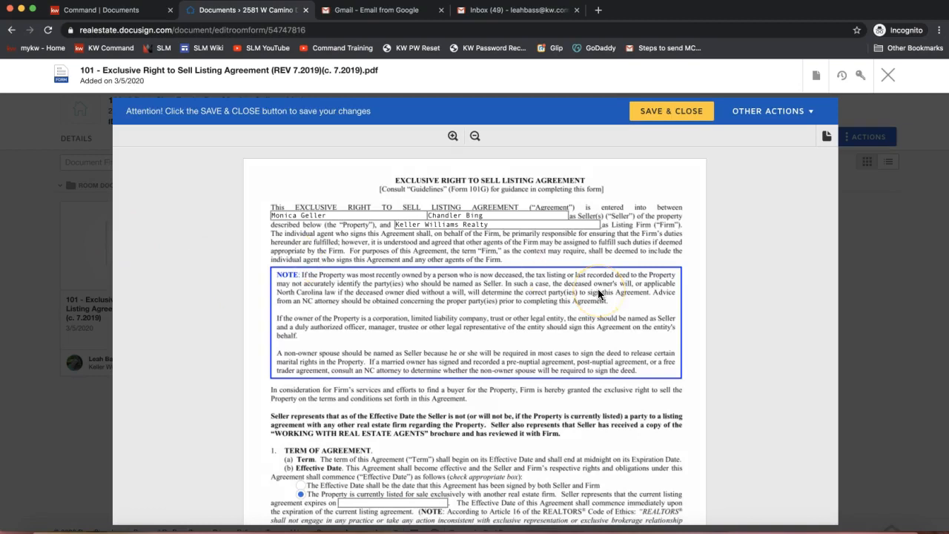
Review the document actions available for the listing agreement and send it to a new DocuSign envelope
{"action": "left_click", "coordinate": [817, 82]}
{"action": "left_click", "coordinate": [818, 82]}
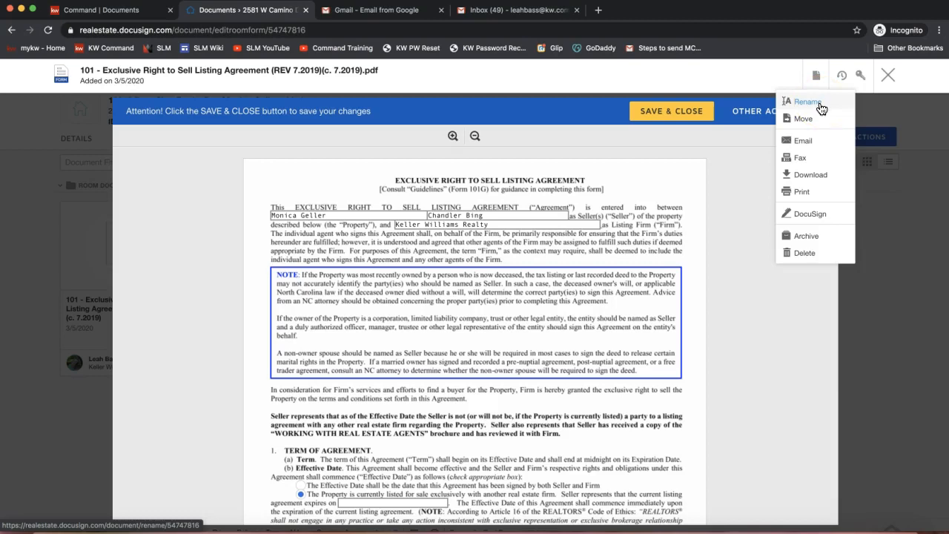
{"action": "left_click", "coordinate": [810, 180]}
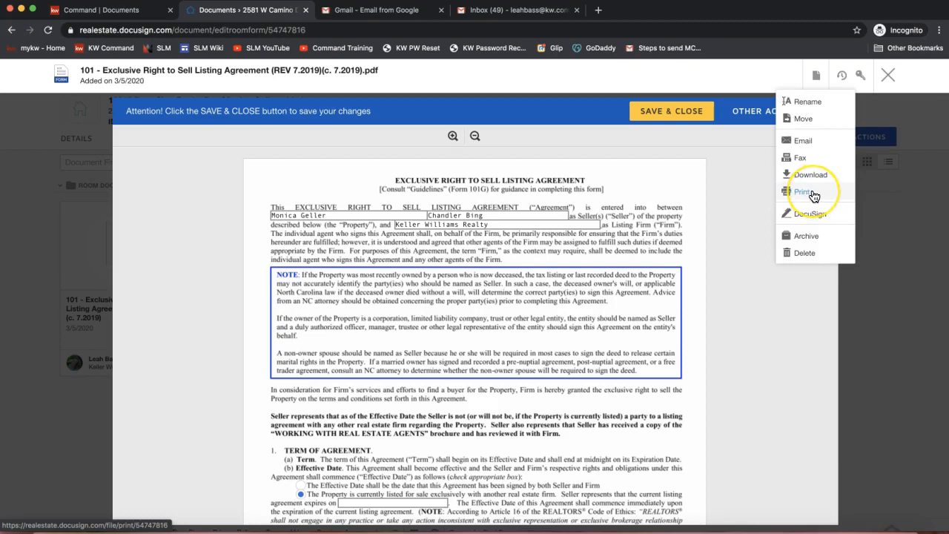
{"action": "left_click", "coordinate": [815, 195]}
{"action": "left_click", "coordinate": [831, 217]}
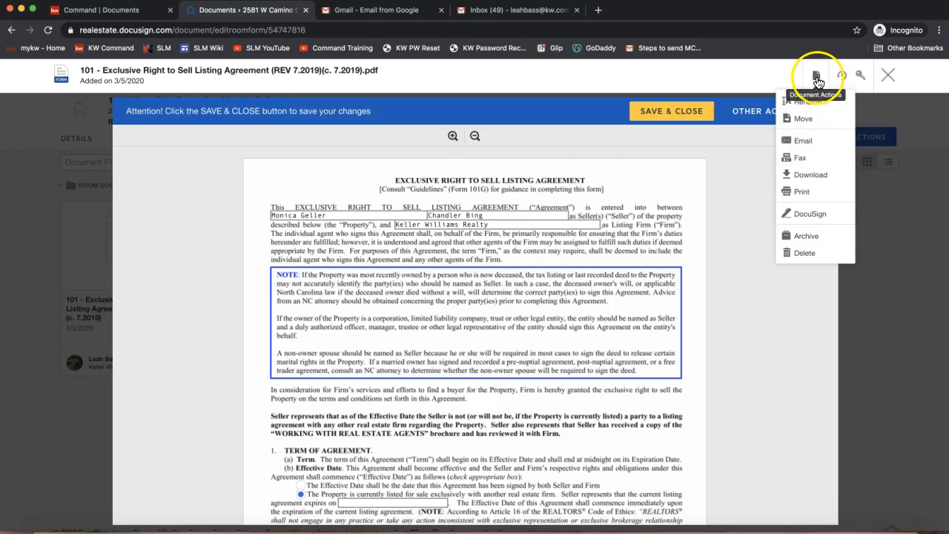
{"action": "left_click", "coordinate": [807, 215]}
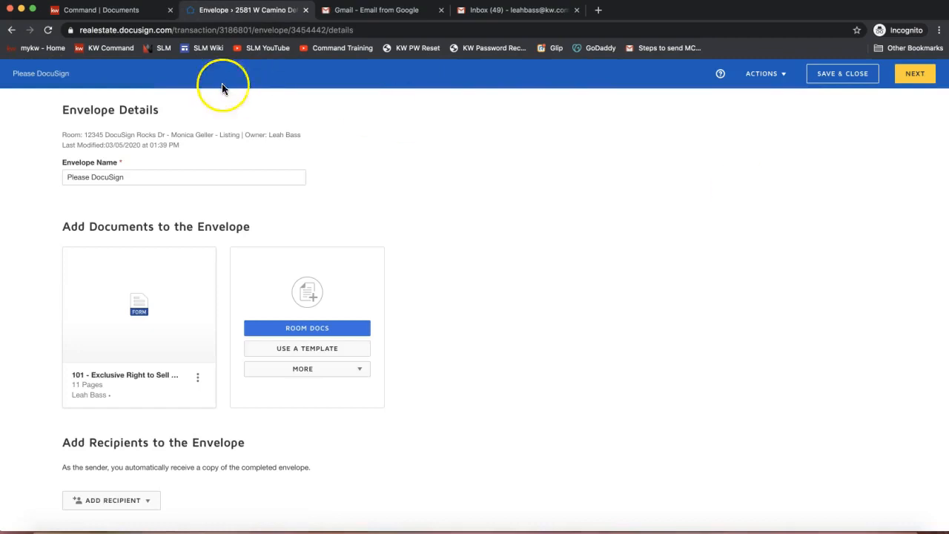
Start adding envelope recipients by pre-tagged role and assign the two sellers to Seller One and Seller Two
{"action": "triple_click", "coordinate": [97, 110]}
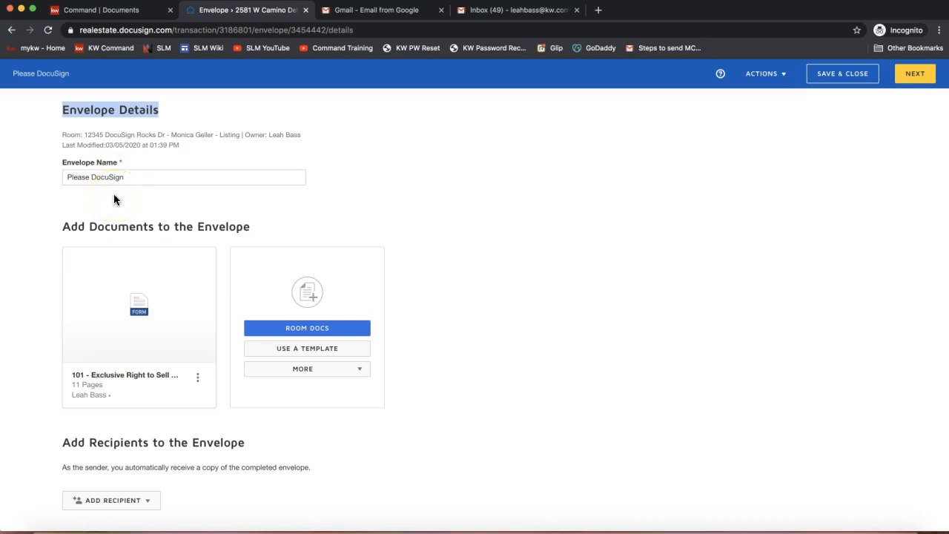
{"action": "scroll", "coordinate": [114, 194], "scroll_direction": "down", "scroll_amount": 3}
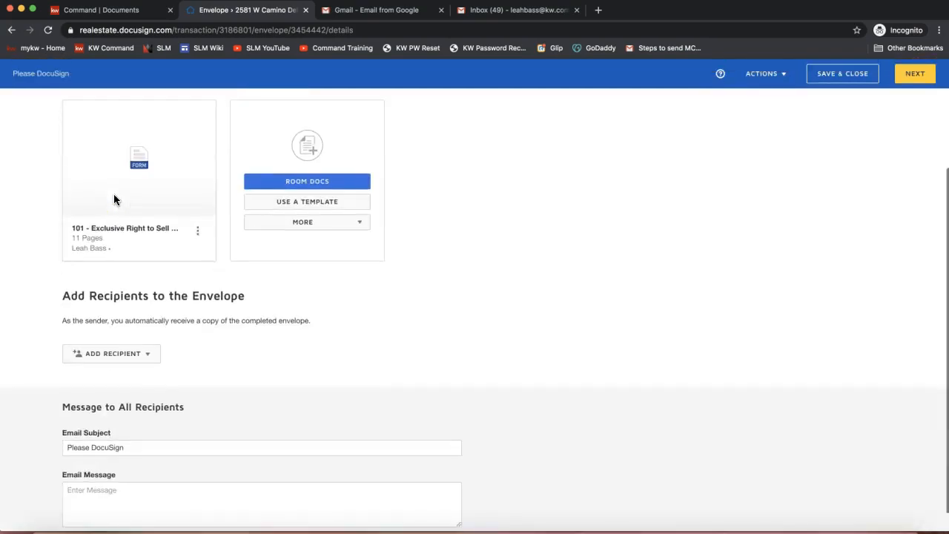
{"action": "triple_click", "coordinate": [130, 296]}
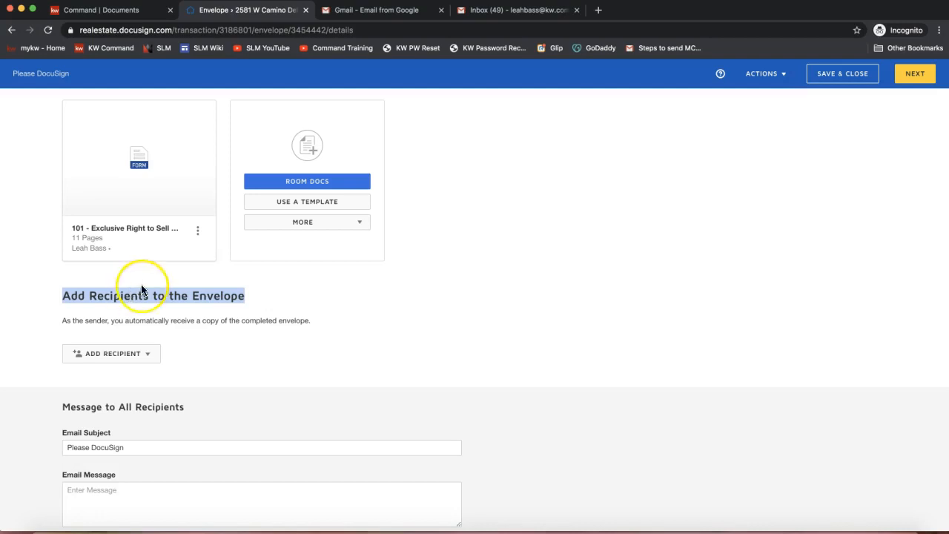
{"action": "scroll", "coordinate": [140, 311], "scroll_direction": "down", "scroll_amount": 1}
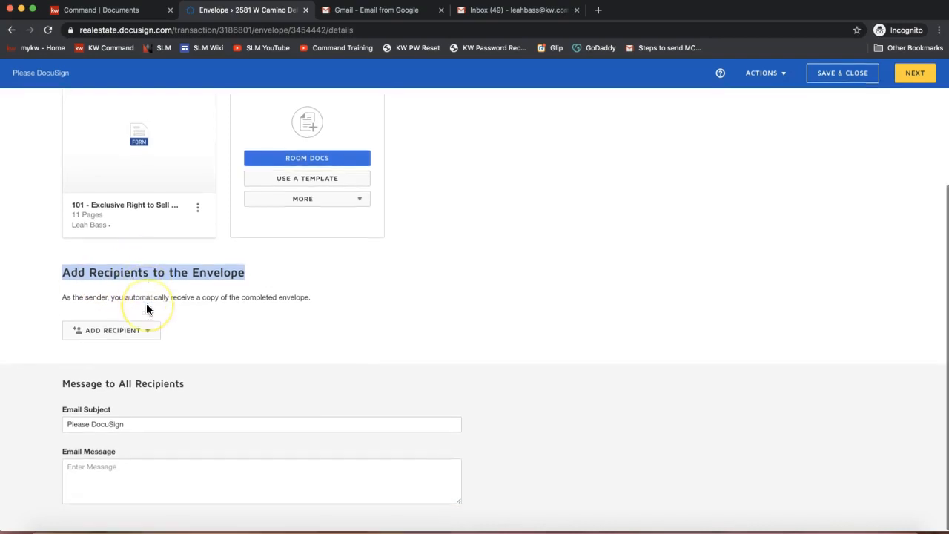
{"action": "left_click", "coordinate": [91, 337]}
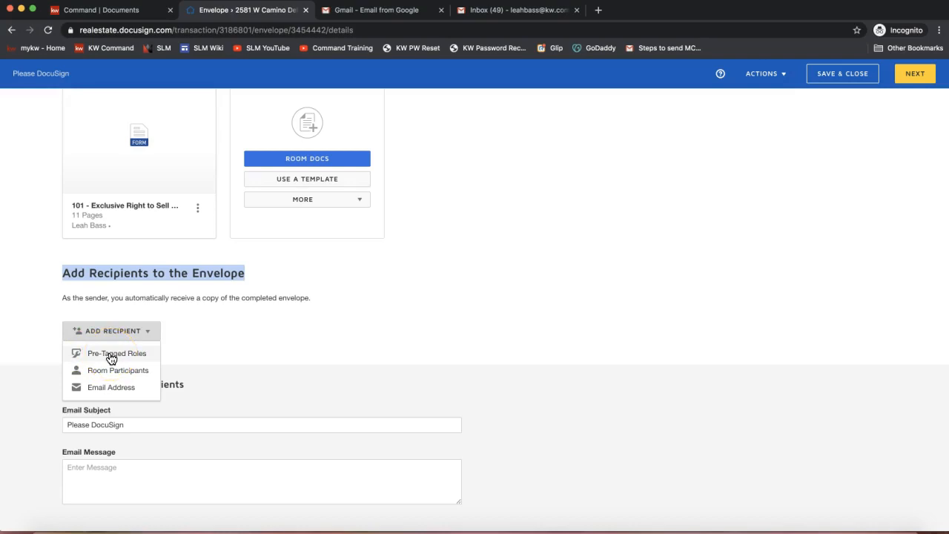
{"action": "left_click", "coordinate": [111, 356]}
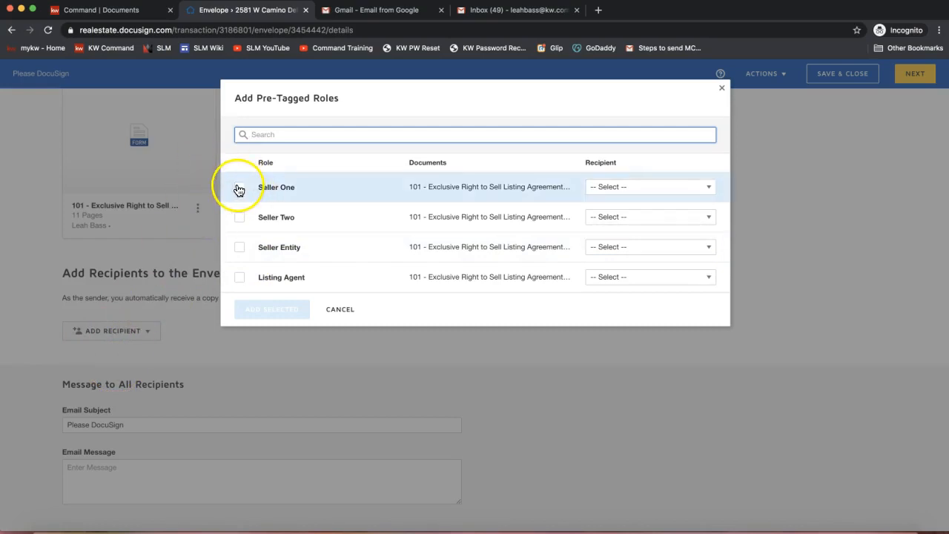
{"action": "left_click", "coordinate": [598, 192]}
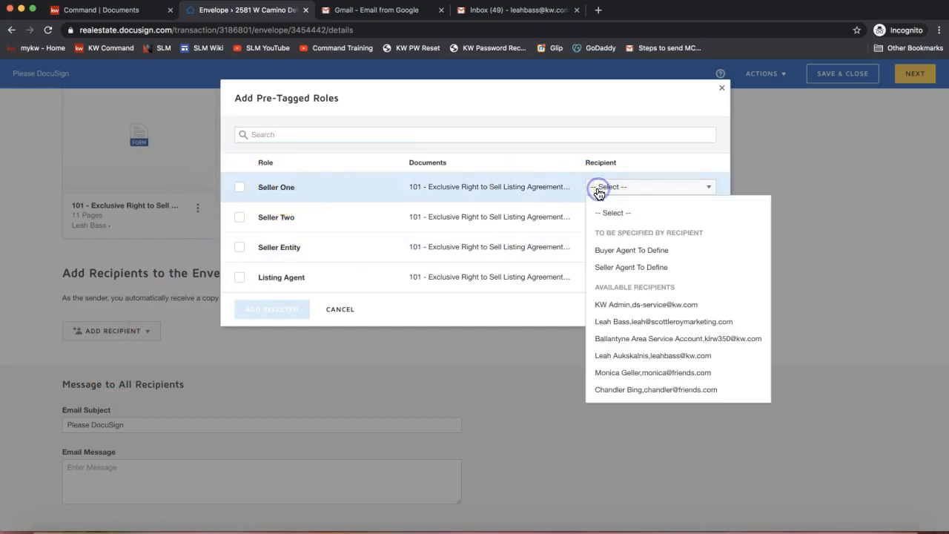
{"action": "left_click", "coordinate": [625, 370]}
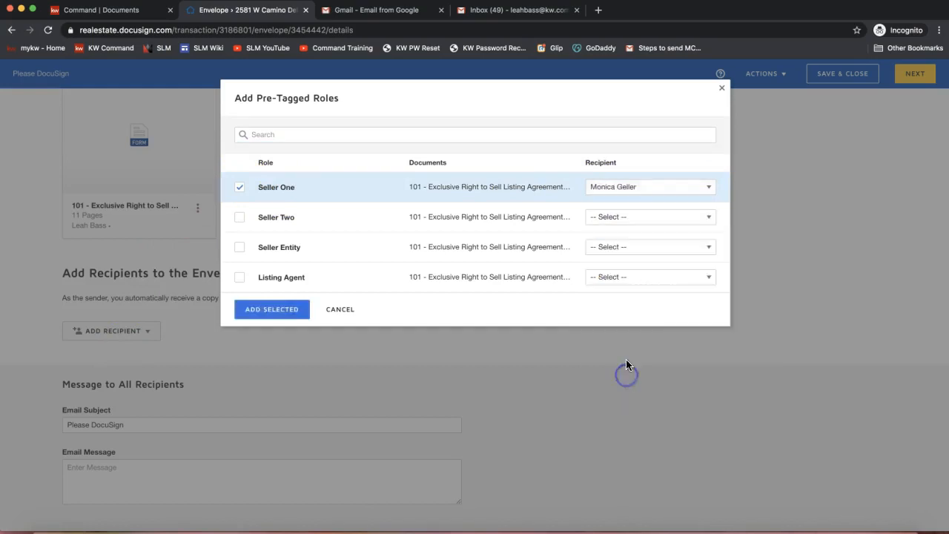
{"action": "left_click", "coordinate": [622, 220]}
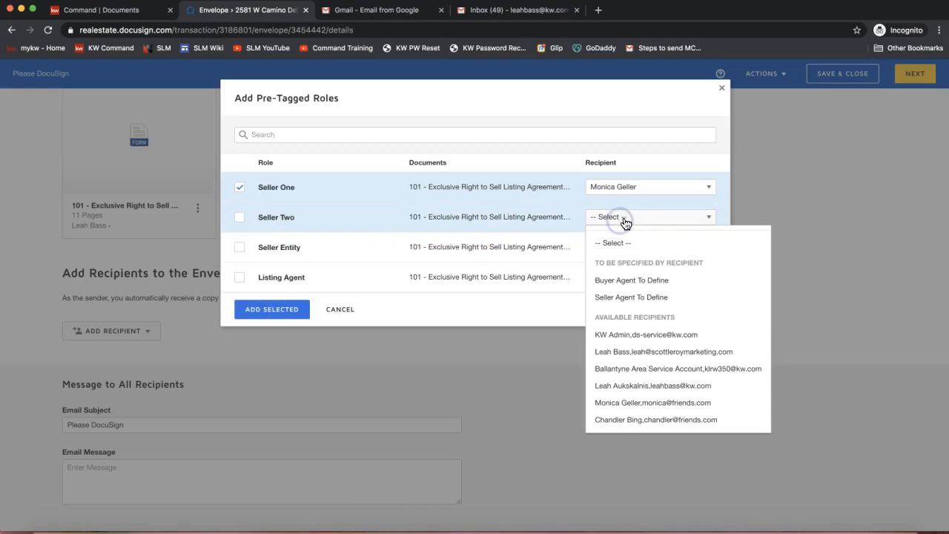
{"action": "left_click", "coordinate": [605, 426]}
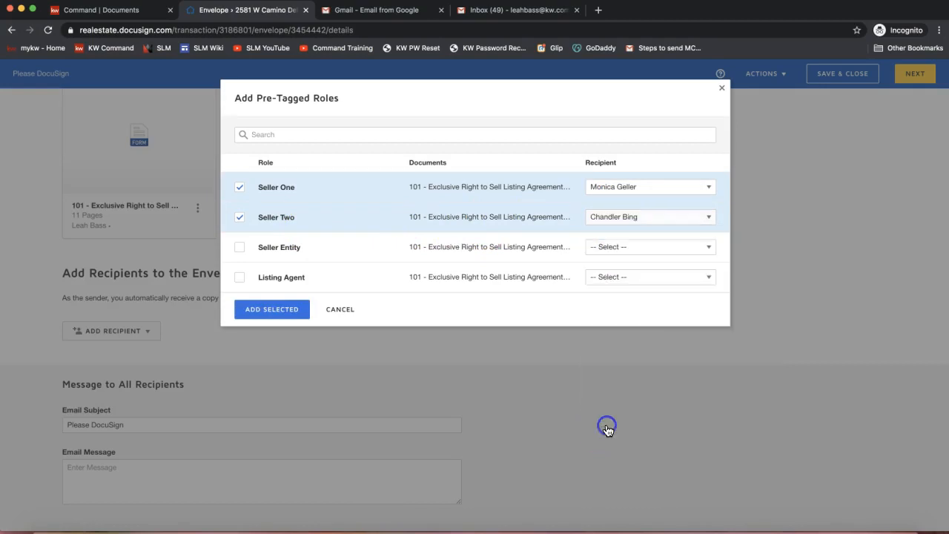
Assign the listing agent's marketing-company contact to the Listing Agent role and add the selected roles to the envelope
{"action": "left_click", "coordinate": [619, 279]}
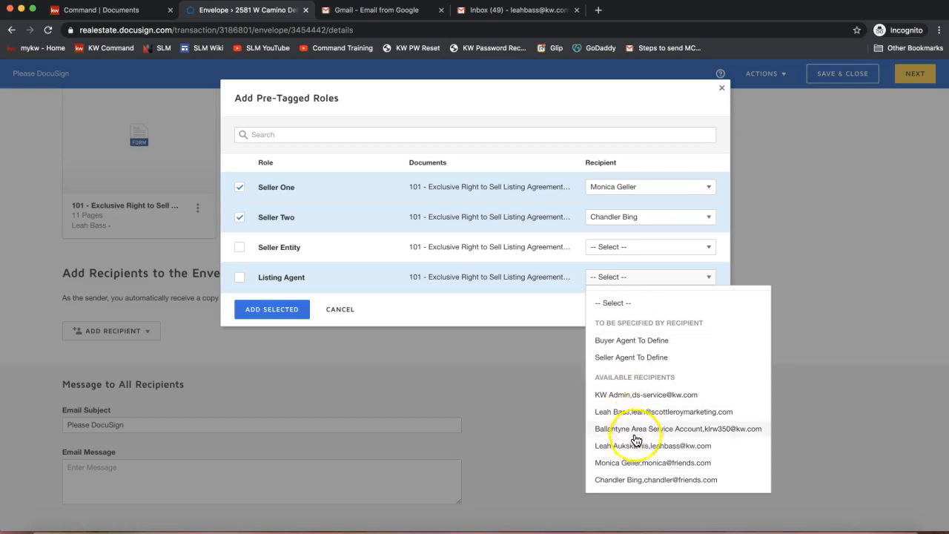
{"action": "left_click", "coordinate": [636, 446]}
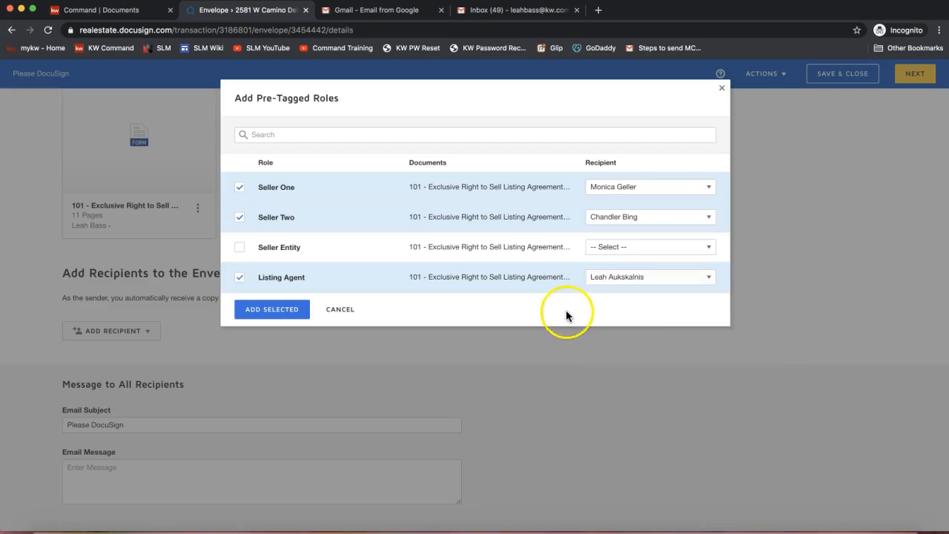
{"action": "left_click", "coordinate": [626, 280]}
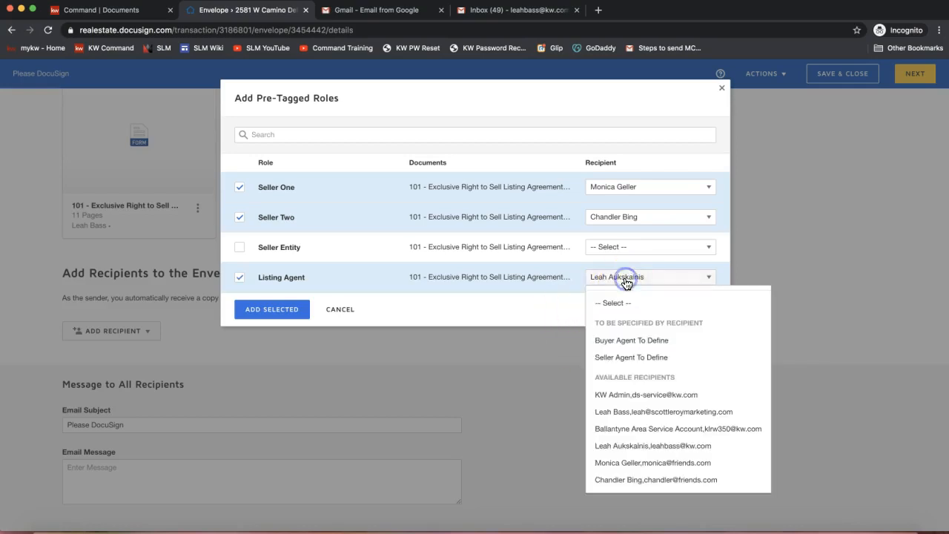
{"action": "left_click", "coordinate": [637, 411]}
{"action": "left_click", "coordinate": [470, 303]}
{"action": "left_click", "coordinate": [282, 310]}
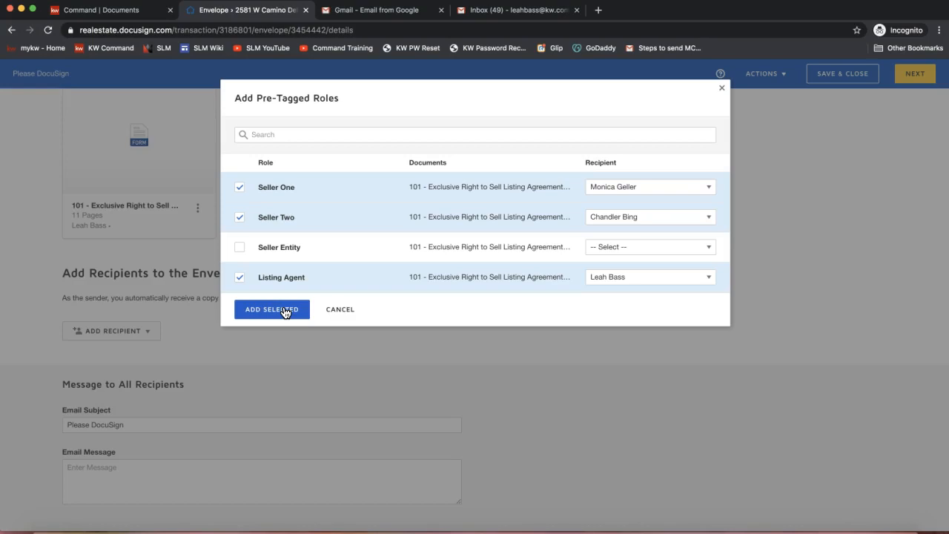
{"action": "left_click", "coordinate": [285, 312]}
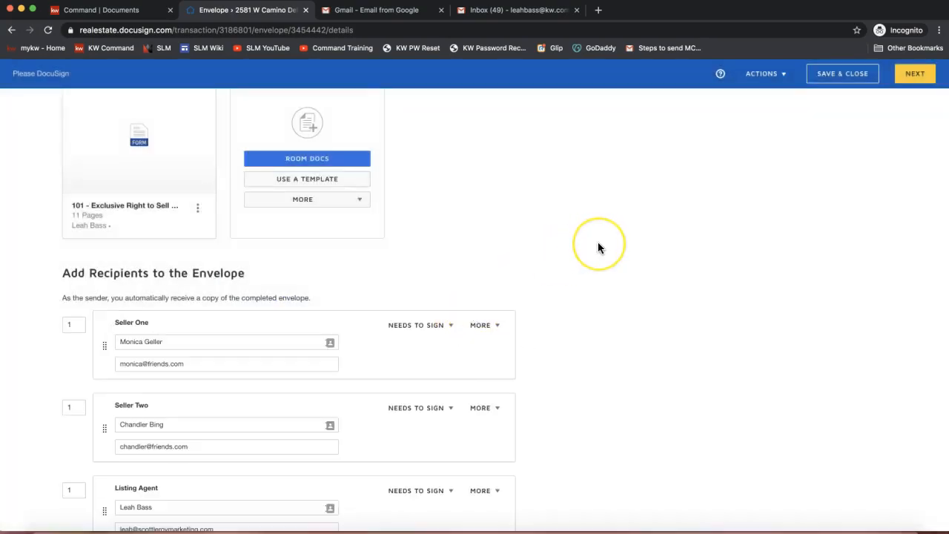
Set Seller Two's signing order to 2 in the envelope's recipient list
{"action": "scroll", "coordinate": [598, 245], "scroll_direction": "down", "scroll_amount": 2}
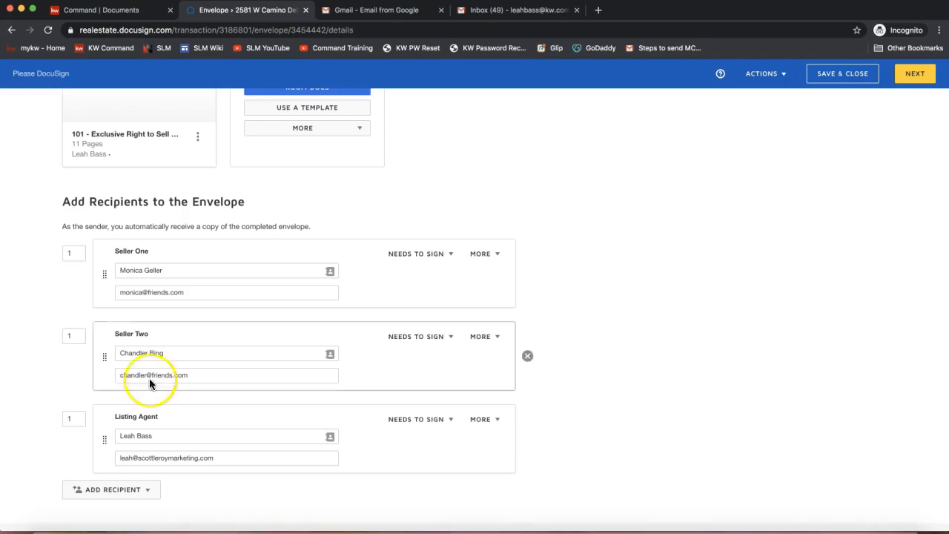
{"action": "left_click", "coordinate": [76, 337]}
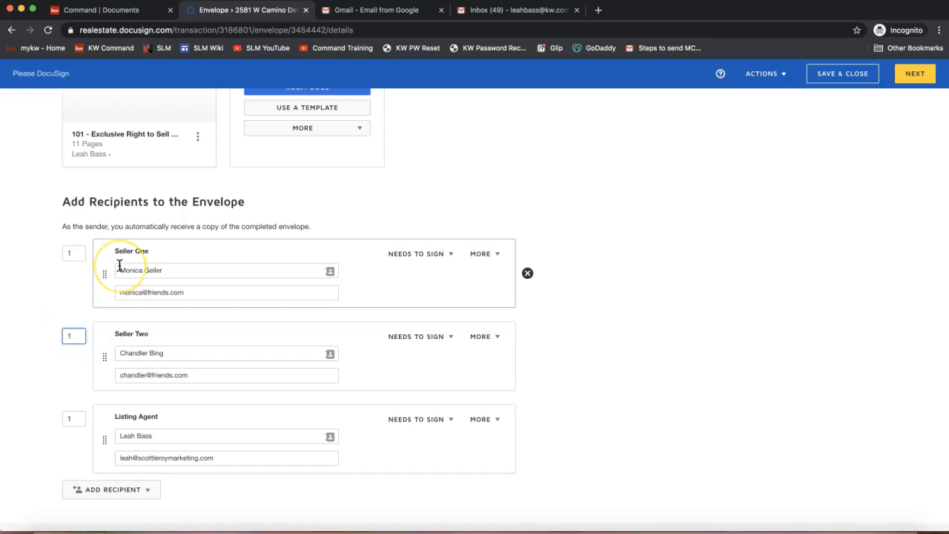
{"action": "left_click_drag", "start_coordinate": [78, 336], "coordinate": [53, 341]}
{"action": "type", "text": "2"}
{"action": "left_click", "coordinate": [80, 354]}
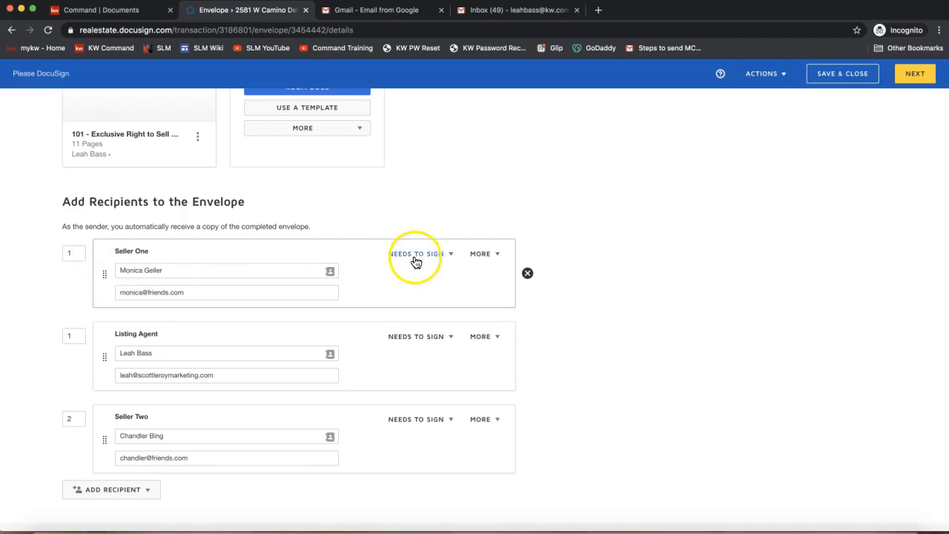
Try adding access authentication for Seller One by entering an access code, and discard it
{"action": "left_click", "coordinate": [492, 255]}
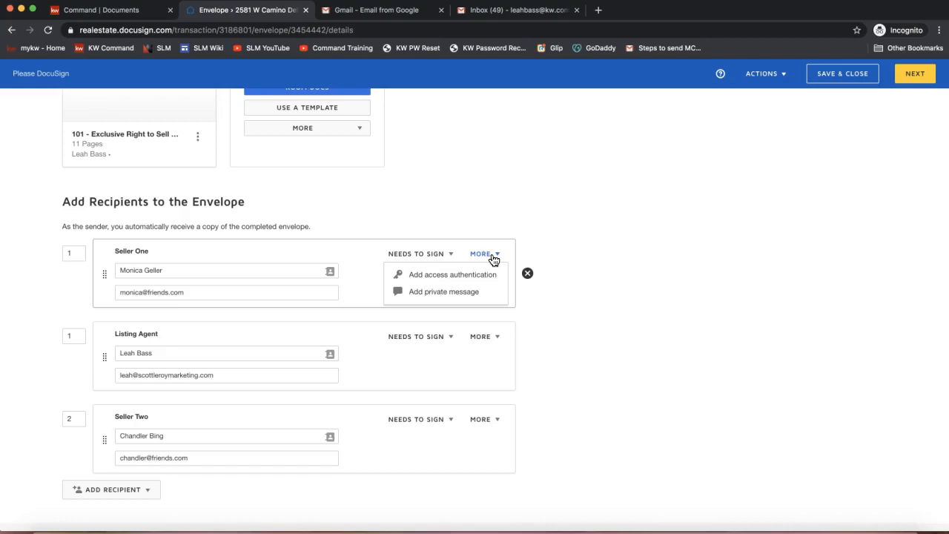
{"action": "left_click", "coordinate": [426, 275]}
{"action": "left_click", "coordinate": [192, 336]}
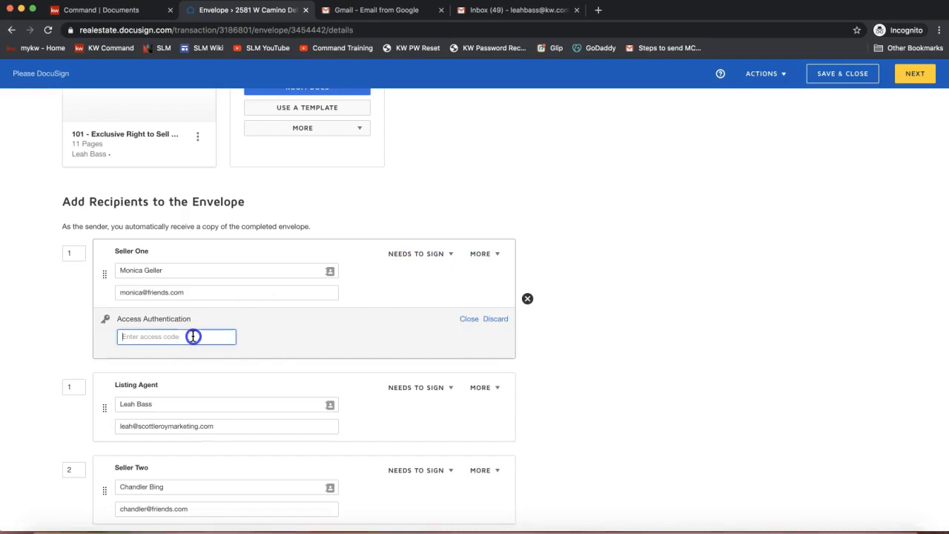
{"action": "type", "text": "1234"}
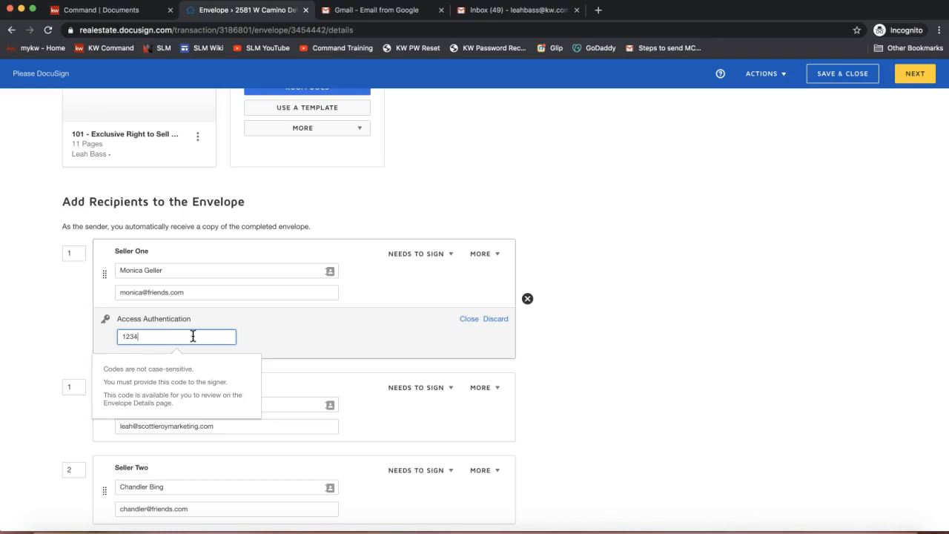
{"action": "left_click", "coordinate": [78, 354]}
{"action": "left_click", "coordinate": [337, 307]}
{"action": "left_click", "coordinate": [495, 318]}
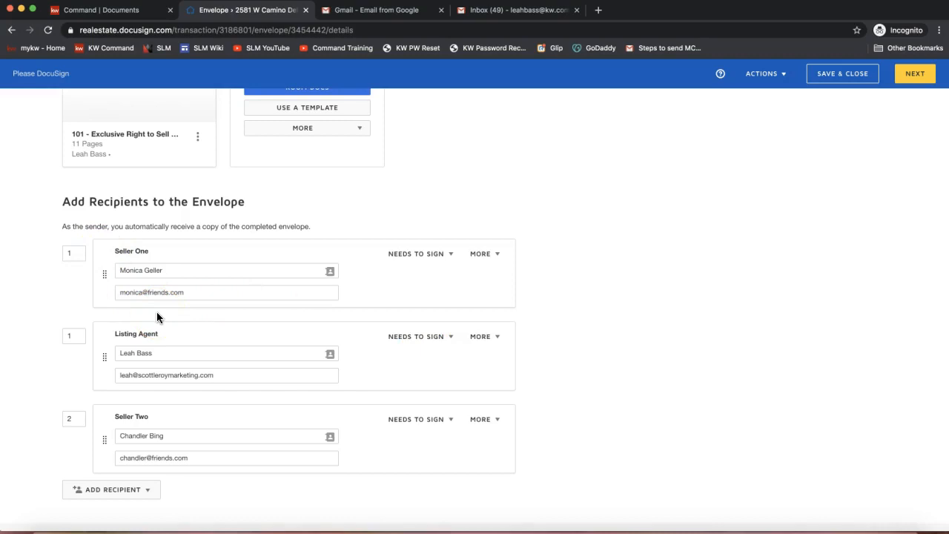
Set Seller Two's signing order back to 1
{"action": "left_click", "coordinate": [74, 418]}
{"action": "key", "text": "BackSpace"}
{"action": "type", "text": "1"}
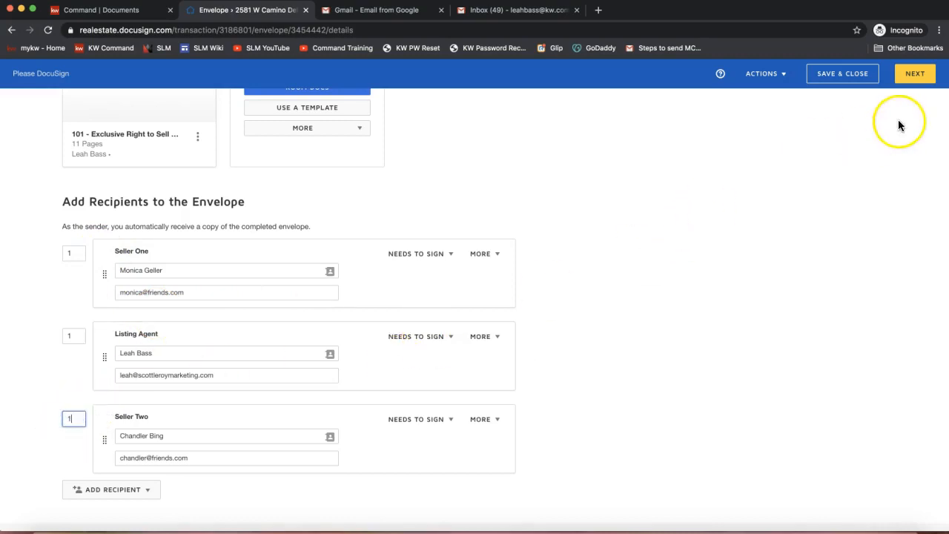
{"action": "left_click", "coordinate": [563, 186]}
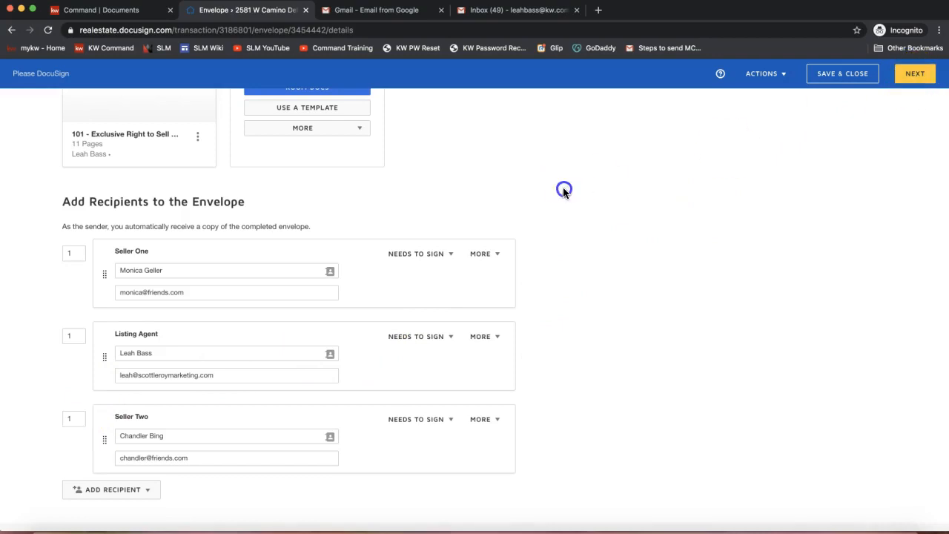
Rename the envelope as Please DocuSign - Listing Agreement
{"action": "scroll", "coordinate": [562, 193], "scroll_direction": "up", "scroll_amount": 2}
{"action": "scroll", "coordinate": [563, 193], "scroll_direction": "up", "scroll_amount": 3}
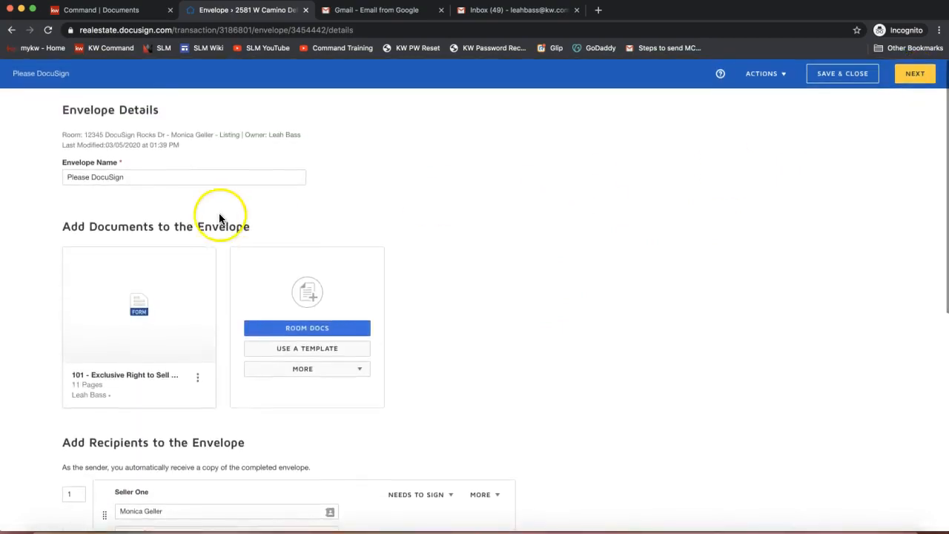
{"action": "left_click", "coordinate": [145, 178]}
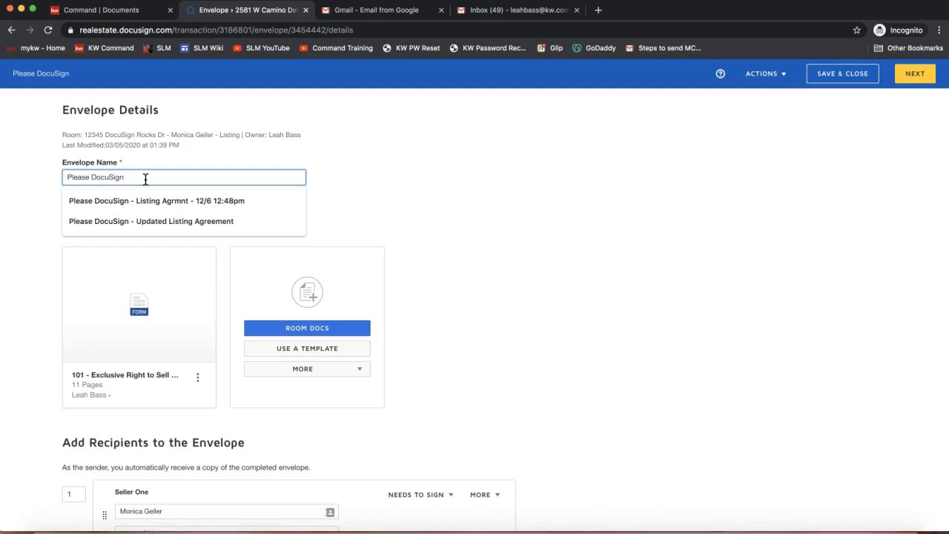
{"action": "type", "text": "- Listing Agreement"}
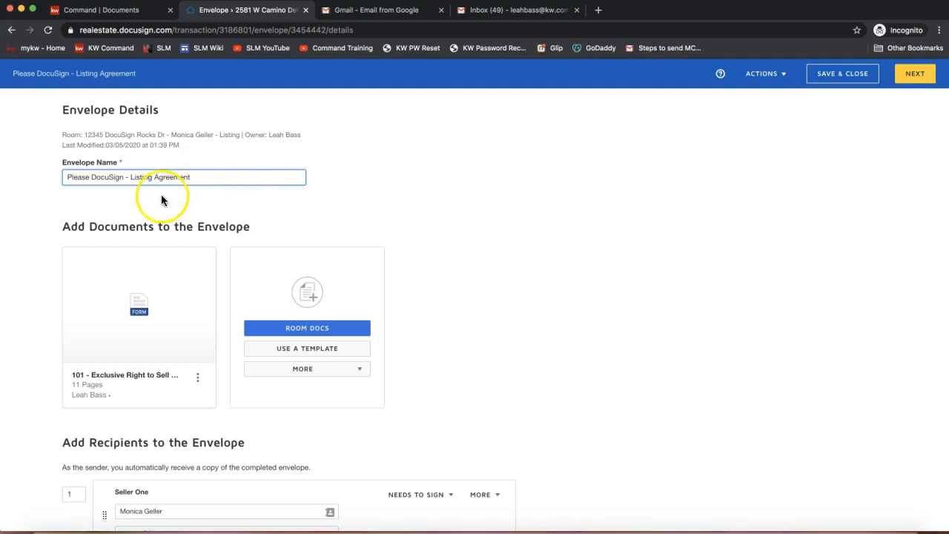
{"action": "left_click_drag", "start_coordinate": [214, 177], "coordinate": [131, 176]}
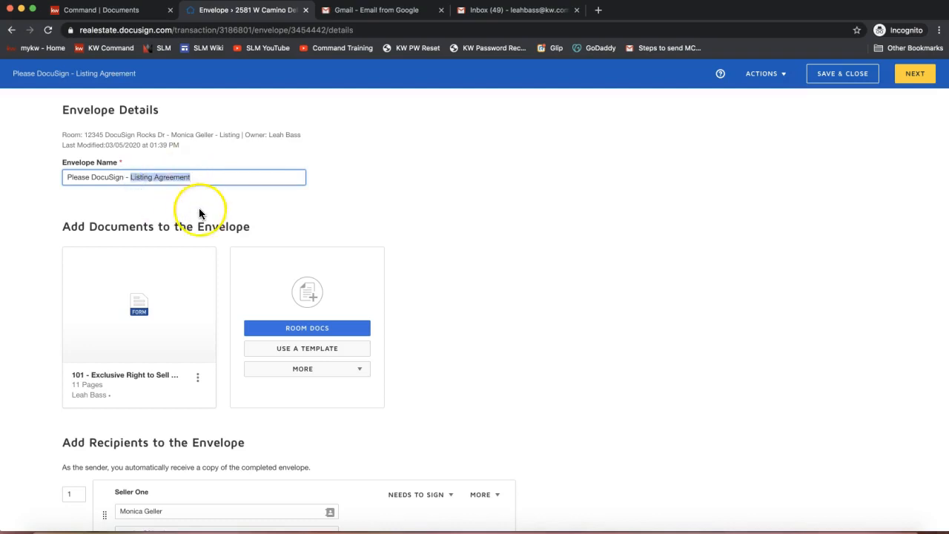
Review the email subject and message to all recipients, and continue to adding fields to the envelope
{"action": "scroll", "coordinate": [199, 214], "scroll_direction": "down", "scroll_amount": 8}
{"action": "scroll", "coordinate": [198, 213], "scroll_direction": "down", "scroll_amount": 3}
{"action": "left_click", "coordinate": [134, 428]}
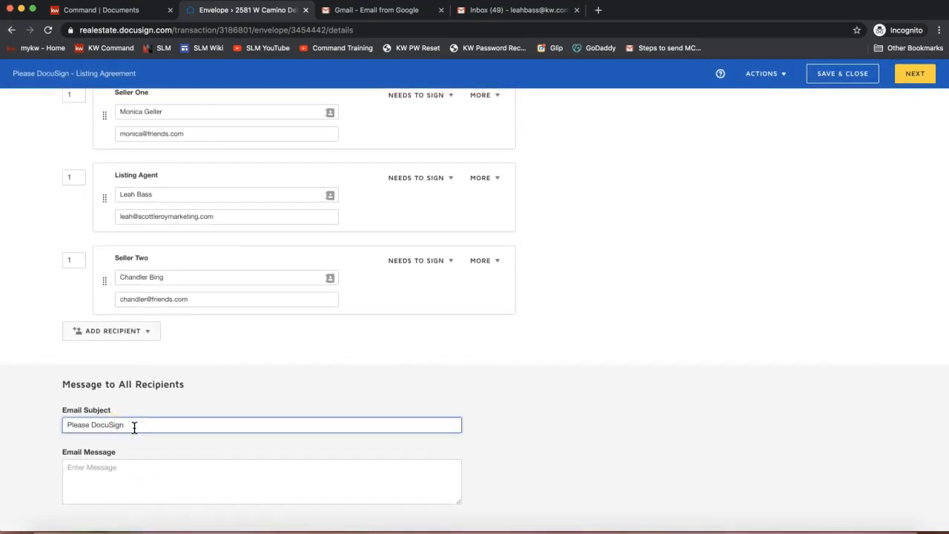
{"action": "left_click", "coordinate": [129, 468]}
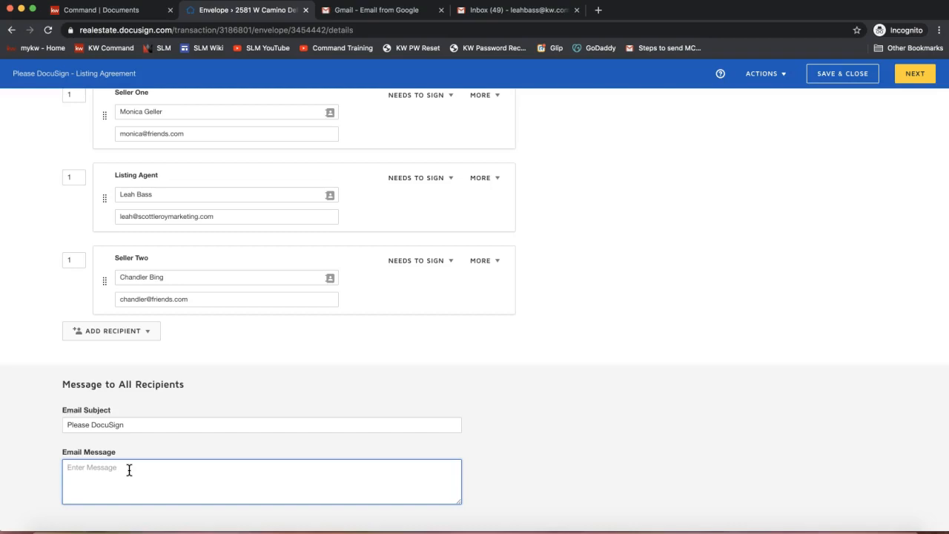
{"action": "left_click", "coordinate": [866, 188]}
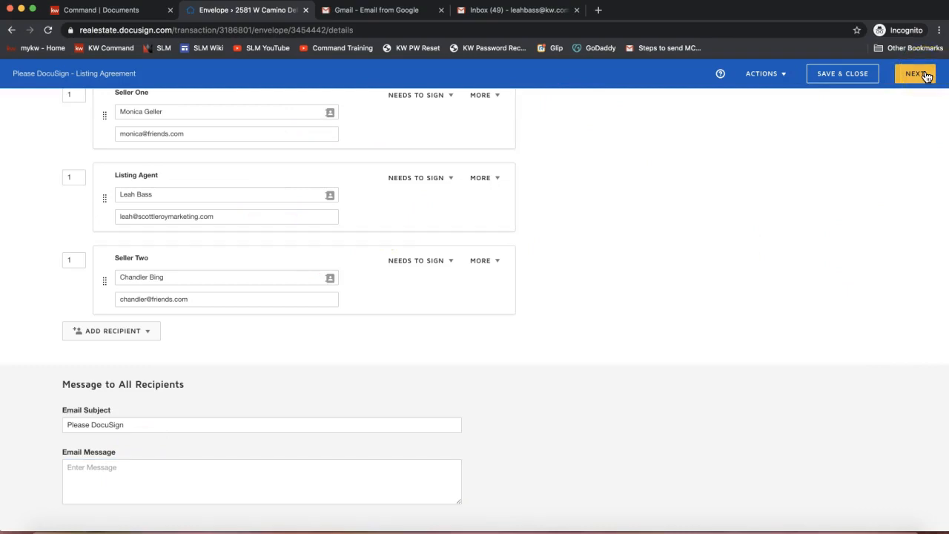
{"action": "scroll", "coordinate": [873, 152], "scroll_direction": "up", "scroll_amount": 1}
{"action": "scroll", "coordinate": [873, 152], "scroll_direction": "up", "scroll_amount": 6}
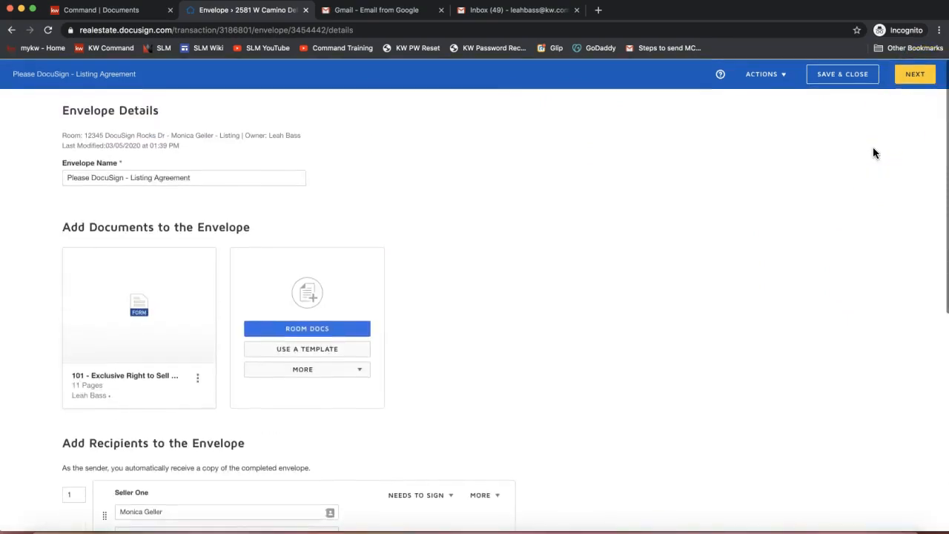
{"action": "left_click", "coordinate": [919, 78]}
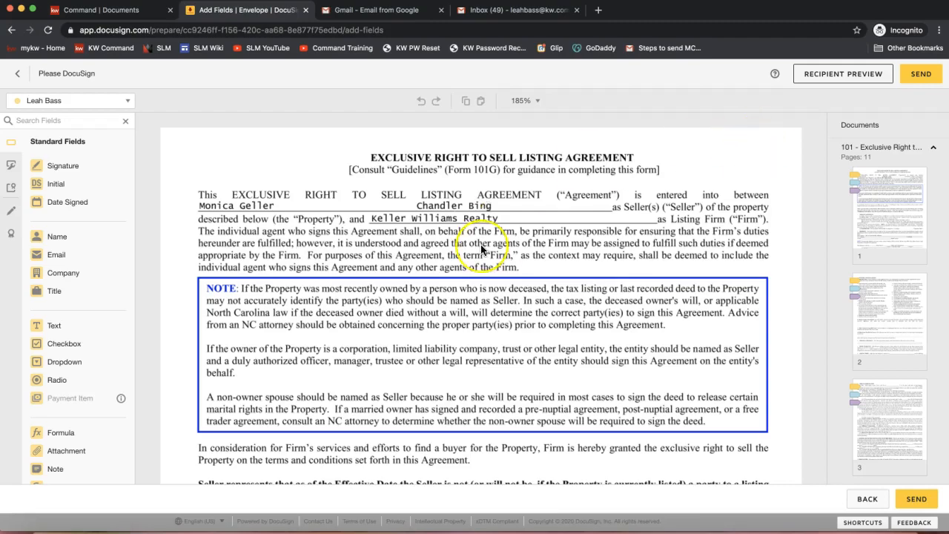
Examine the color-coded initial fields for the agent and both sellers on the listing agreement's first two pages
{"action": "scroll", "coordinate": [481, 249], "scroll_direction": "down", "scroll_amount": 3}
{"action": "scroll", "coordinate": [480, 249], "scroll_direction": "up", "scroll_amount": 2}
{"action": "scroll", "coordinate": [481, 249], "scroll_direction": "down", "scroll_amount": 5}
{"action": "scroll", "coordinate": [480, 249], "scroll_direction": "down", "scroll_amount": 3}
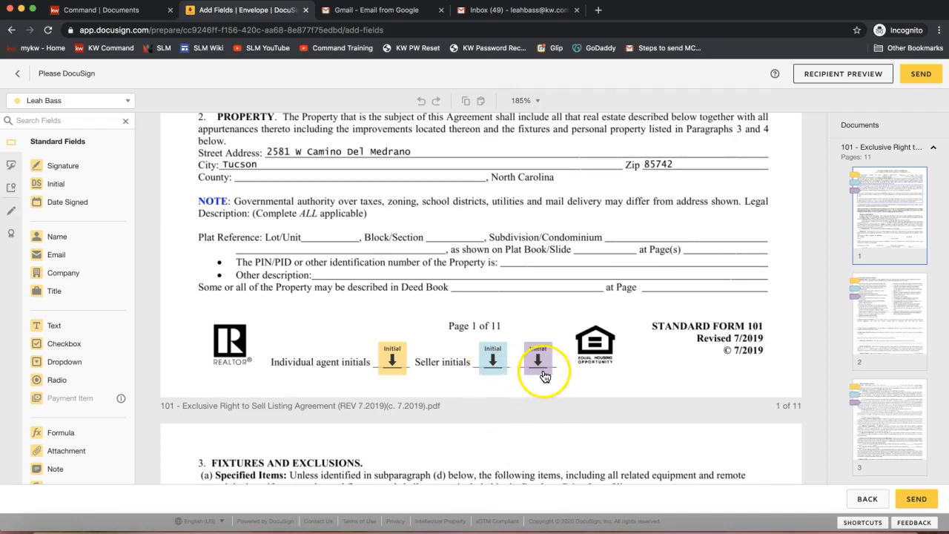
{"action": "left_click", "coordinate": [48, 107]}
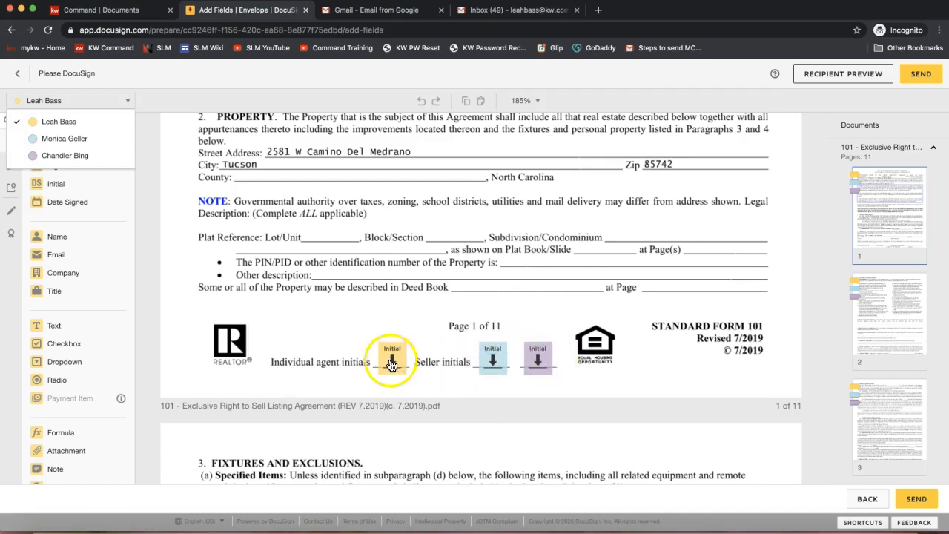
{"action": "left_click", "coordinate": [339, 283]}
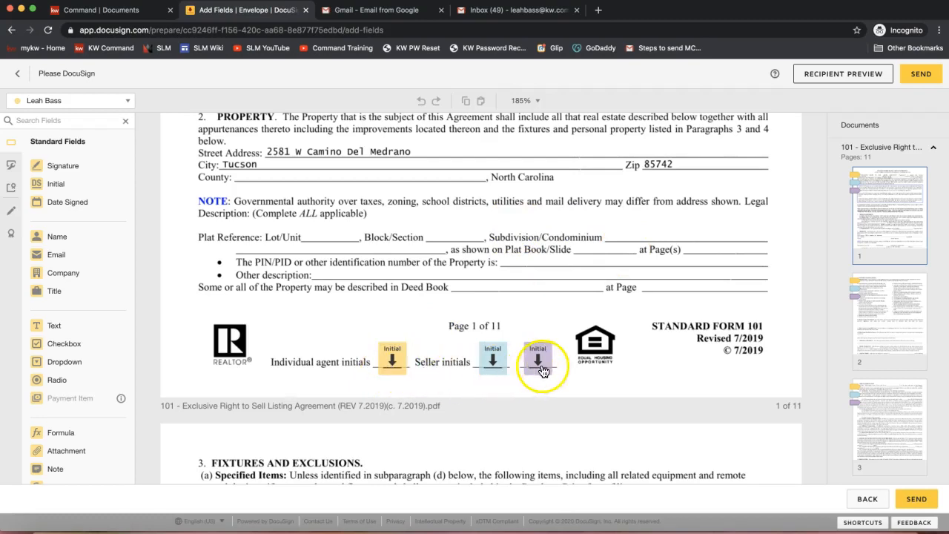
{"action": "scroll", "coordinate": [607, 347], "scroll_direction": "down", "scroll_amount": 15}
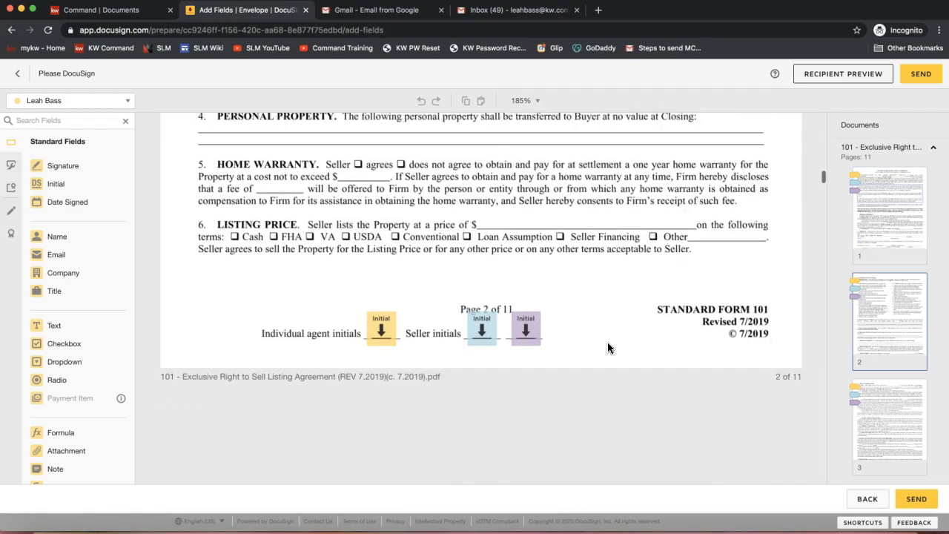
{"action": "scroll", "coordinate": [607, 341], "scroll_direction": "down", "scroll_amount": 1}
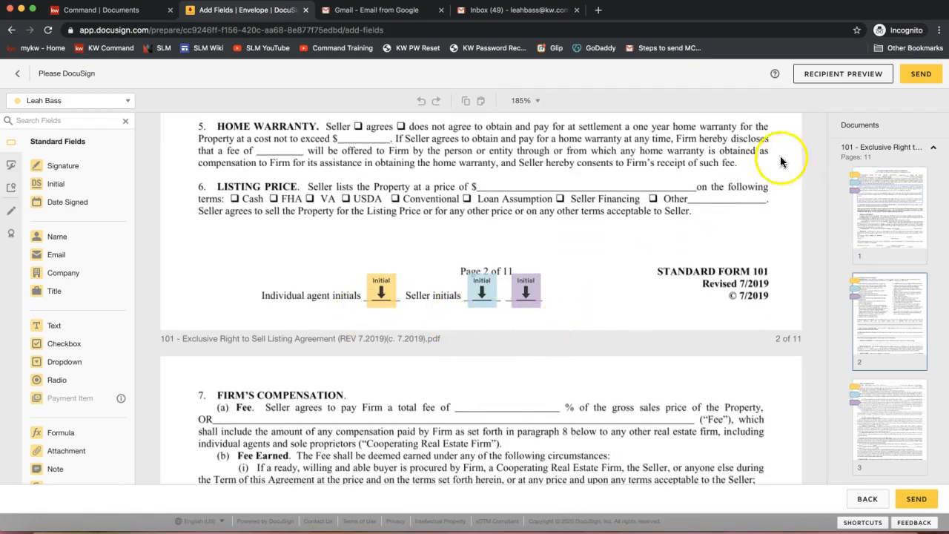
Preview the envelope as Seller One in the desktop, tablet and mobile views, ending in the desktop view
{"action": "left_click", "coordinate": [828, 80]}
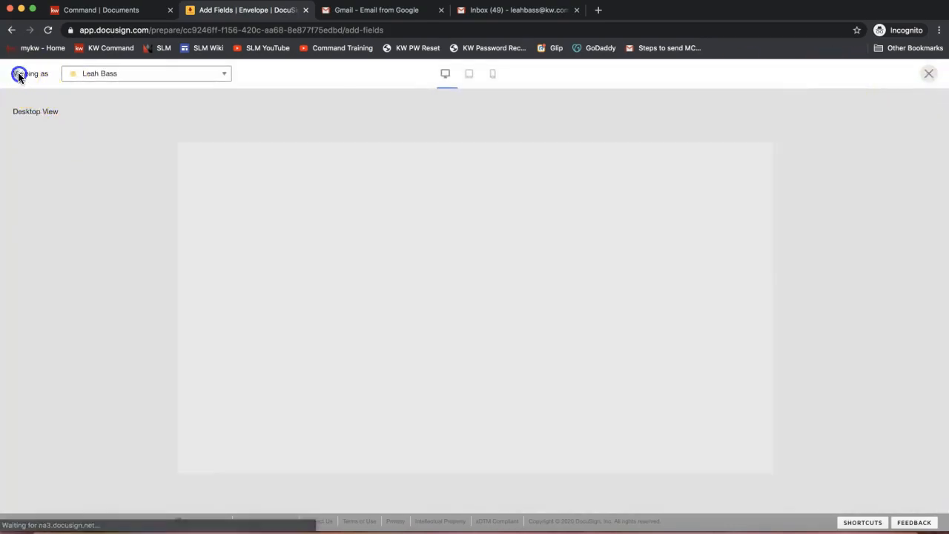
{"action": "left_click_drag", "start_coordinate": [20, 74], "coordinate": [52, 74]}
{"action": "left_click", "coordinate": [95, 74]}
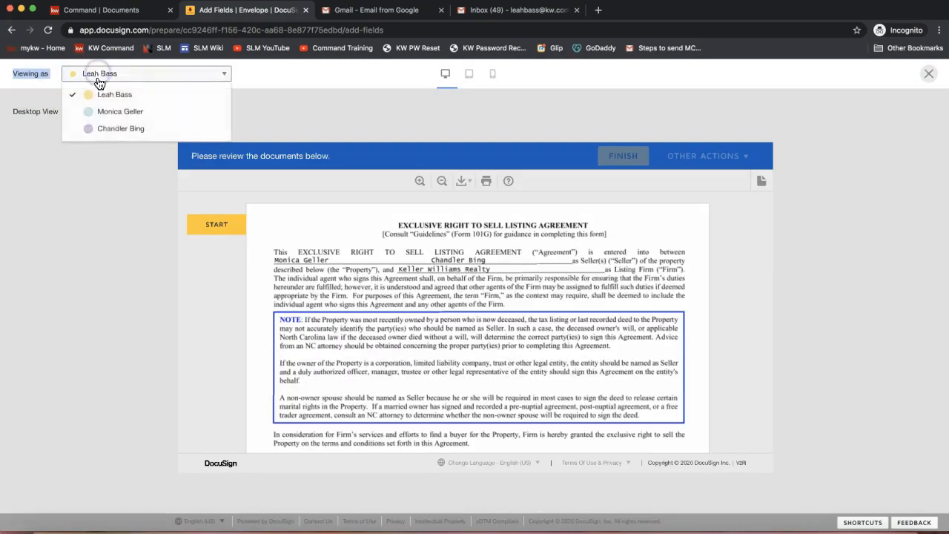
{"action": "left_click", "coordinate": [107, 113]}
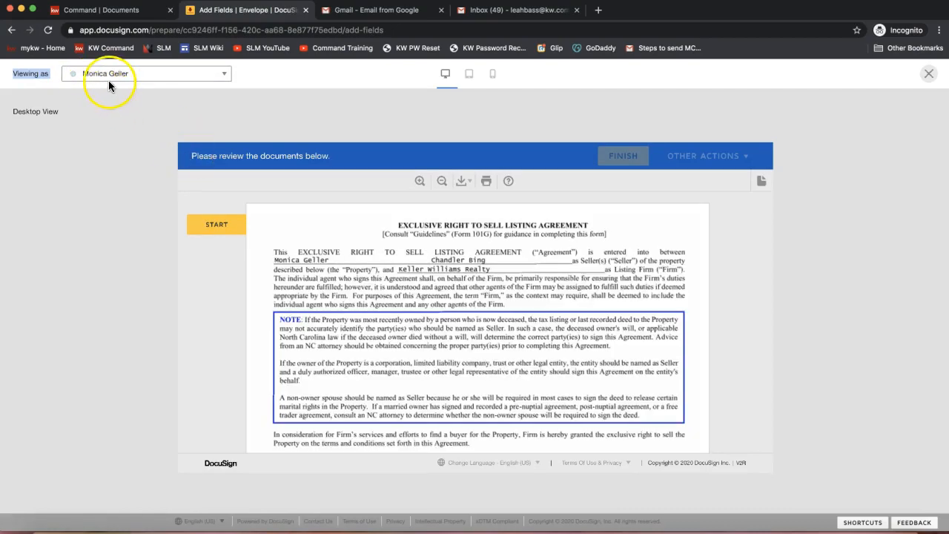
{"action": "left_click", "coordinate": [469, 77]}
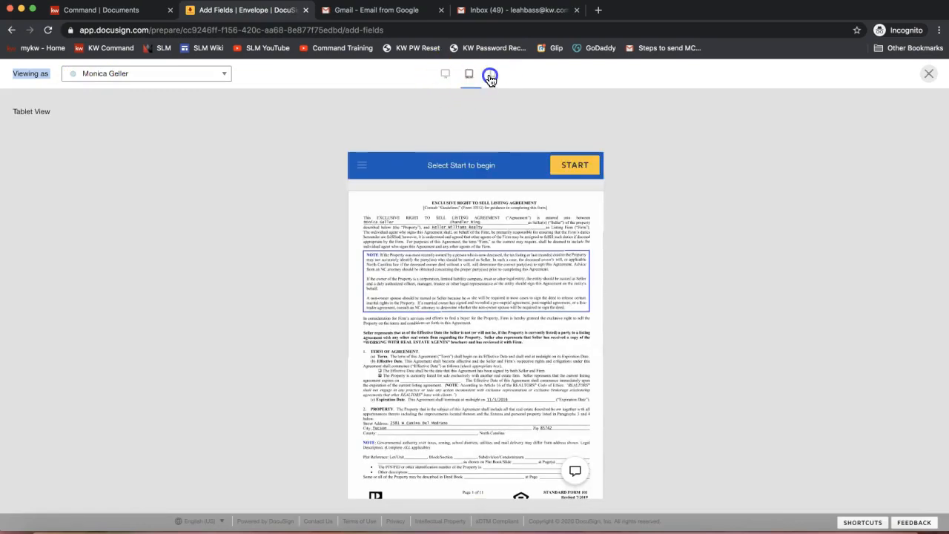
{"action": "left_click", "coordinate": [492, 75]}
{"action": "left_click", "coordinate": [445, 73]}
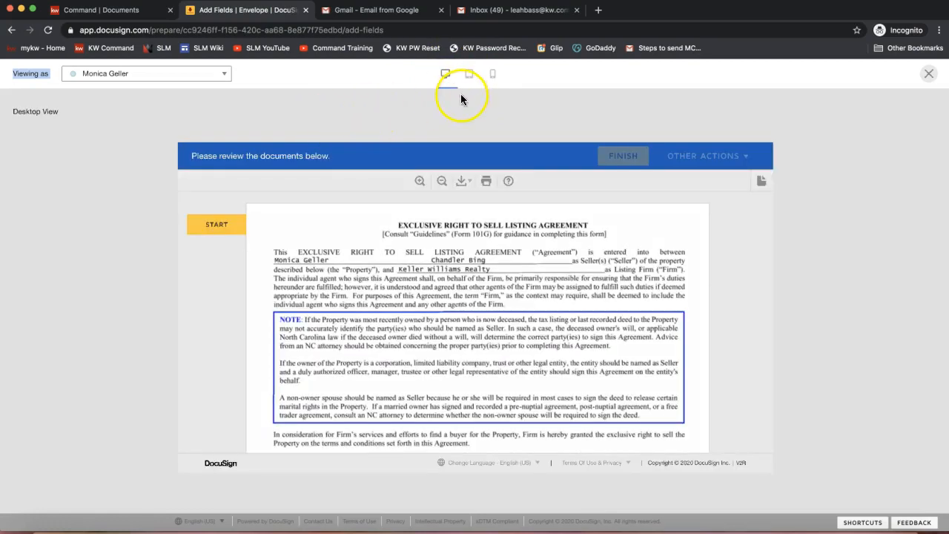
Start the preview signing walkthrough, examine Seller One's required initial fields, and close the recipient preview
{"action": "left_click", "coordinate": [215, 227]}
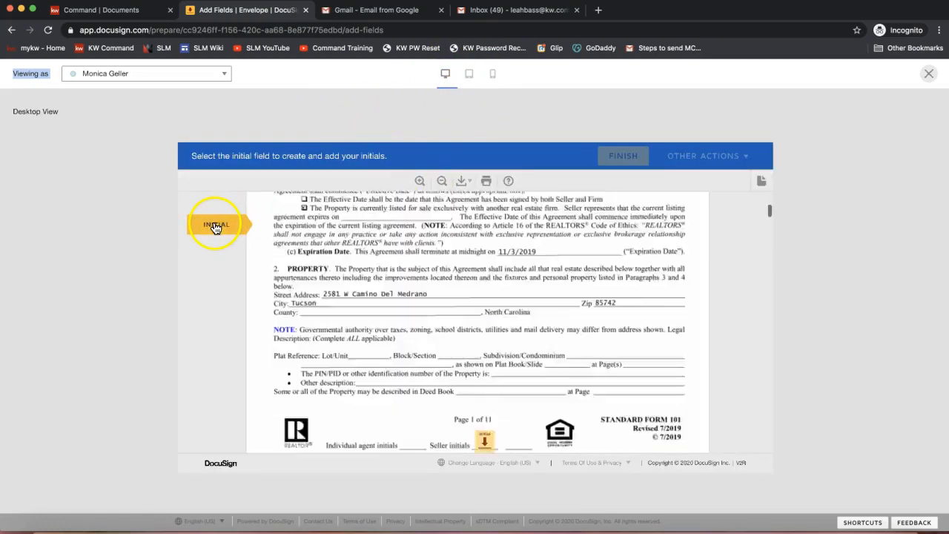
{"action": "left_click", "coordinate": [481, 323]}
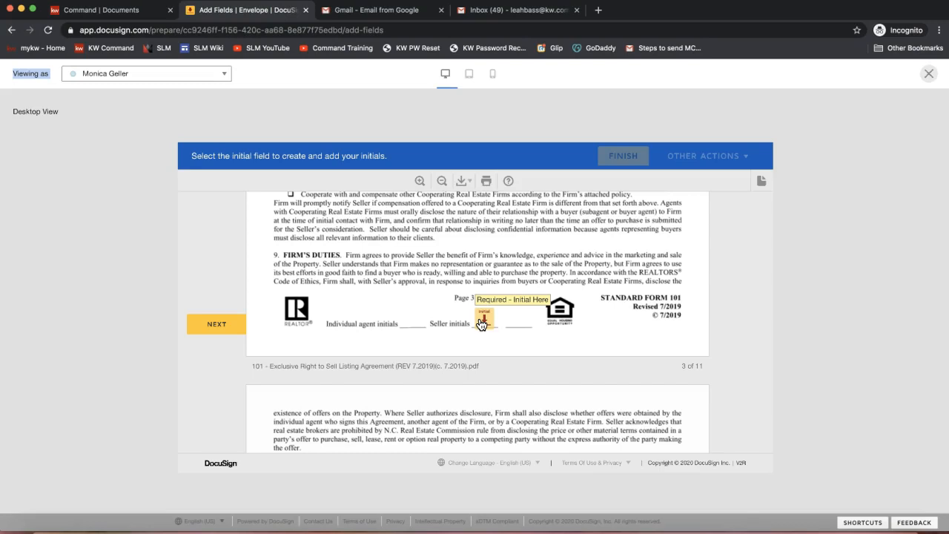
{"action": "left_click", "coordinate": [463, 312]}
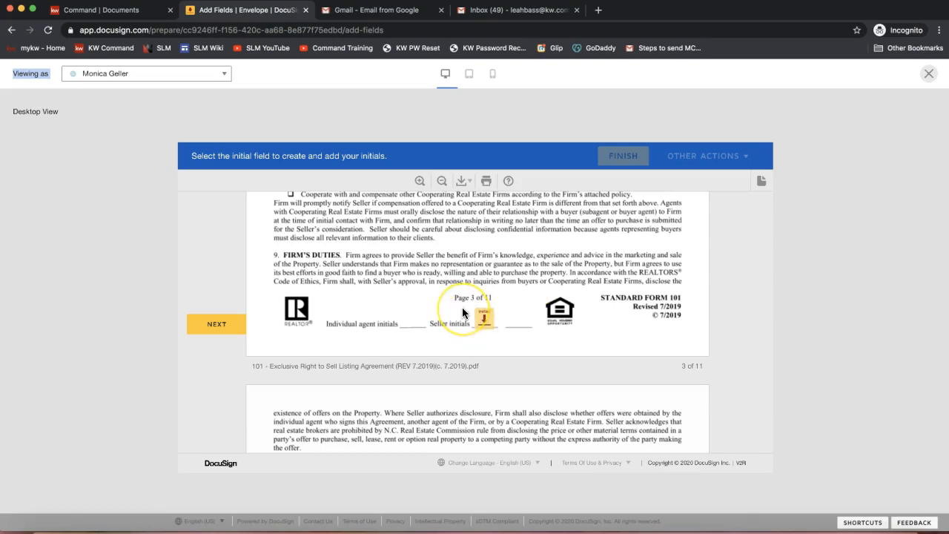
{"action": "left_click", "coordinate": [855, 172]}
{"action": "left_click", "coordinate": [928, 77]}
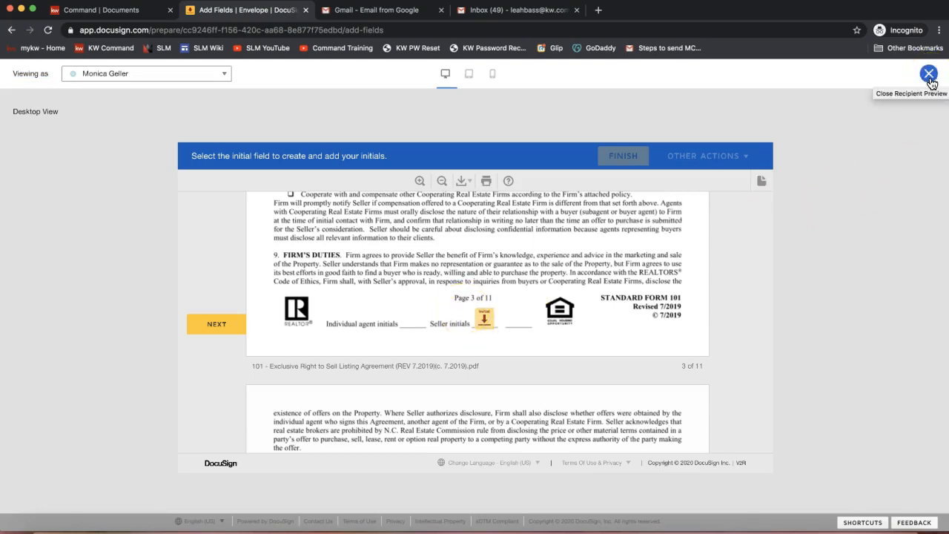
{"action": "left_click", "coordinate": [928, 74]}
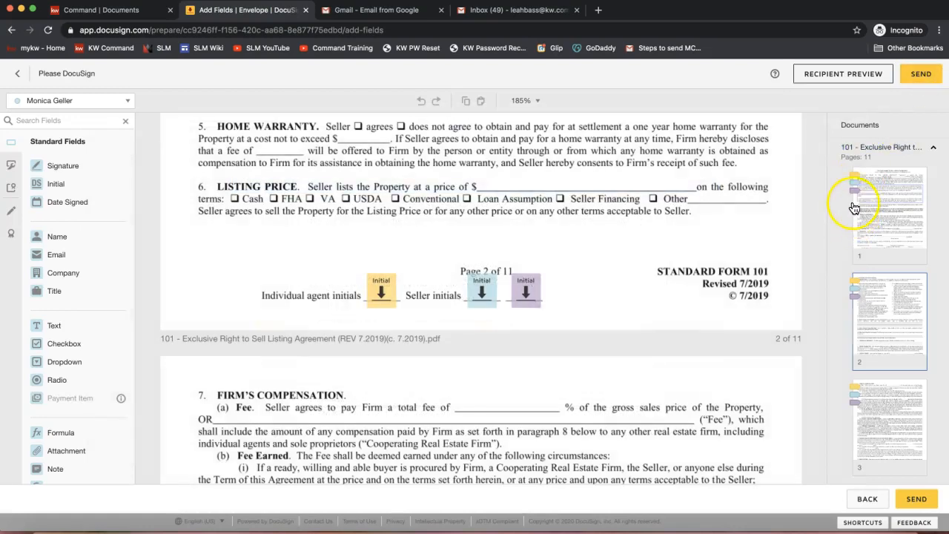
Send the listing agreement envelope to all recipients for signature
{"action": "left_click", "coordinate": [921, 76]}
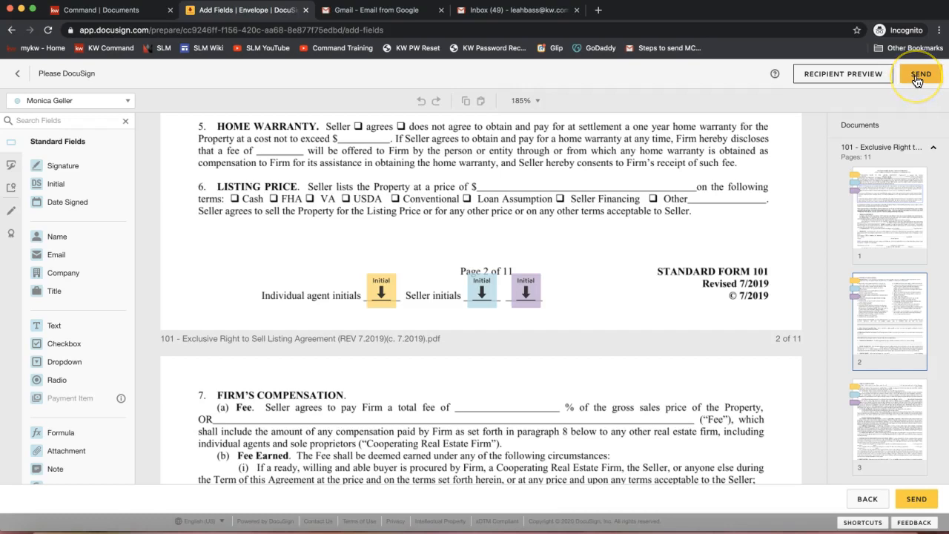
{"action": "left_click", "coordinate": [919, 79]}
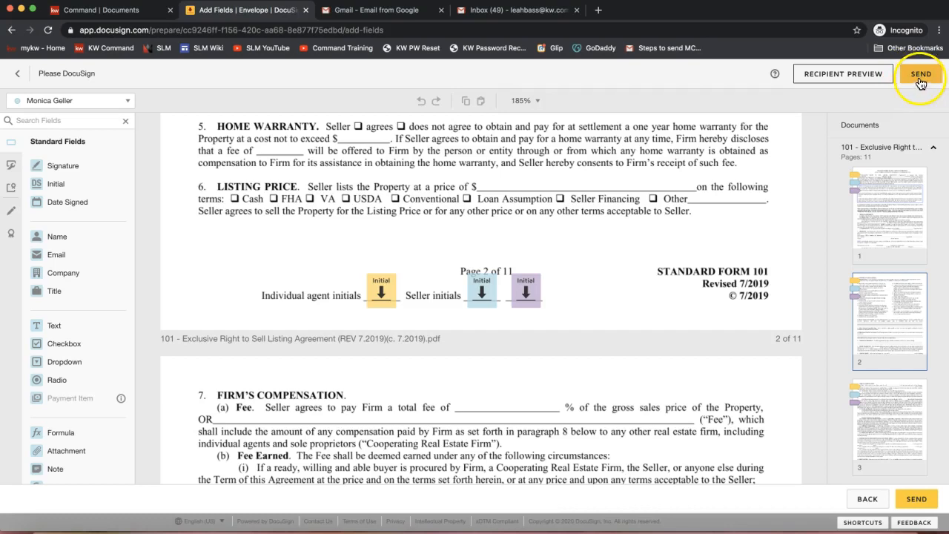
{"action": "left_click", "coordinate": [920, 83]}
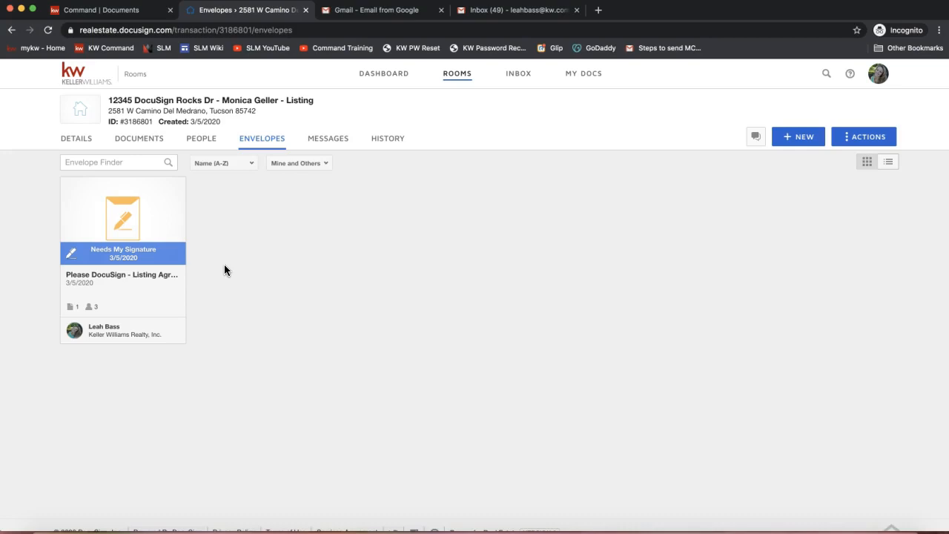
Examine the sent envelope's recipients and its sign, correct and additional actions, and close the envelope details
{"action": "left_click", "coordinate": [131, 215]}
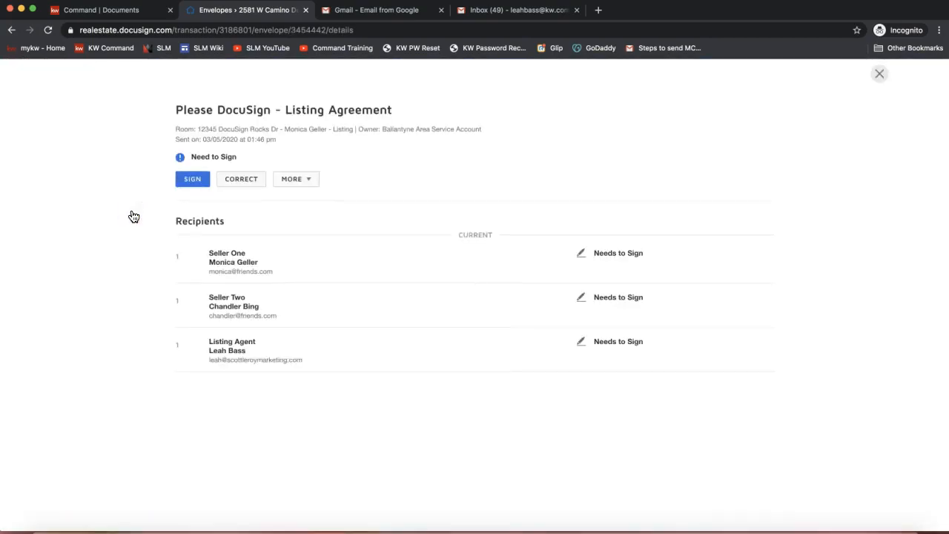
{"action": "left_click", "coordinate": [194, 184]}
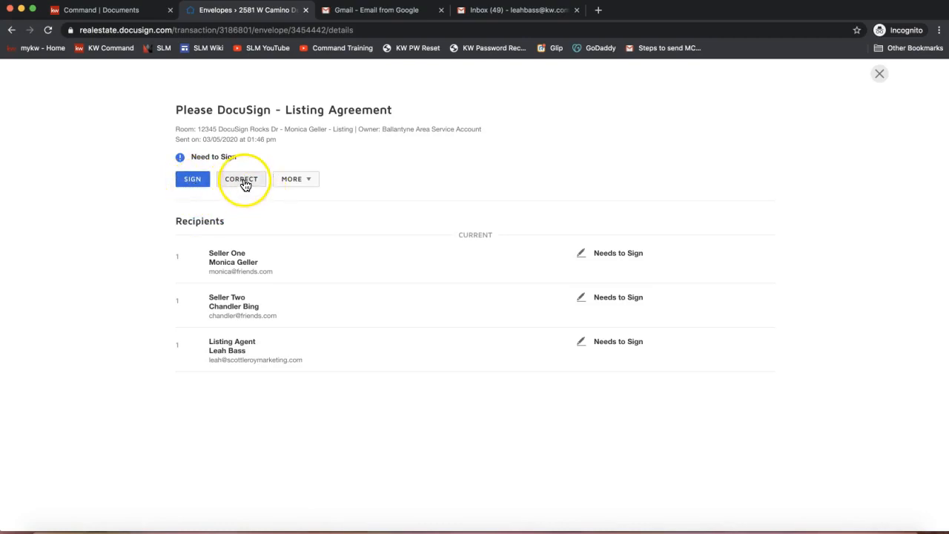
{"action": "left_click", "coordinate": [295, 180]}
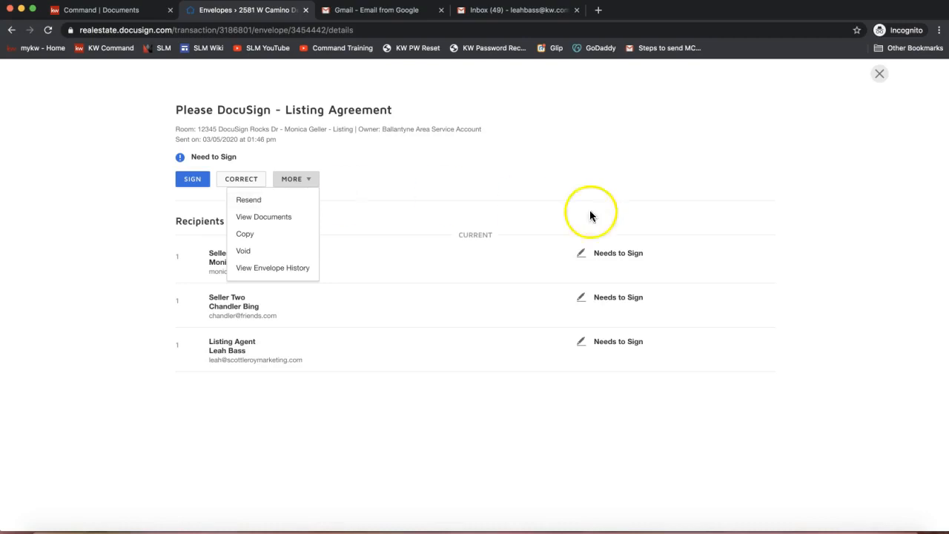
{"action": "left_click", "coordinate": [539, 131]}
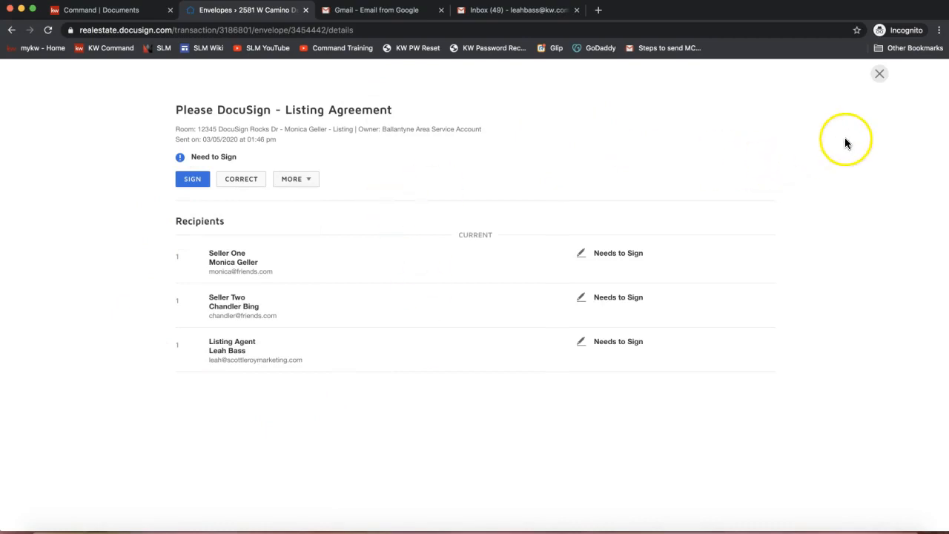
{"action": "left_click", "coordinate": [879, 74]}
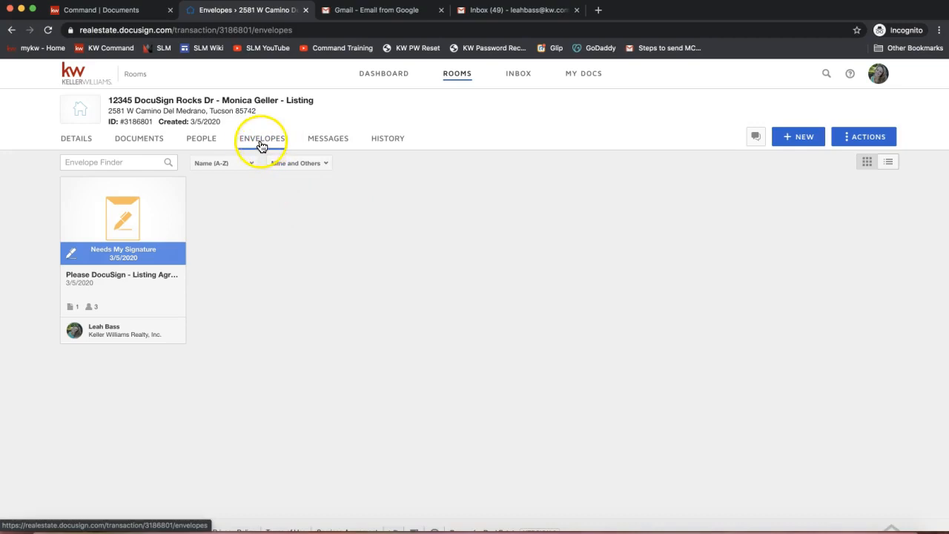
Read the latest attendee question in the meeting chat and close the chat window
{"action": "left_click", "coordinate": [120, 213]}
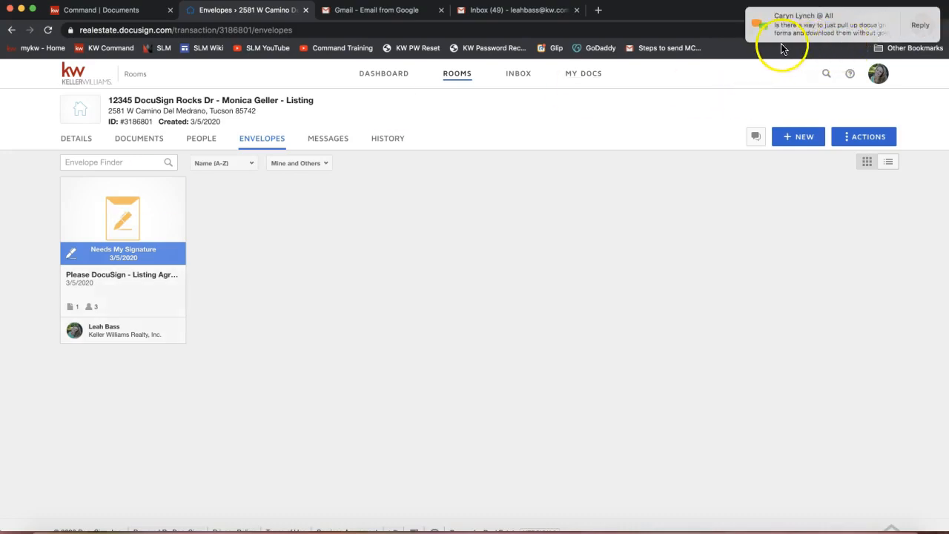
{"action": "left_click", "coordinate": [827, 28]}
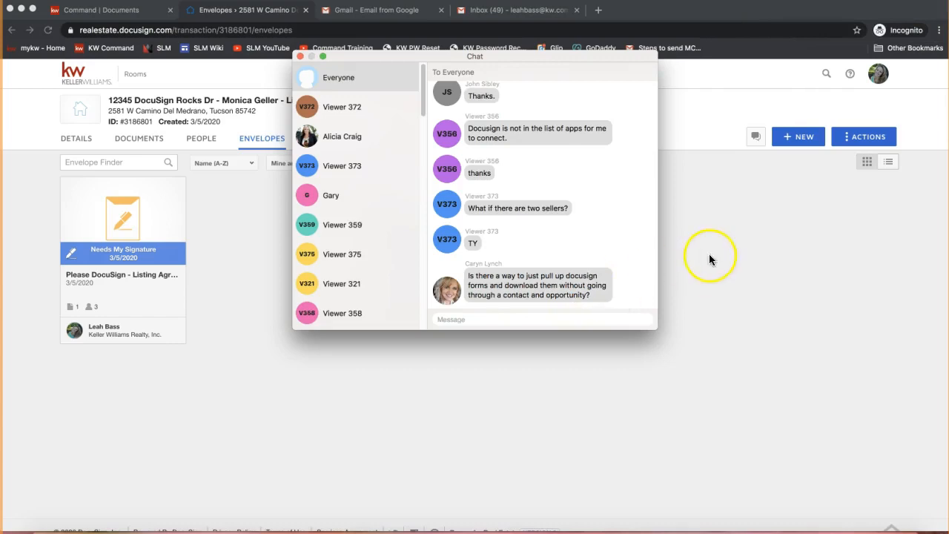
{"action": "left_click", "coordinate": [300, 57]}
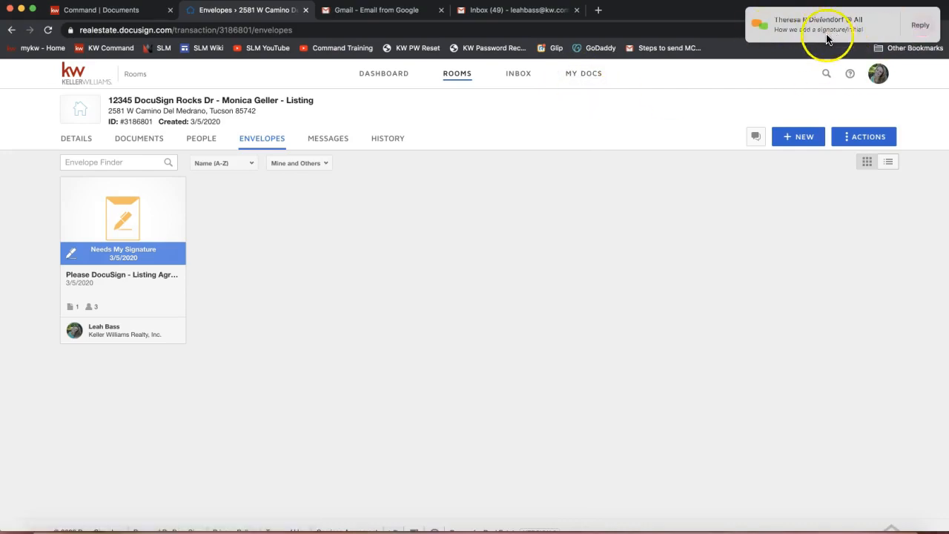
View the listing room's documents
{"action": "left_click", "coordinate": [585, 77]}
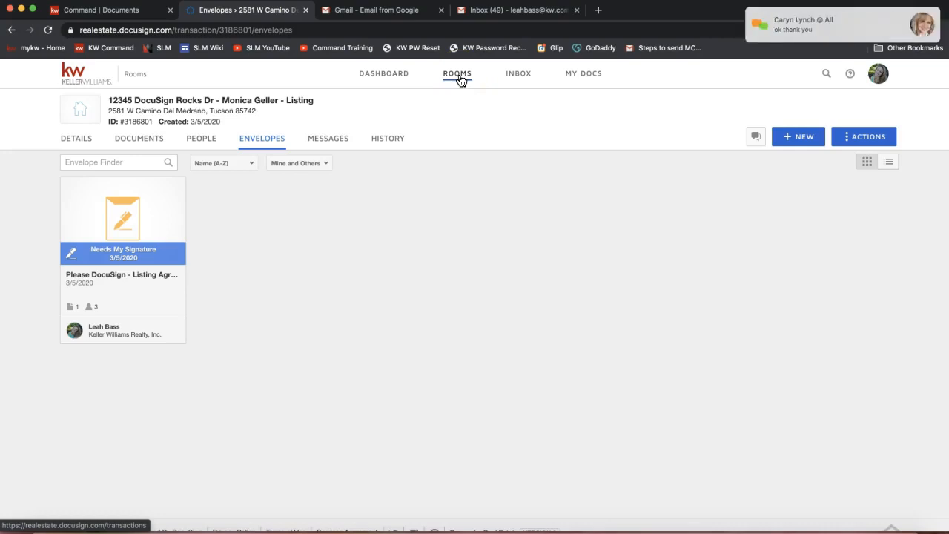
{"action": "left_click", "coordinate": [460, 215]}
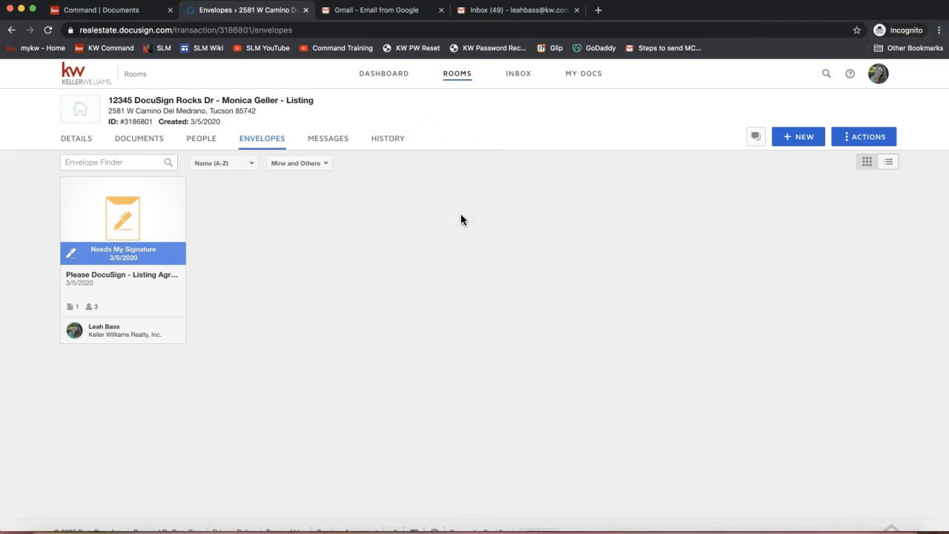
{"action": "left_click", "coordinate": [139, 139]}
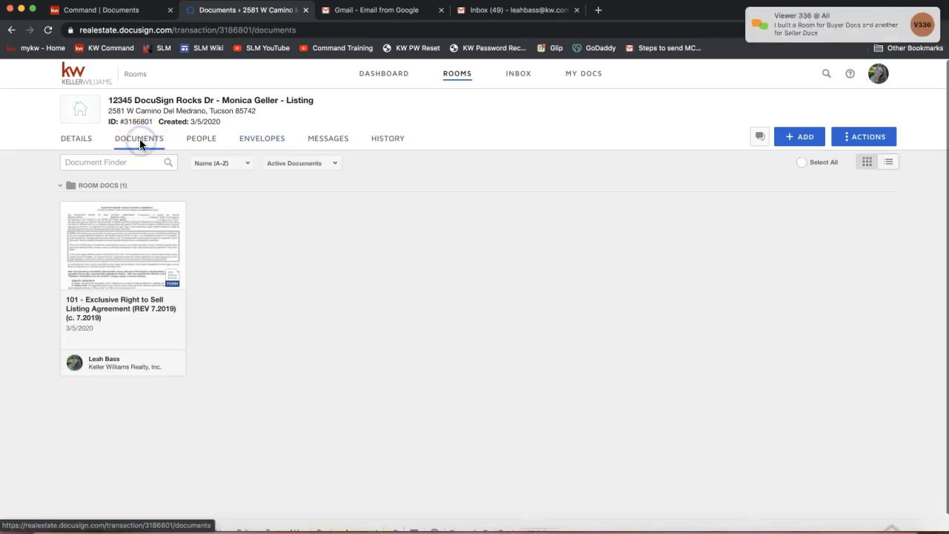
{"action": "mouse_move", "coordinate": [783, 38]}
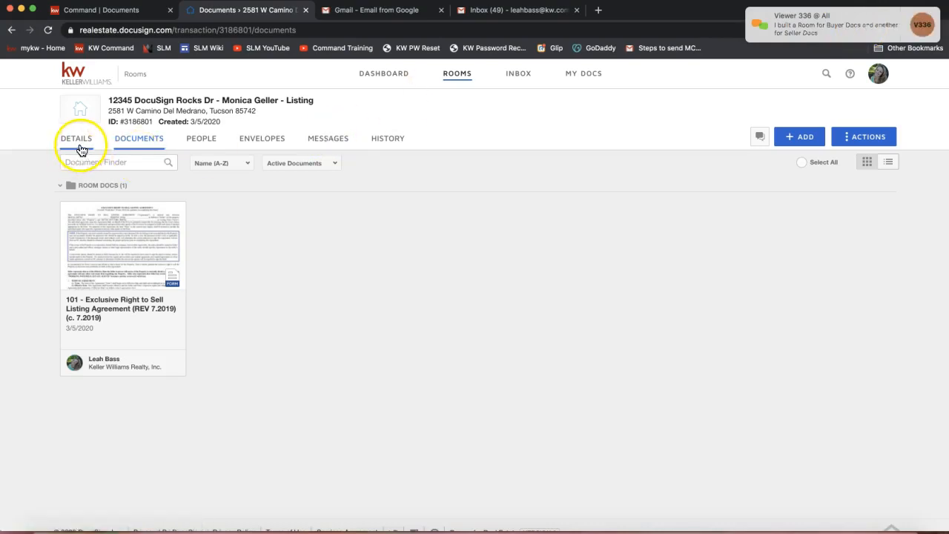
{"action": "mouse_move", "coordinate": [819, 32]}
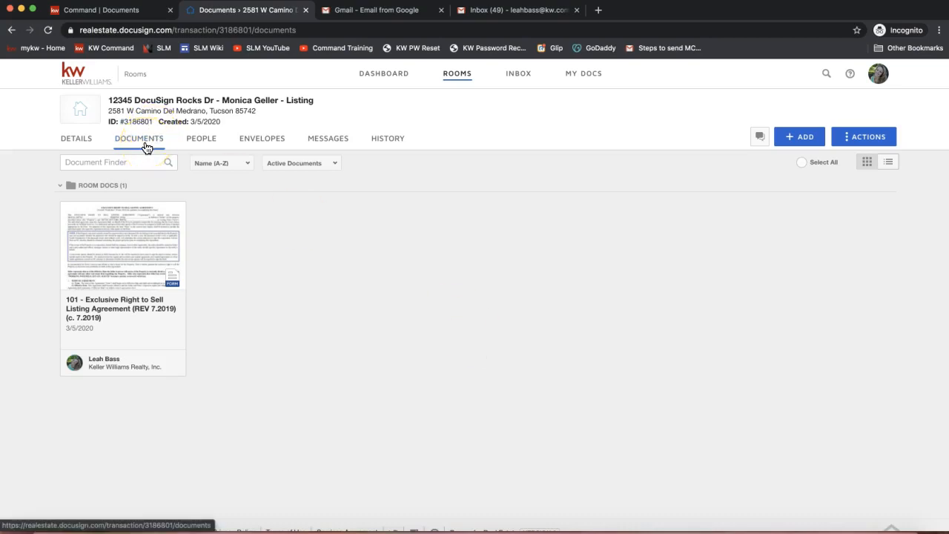
Upload the "2-T - Offer to Purchase and Contract (REV 7.2017) (c. 7.2017)" PDF from the computer's Desktop to the room documents
{"action": "left_click", "coordinate": [798, 145]}
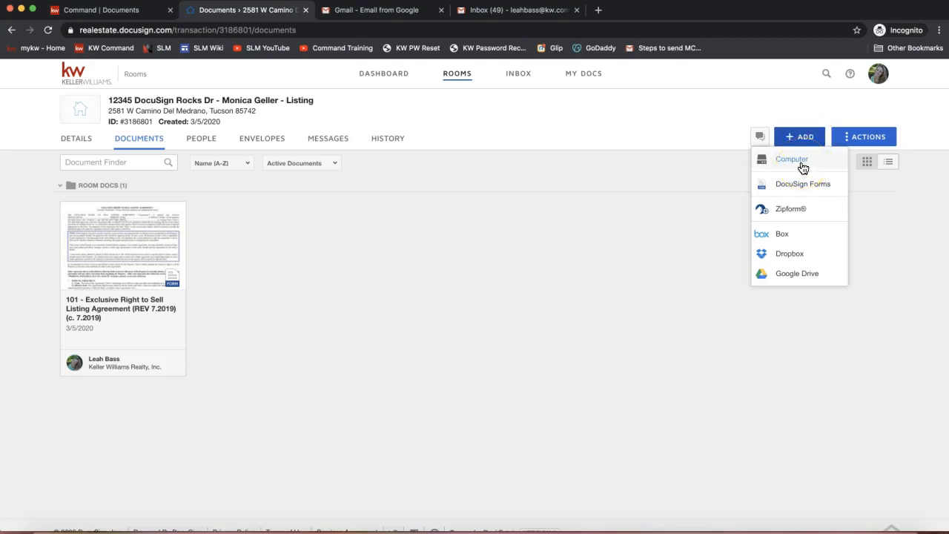
{"action": "left_click", "coordinate": [802, 167]}
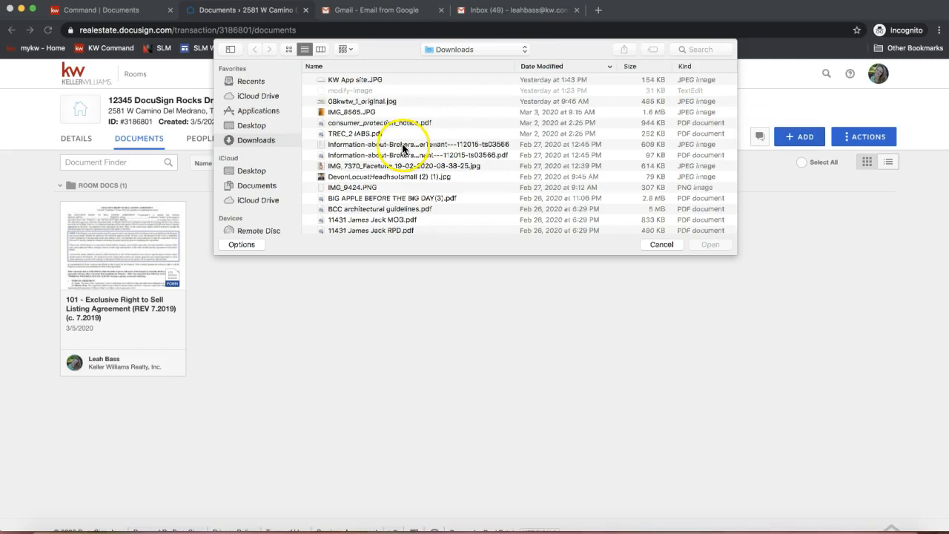
{"action": "scroll", "coordinate": [344, 145], "scroll_direction": "down", "scroll_amount": 5}
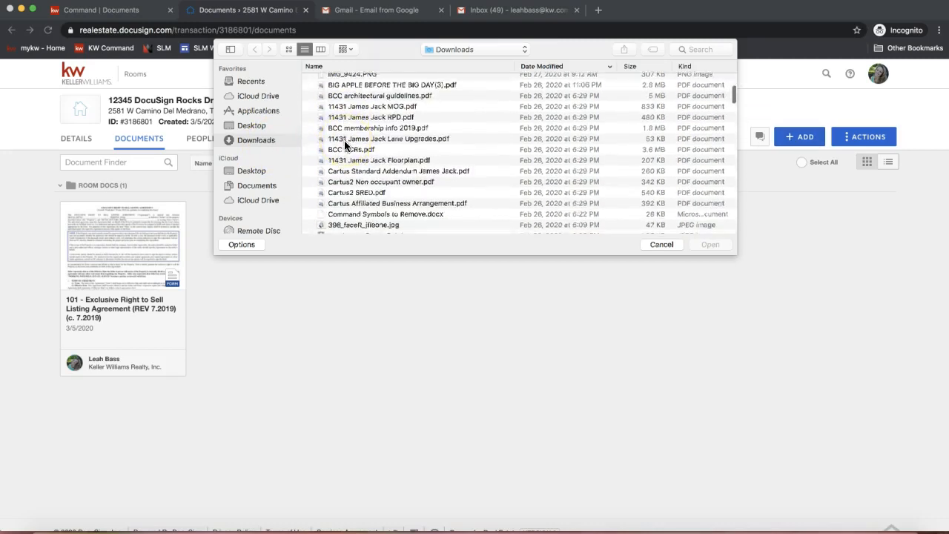
{"action": "scroll", "coordinate": [345, 144], "scroll_direction": "down", "scroll_amount": 4}
{"action": "left_click", "coordinate": [248, 129]}
{"action": "scroll", "coordinate": [402, 137], "scroll_direction": "down", "scroll_amount": 5}
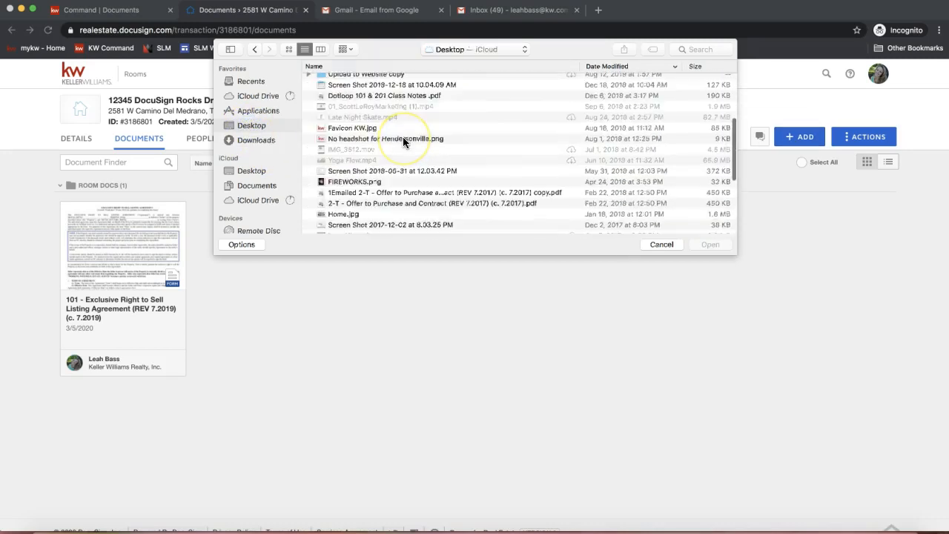
{"action": "left_click", "coordinate": [371, 193]}
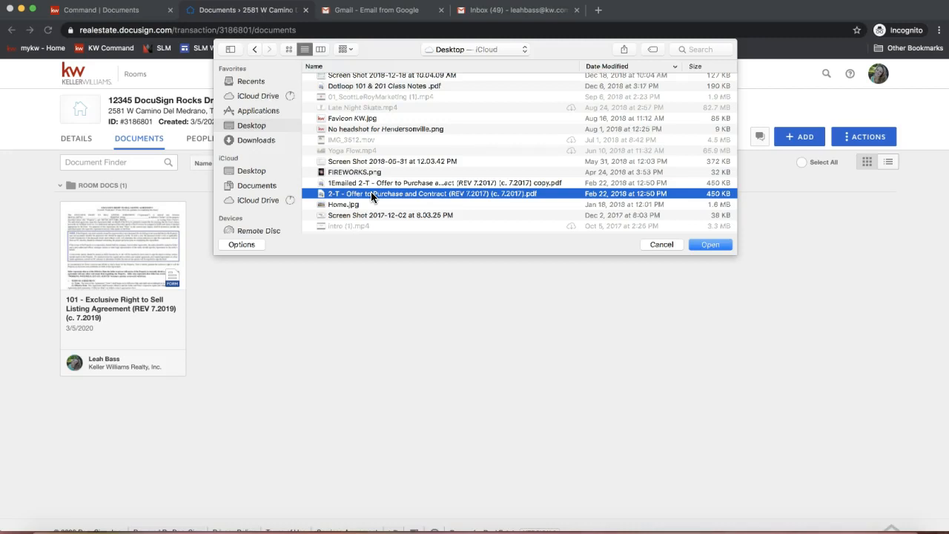
{"action": "left_click", "coordinate": [355, 195]}
{"action": "double_click", "coordinate": [352, 195]}
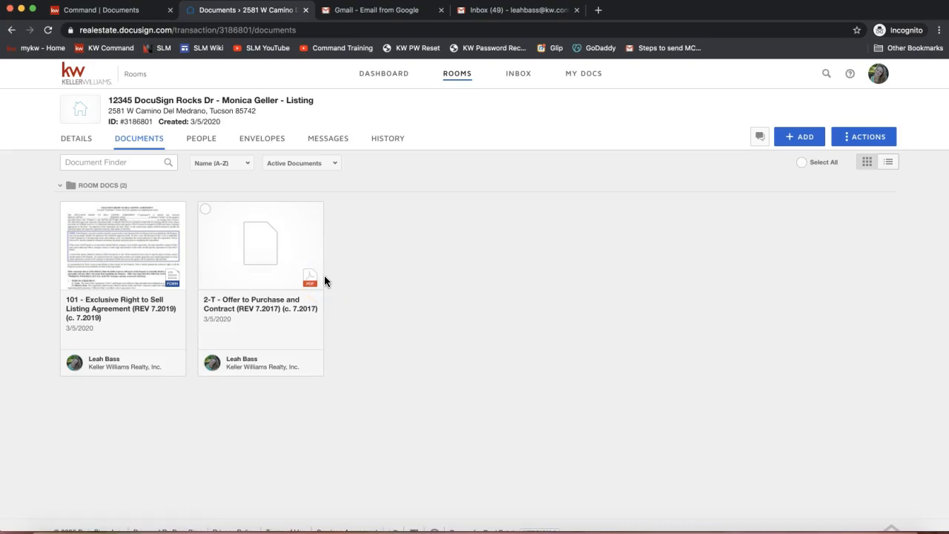
Examine the uploaded offer contract's seller, buyer and property address lines and its available document actions
{"action": "left_click", "coordinate": [241, 261]}
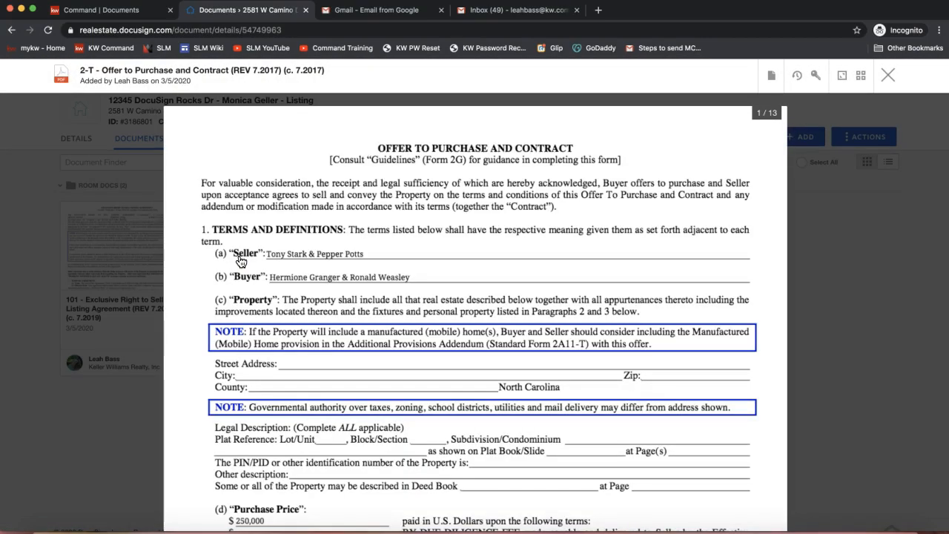
{"action": "left_click", "coordinate": [370, 254]}
{"action": "left_click", "coordinate": [429, 278]}
{"action": "left_click", "coordinate": [300, 364]}
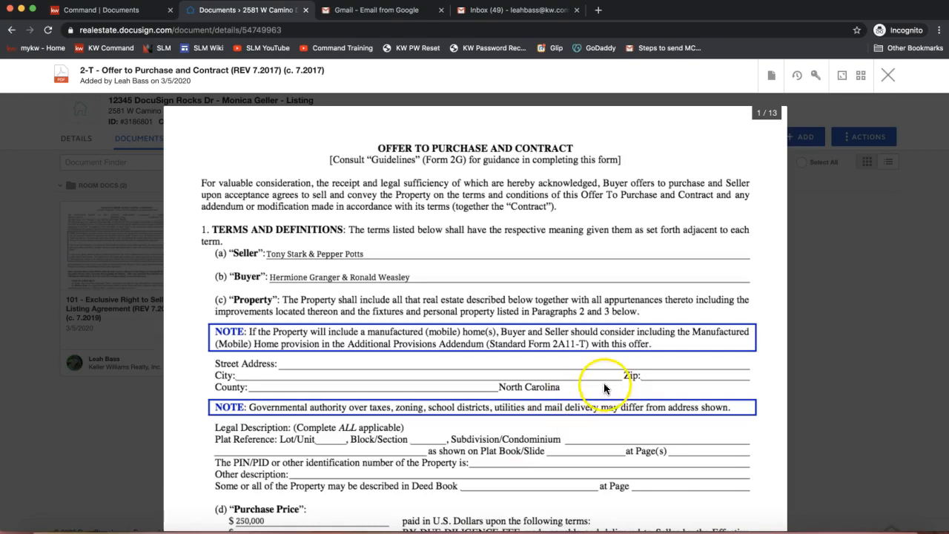
{"action": "left_click", "coordinate": [769, 75]}
{"action": "left_click", "coordinate": [771, 80]}
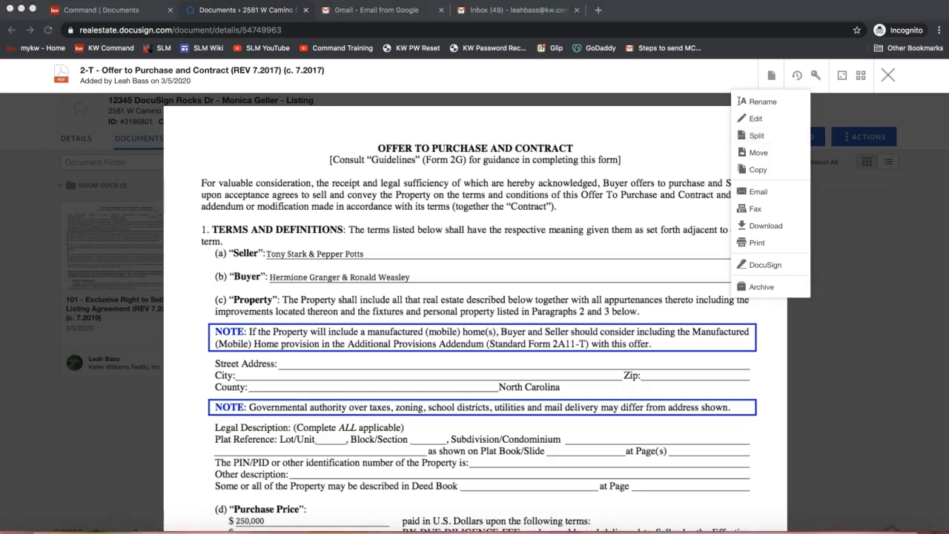
Send the copied "Split docs" YouTube link to everyone in the meeting chat, and put the meeting windows away
{"action": "left_click", "coordinate": [643, 529]}
{"action": "left_click", "coordinate": [445, 29]}
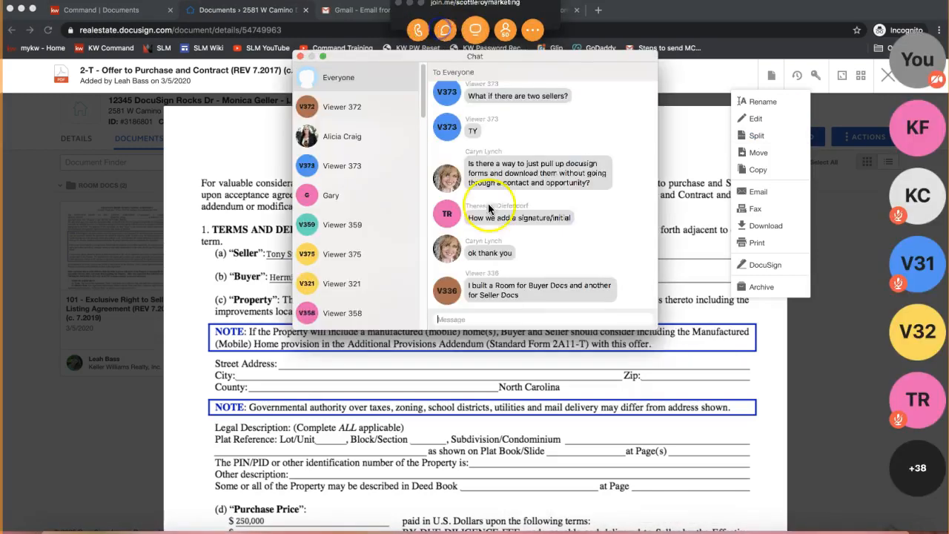
{"action": "left_click", "coordinate": [471, 319]}
{"action": "key", "text": "super+v"}
{"action": "key", "text": "Return"}
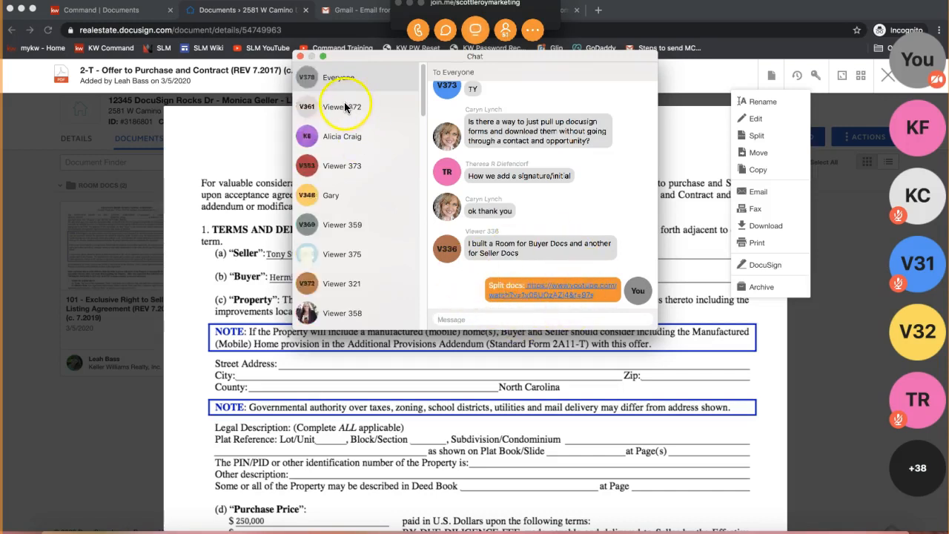
{"action": "left_click", "coordinate": [298, 56]}
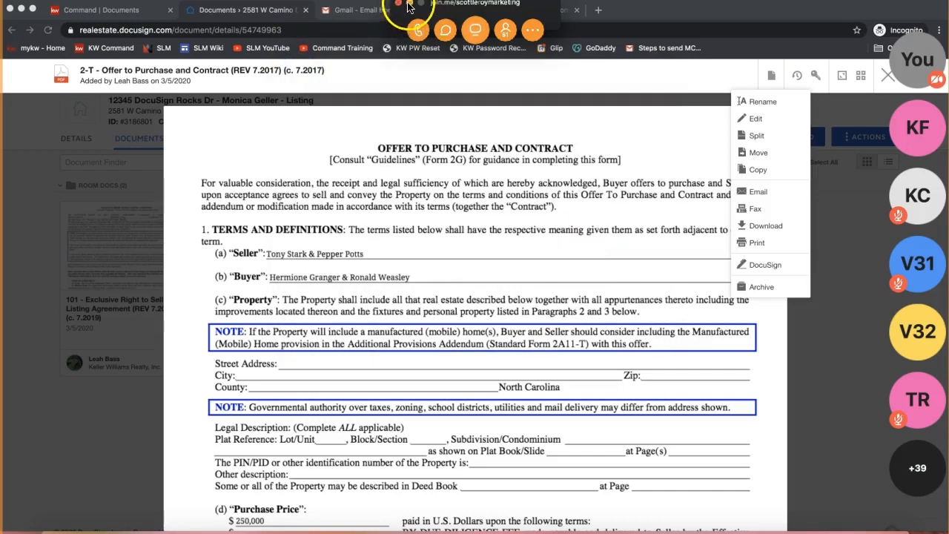
{"action": "left_click", "coordinate": [409, 4]}
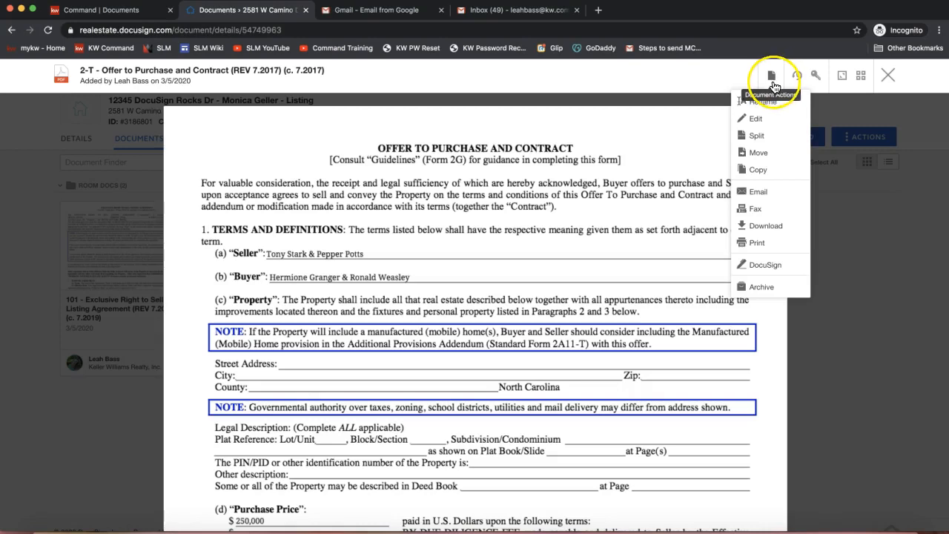
Start a DocuSign envelope from the offer contract and add the room participants Seller 1 and Seller 2 as recipients
{"action": "left_click", "coordinate": [764, 265]}
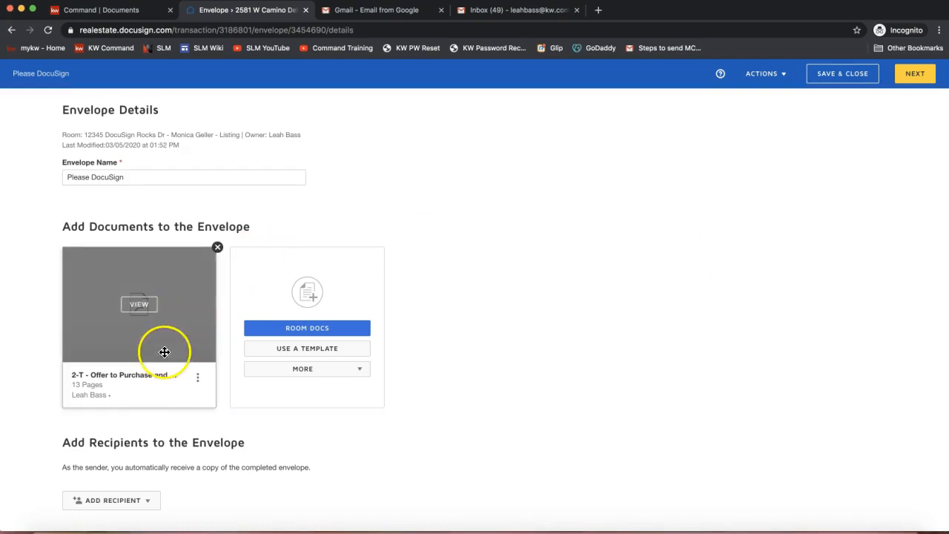
{"action": "scroll", "coordinate": [130, 441], "scroll_direction": "down", "scroll_amount": 2}
{"action": "scroll", "coordinate": [130, 441], "scroll_direction": "down", "scroll_amount": 1}
{"action": "left_click", "coordinate": [95, 379]}
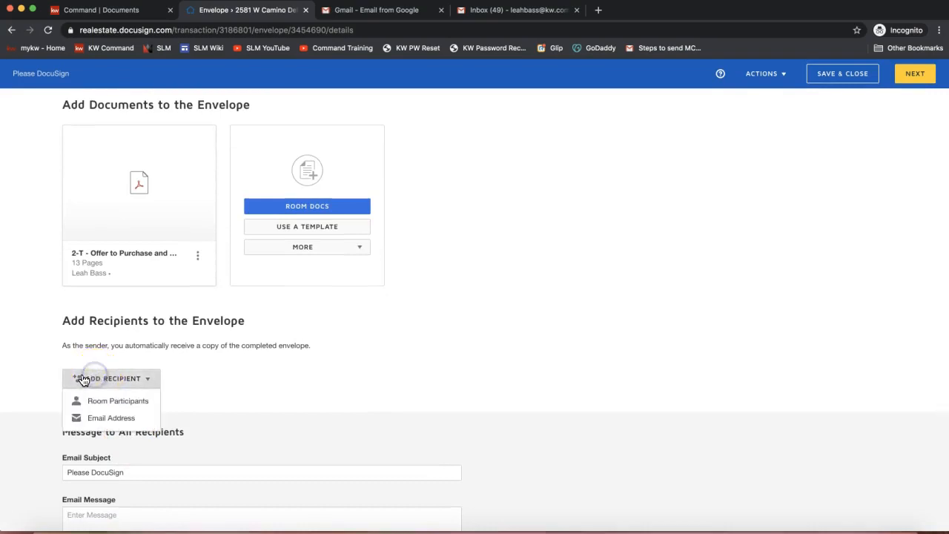
{"action": "left_click", "coordinate": [128, 407]}
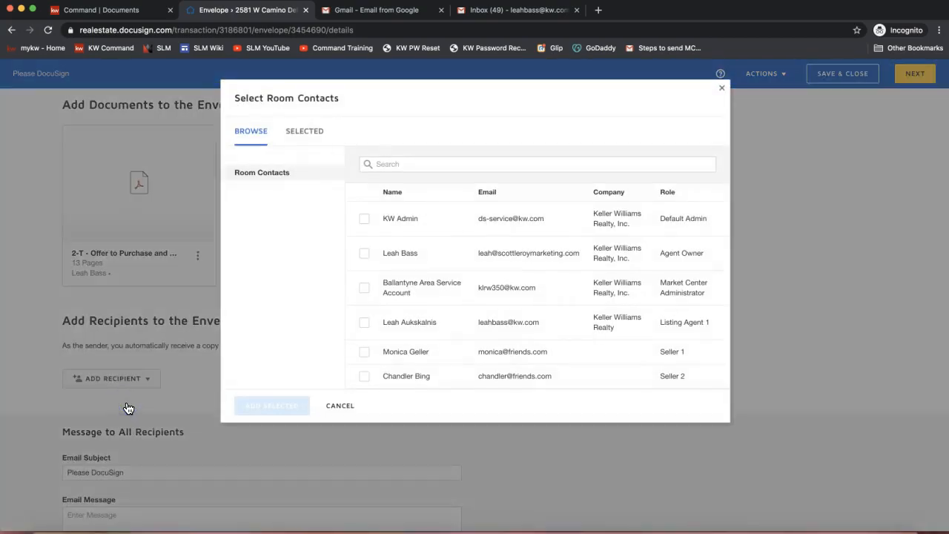
{"action": "left_click", "coordinate": [364, 352]}
{"action": "left_click", "coordinate": [365, 377]}
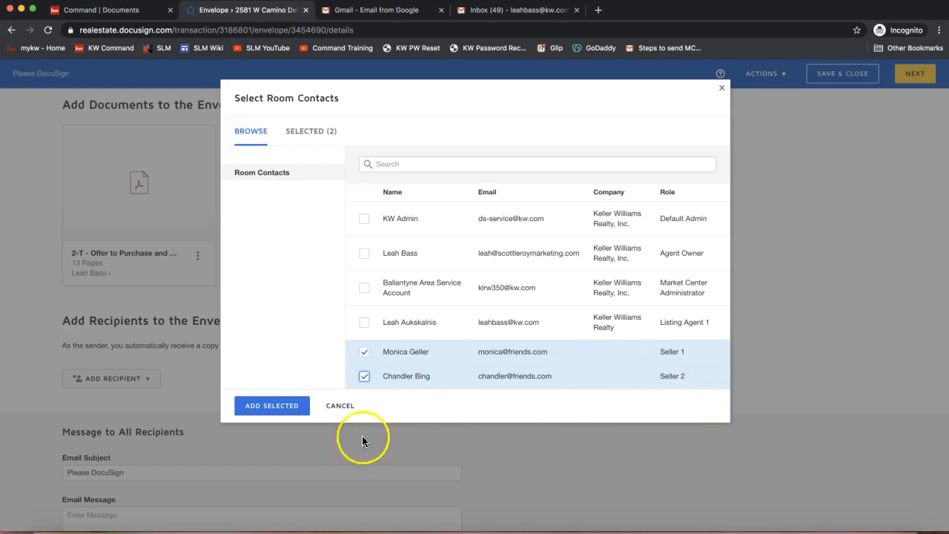
{"action": "left_click", "coordinate": [279, 411]}
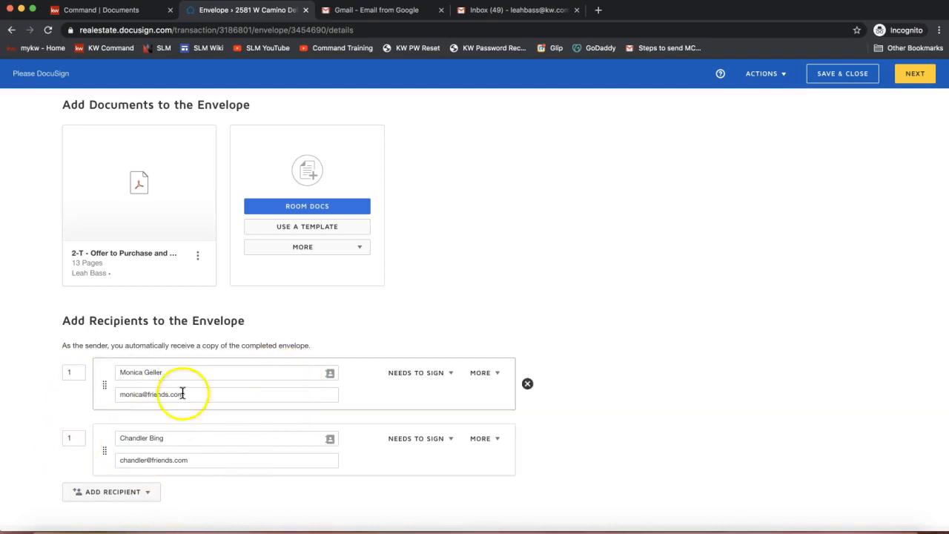
Continue from the envelope details to placing the signing fields
{"action": "left_click", "coordinate": [880, 159]}
{"action": "left_click", "coordinate": [916, 74]}
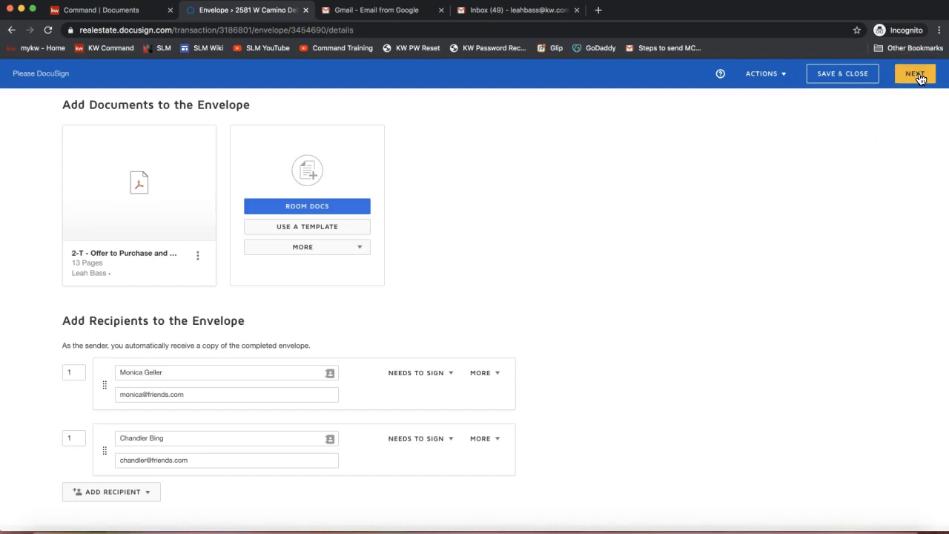
{"action": "left_click", "coordinate": [918, 77]}
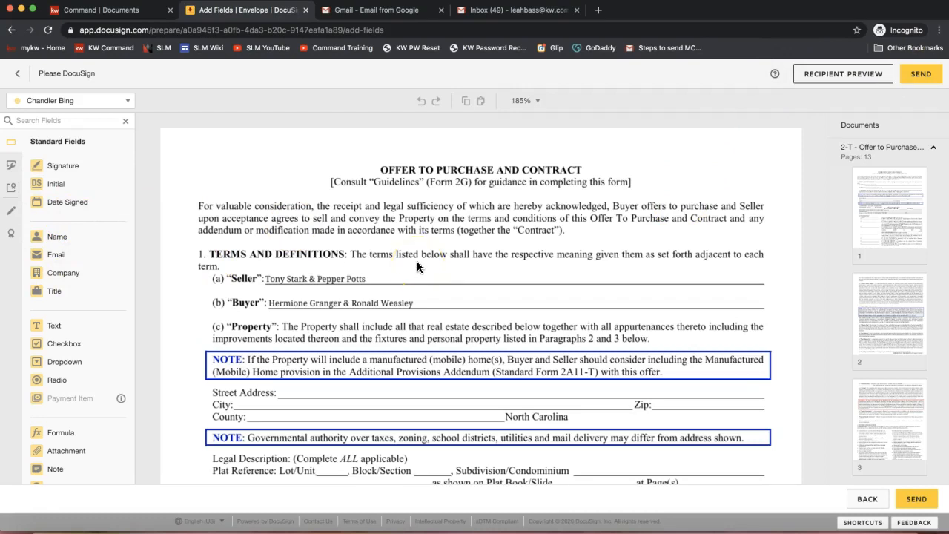
Place an Initial field for Seller 1 on the first Seller's initials box on page 1 of the contract
{"action": "scroll", "coordinate": [416, 263], "scroll_direction": "down", "scroll_amount": 5}
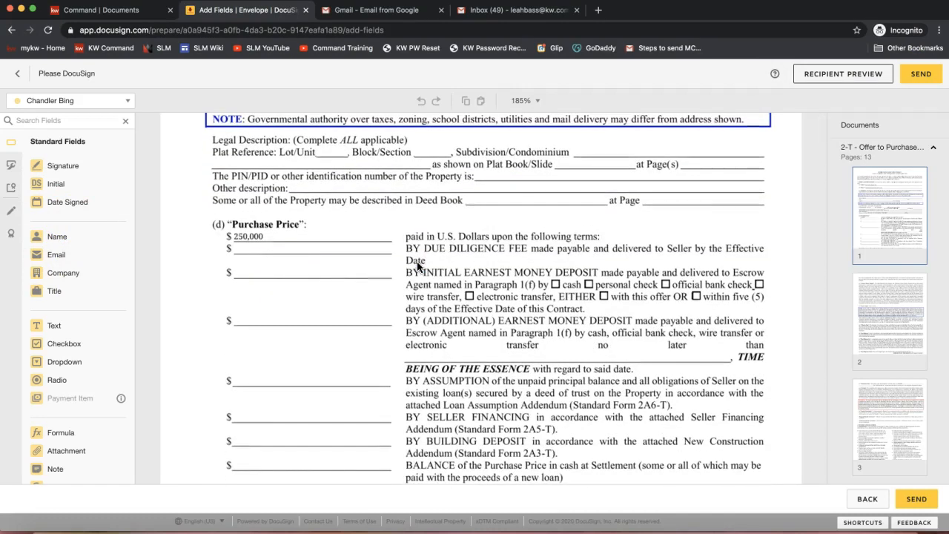
{"action": "scroll", "coordinate": [417, 265], "scroll_direction": "down", "scroll_amount": 4}
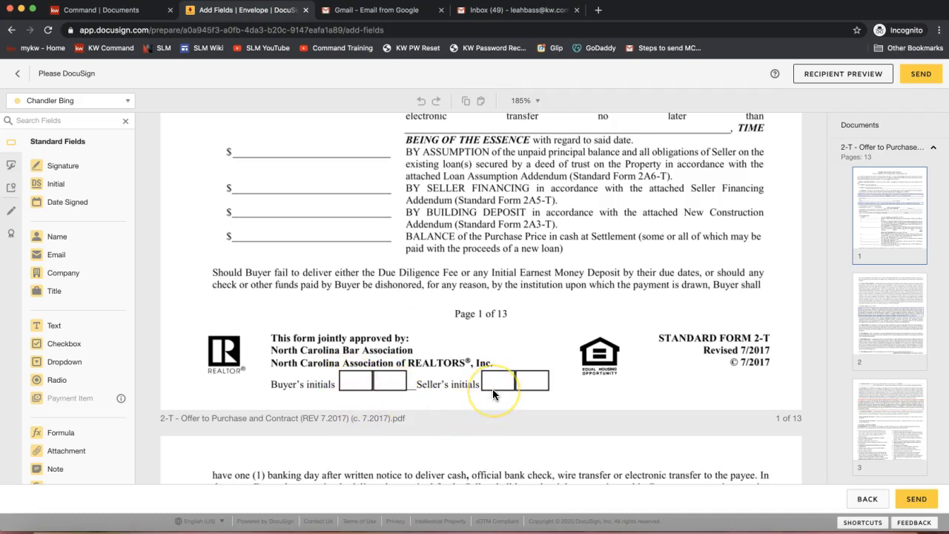
{"action": "scroll", "coordinate": [492, 388], "scroll_direction": "down", "scroll_amount": 3}
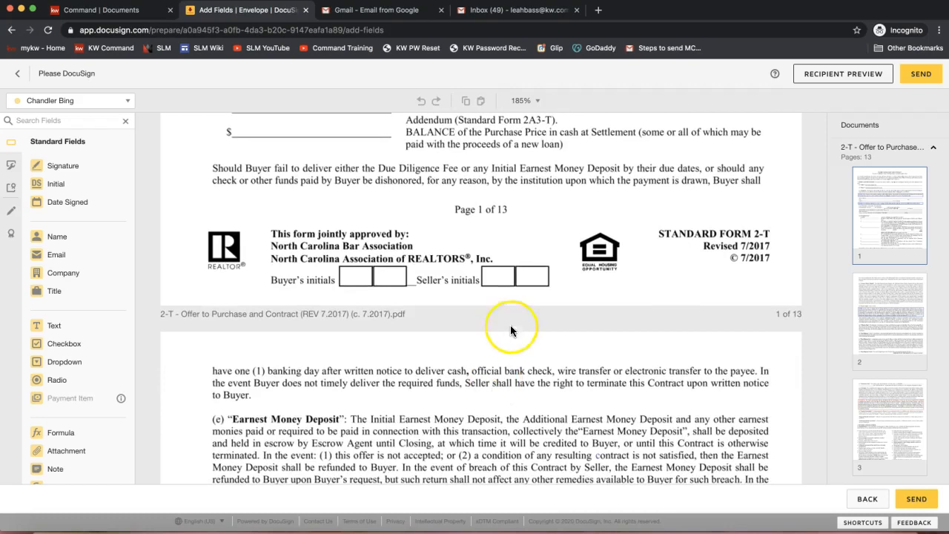
{"action": "left_click", "coordinate": [44, 101]}
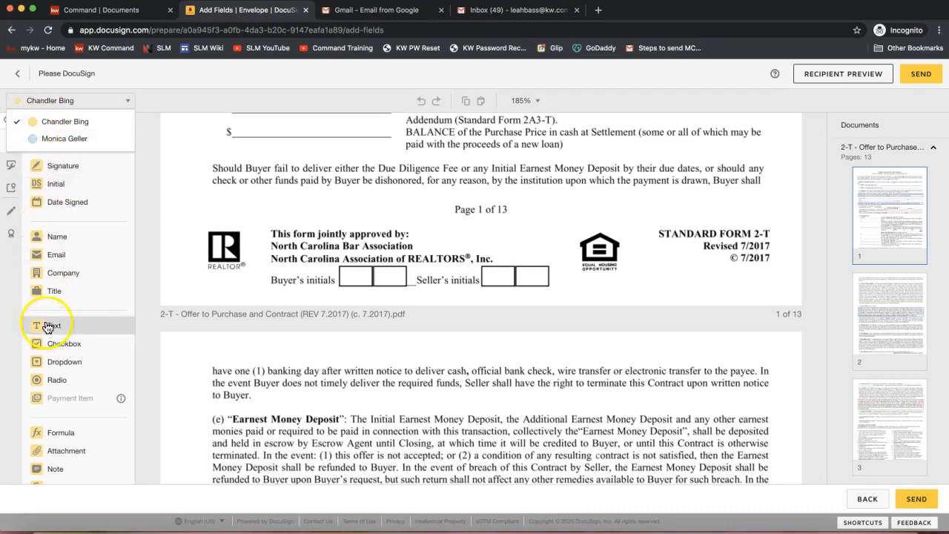
{"action": "left_click", "coordinate": [60, 140]}
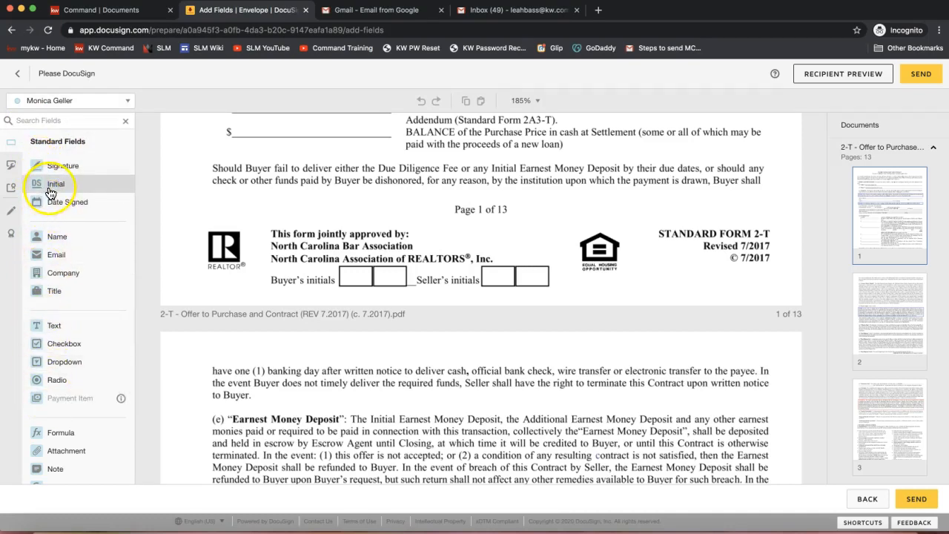
{"action": "left_click_drag", "start_coordinate": [71, 190], "coordinate": [481, 259]}
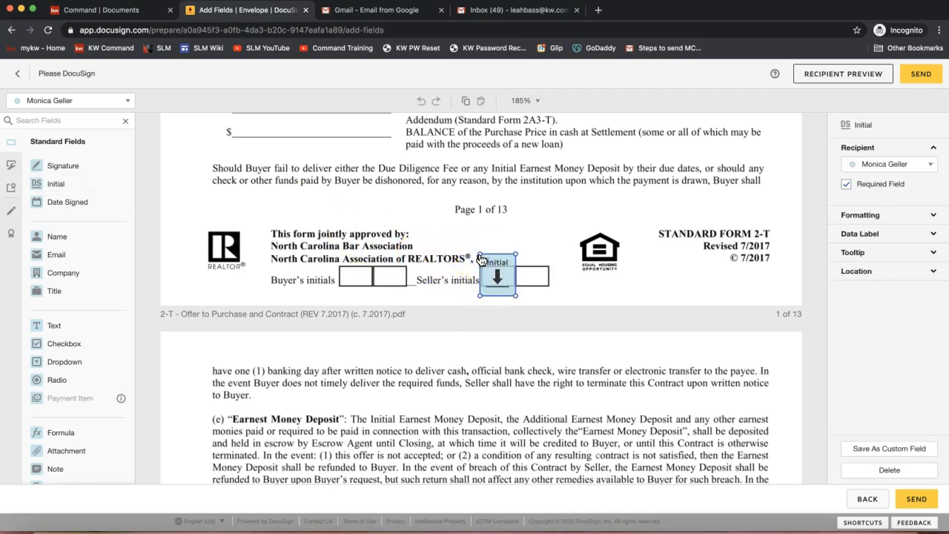
{"action": "left_click", "coordinate": [451, 197]}
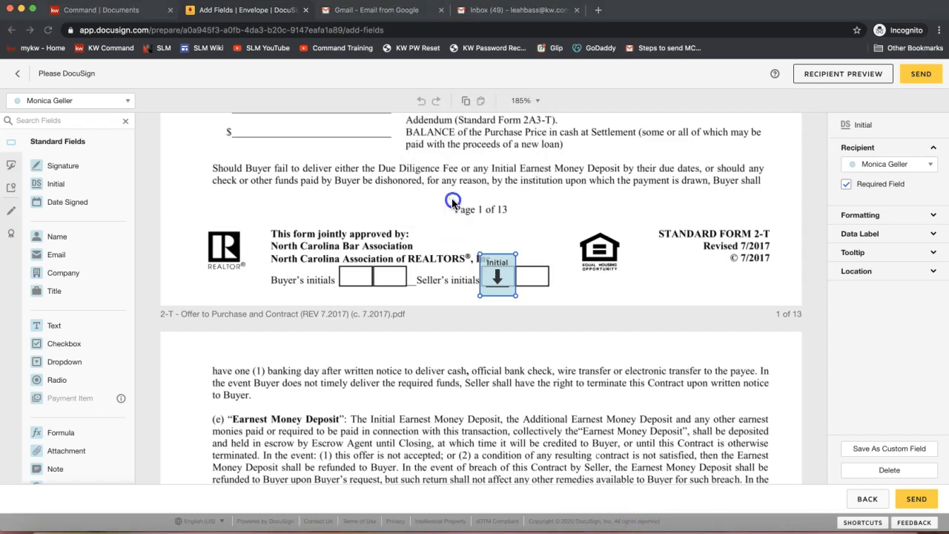
Place an Initial field for Seller 2 on the second Seller's initials box on page 1 of the contract
{"action": "left_click", "coordinate": [82, 104]}
{"action": "left_click", "coordinate": [46, 102]}
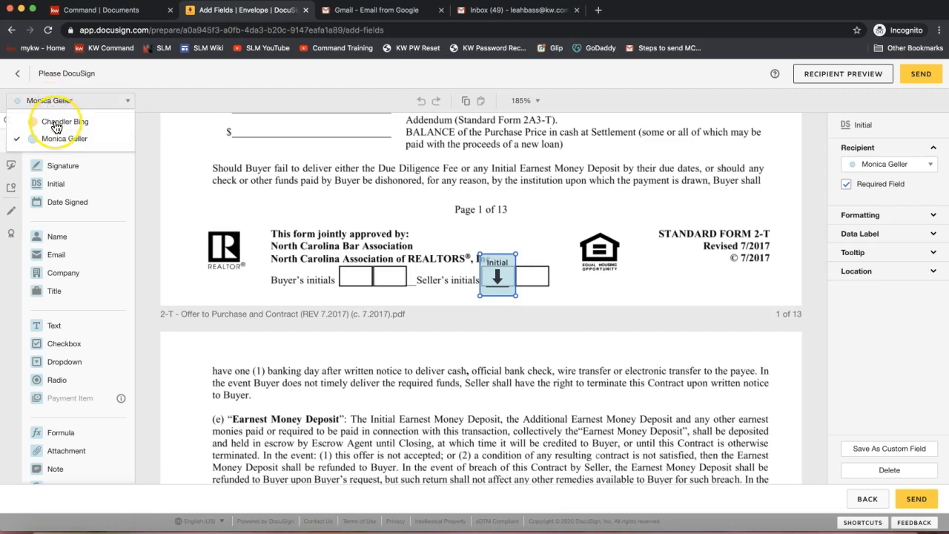
{"action": "left_click", "coordinate": [57, 123]}
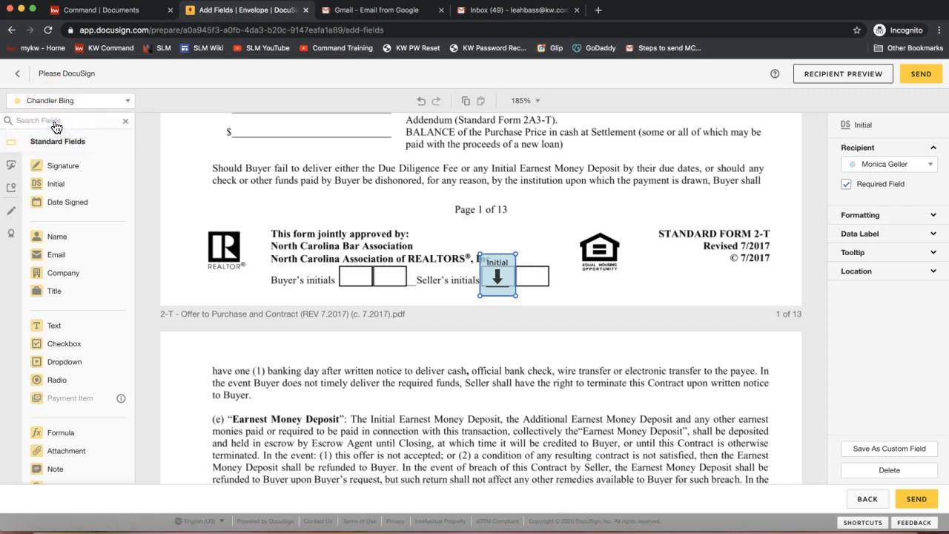
{"action": "left_click_drag", "start_coordinate": [65, 191], "coordinate": [519, 262]}
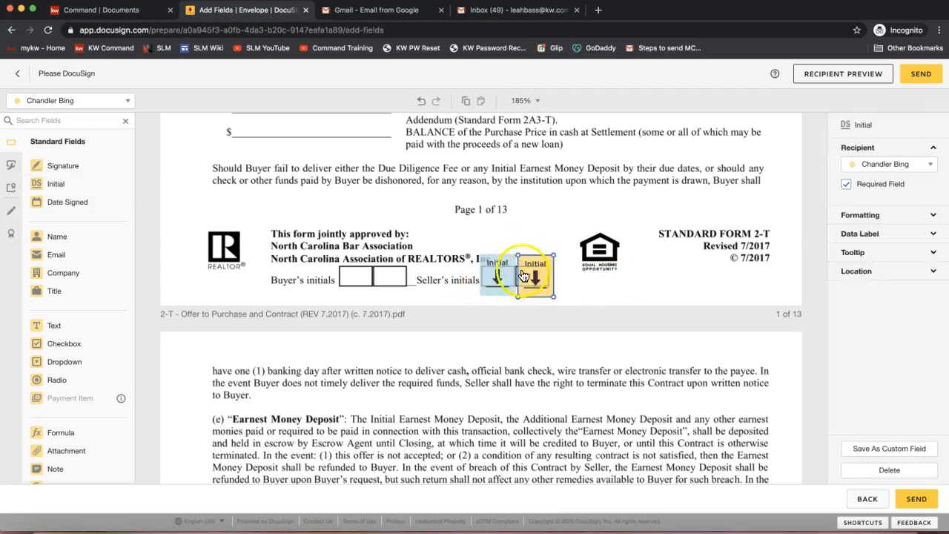
{"action": "left_click", "coordinate": [114, 104]}
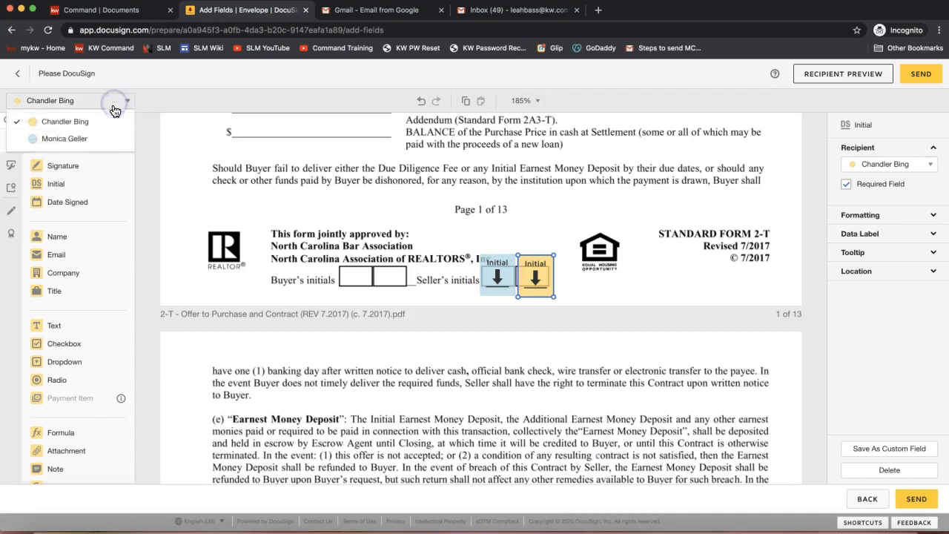
{"action": "left_click", "coordinate": [218, 149]}
{"action": "scroll", "coordinate": [466, 240], "scroll_direction": "down", "scroll_amount": 2}
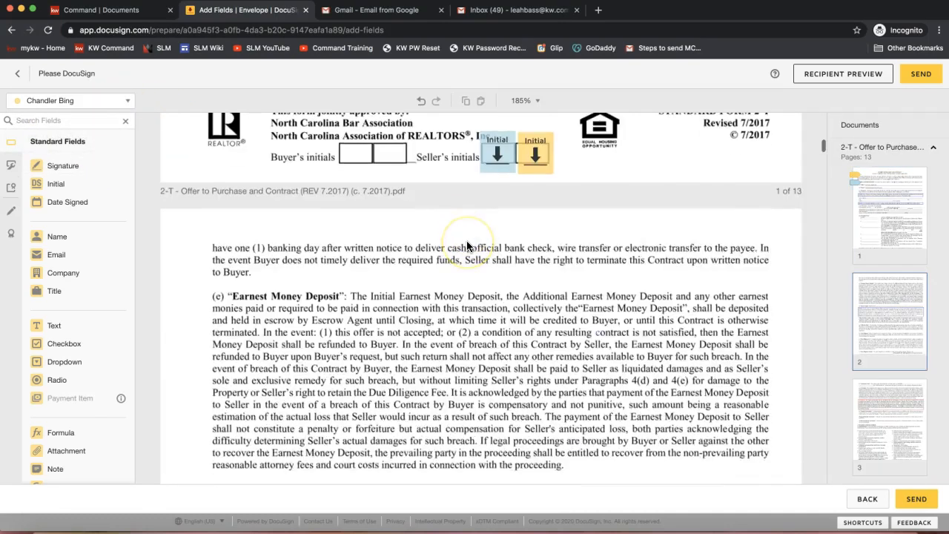
{"action": "scroll", "coordinate": [466, 241], "scroll_direction": "up", "scroll_amount": 3}
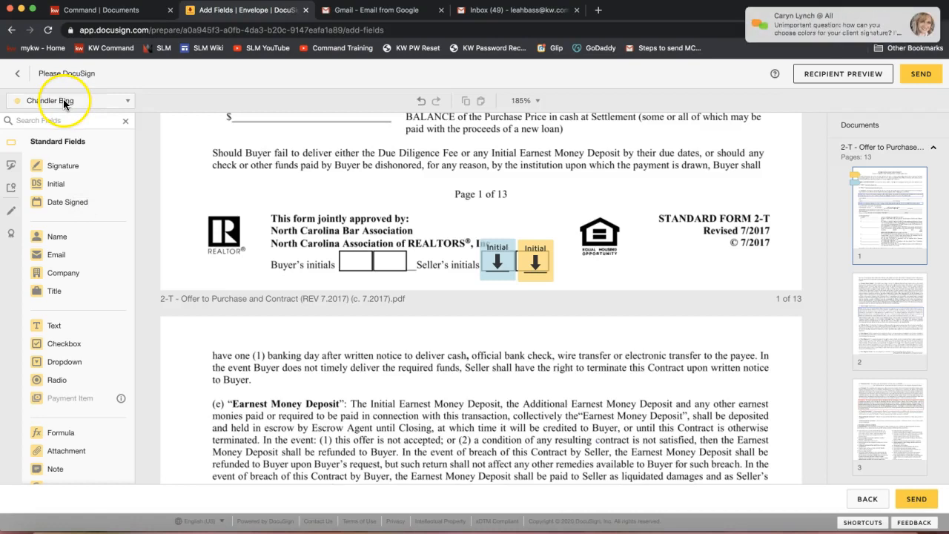
Read the attendee's chat question about choosing client signature colors and close the chat window
{"action": "left_click", "coordinate": [799, 32]}
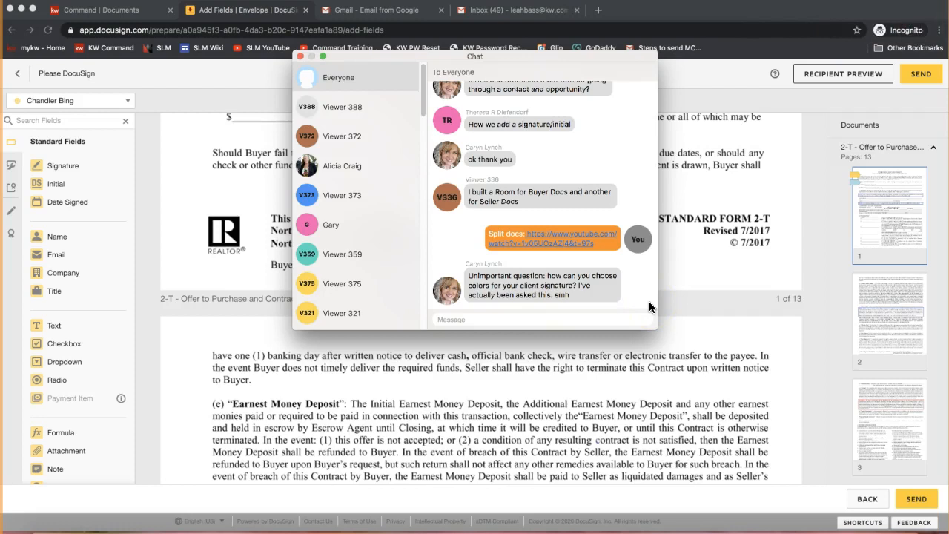
{"action": "left_click", "coordinate": [299, 57]}
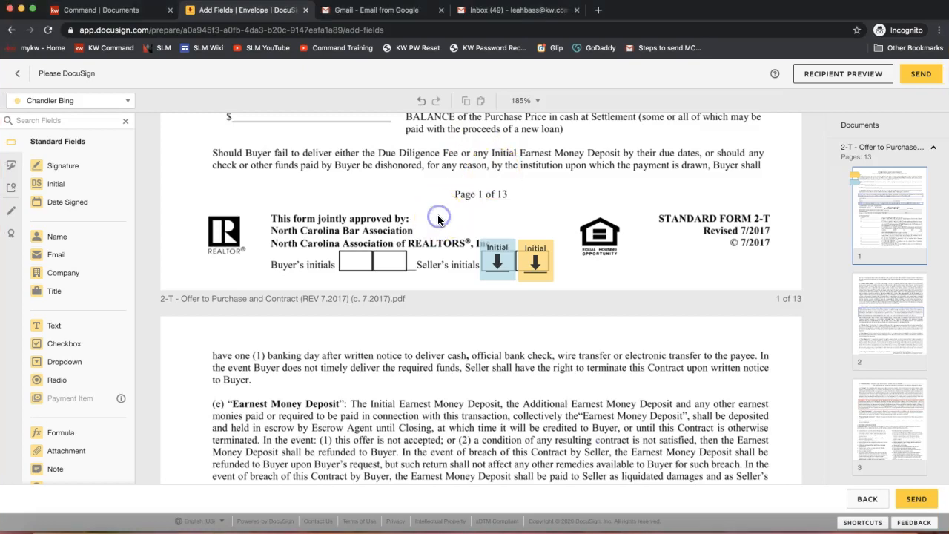
Place a Signature field for the yellow-coded seller in page 11's first Seller box and a Date Signed field on the Date line below it
{"action": "scroll", "coordinate": [437, 220], "scroll_direction": "down", "scroll_amount": 5}
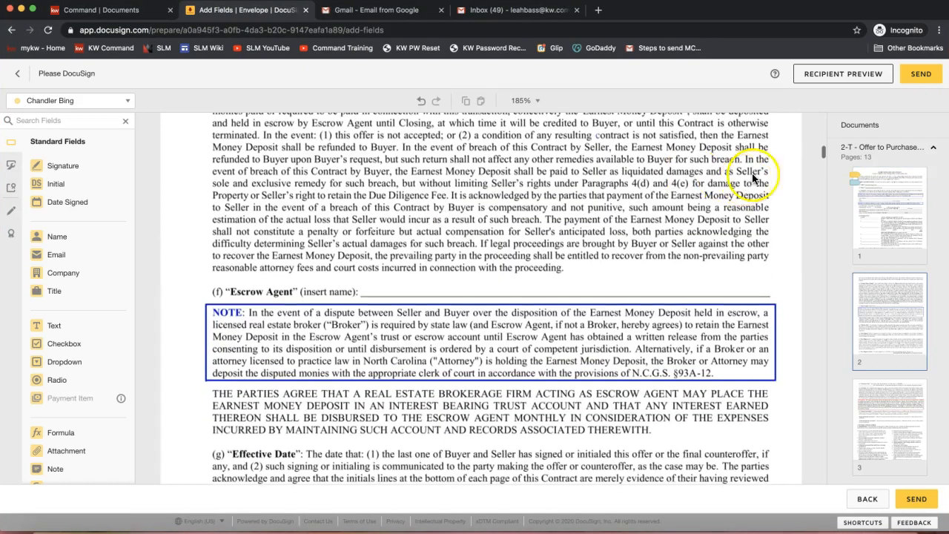
{"action": "left_click_drag", "start_coordinate": [825, 152], "coordinate": [821, 456]}
{"action": "scroll", "coordinate": [614, 355], "scroll_direction": "up", "scroll_amount": 10}
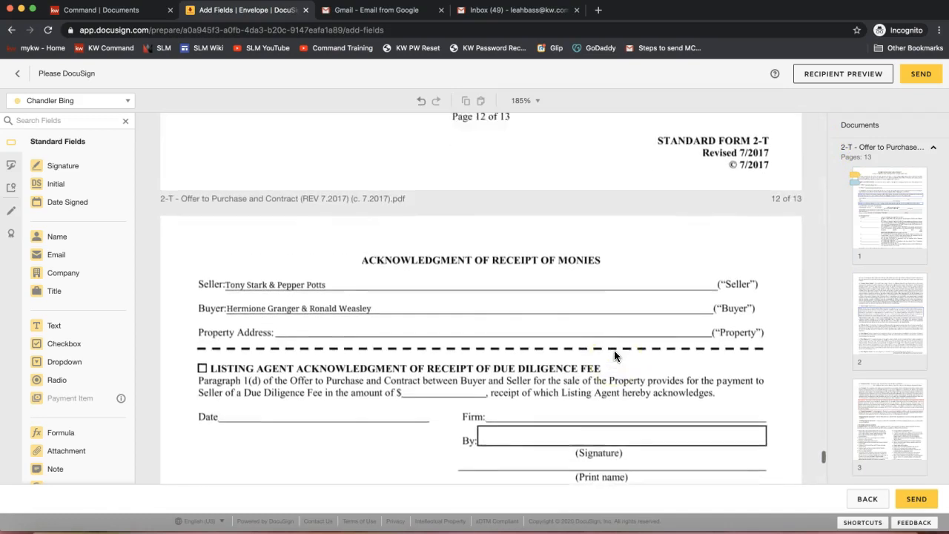
{"action": "scroll", "coordinate": [613, 352], "scroll_direction": "up", "scroll_amount": 5}
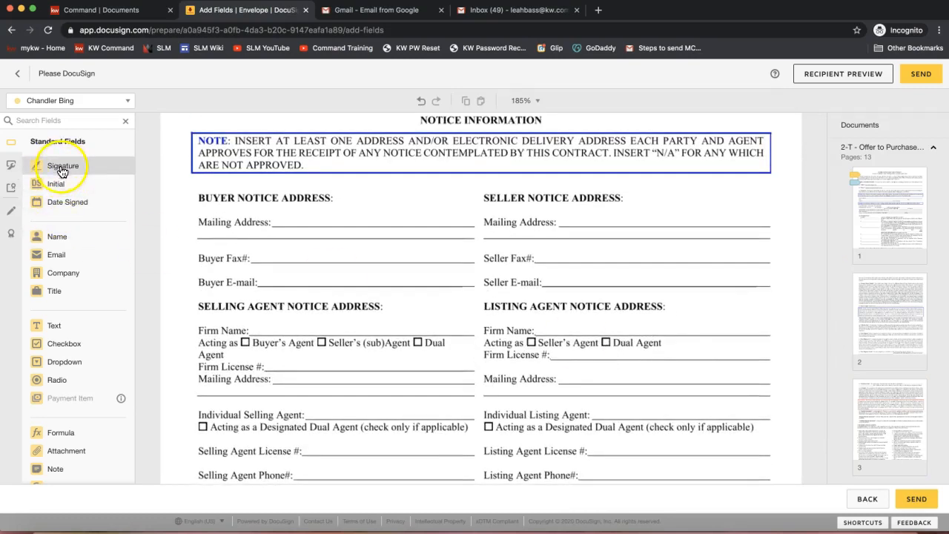
{"action": "mouse_move", "coordinate": [60, 170]}
{"action": "left_mouse_down"}
{"action": "mouse_move", "coordinate": [244, 278]}
{"action": "mouse_move", "coordinate": [282, 257]}
{"action": "mouse_move", "coordinate": [449, 249]}
{"action": "left_mouse_up"}
{"action": "scroll", "coordinate": [449, 249], "scroll_direction": "up", "scroll_amount": 10}
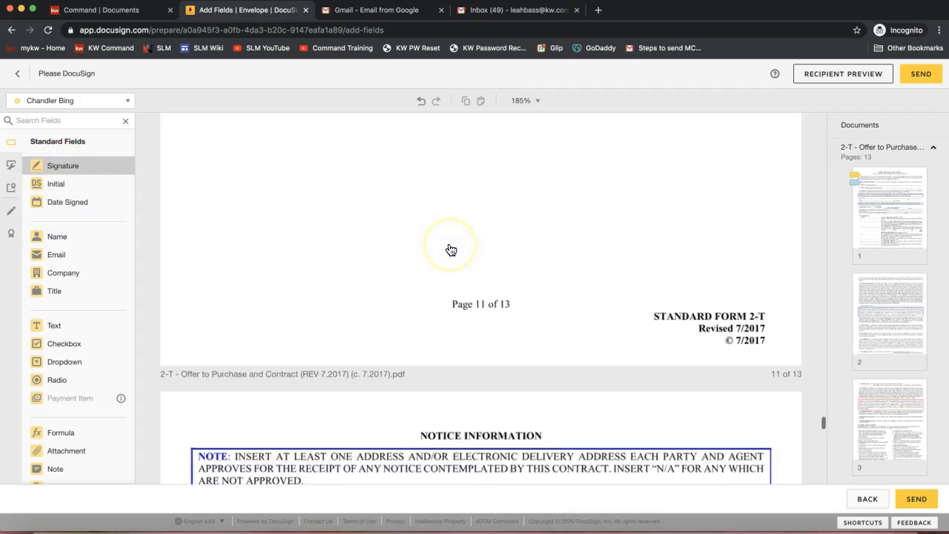
{"action": "scroll", "coordinate": [451, 250], "scroll_direction": "up", "scroll_amount": 3}
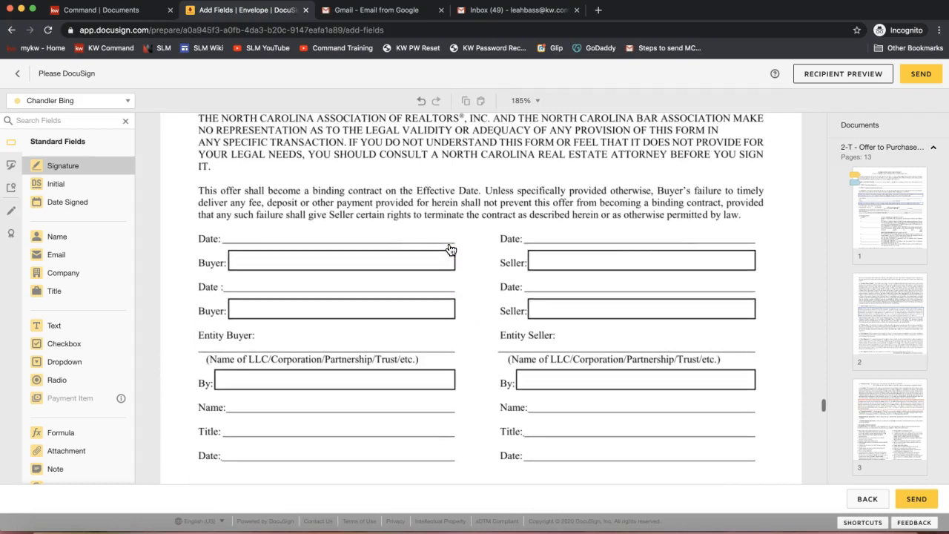
{"action": "mouse_move", "coordinate": [501, 252]}
{"action": "left_mouse_down"}
{"action": "mouse_move", "coordinate": [511, 239]}
{"action": "mouse_move", "coordinate": [526, 246]}
{"action": "left_mouse_up"}
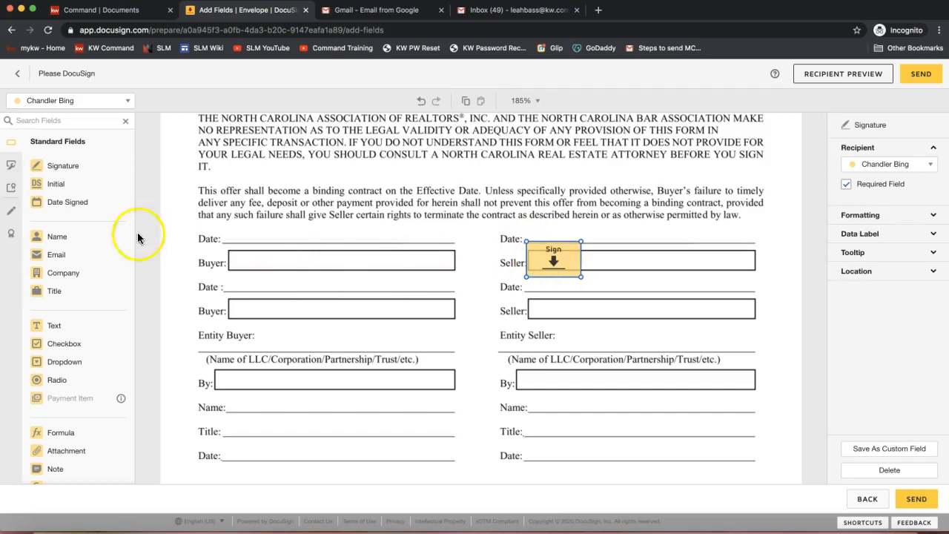
{"action": "left_click_drag", "start_coordinate": [76, 205], "coordinate": [527, 284]}
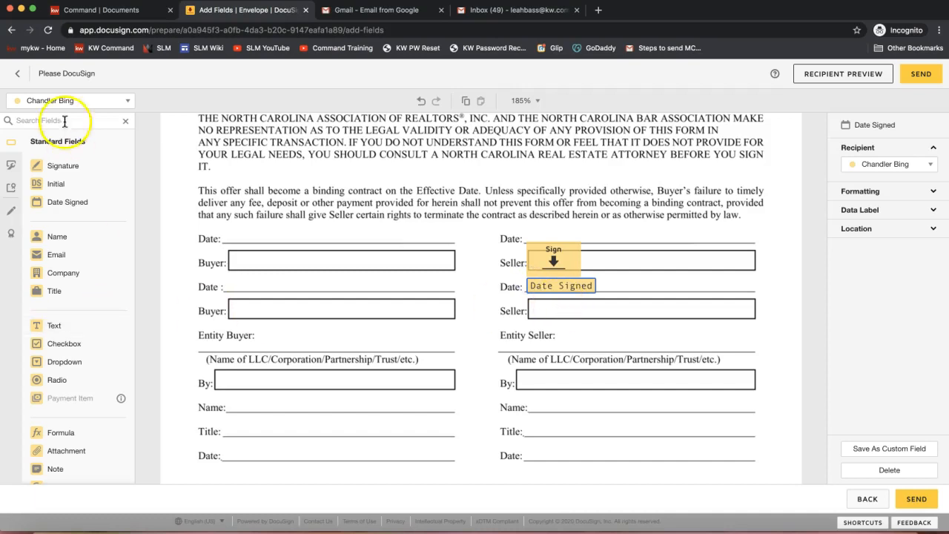
Switch to the blue-coded seller and place Signature and Date Signed fields in the second Seller box on page 11
{"action": "left_click", "coordinate": [58, 100]}
{"action": "left_click", "coordinate": [61, 137]}
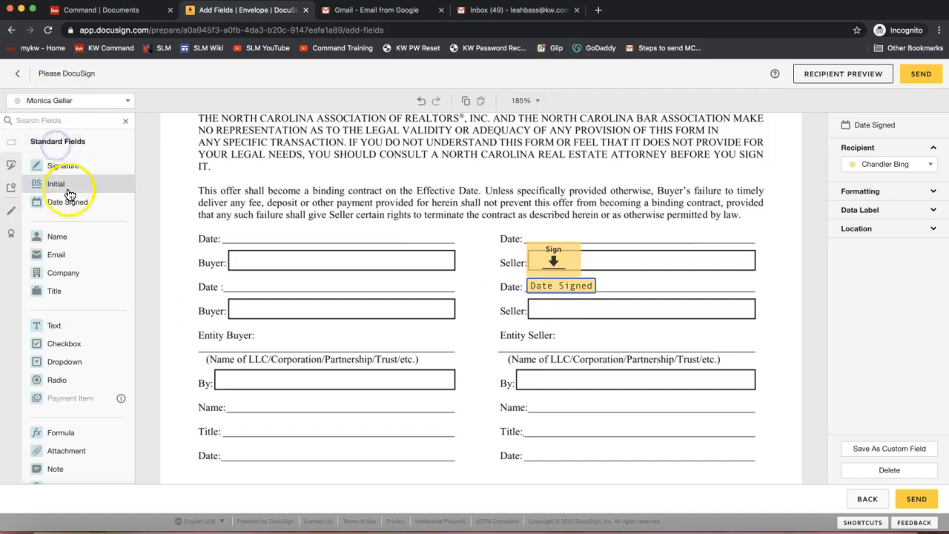
{"action": "mouse_move", "coordinate": [65, 172]}
{"action": "left_mouse_down"}
{"action": "mouse_move", "coordinate": [515, 332]}
{"action": "mouse_move", "coordinate": [524, 296]}
{"action": "left_mouse_up"}
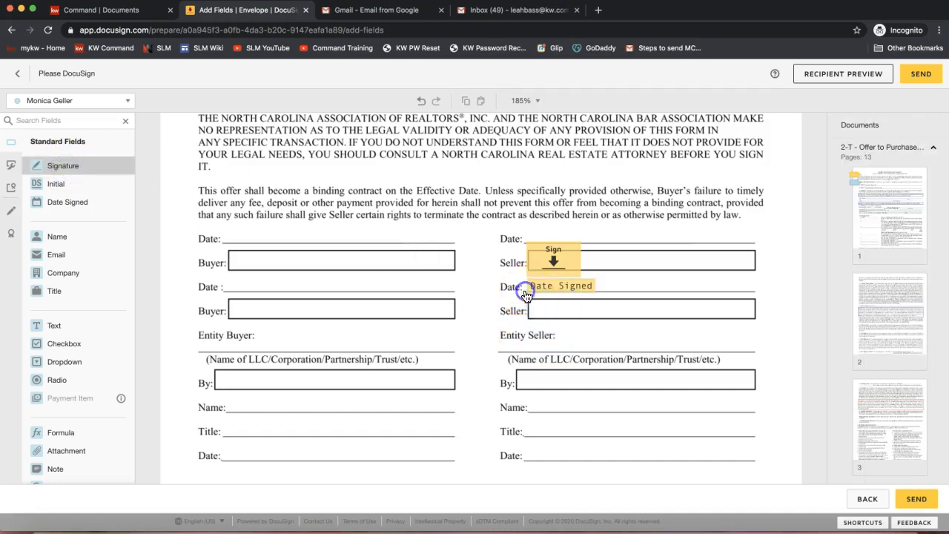
{"action": "left_click_drag", "start_coordinate": [63, 202], "coordinate": [601, 312]}
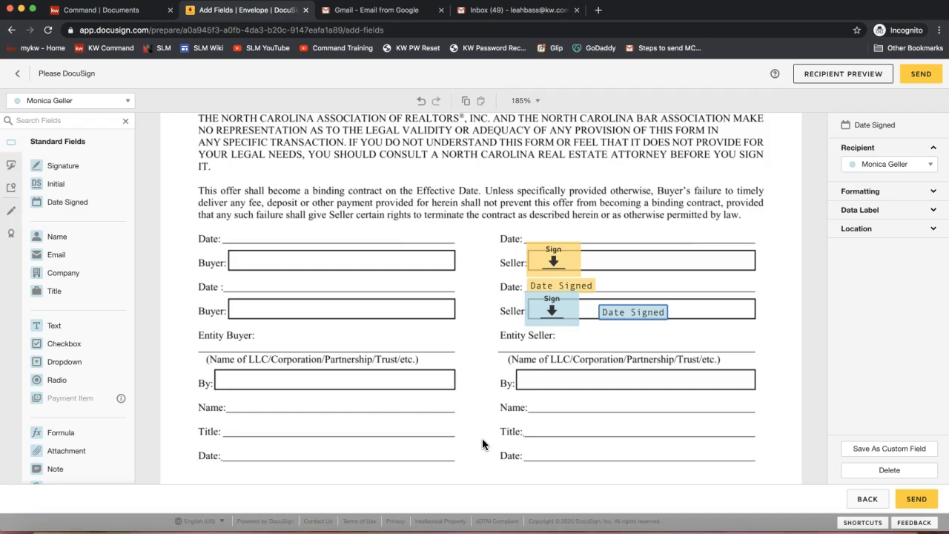
Strike through the printed seller names in paragraph 1(a) on page 1 with a Line markup
{"action": "scroll", "coordinate": [717, 273], "scroll_direction": "up", "scroll_amount": 15}
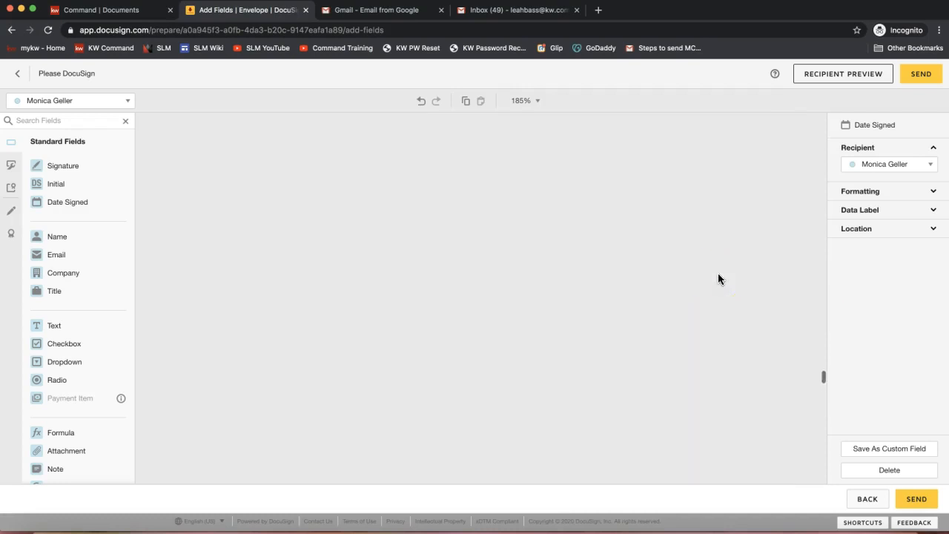
{"action": "left_click", "coordinate": [767, 365]}
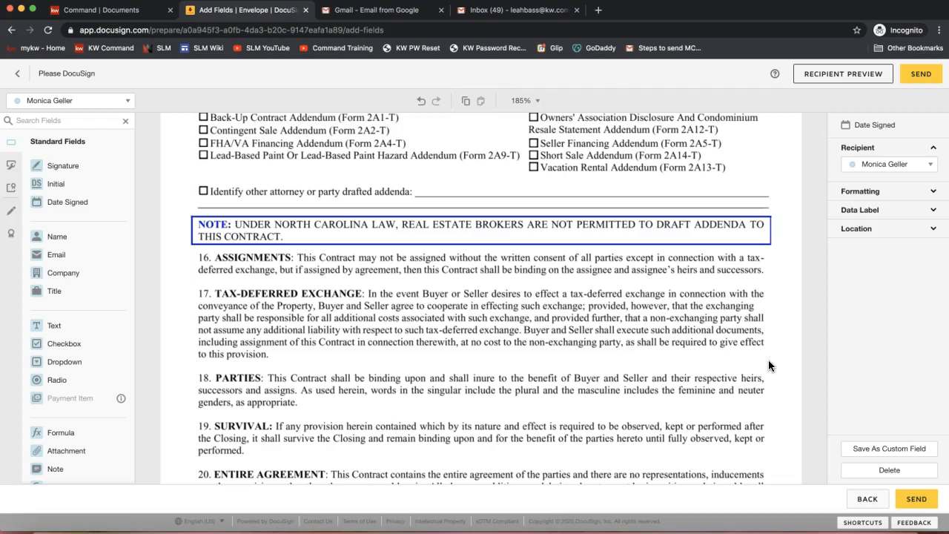
{"action": "scroll", "coordinate": [768, 362], "scroll_direction": "up", "scroll_amount": 15}
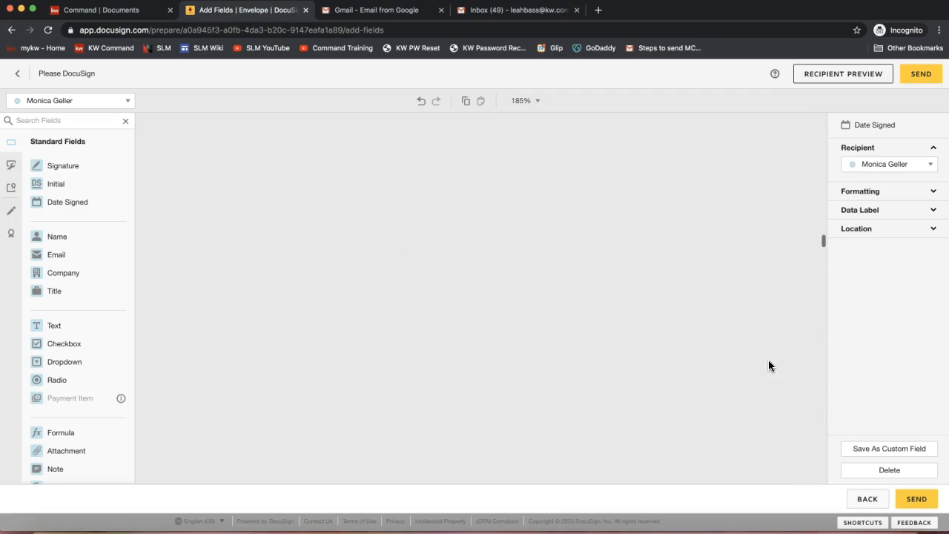
{"action": "scroll", "coordinate": [768, 365], "scroll_direction": "up", "scroll_amount": 5}
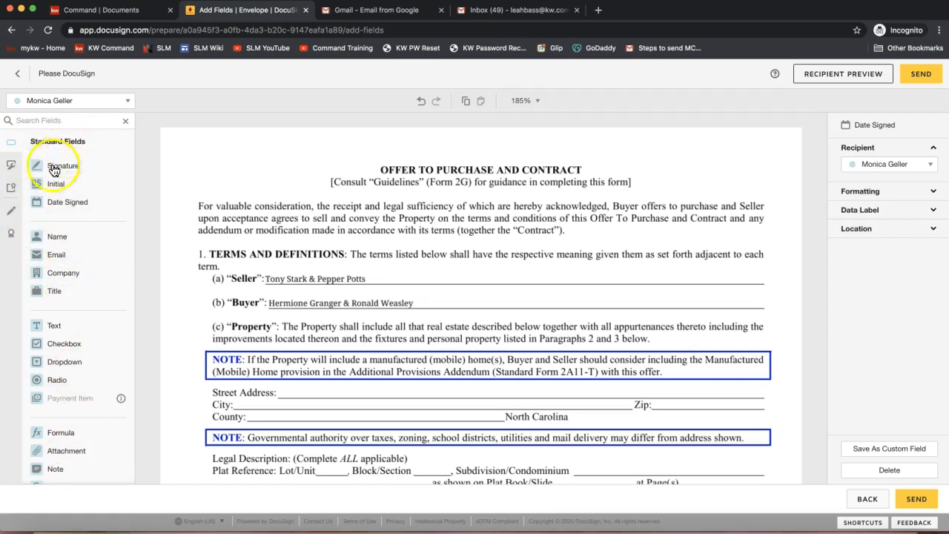
{"action": "left_click", "coordinate": [9, 216]}
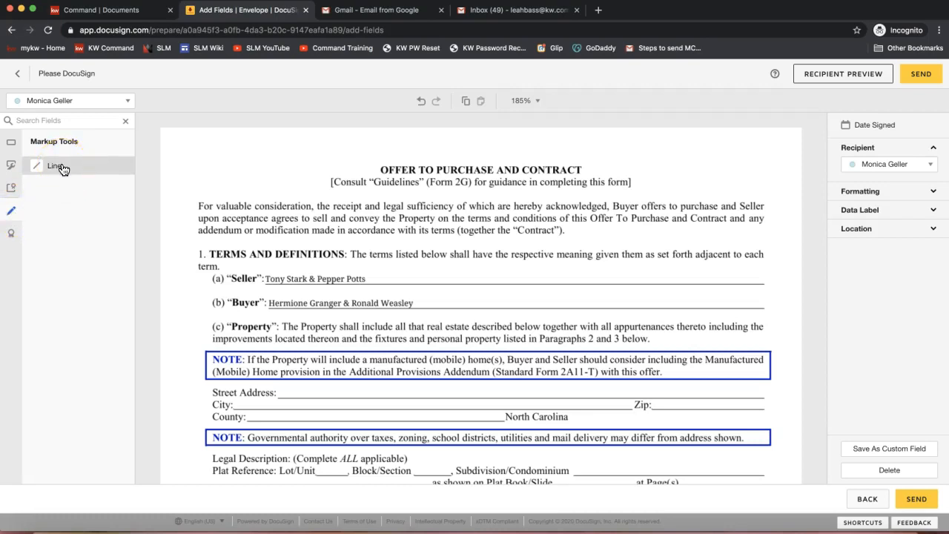
{"action": "mouse_move", "coordinate": [48, 181]}
{"action": "left_mouse_down"}
{"action": "mouse_move", "coordinate": [260, 307]}
{"action": "mouse_move", "coordinate": [265, 280]}
{"action": "mouse_move", "coordinate": [368, 278]}
{"action": "left_mouse_up"}
{"action": "left_click", "coordinate": [368, 278]}
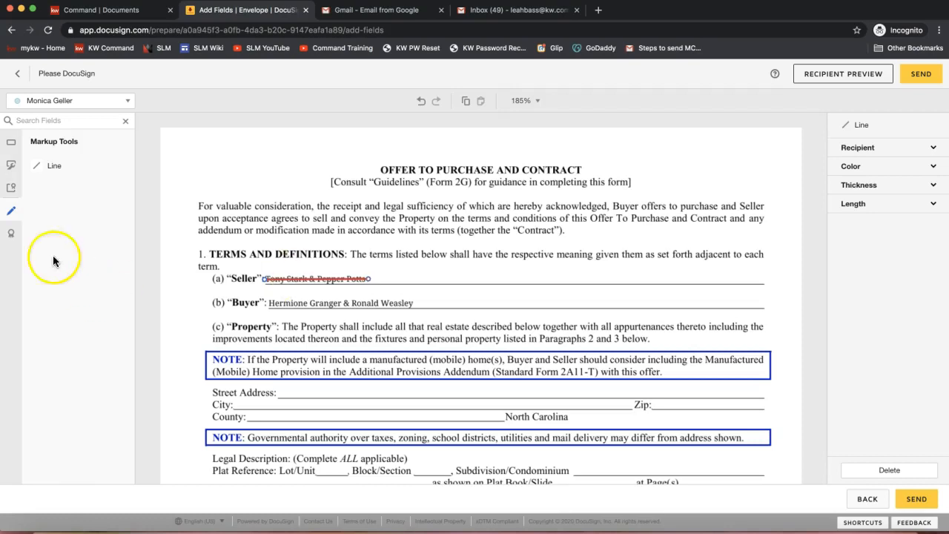
Add a Text field after the struck-out seller names and widen it to nearly the end of the Seller line
{"action": "left_click", "coordinate": [11, 151]}
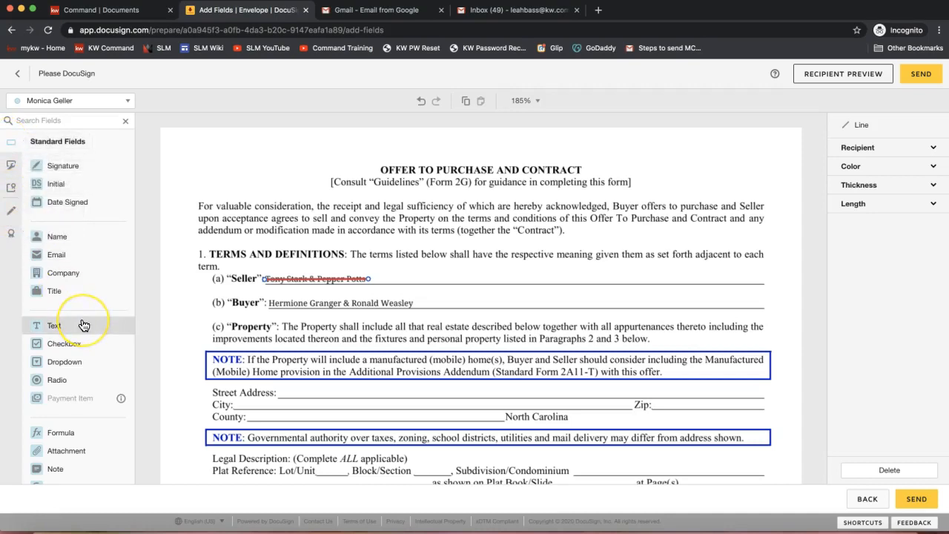
{"action": "left_click_drag", "start_coordinate": [83, 325], "coordinate": [377, 271]}
{"action": "left_click_drag", "start_coordinate": [377, 269], "coordinate": [376, 269]}
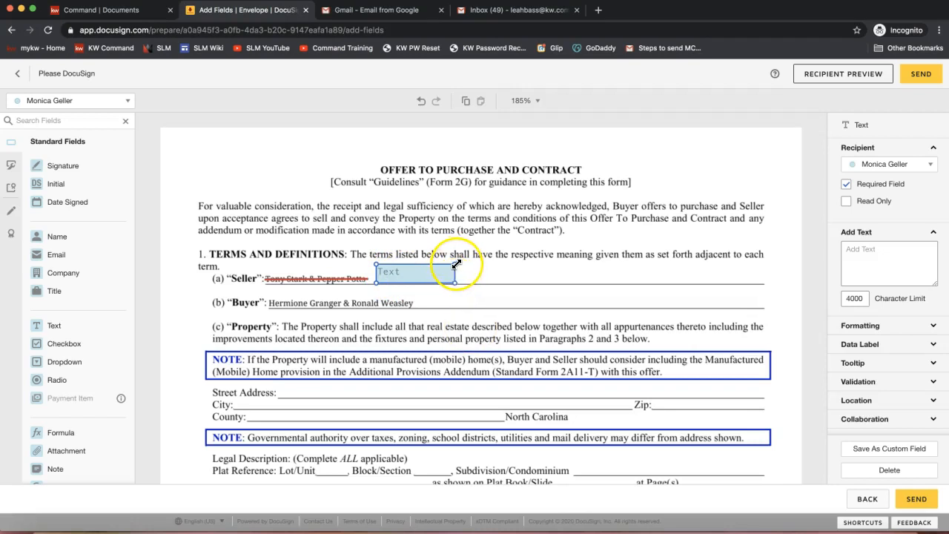
{"action": "left_click_drag", "start_coordinate": [455, 263], "coordinate": [748, 262]}
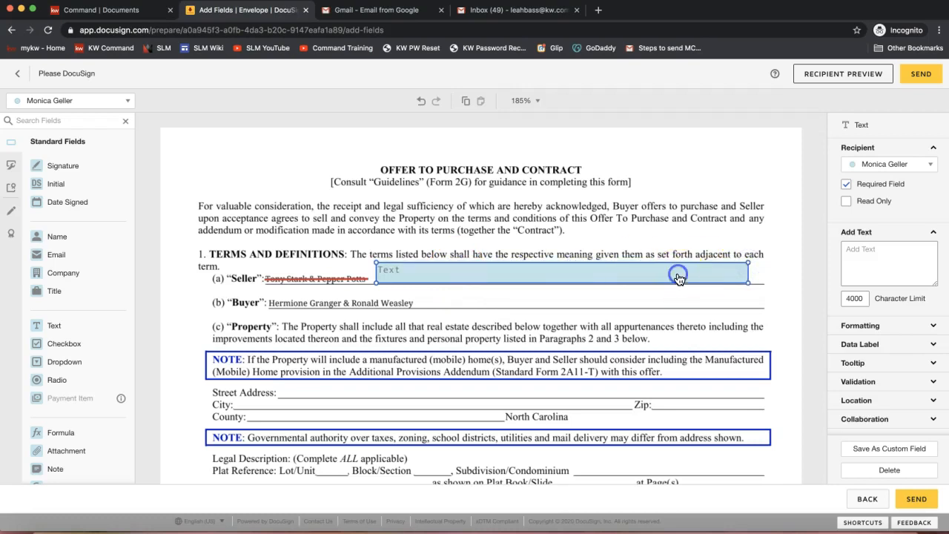
{"action": "left_click", "coordinate": [654, 229]}
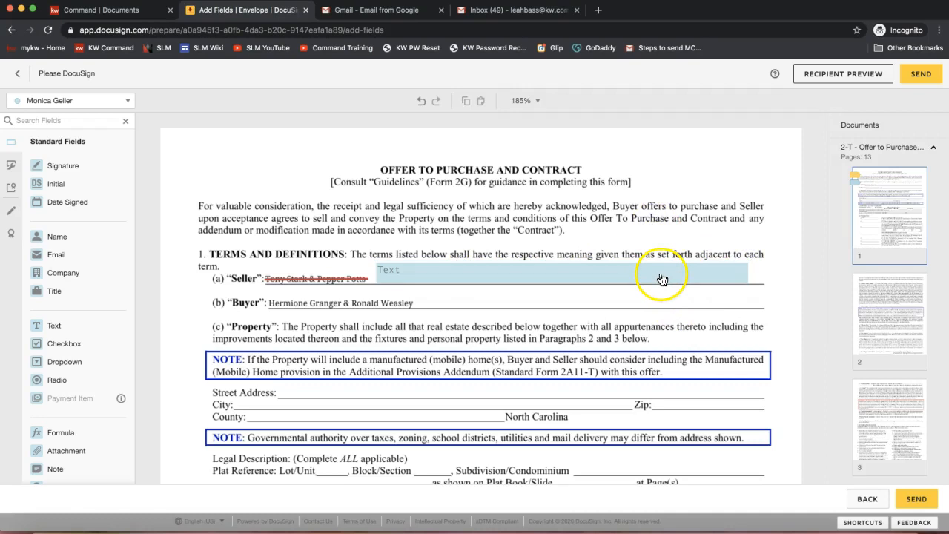
Enter the corrected full names of both sellers in the new Text field on the Seller line
{"action": "left_click", "coordinate": [458, 277]}
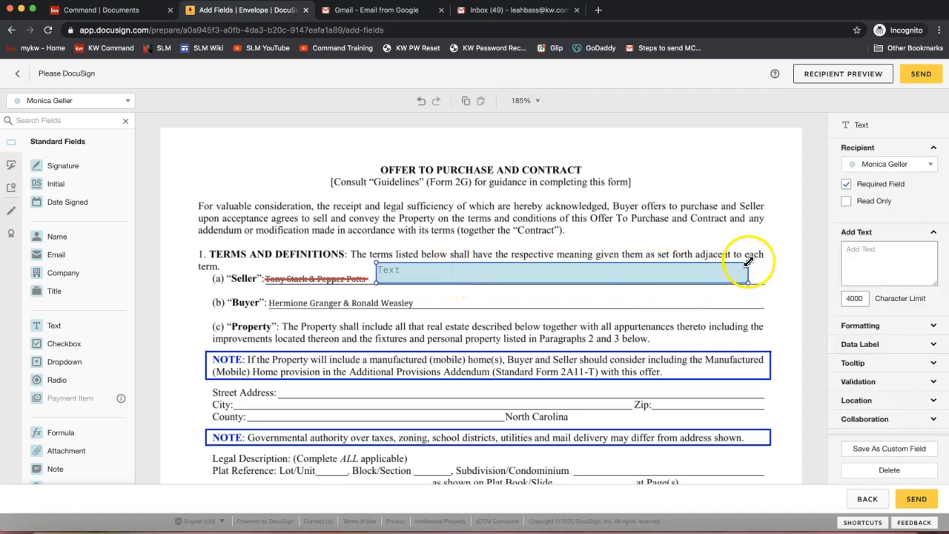
{"action": "left_click", "coordinate": [434, 270]}
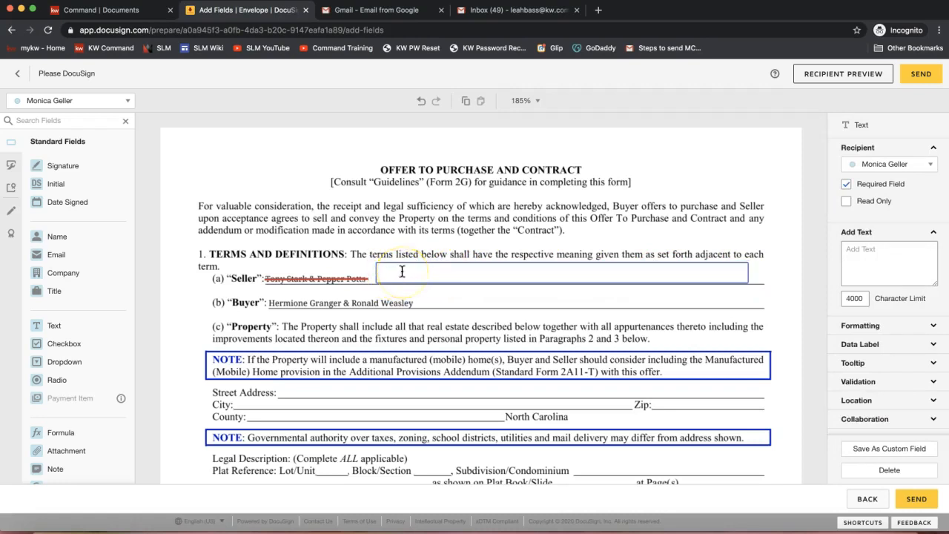
{"action": "type", "text": "Anthony"}
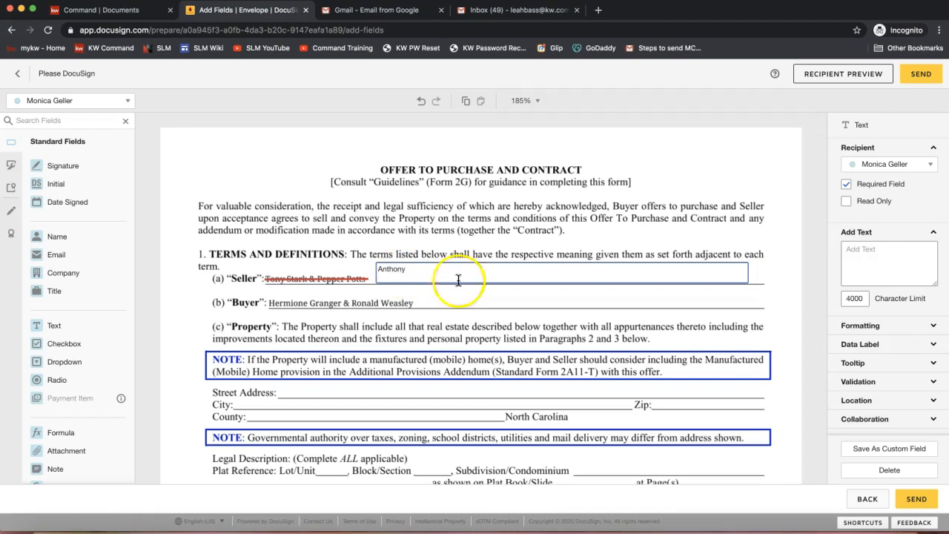
{"action": "type", "text": " Sta"}
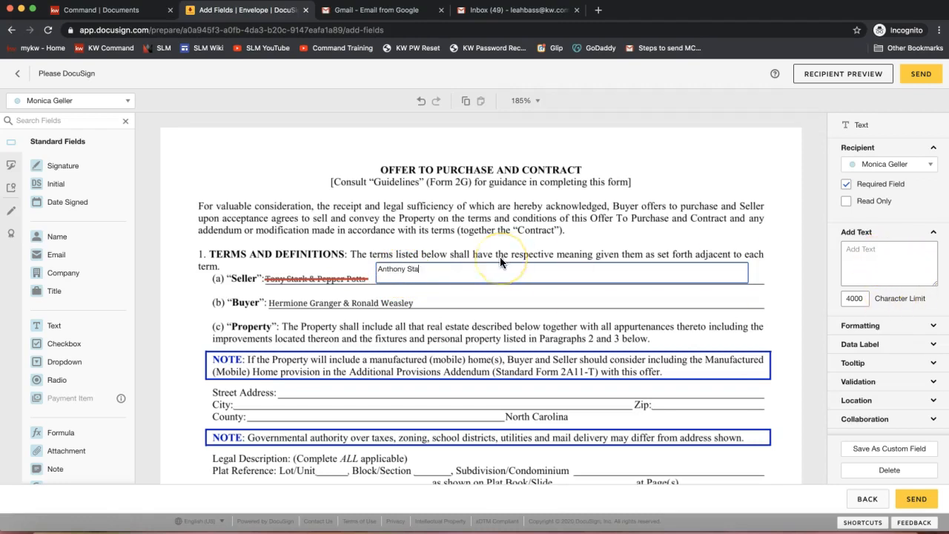
{"action": "type", "text": "rk & Pepper Potts"}
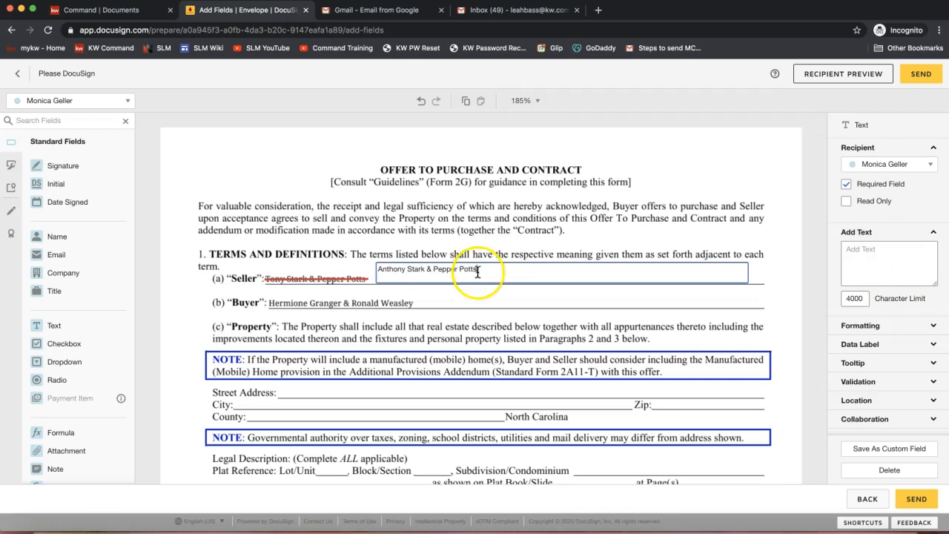
{"action": "left_click", "coordinate": [583, 233]}
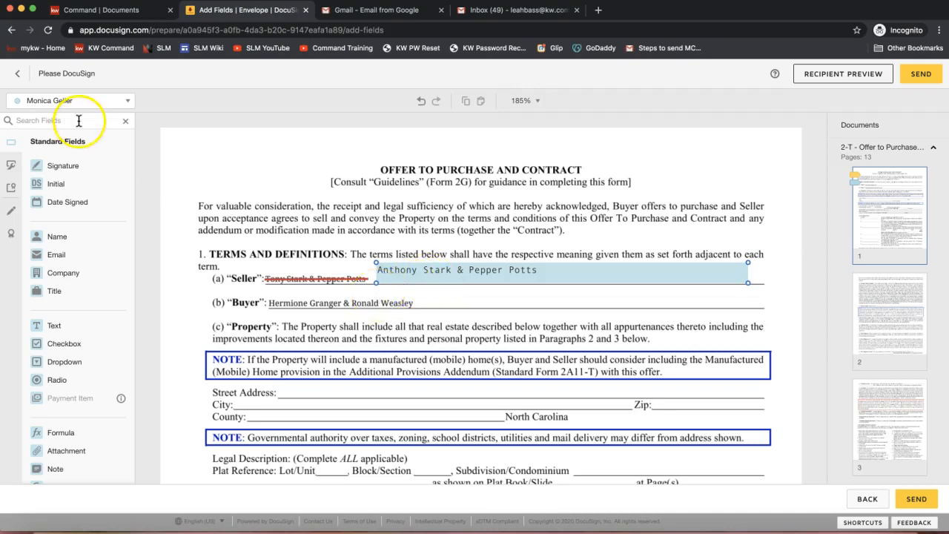
Make the Text field with the corrected seller names read-only and not required
{"action": "left_click", "coordinate": [52, 103]}
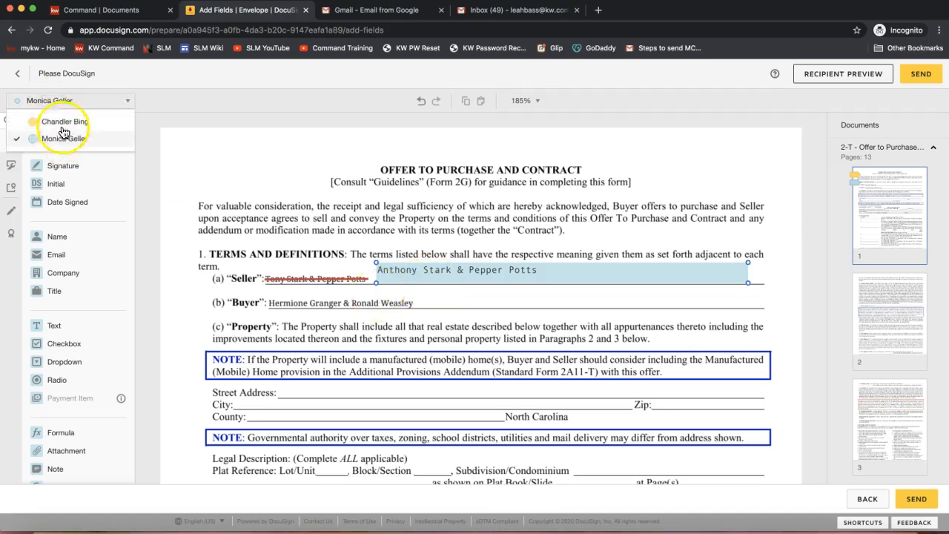
{"action": "left_click", "coordinate": [502, 229]}
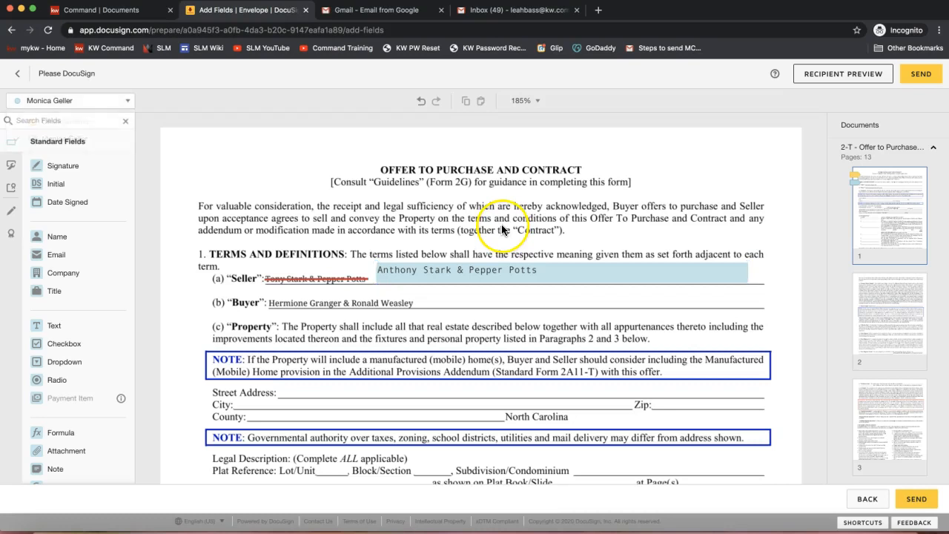
{"action": "left_click", "coordinate": [483, 273]}
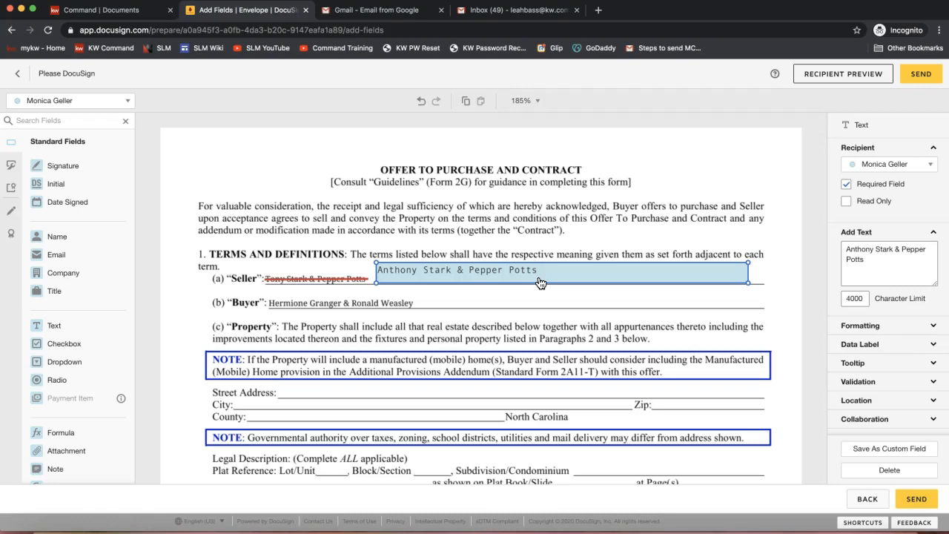
{"action": "left_click", "coordinate": [862, 186]}
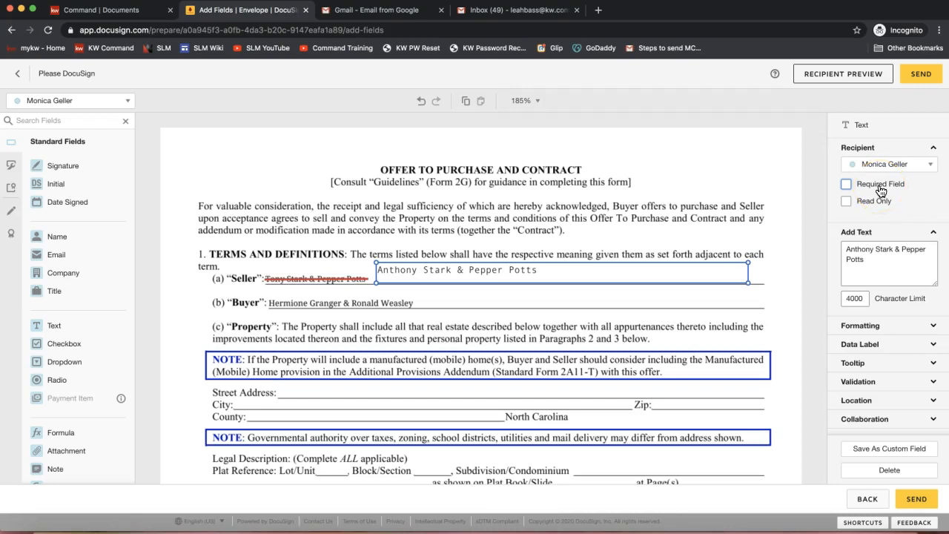
{"action": "left_click", "coordinate": [861, 204]}
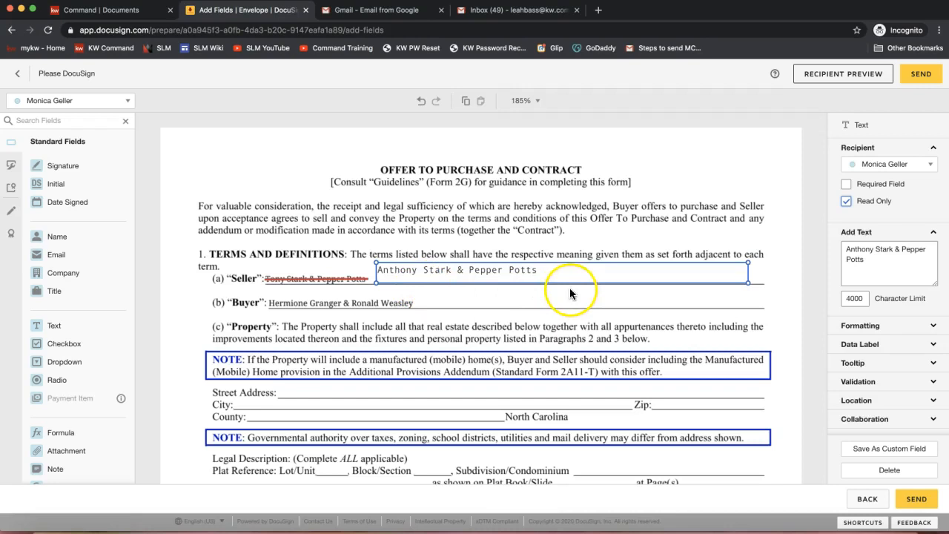
{"action": "left_click", "coordinate": [847, 184]}
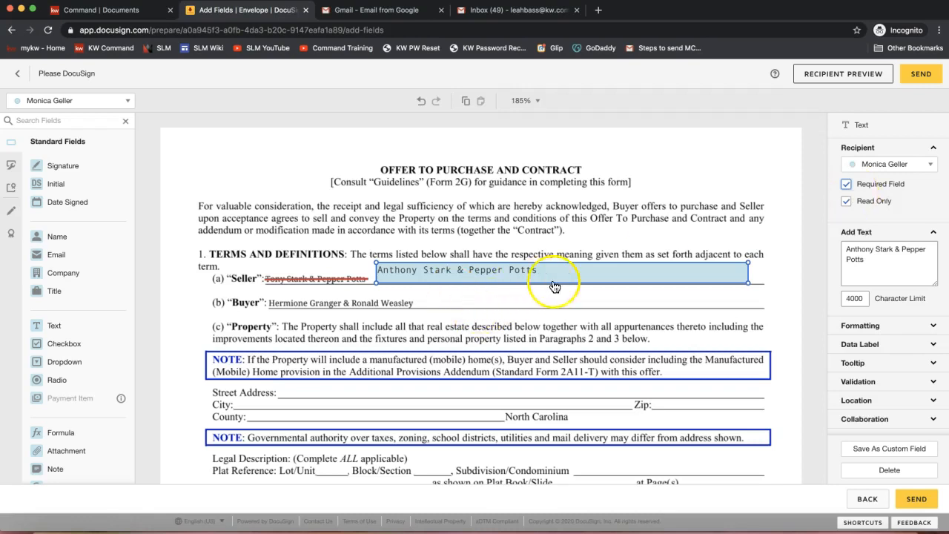
{"action": "left_click", "coordinate": [887, 186]}
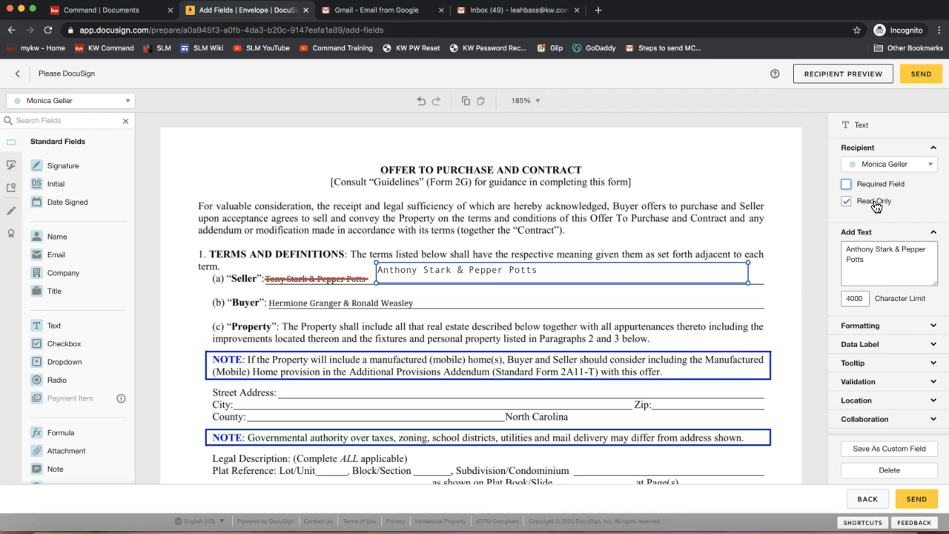
{"action": "left_click", "coordinate": [413, 241]}
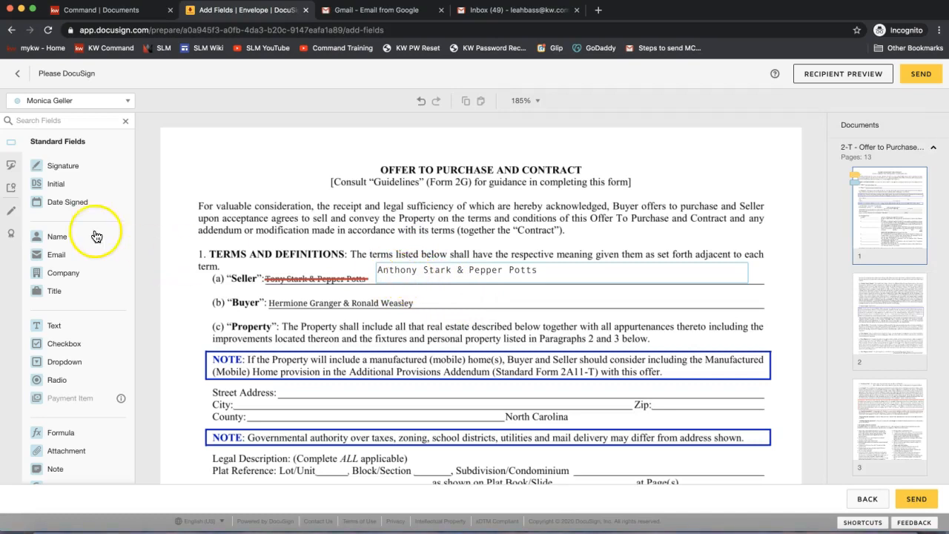
Place an Initial field for each of the two recipients, one above the other, beside the corrected Seller line on page 1
{"action": "left_click_drag", "start_coordinate": [78, 183], "coordinate": [168, 275]}
{"action": "left_click", "coordinate": [67, 100]}
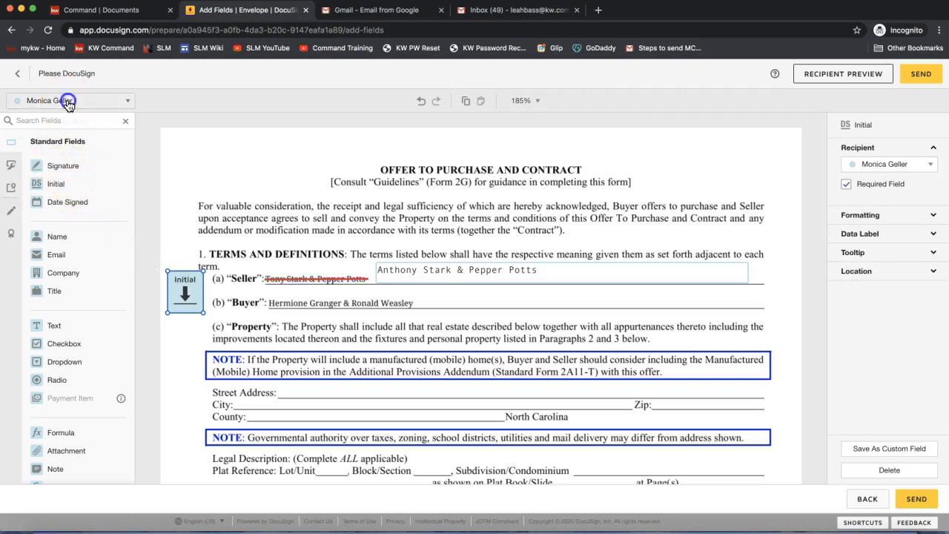
{"action": "left_click", "coordinate": [61, 122]}
{"action": "left_click_drag", "start_coordinate": [63, 184], "coordinate": [169, 319]}
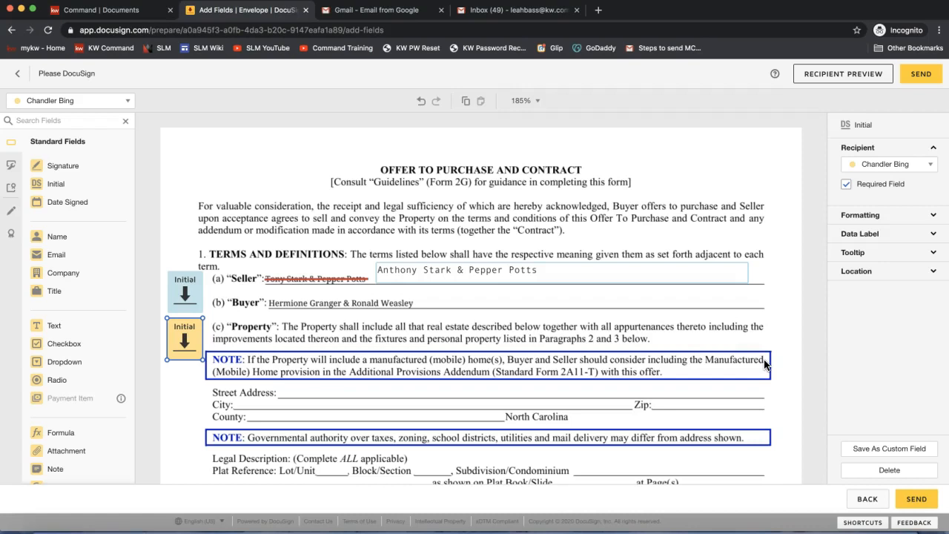
Send the envelope for signing
{"action": "left_click", "coordinate": [913, 99]}
{"action": "left_click", "coordinate": [919, 77]}
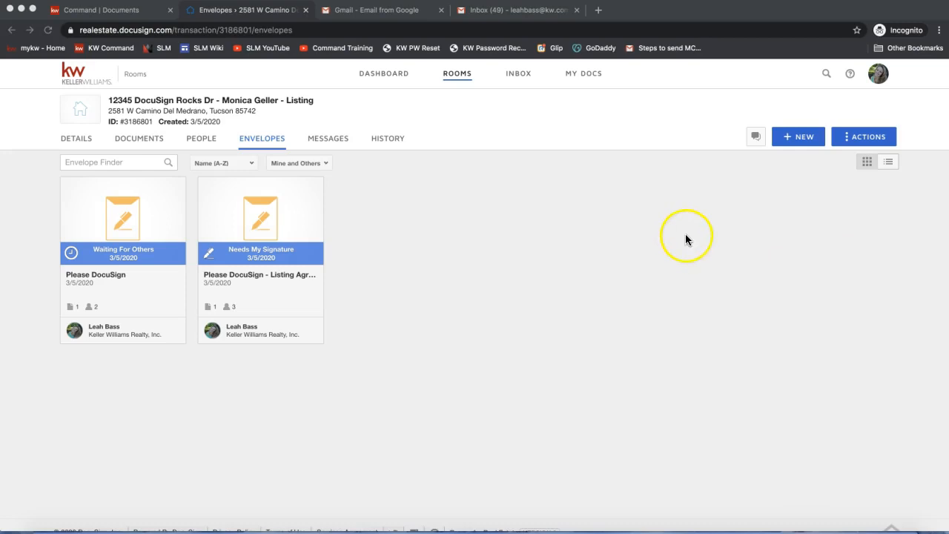
{"action": "left_click", "coordinate": [142, 142]}
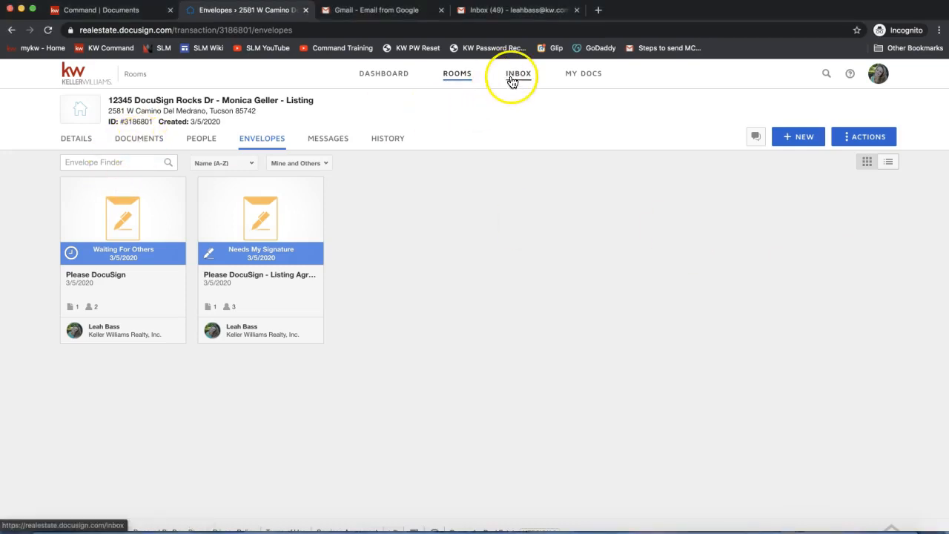
Switch to the join.me chat and post the "Email into DocuSign" video link to everyone
{"action": "left_click", "coordinate": [653, 528]}
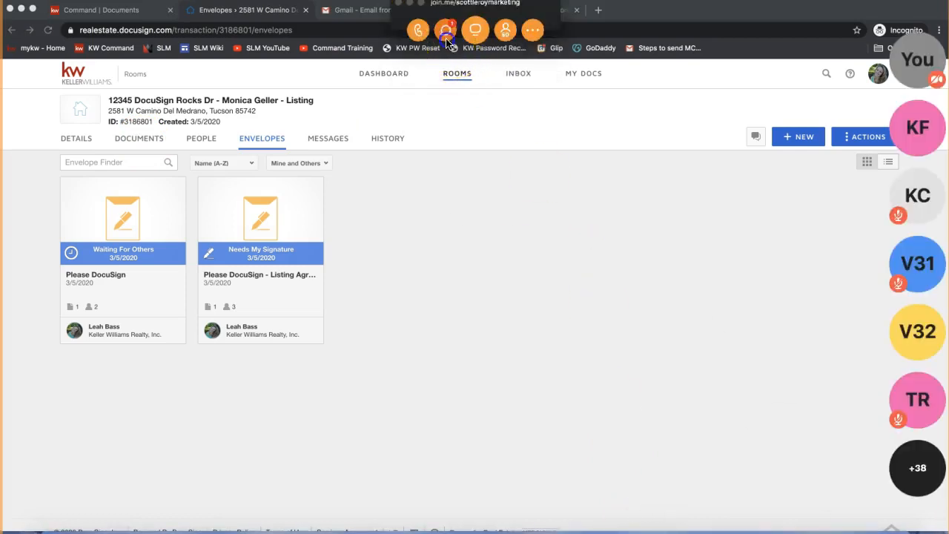
{"action": "left_click", "coordinate": [466, 323]}
{"action": "key", "text": "super+v"}
{"action": "key", "text": "Return"}
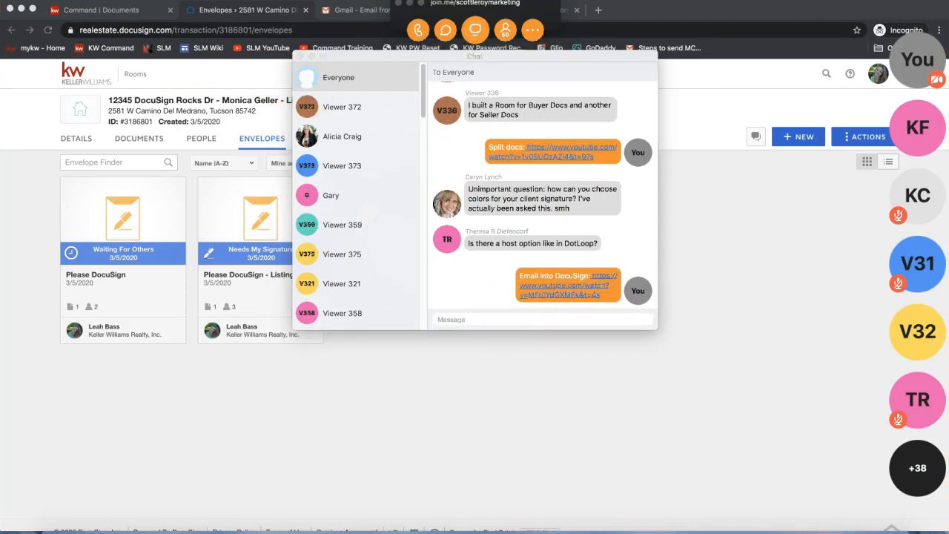
Post the "Forward Email Chain as PDF" video link to everyone in the chat and put the meeting window away
{"action": "left_click", "coordinate": [444, 317]}
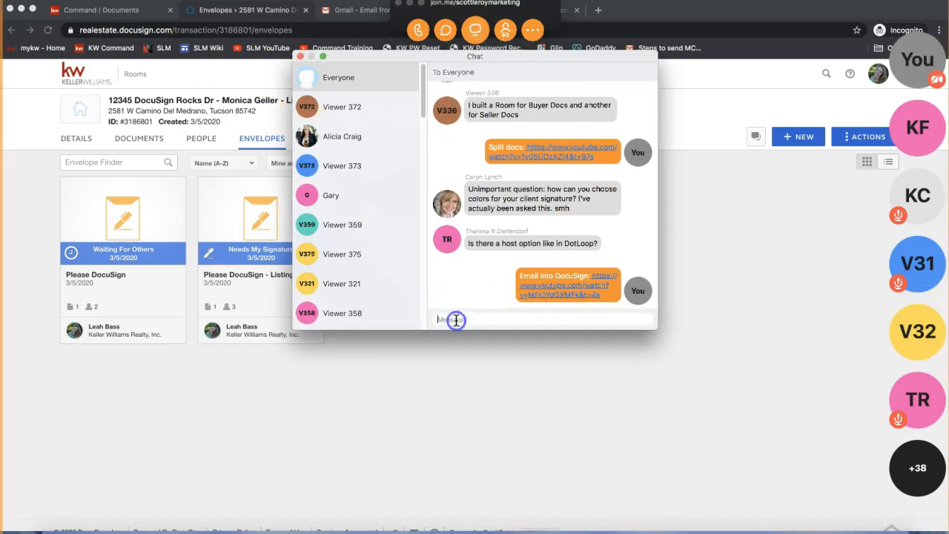
{"action": "type", "text": "Forward Email Chain as PDF: https://www.youtube.com/watch?v=Bj4j-Mwto4g&t=4s"}
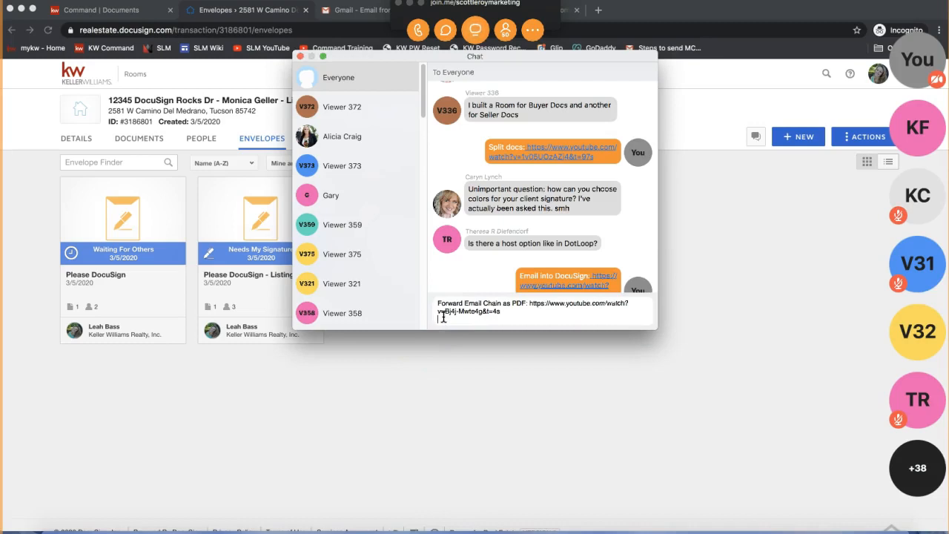
{"action": "key", "text": "Return"}
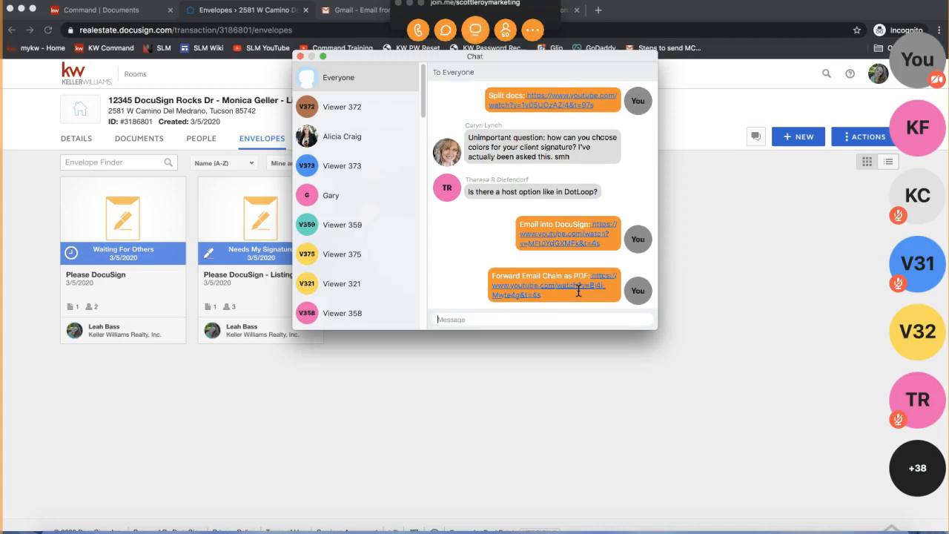
{"action": "left_click", "coordinate": [526, 317]}
{"action": "left_click_drag", "start_coordinate": [549, 291], "coordinate": [487, 278]}
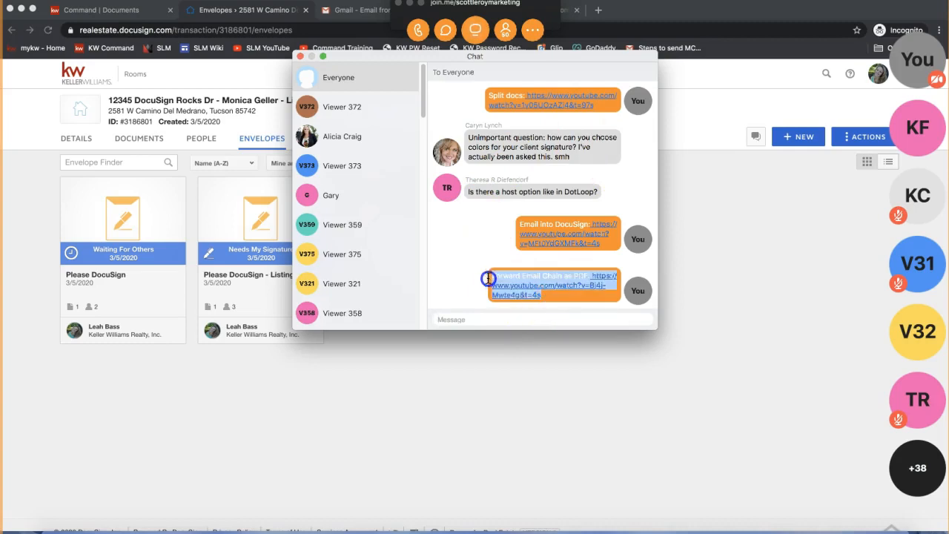
{"action": "left_click", "coordinate": [532, 278]}
{"action": "left_click", "coordinate": [300, 55]}
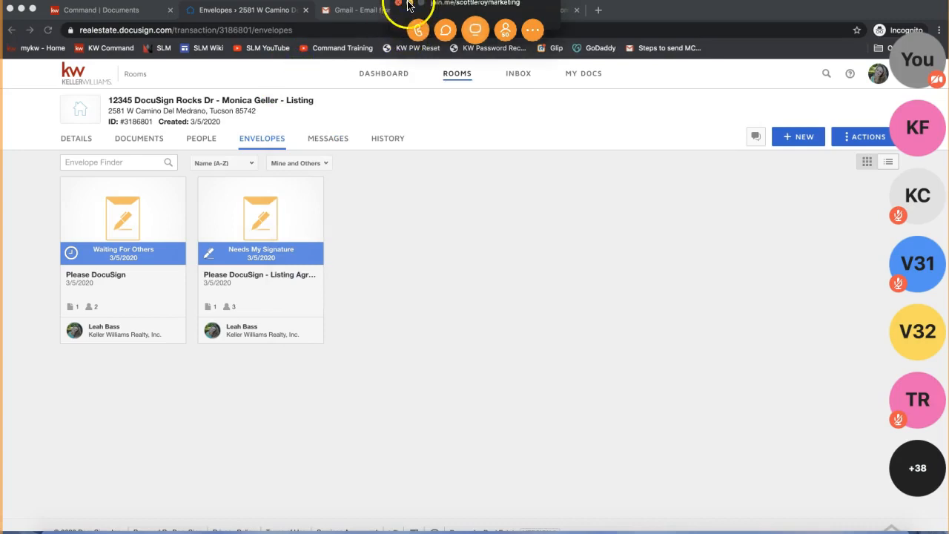
{"action": "left_click", "coordinate": [409, 4]}
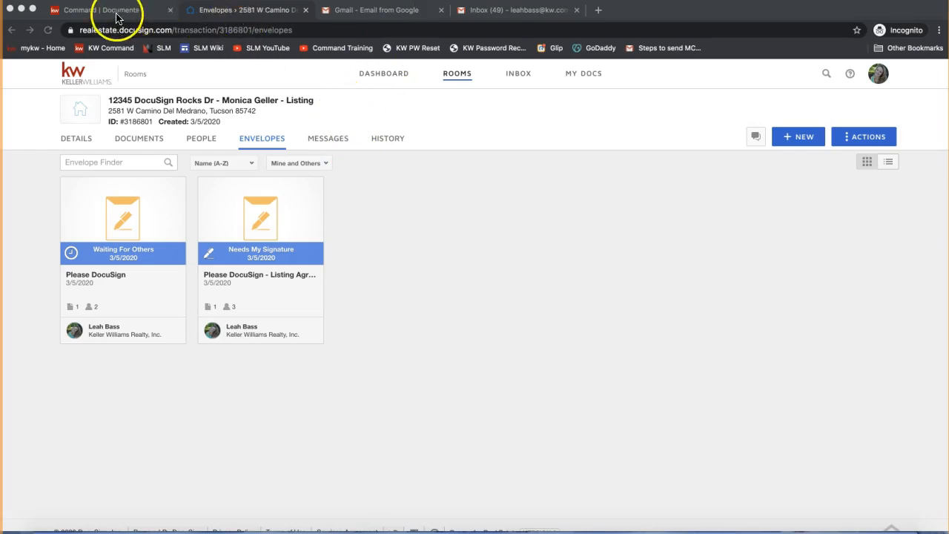
Share the "DocuSign Shared Notes" link with everyone in the join.me chat and return to DocuSign Rooms
{"action": "left_click", "coordinate": [222, 15]}
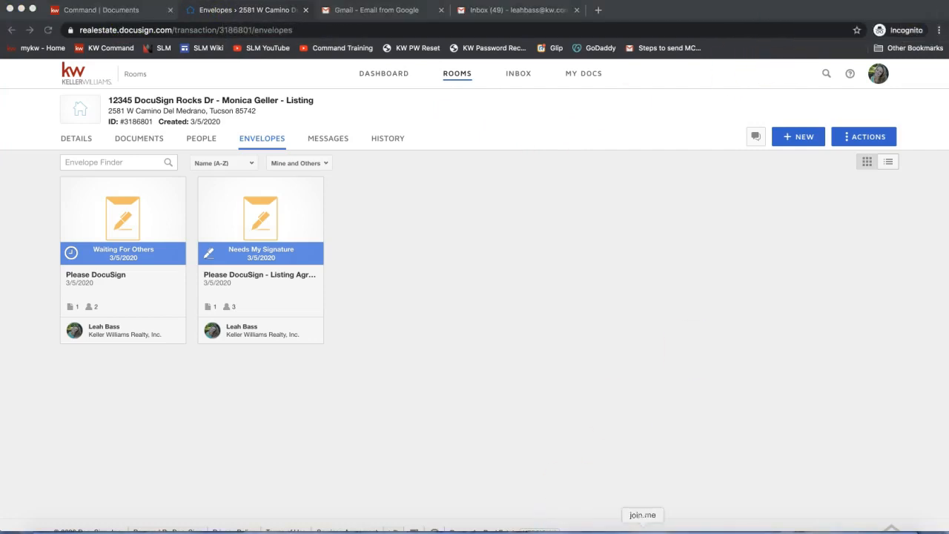
{"action": "left_click", "coordinate": [445, 30]}
{"action": "left_click", "coordinate": [562, 316]}
{"action": "key", "text": "Return"}
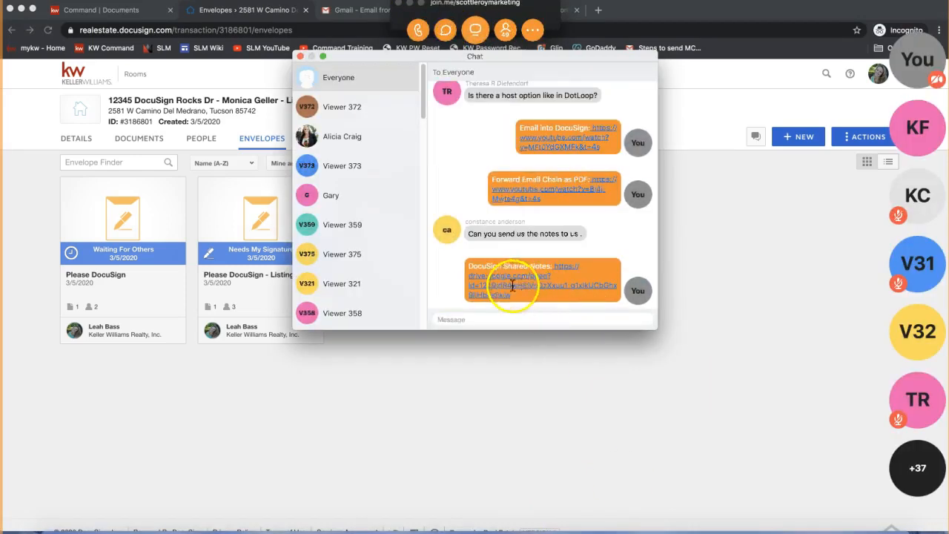
{"action": "left_click", "coordinate": [300, 57]}
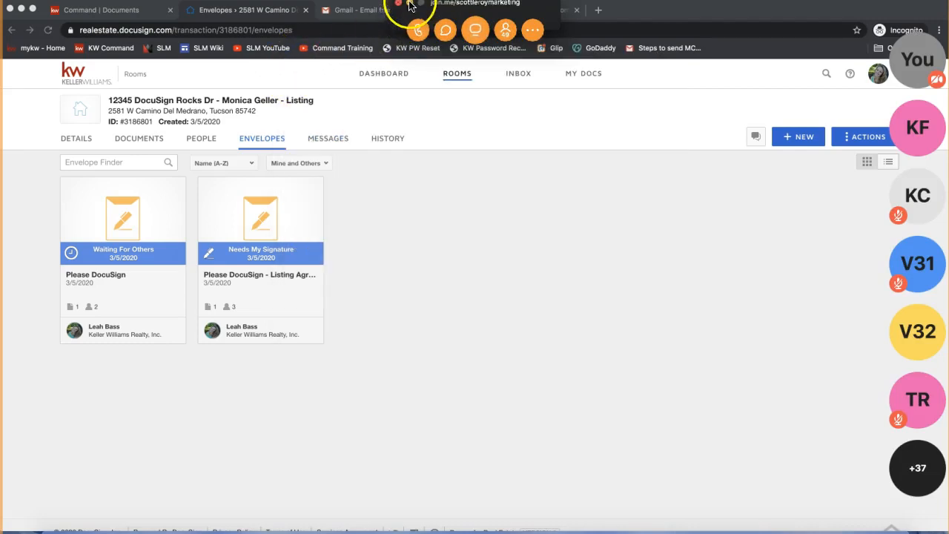
{"action": "left_click", "coordinate": [417, 368]}
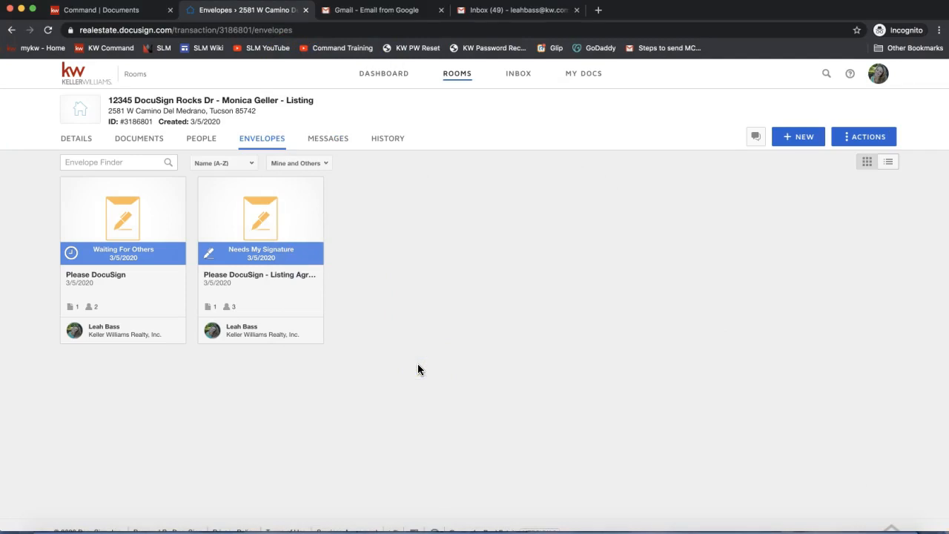
Open the listing room's documents and read the attendee's new message in the meeting chat
{"action": "left_click", "coordinate": [141, 141]}
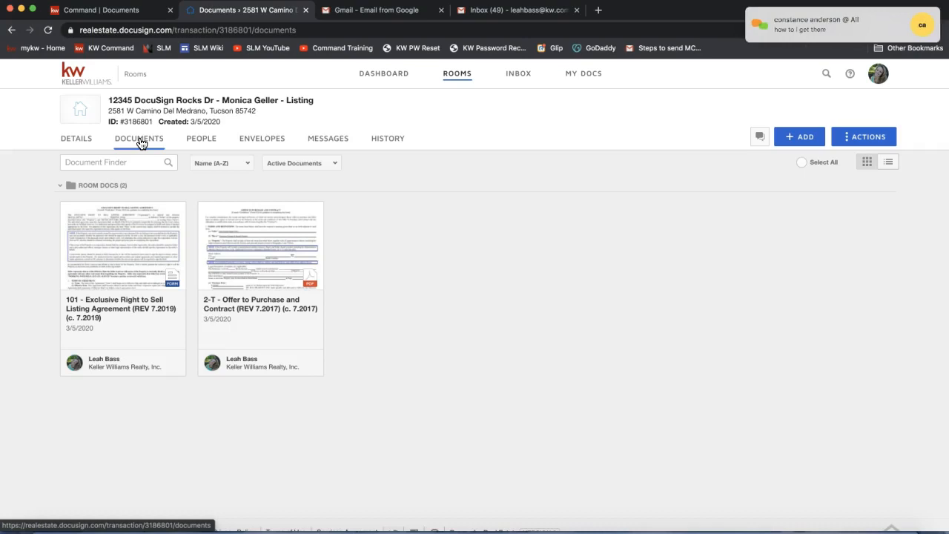
{"action": "left_click", "coordinate": [801, 28]}
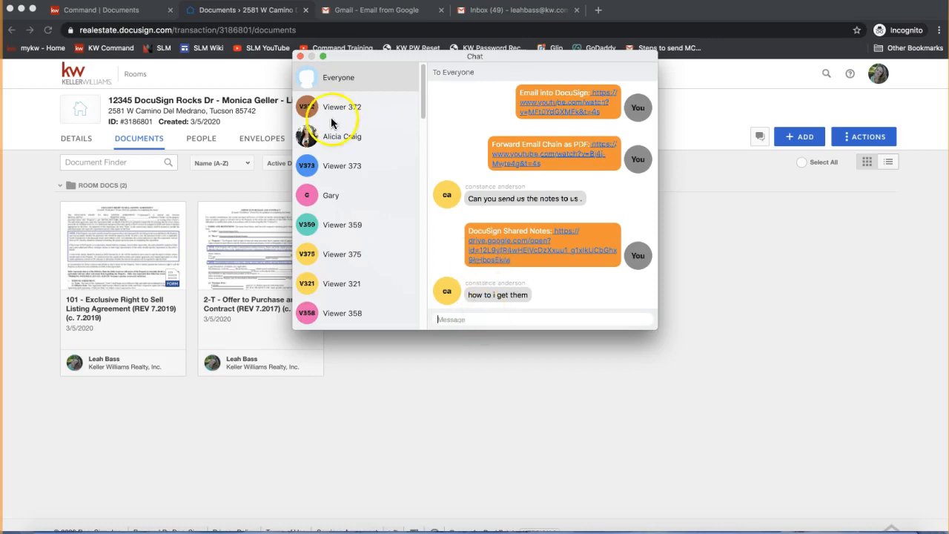
{"action": "left_click", "coordinate": [300, 56]}
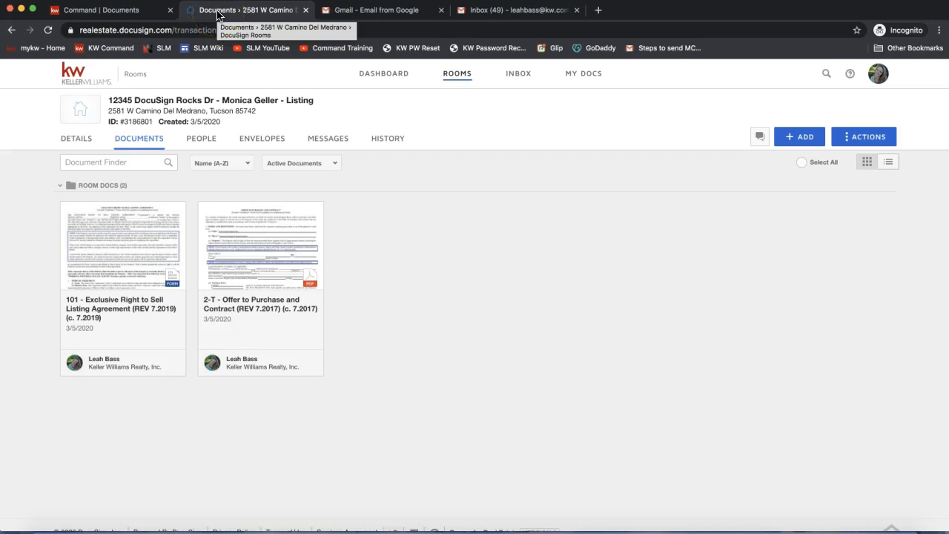
Switch to KW Command and choose NC - Listing/Sale Checklist as the listing opportunity's checklist type
{"action": "left_click", "coordinate": [102, 10]}
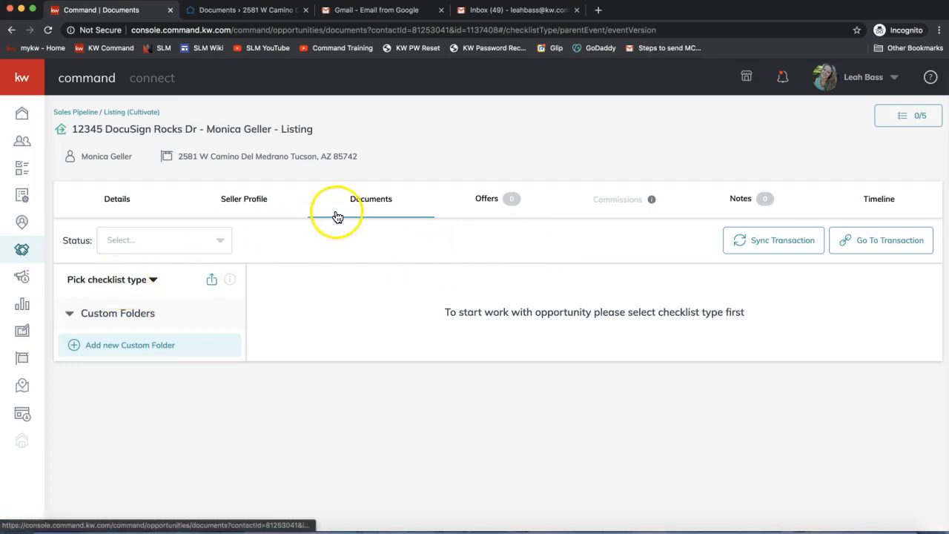
{"action": "left_click", "coordinate": [127, 283]}
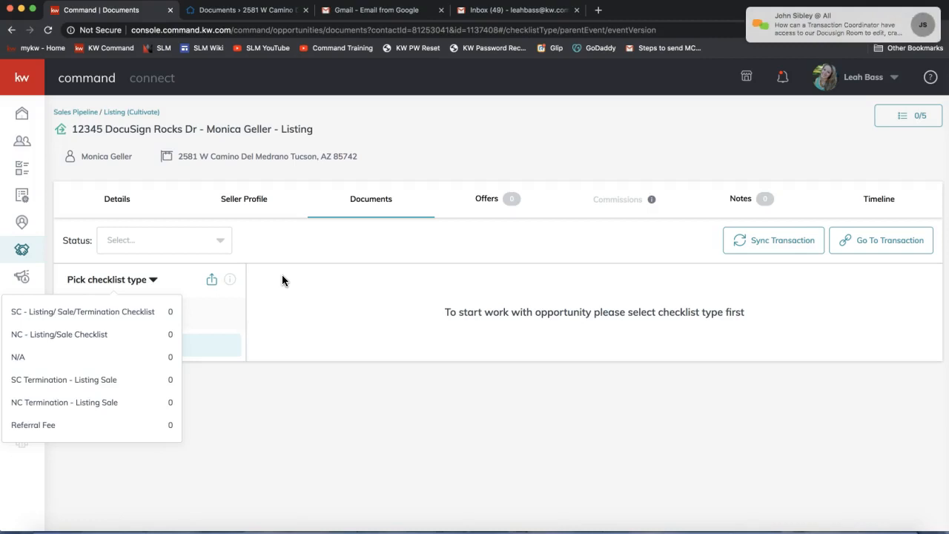
{"action": "left_click", "coordinate": [642, 531]}
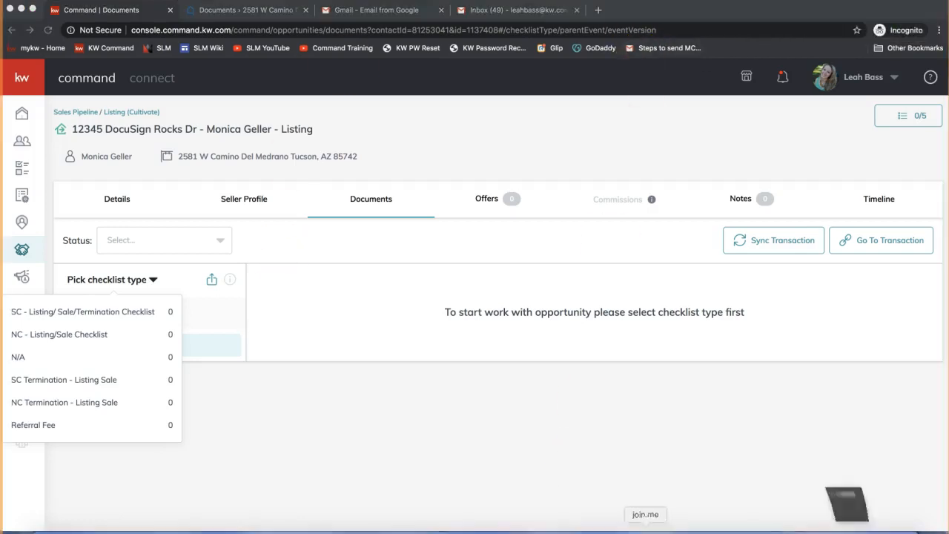
{"action": "left_click", "coordinate": [410, 4]}
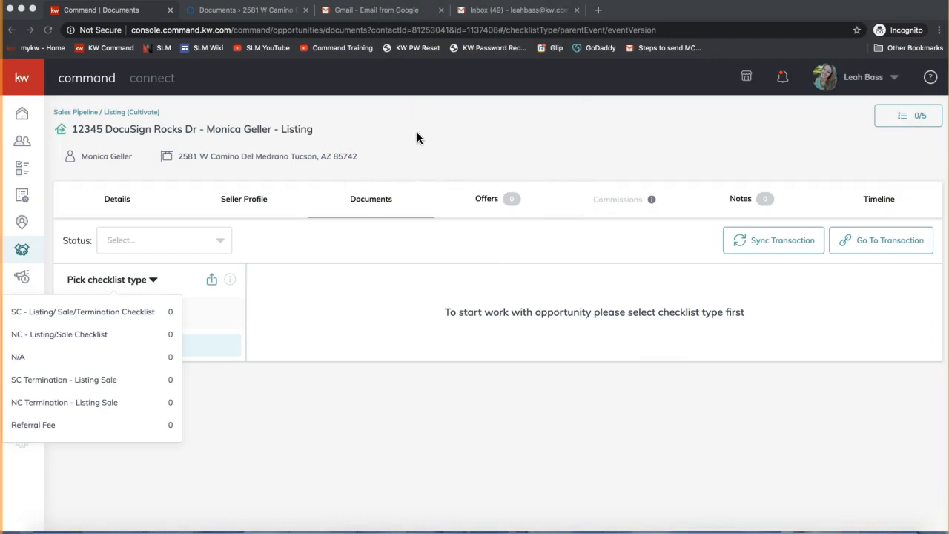
{"action": "left_click", "coordinate": [80, 342]}
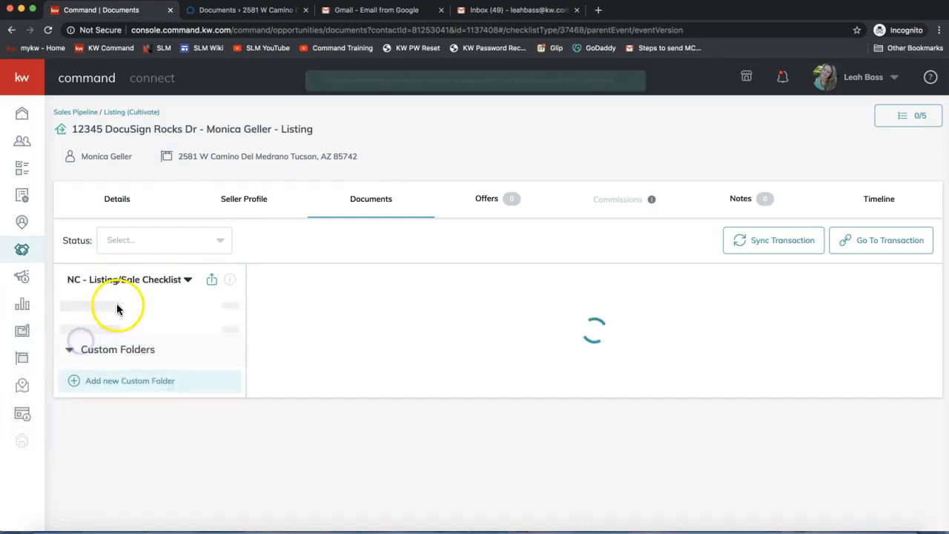
Review the checklist types available for the listing opportunity, keeping the NC - Listing/Sale Checklist
{"action": "left_click", "coordinate": [117, 282]}
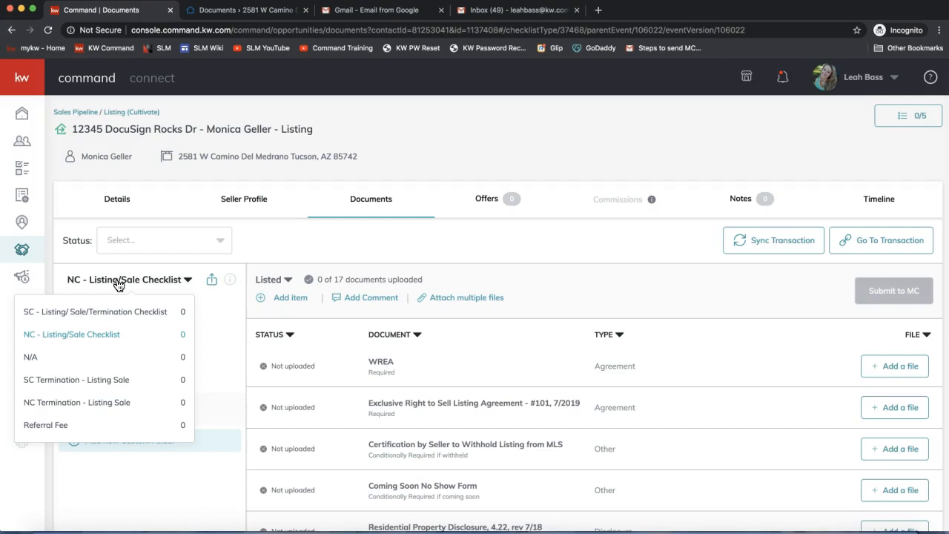
{"action": "left_click", "coordinate": [283, 250]}
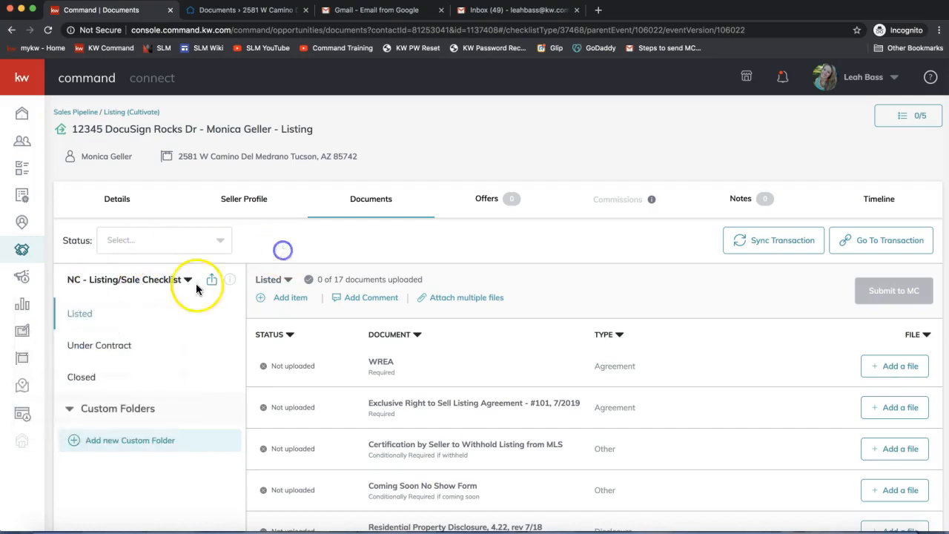
{"action": "left_click", "coordinate": [107, 282]}
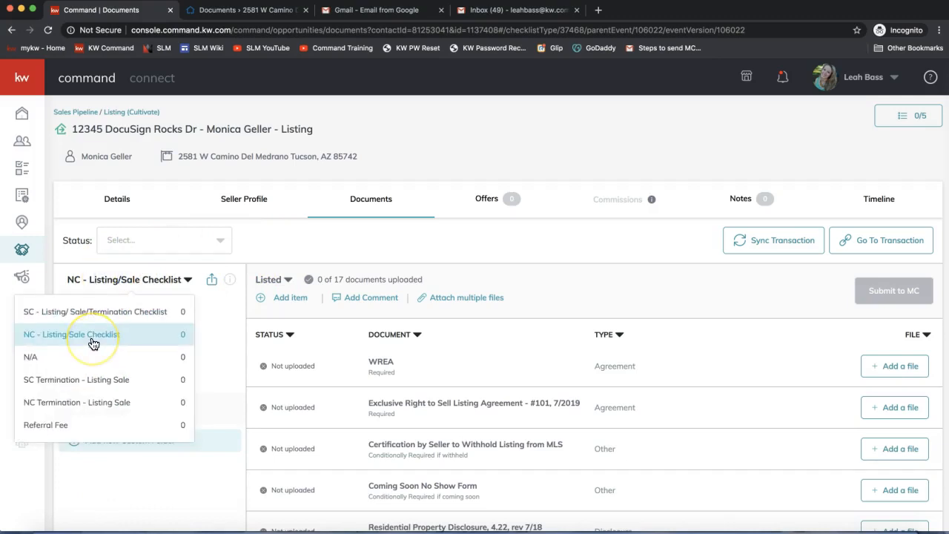
{"action": "left_click", "coordinate": [325, 220]}
Assign the DocuSign file "101 - Exclusive Right to Sell Listing Agreement (REV 7.2019)(c. 7.2019).pdf" to the Exclusive Right to Sell Listing Agreement checklist item
{"action": "scroll", "coordinate": [654, 375], "scroll_direction": "down", "scroll_amount": 2}
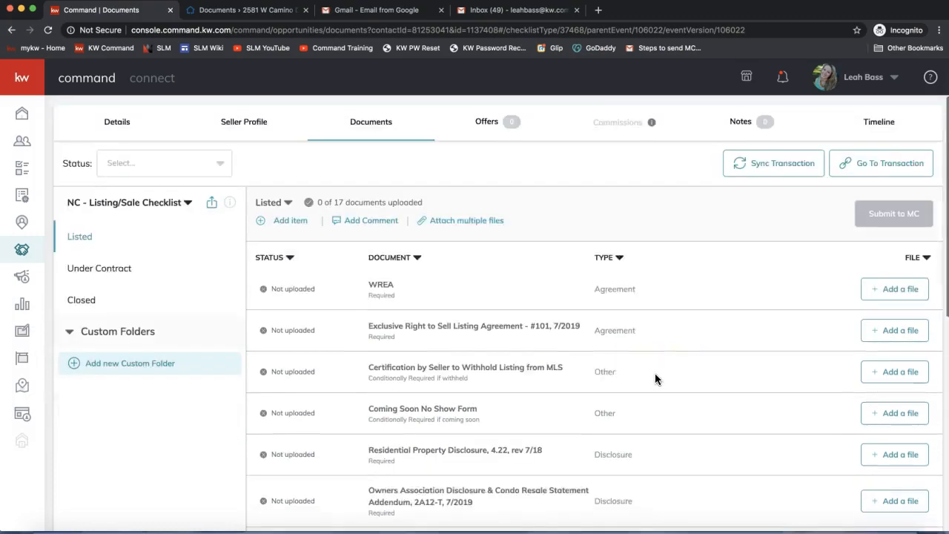
{"action": "scroll", "coordinate": [654, 379], "scroll_direction": "down", "scroll_amount": 1}
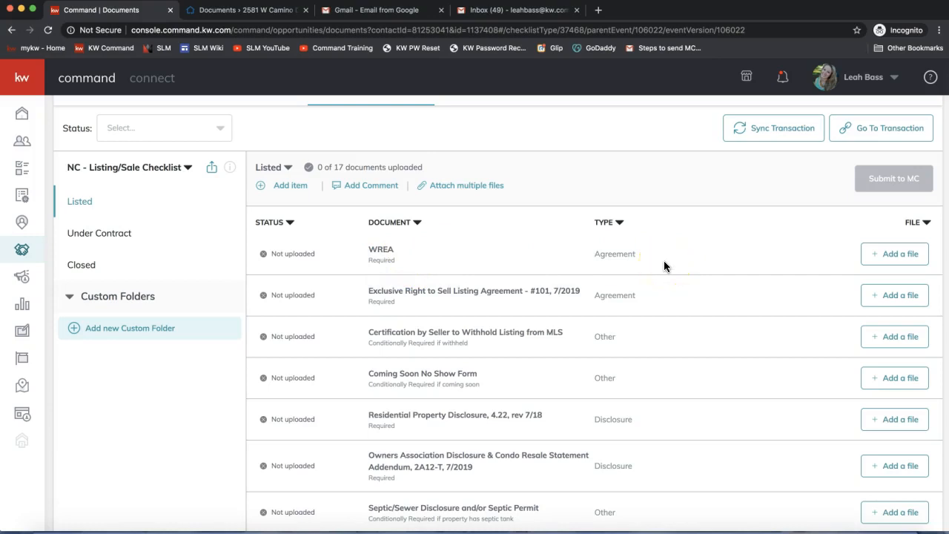
{"action": "left_click", "coordinate": [904, 297]}
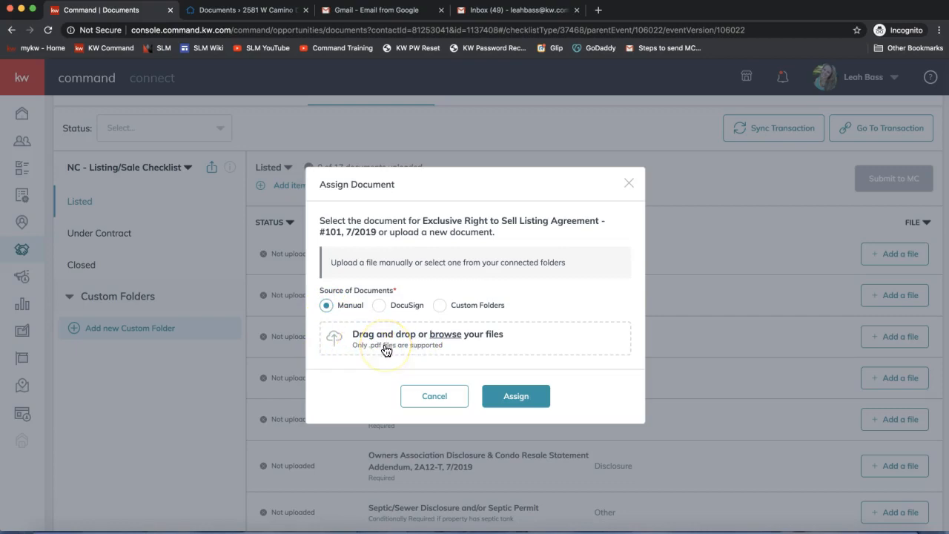
{"action": "left_click", "coordinate": [379, 305]}
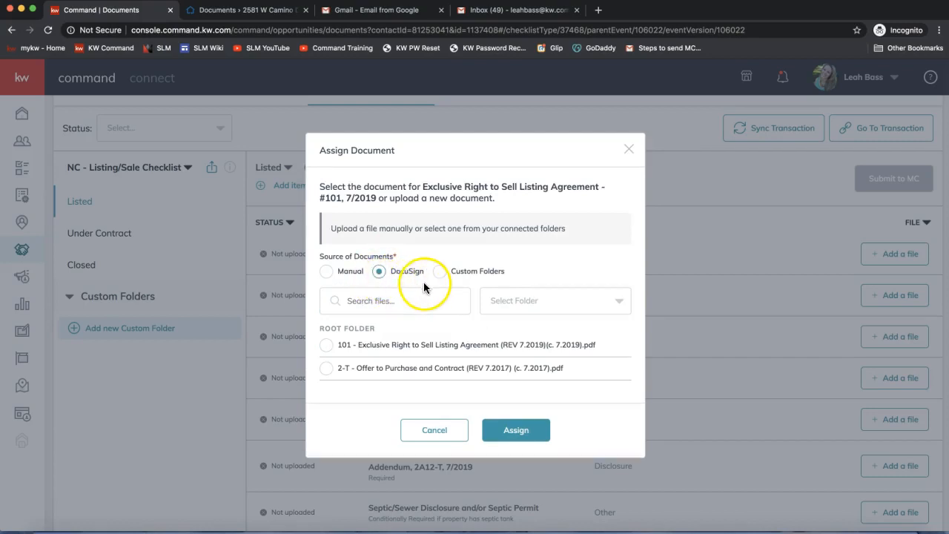
{"action": "left_click", "coordinate": [327, 346]}
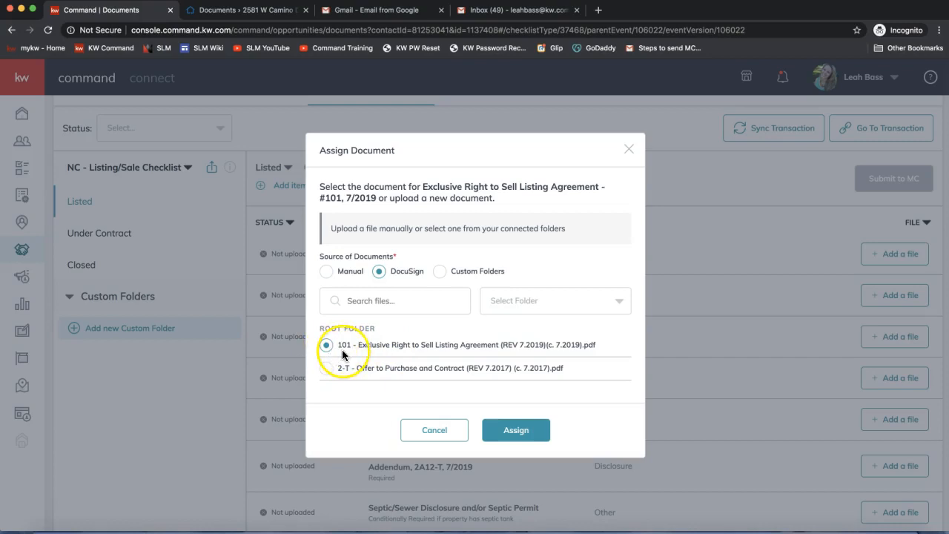
{"action": "left_click", "coordinate": [518, 430]}
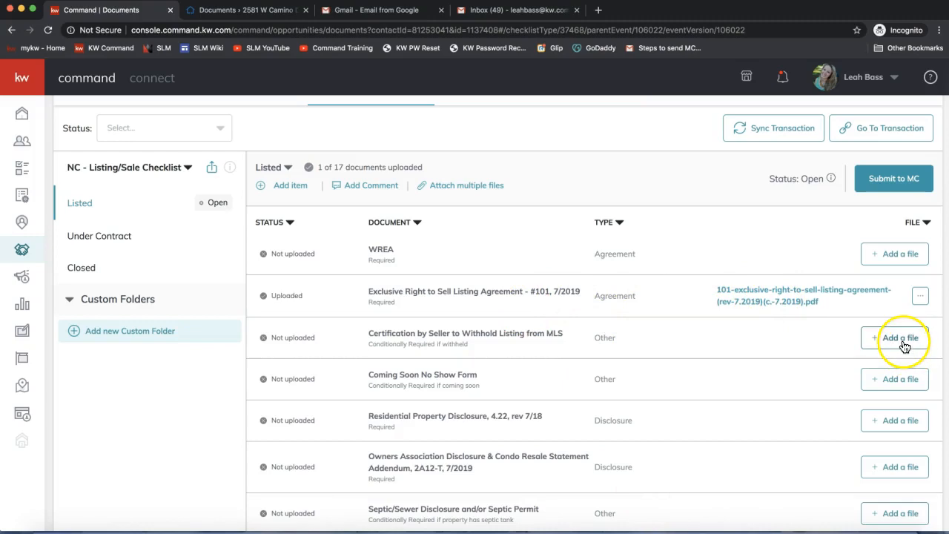
Start attaching multiple files to the Listed checklist and compare the Manual and DocuSign file sources, leaving DocuSign selected
{"action": "scroll", "coordinate": [649, 424], "scroll_direction": "up", "scroll_amount": 1}
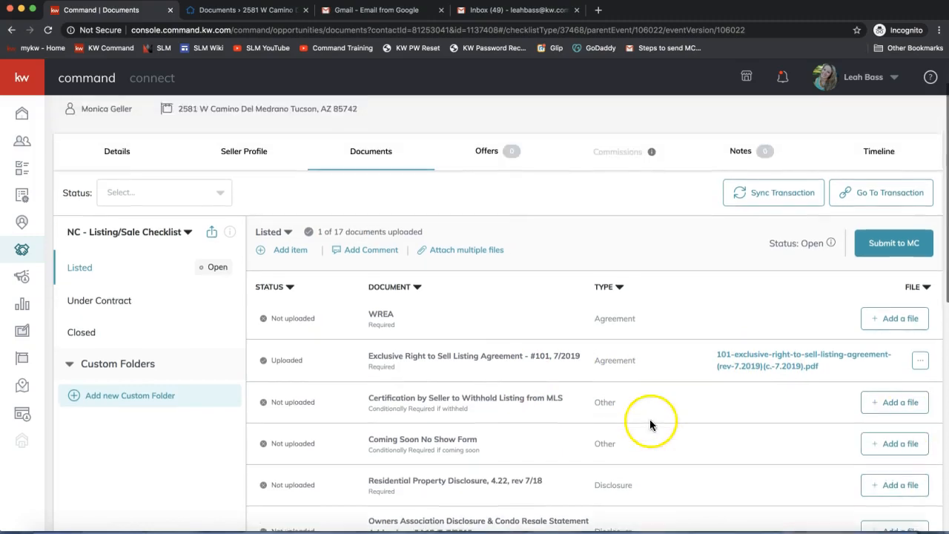
{"action": "left_click", "coordinate": [453, 256]}
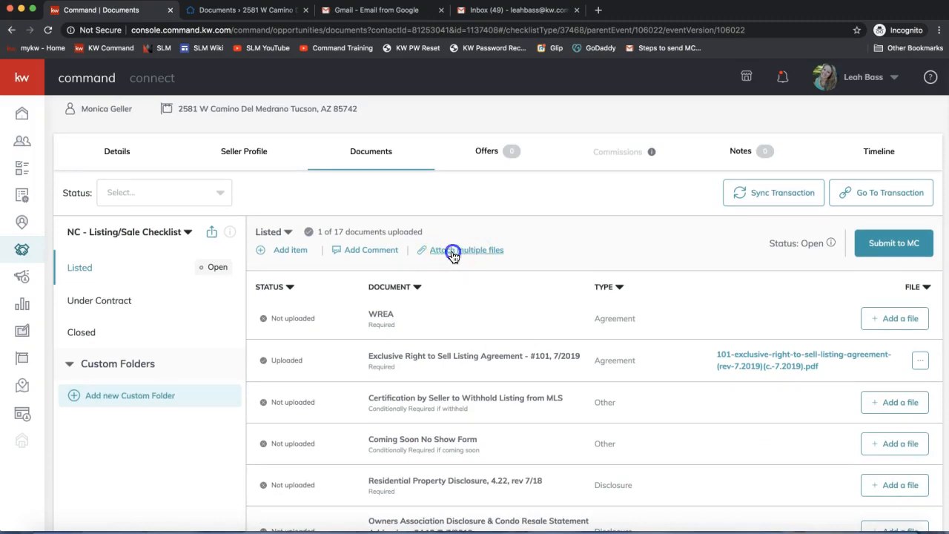
{"action": "left_click", "coordinate": [341, 113]}
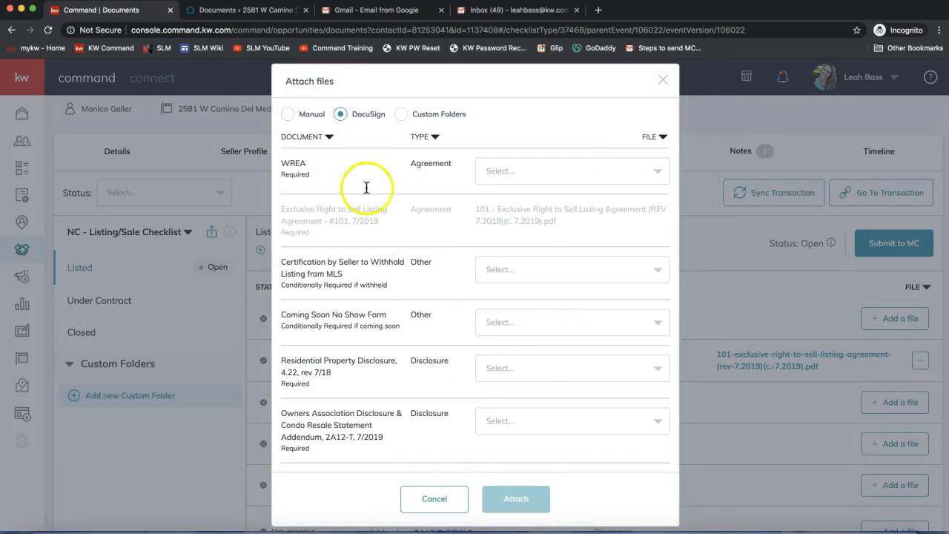
{"action": "left_click", "coordinate": [300, 115]}
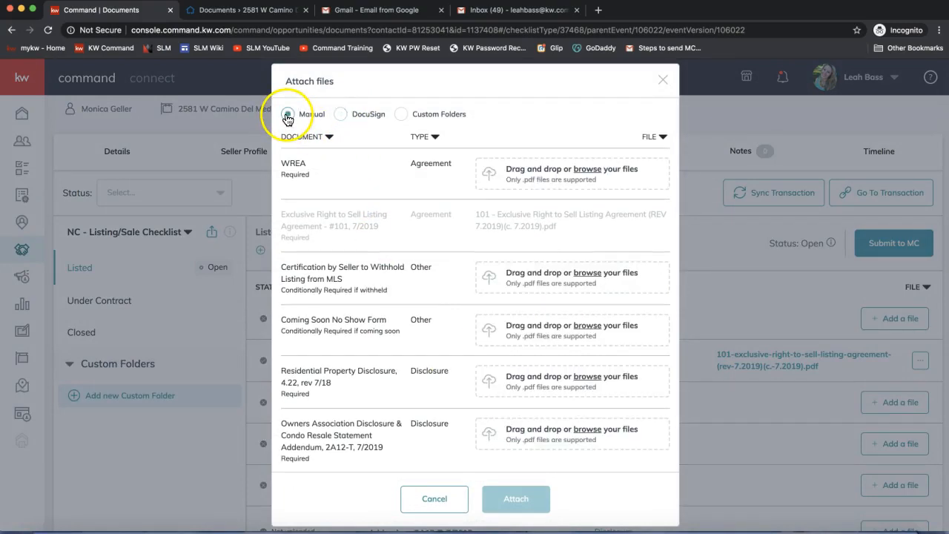
{"action": "left_click", "coordinate": [343, 116]}
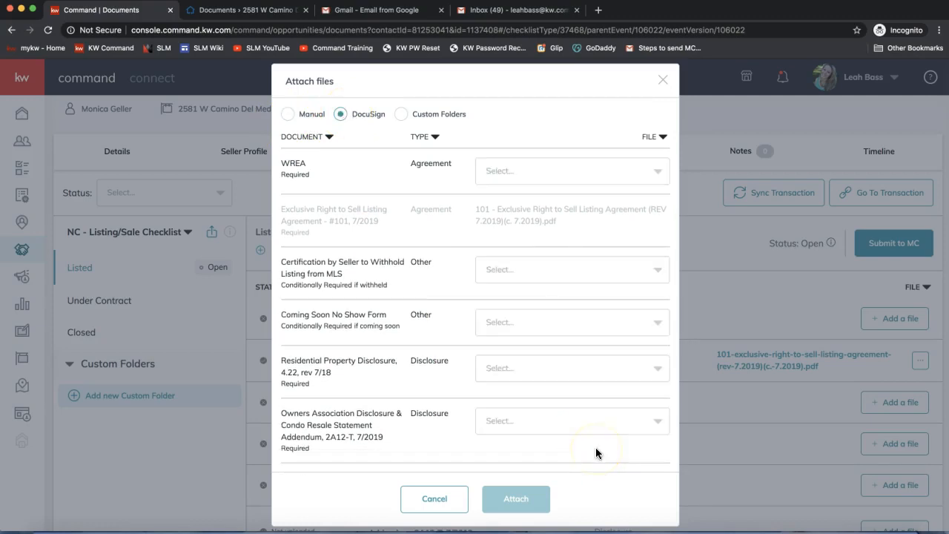
Try matching the 2-T Offer to Purchase to WREA and the 101 listing agreement to Certification by Seller, closing the dialog without attaching
{"action": "left_click", "coordinate": [563, 170]}
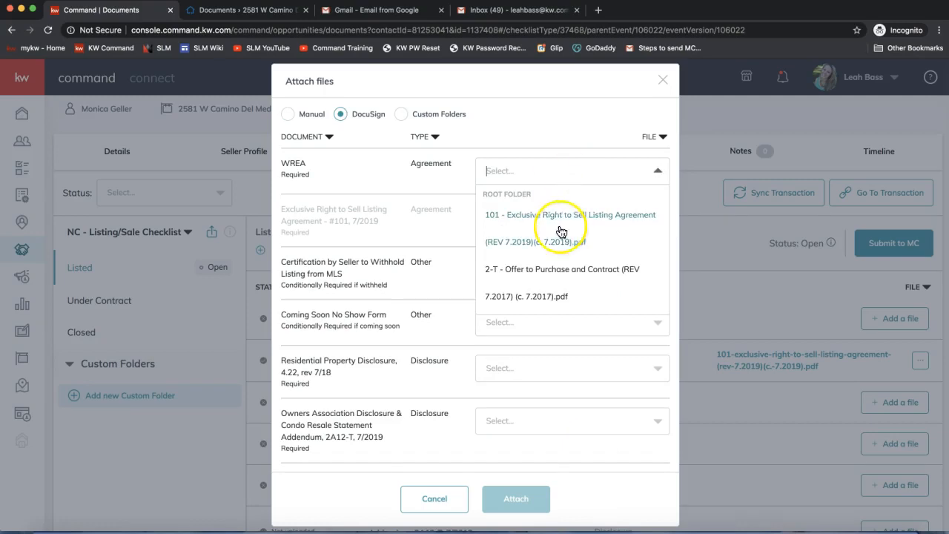
{"action": "left_click", "coordinate": [547, 266]}
{"action": "left_click", "coordinate": [515, 269]}
{"action": "left_click", "coordinate": [518, 310]}
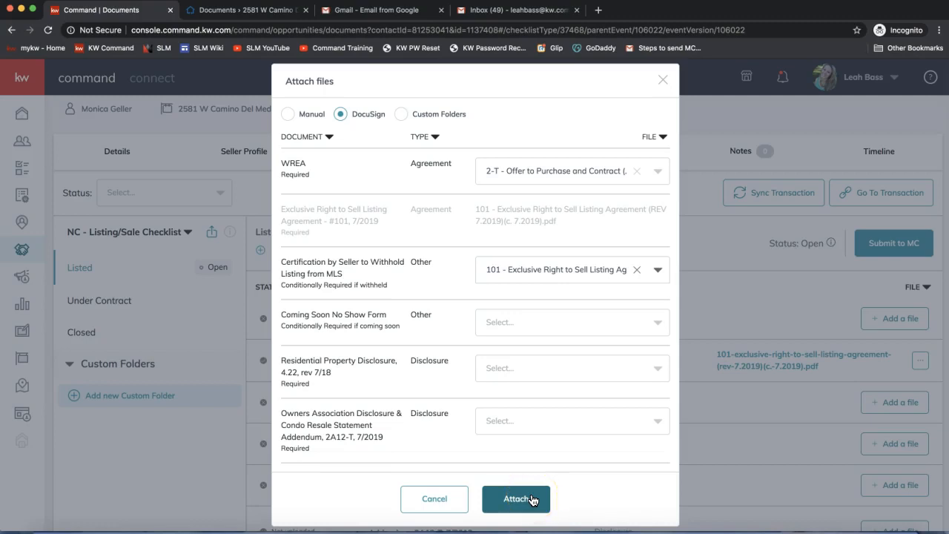
{"action": "left_click", "coordinate": [660, 81]}
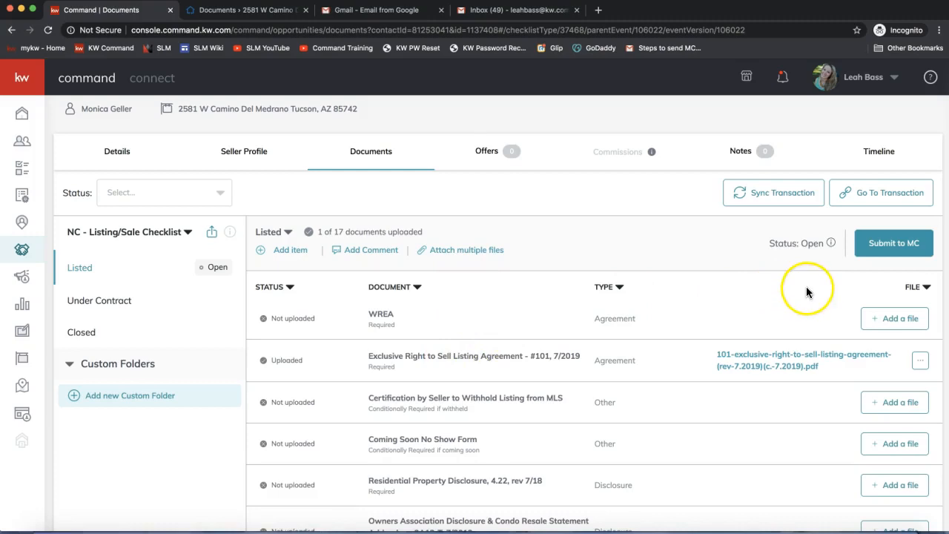
Switch to the join.me meeting and open its chat to read the attendees' new questions
{"action": "scroll", "coordinate": [806, 289], "scroll_direction": "up", "scroll_amount": 2}
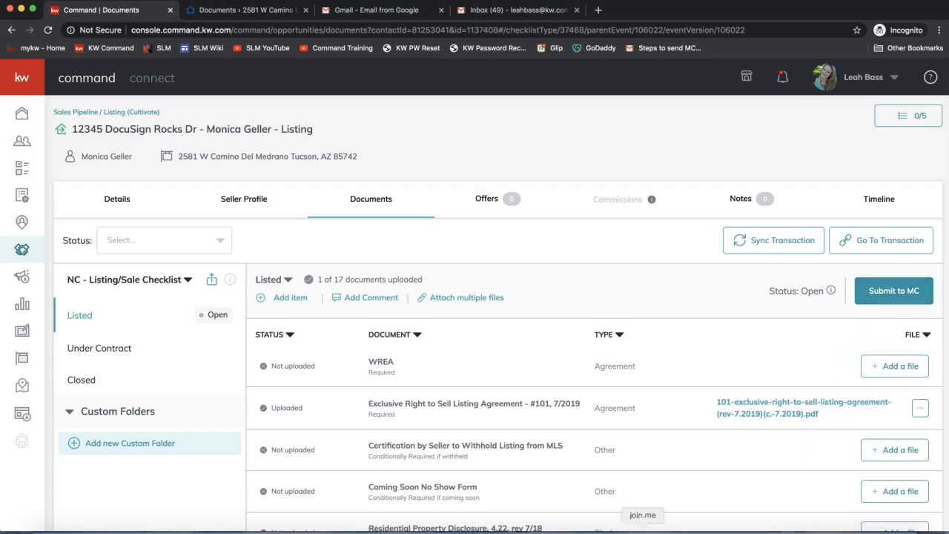
{"action": "left_click", "coordinate": [645, 531]}
{"action": "left_click", "coordinate": [445, 31]}
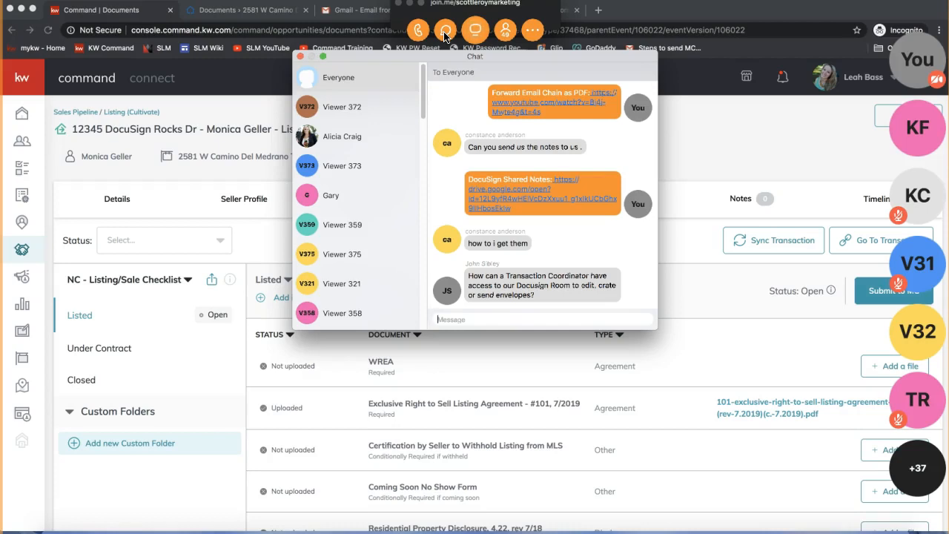
Minimize the join.me window, check the newest chat message, close the chat, and deny Viewer 358's request to present
{"action": "left_click", "coordinate": [299, 57]}
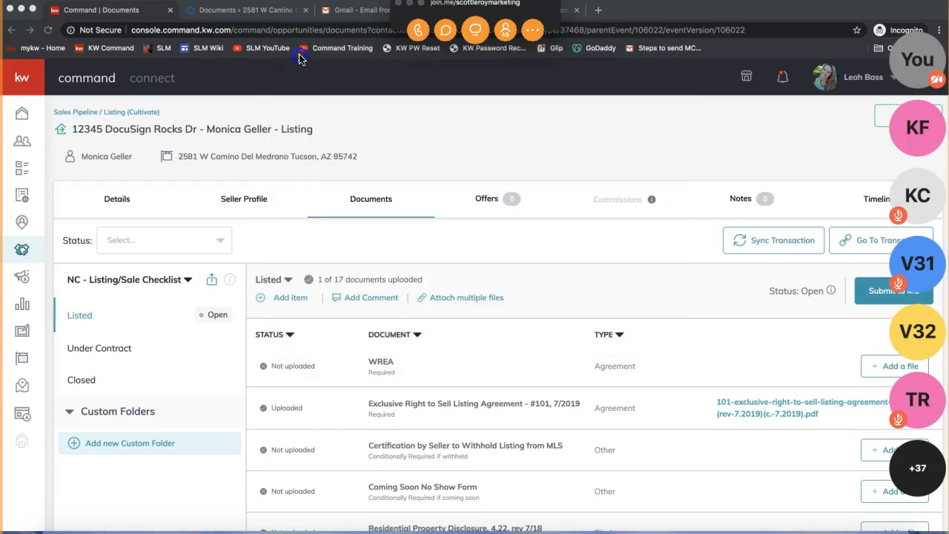
{"action": "left_click", "coordinate": [410, 4]}
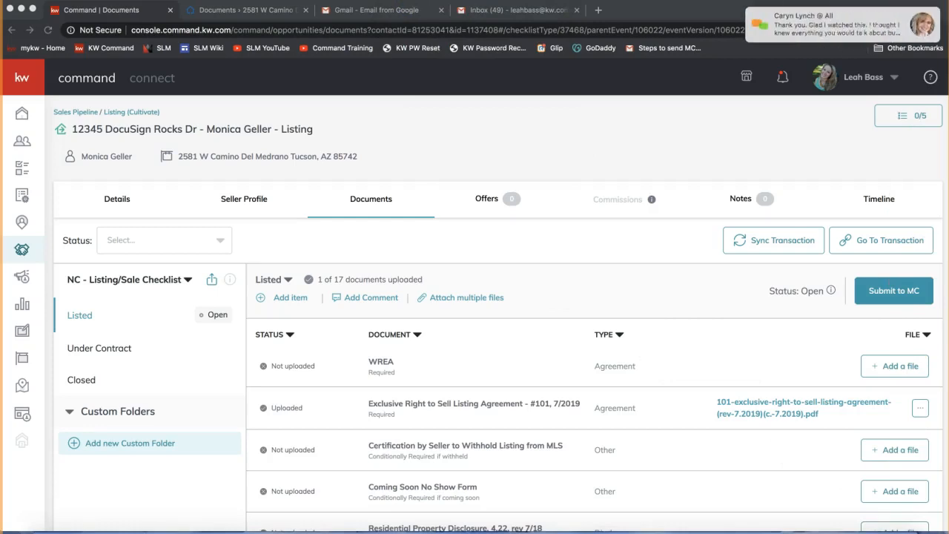
{"action": "left_click", "coordinate": [847, 37]}
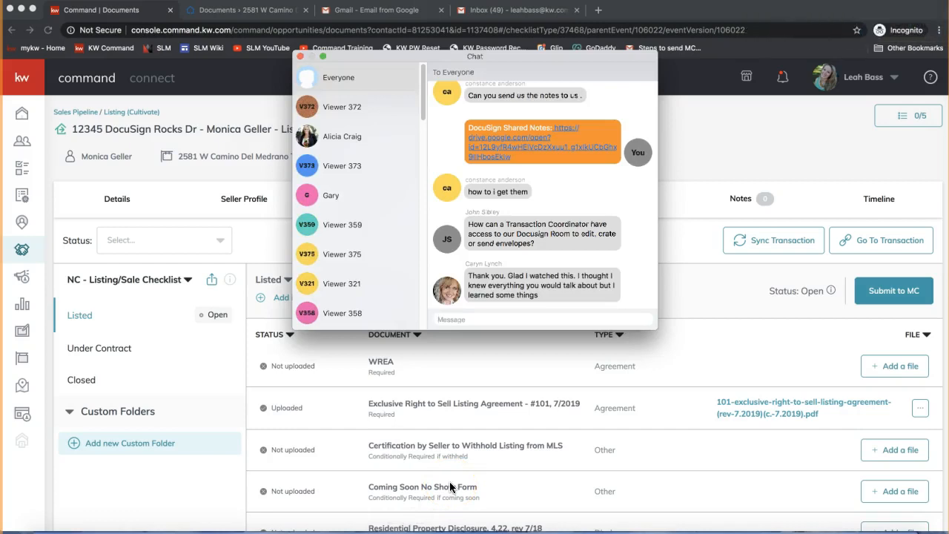
{"action": "left_click", "coordinate": [300, 56]}
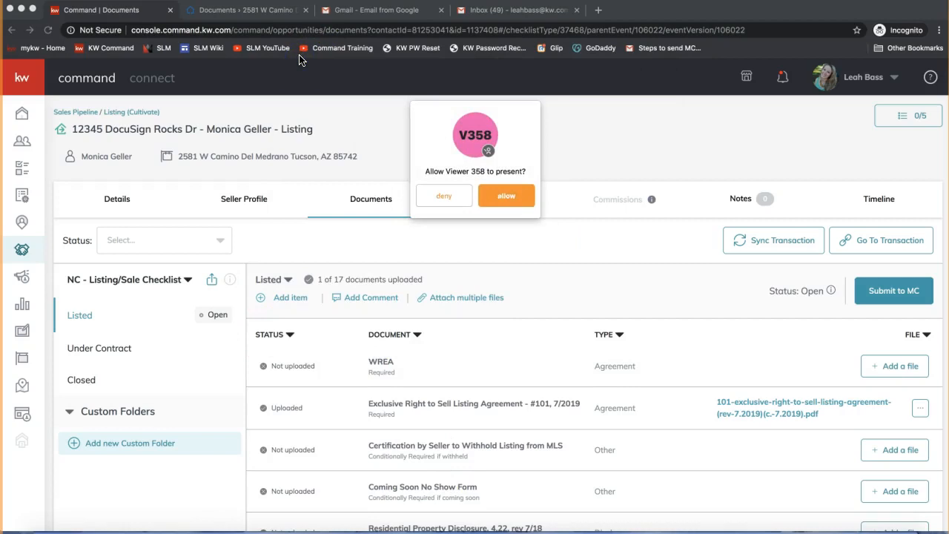
{"action": "left_click", "coordinate": [443, 194]}
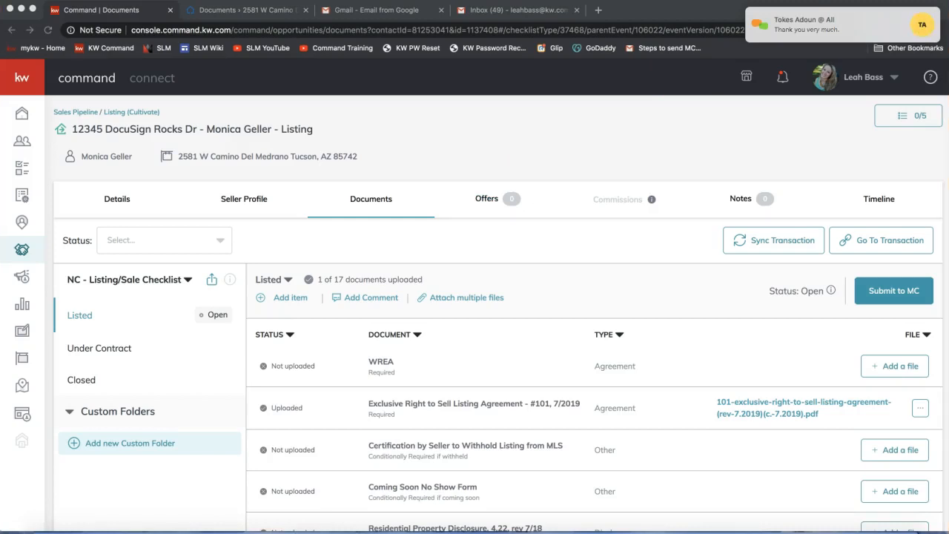
Bring the Training Class Welcome Doc window onto this screen, maximize it, and present the "Wanting to watch the class 24/7?" slide
{"action": "left_click_drag", "start_coordinate": [948, 18], "coordinate": [596, 4]}
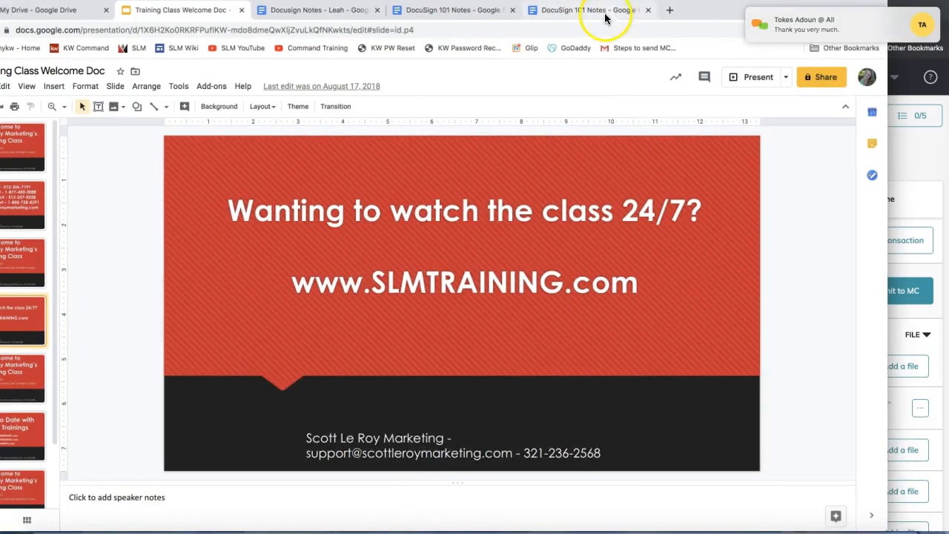
{"action": "double_click", "coordinate": [708, 9]}
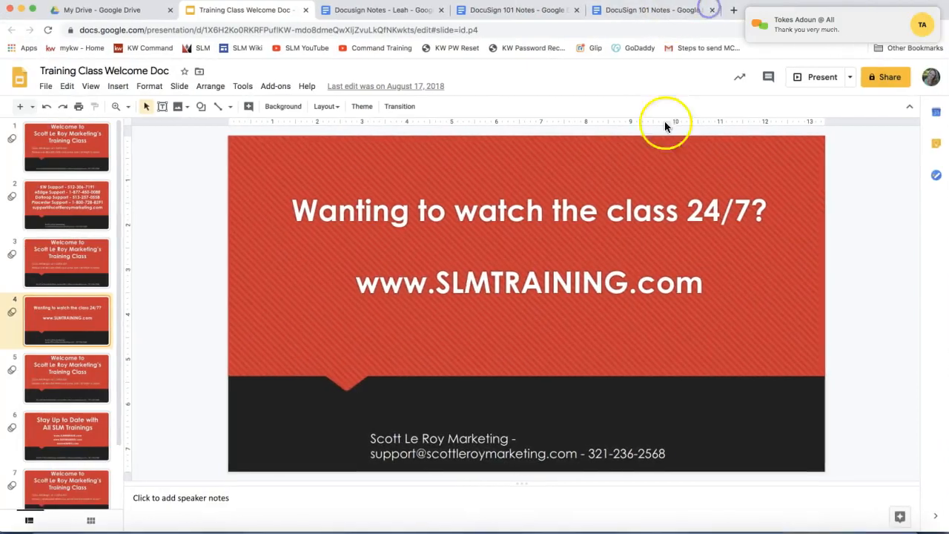
{"action": "left_click", "coordinate": [808, 87]}
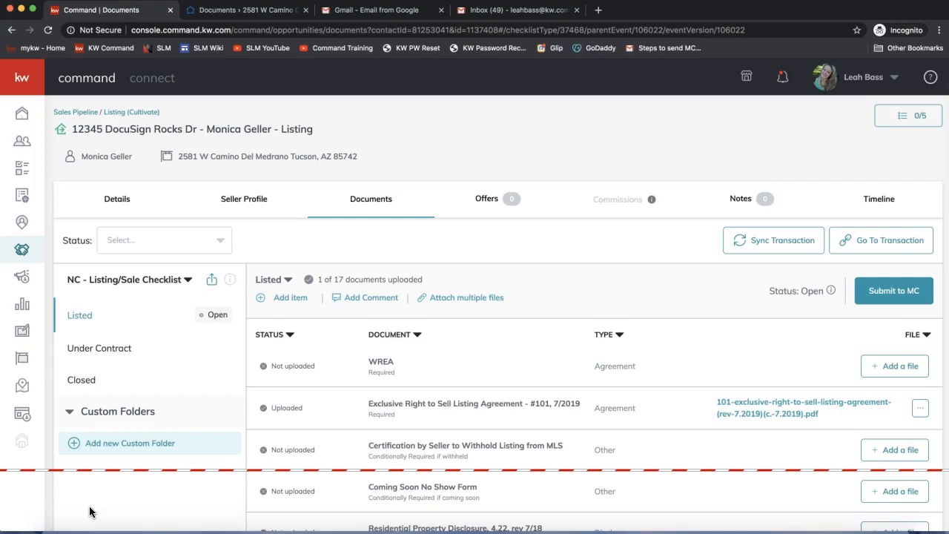
{"action": "left_click_drag", "start_coordinate": [89, 511], "coordinate": [237, 271]}
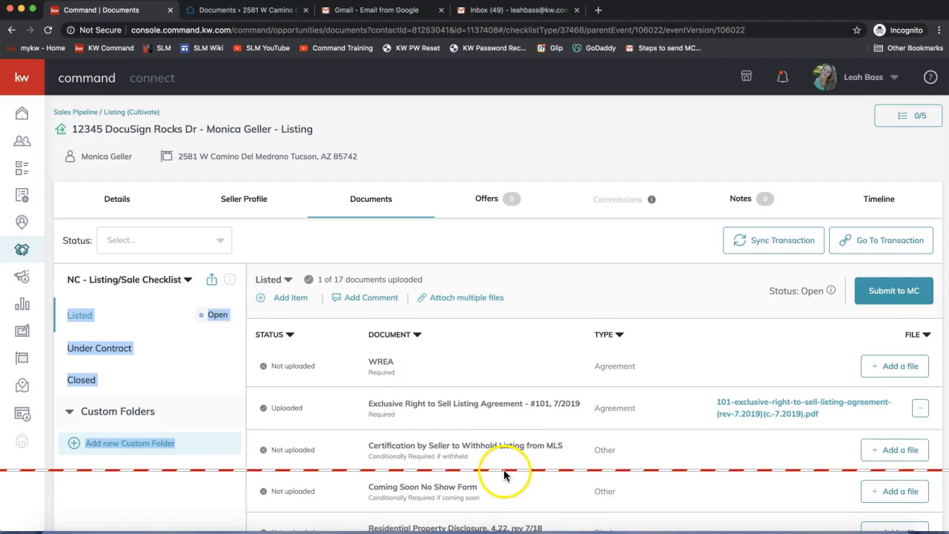